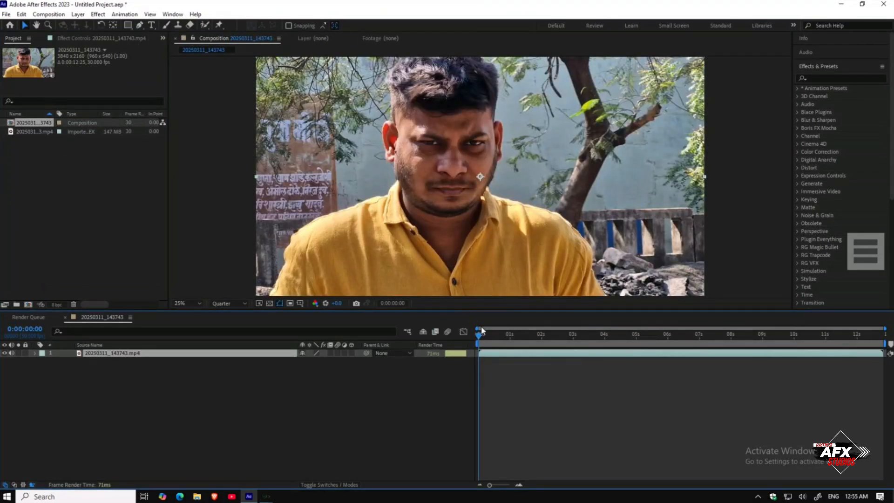
Step: Undo the creation of the existing composition
left_click_drag(485, 332, 711, 345)
key("ctrl+z")
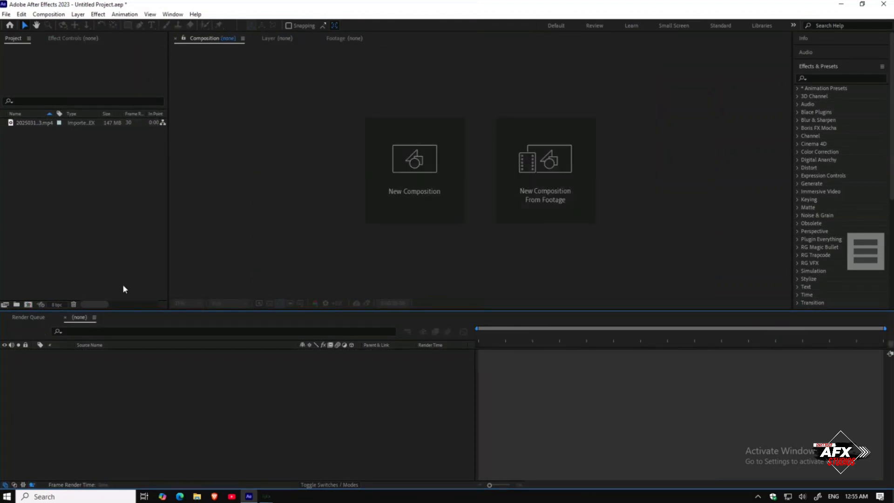
Step: Open the video footage and trim it to an in point of 0:00:06:02 and out point of 0:00:10:28
double_click(37, 123)
left_click_drag(282, 284, 695, 286)
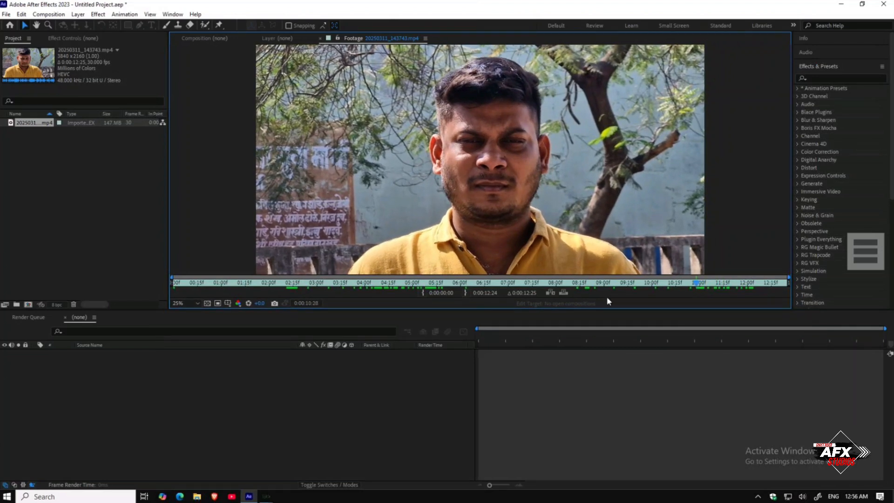
left_click(464, 292)
mouse_move(469, 284)
left_mouse_down()
mouse_move(433, 284)
mouse_move(463, 290)
left_mouse_up()
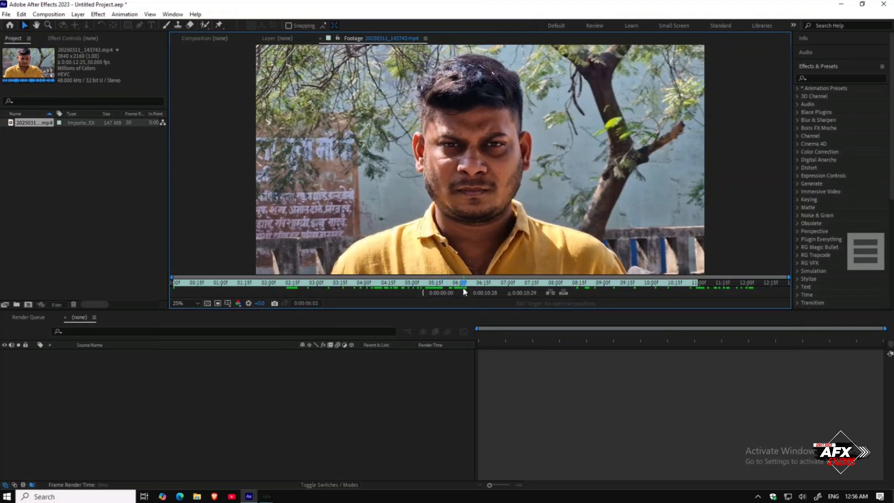
left_click(423, 293)
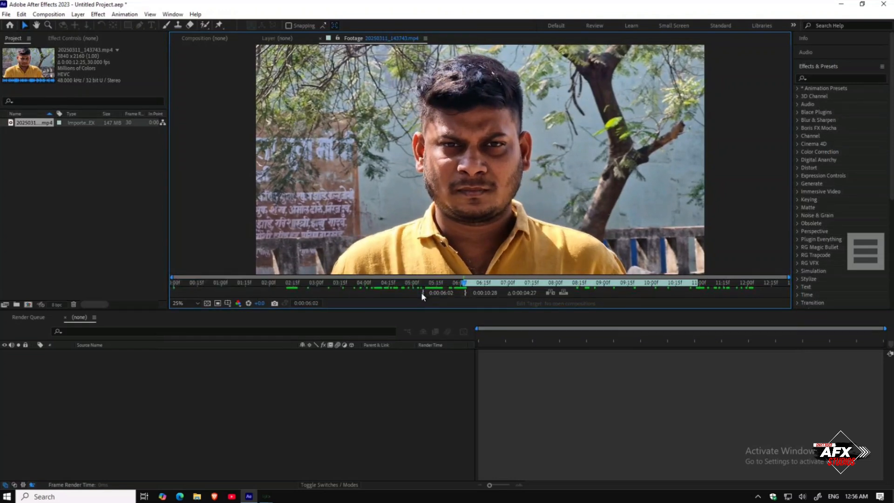
Step: Create a new composition from the trimmed video footage
right_click(39, 123)
left_click(40, 152)
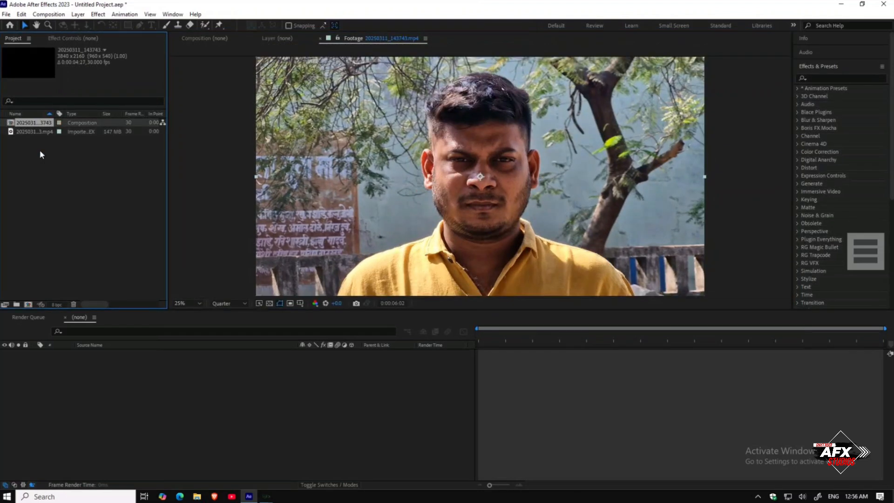
left_click_drag(508, 333, 462, 360)
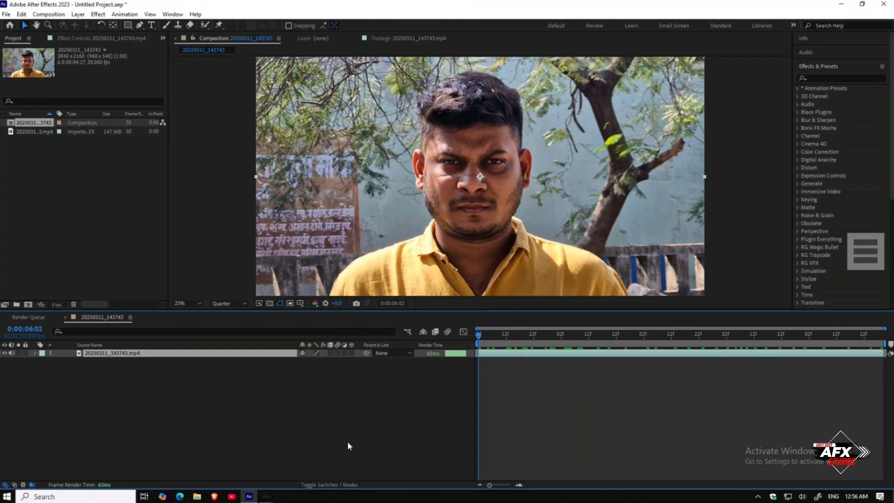
left_click(284, 467)
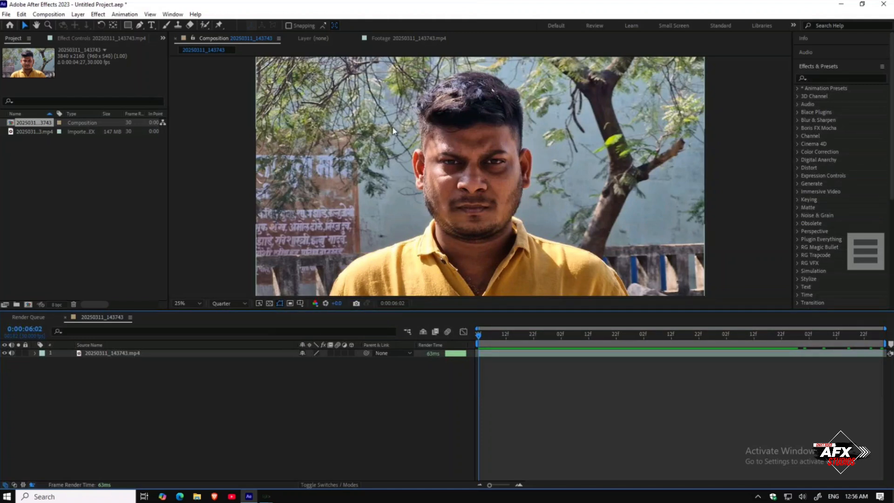
left_click(30, 166)
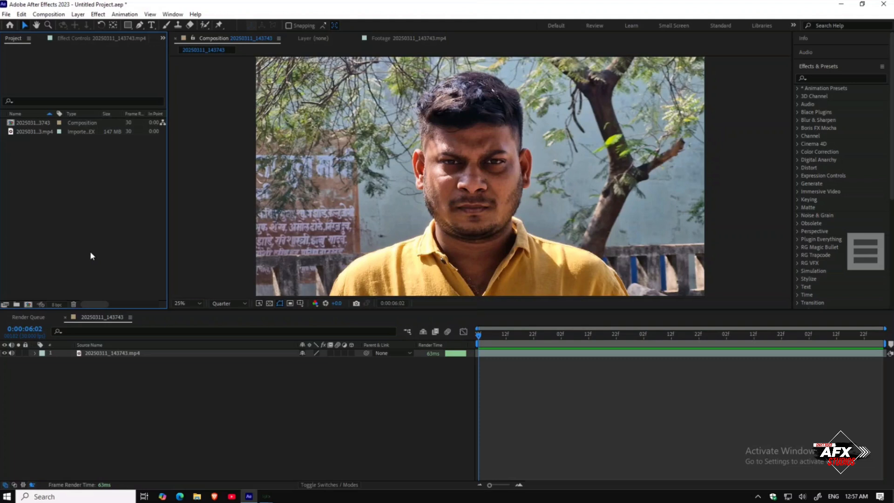
double_click(87, 203)
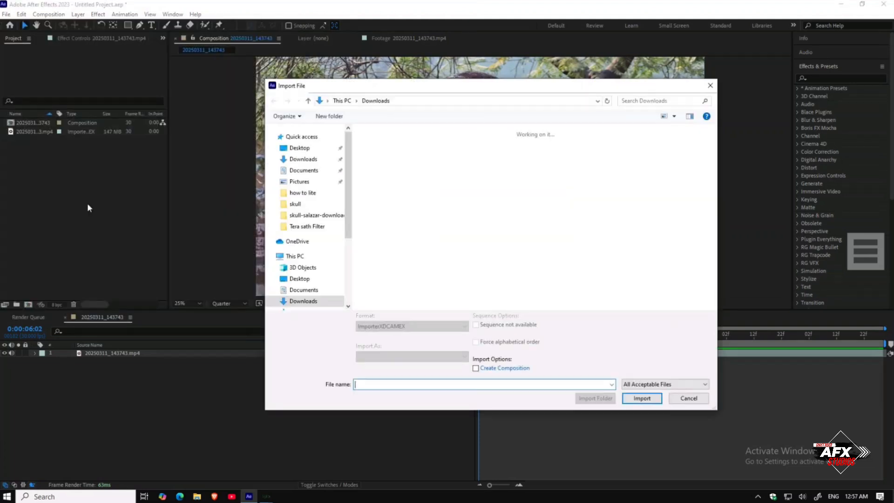
scroll(502, 244, "down", 3)
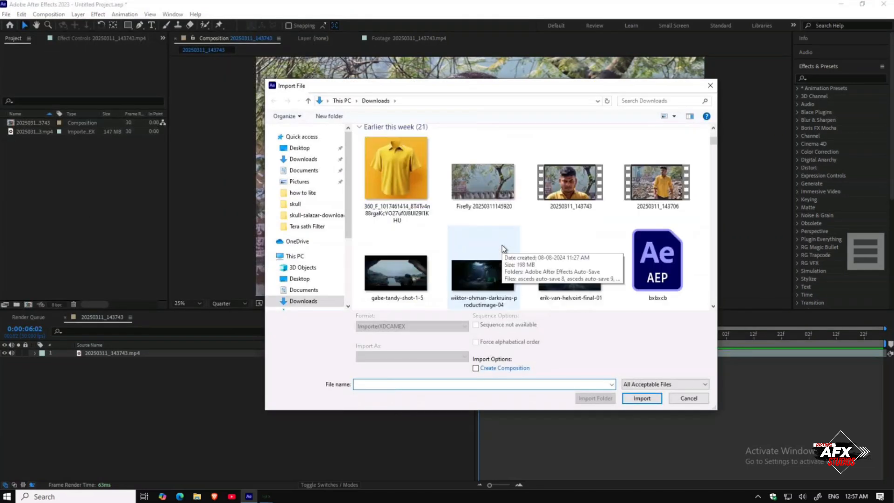
left_click(499, 191)
left_click(648, 392)
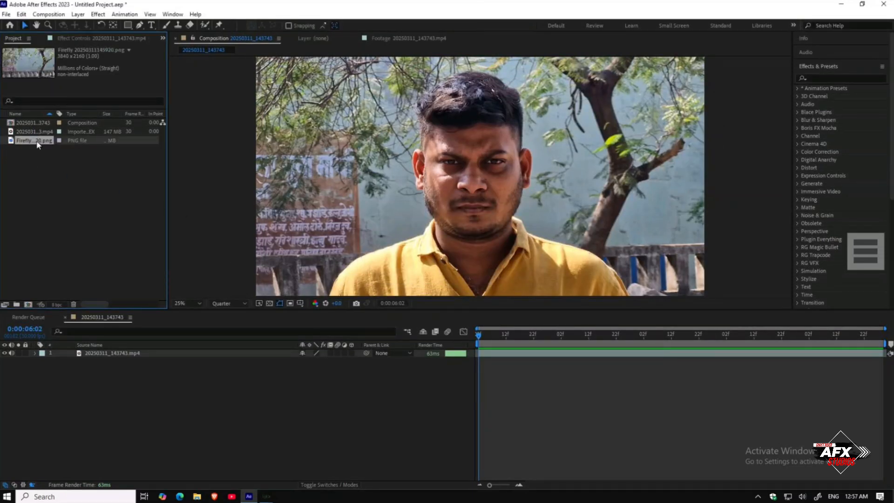
Step: Preview the imported Firefly image in its footage viewer, then return to the composition
double_click(35, 140)
scroll(353, 264, "down", 1)
scroll(353, 265, "up", 1)
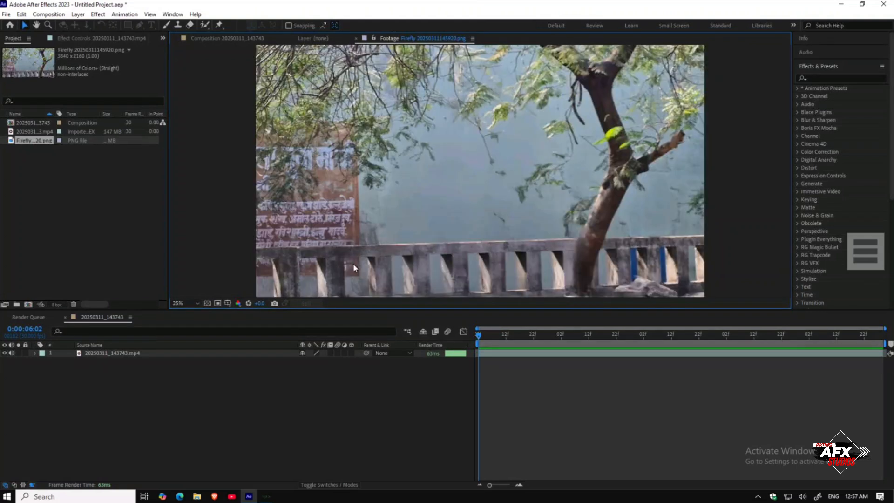
left_click(357, 38)
left_click(294, 39)
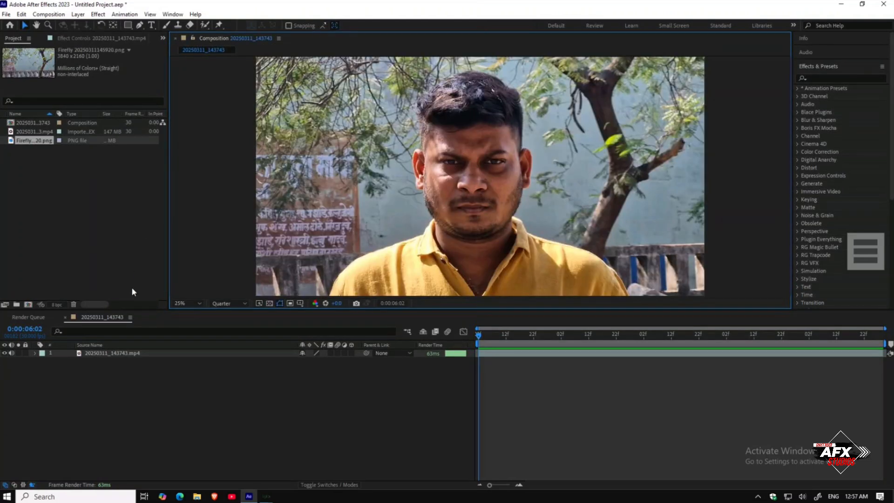
Step: Select the video layer and open the Tracker panel
left_click(126, 354)
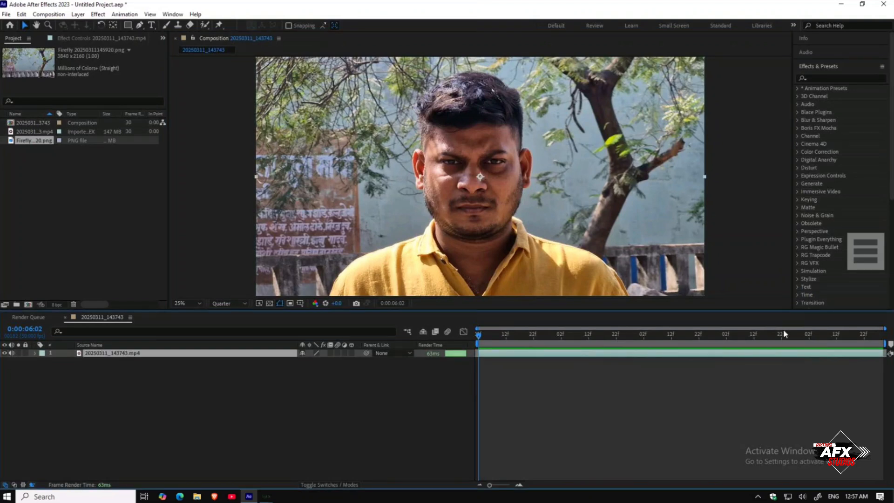
scroll(840, 199, "down", 4)
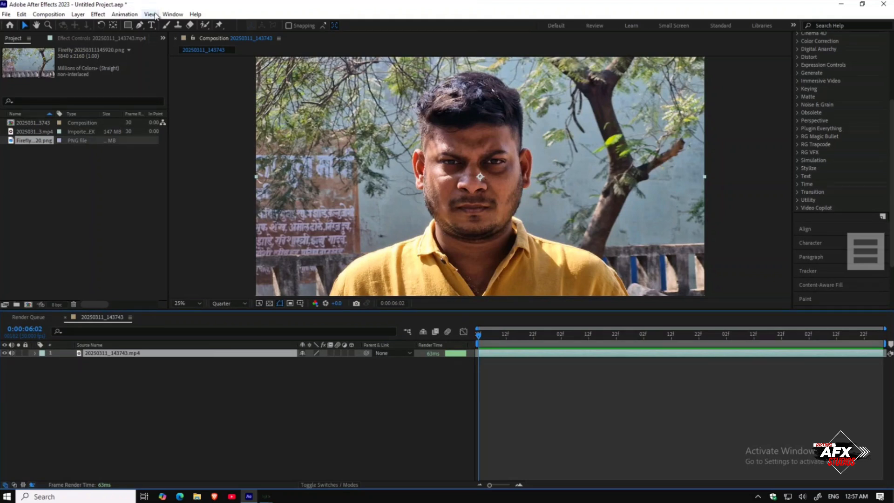
left_click(173, 14)
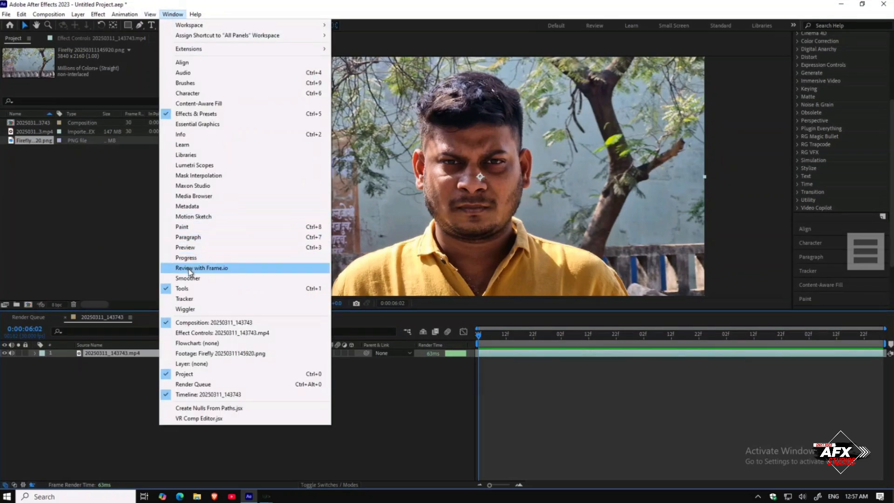
left_click(184, 298)
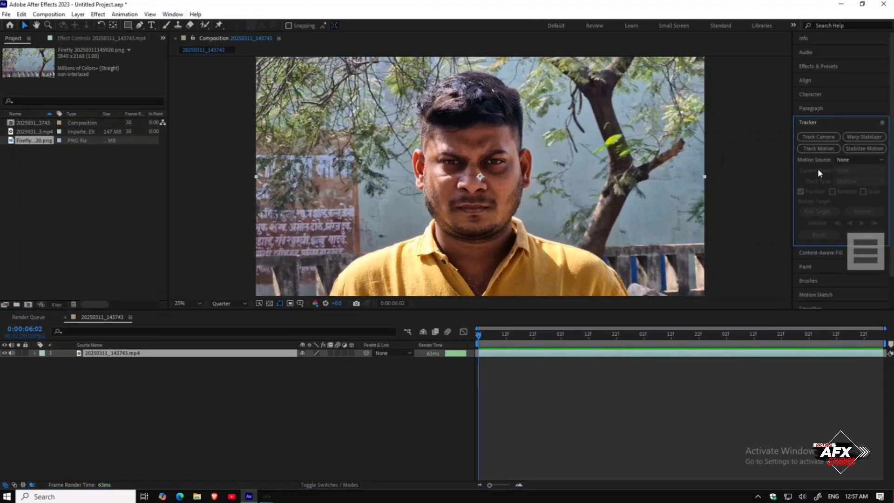
Step: Apply Track Camera to the video layer and enable Detailed Analysis under Advanced
left_click(820, 138)
left_click(11, 138)
left_click(93, 169)
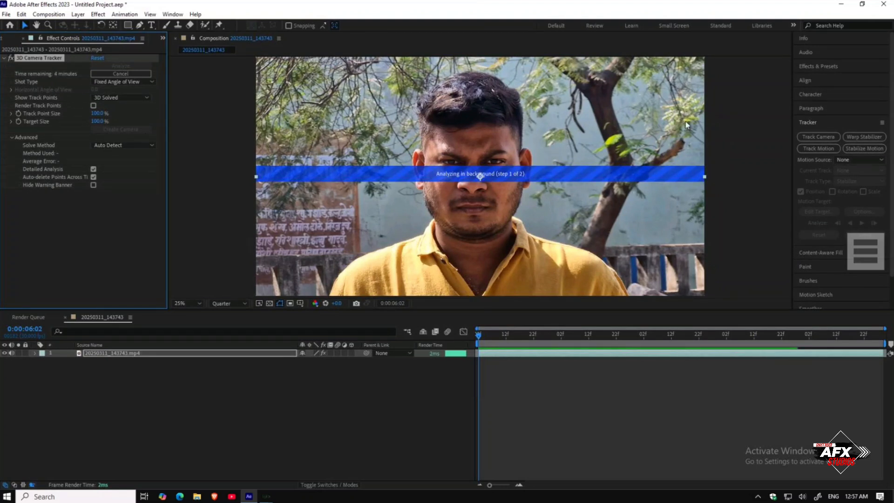
Step: Switch to File Explorer, open the Temp folder and permanently delete all its contents
key("super+r")
key("Return")
key("ctrl+a")
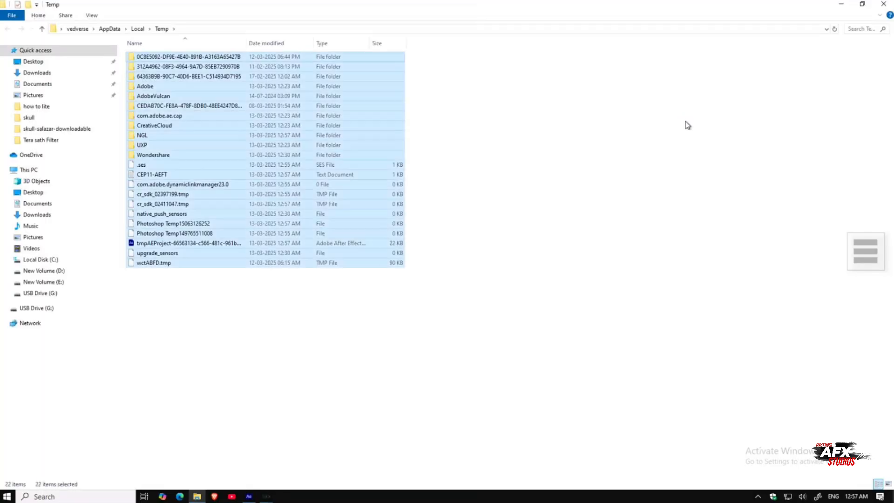
key("shift+Delete")
key("Return")
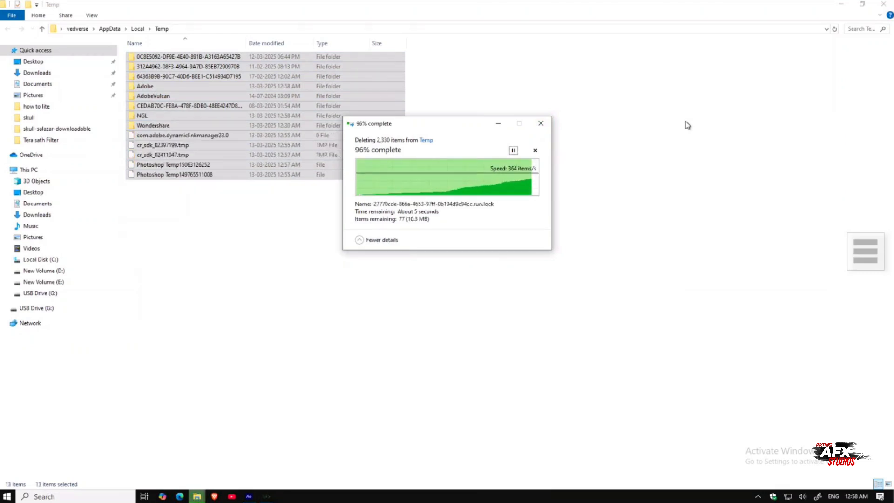
Step: Skip the in-use files for all current items and dismiss the deletion dialog
left_click(884, 4)
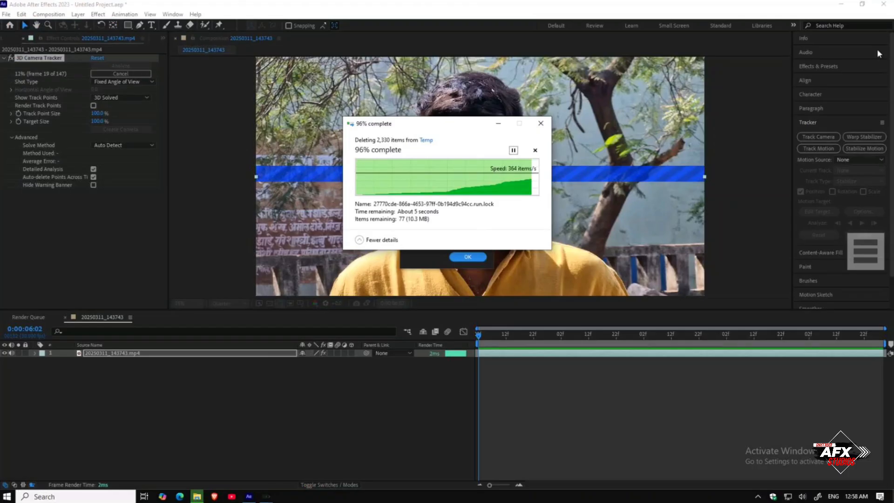
left_click(357, 210)
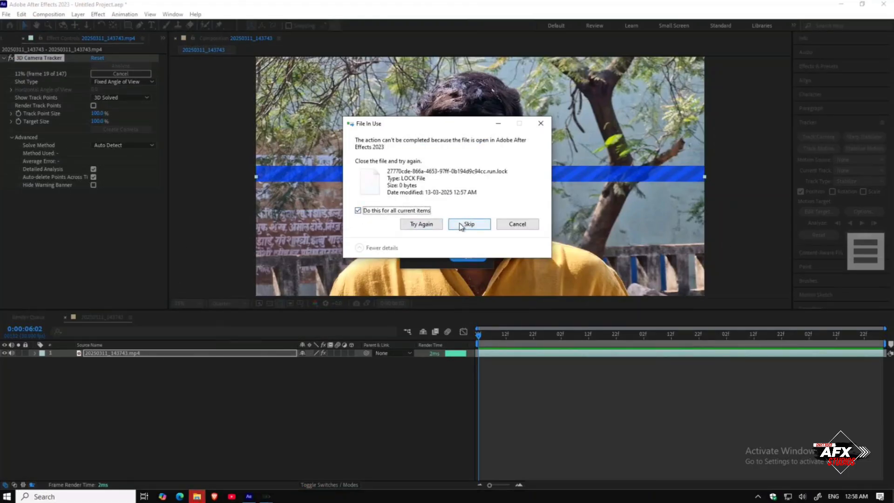
left_click(431, 227)
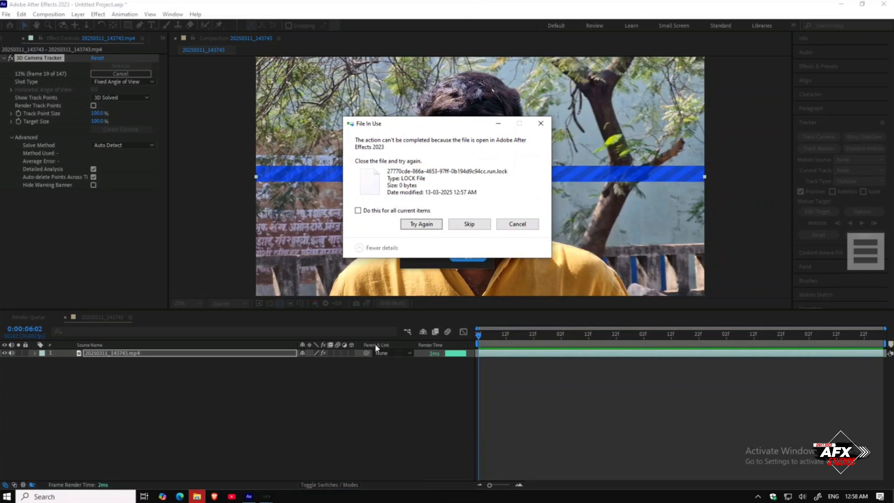
left_click(357, 211)
left_click(468, 224)
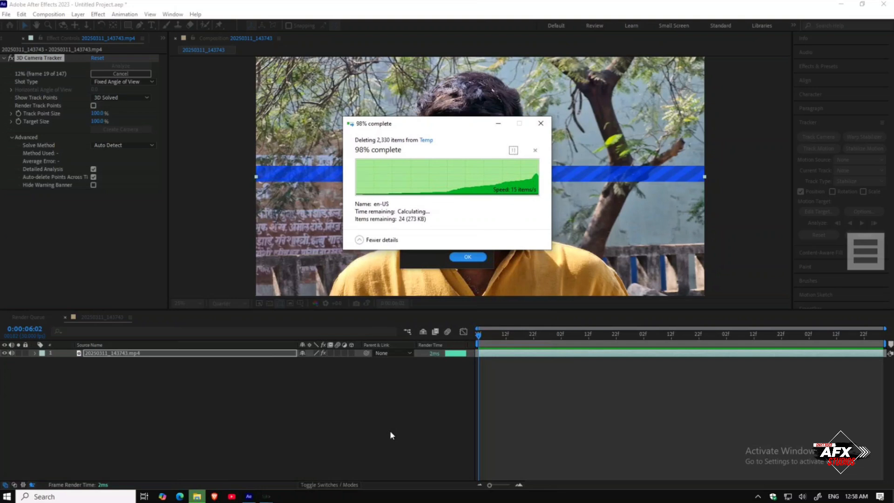
left_click(466, 258)
left_click(467, 257)
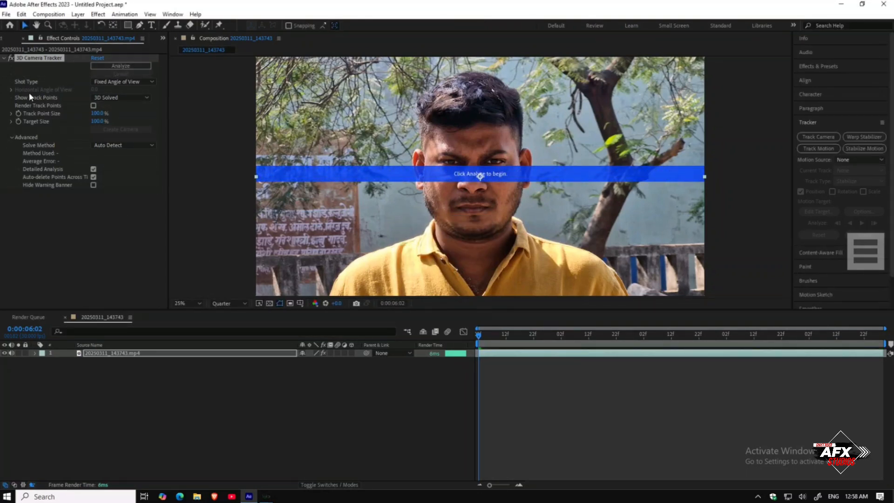
Step: Delete the 3D Camera Tracker effect from the video layer
left_click(32, 58)
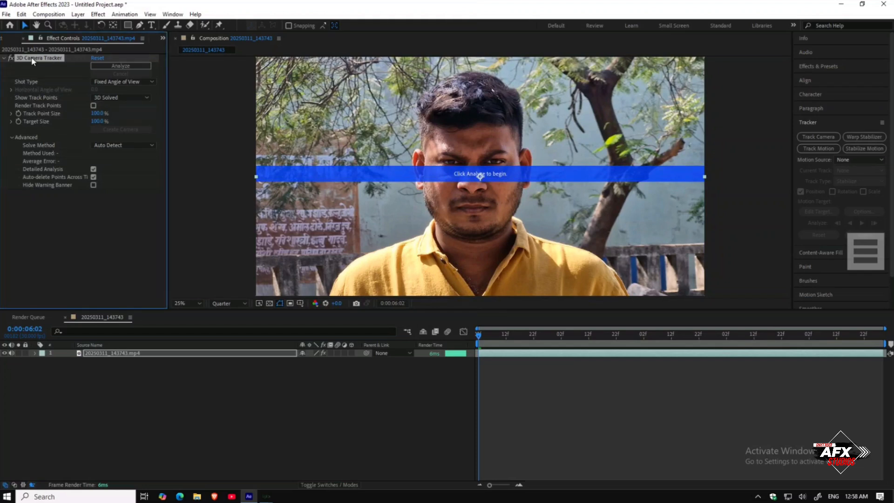
key("Delete")
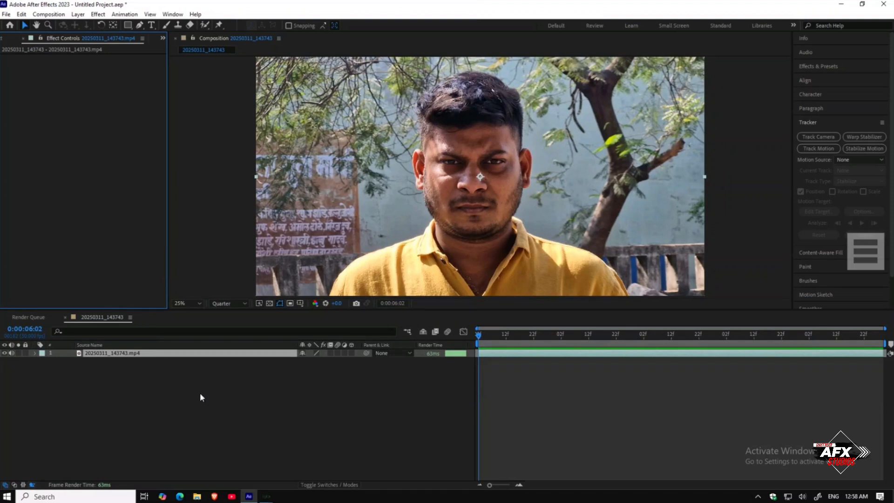
Step: Reapply Track Camera to the video layer and enable Detailed Analysis under Advanced
left_click(196, 353)
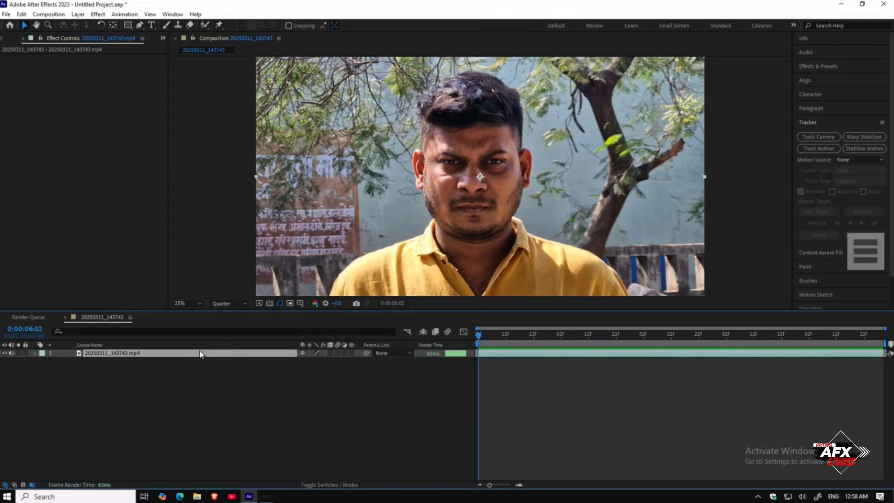
left_click(827, 138)
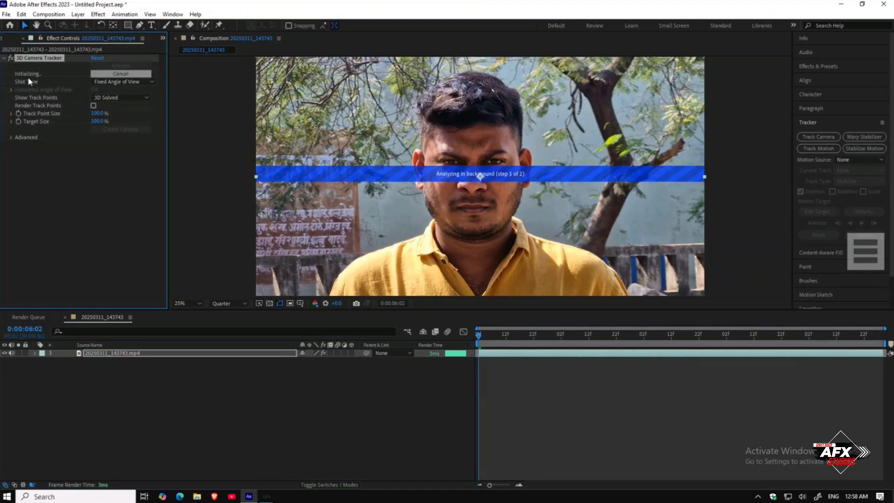
left_click(11, 137)
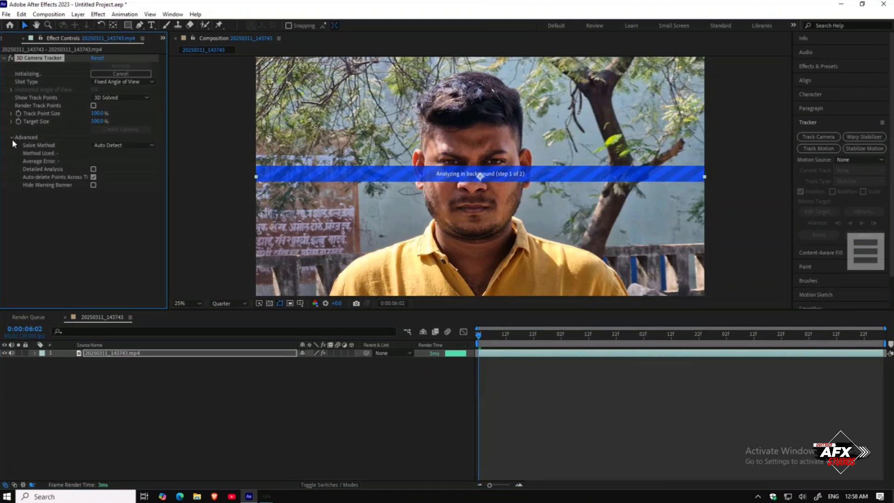
left_click(93, 169)
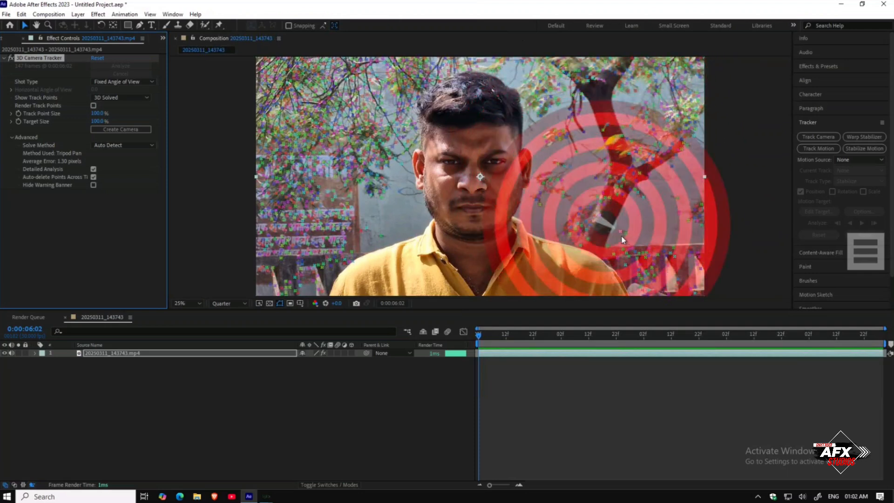
Step: Select track points on the tree area, create a solid and camera from them, and hide the solid layer
left_click_drag(672, 270, 585, 228)
left_click(585, 224)
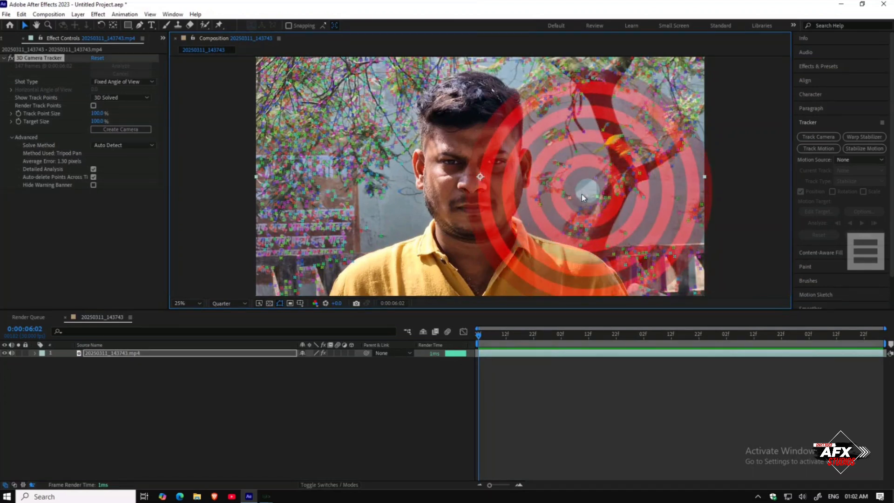
mouse_move(683, 176)
left_mouse_down()
mouse_move(657, 148)
mouse_move(573, 237)
mouse_move(600, 255)
mouse_move(679, 251)
mouse_move(673, 163)
left_mouse_up()
right_click(622, 184)
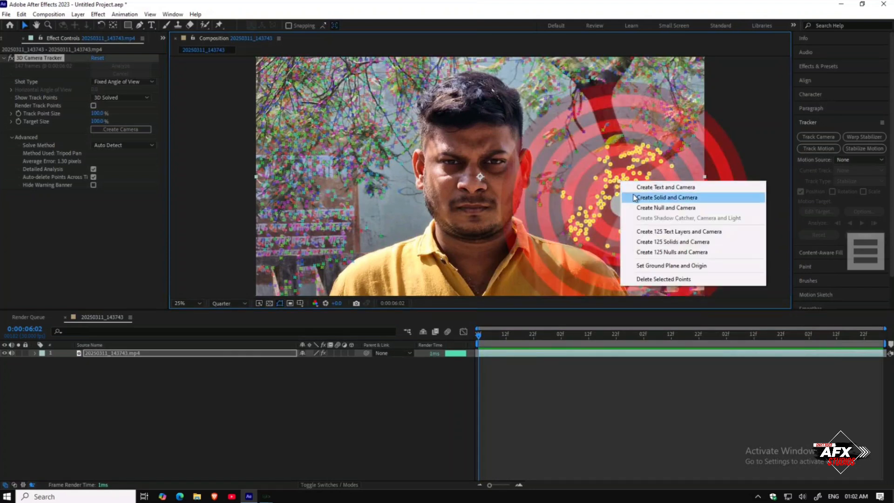
left_click(634, 197)
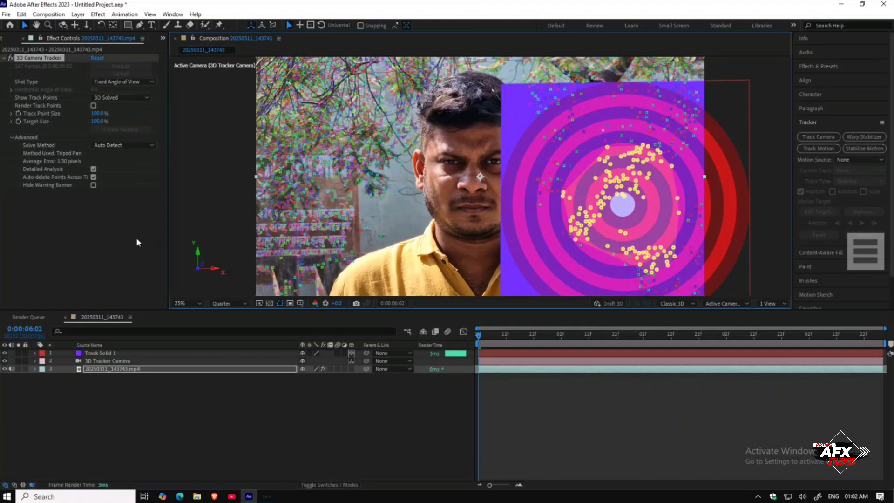
left_click(4, 353)
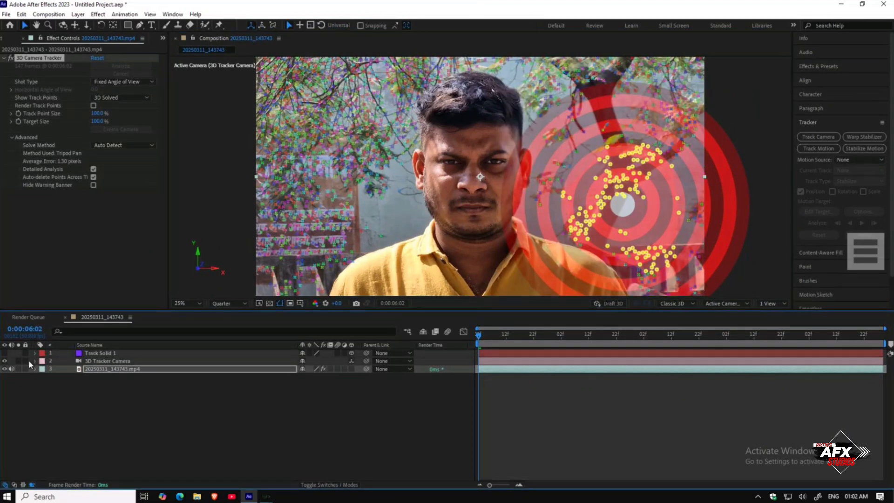
Step: Add the Firefly background image from the project to the composition above the video layer
left_click(94, 401)
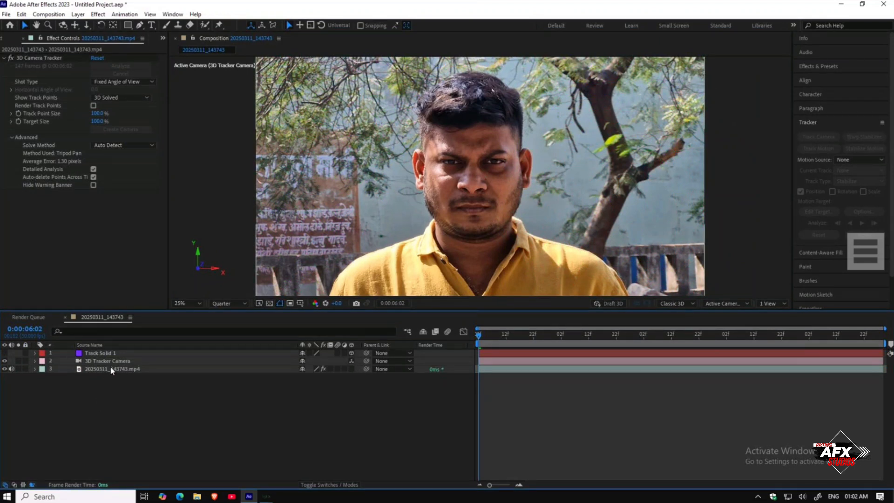
left_click(4, 39)
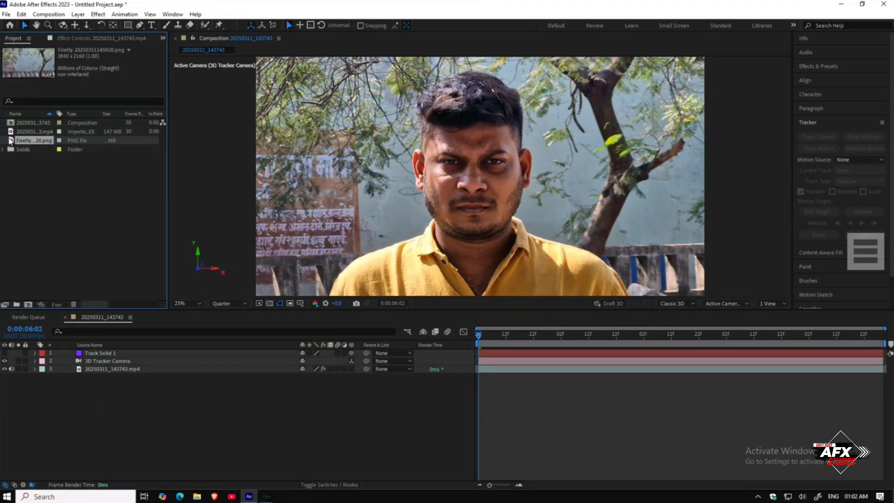
left_click(27, 132)
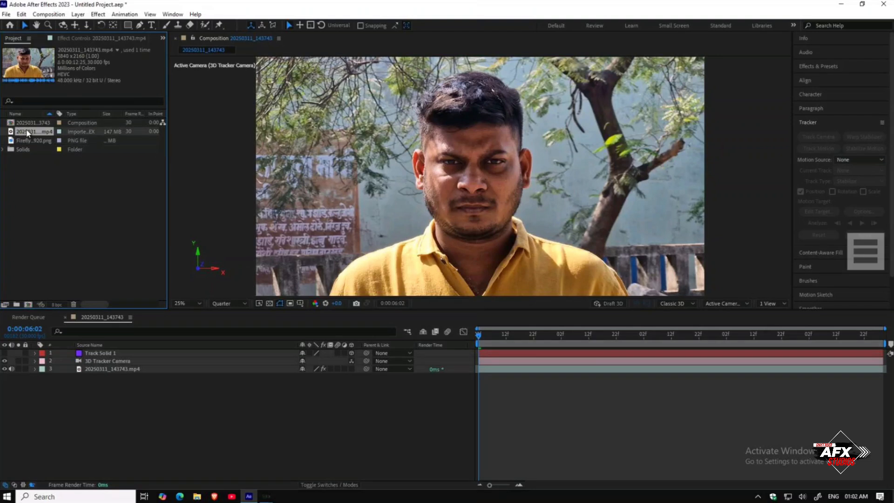
left_click(27, 140)
left_click_drag(27, 141, 103, 371)
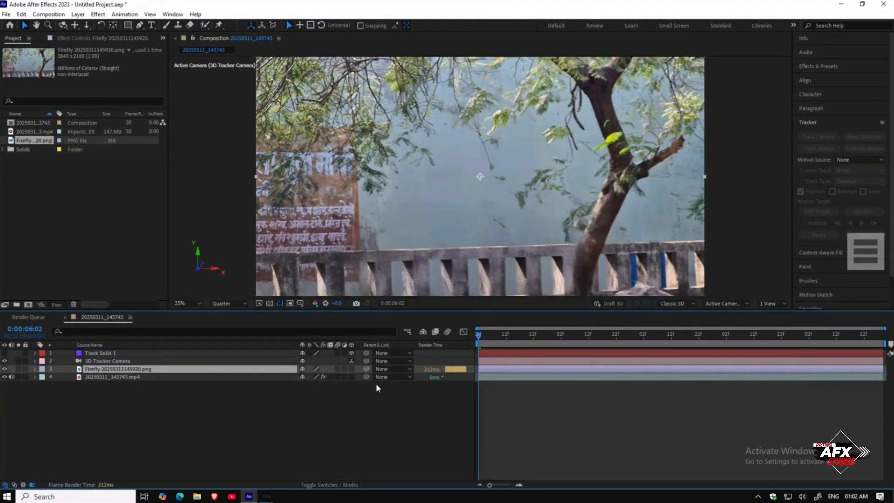
Step: Make the Firefly layer 3D and paste the Track Solid 1 position onto it
left_click(351, 368)
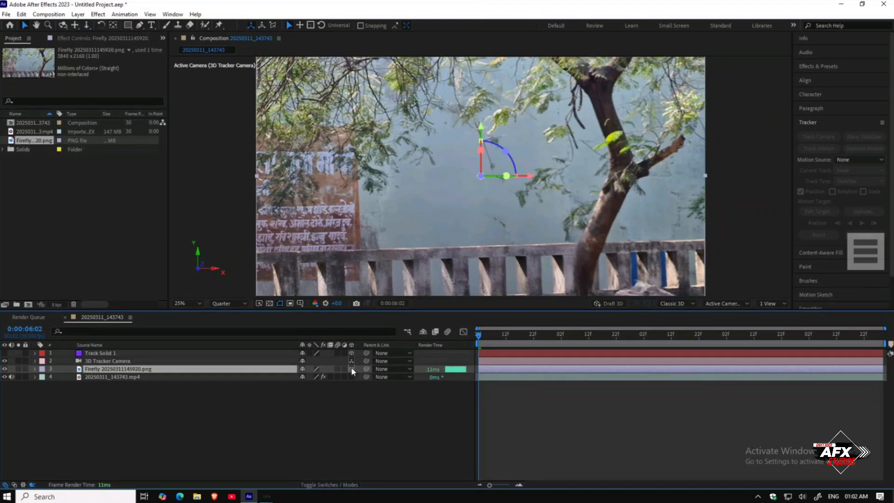
left_click(228, 353)
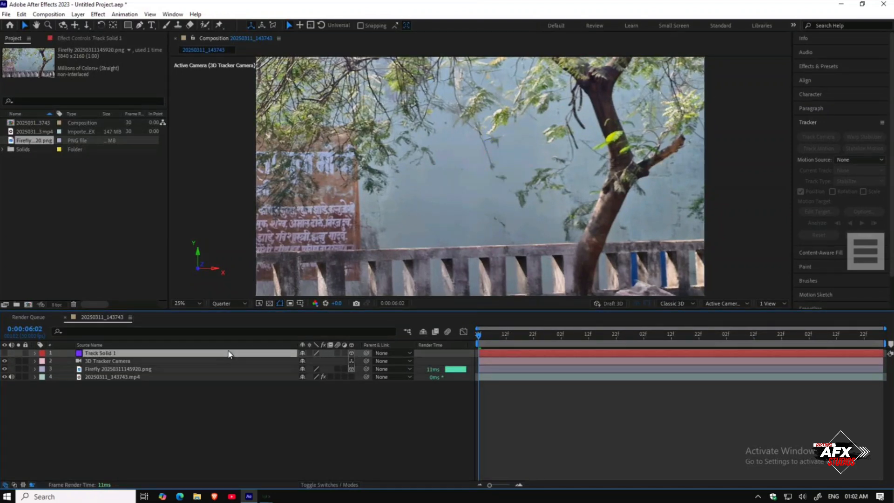
key("p")
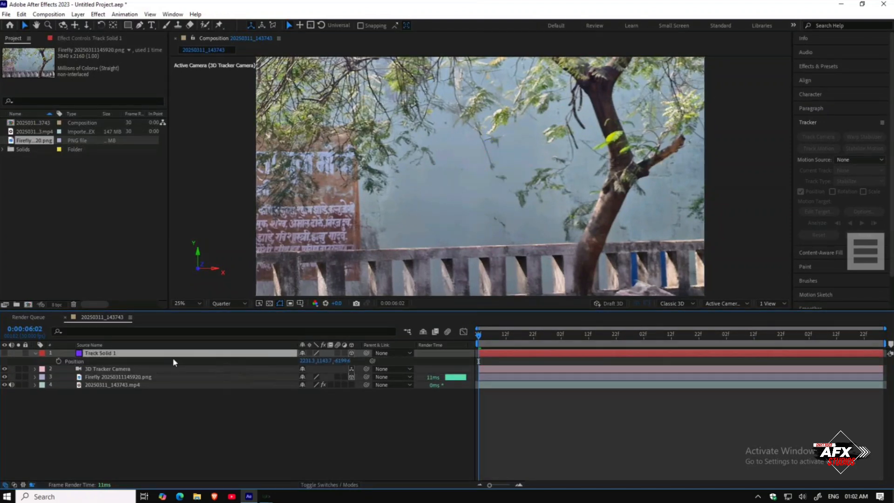
left_click(139, 363)
left_click(136, 378)
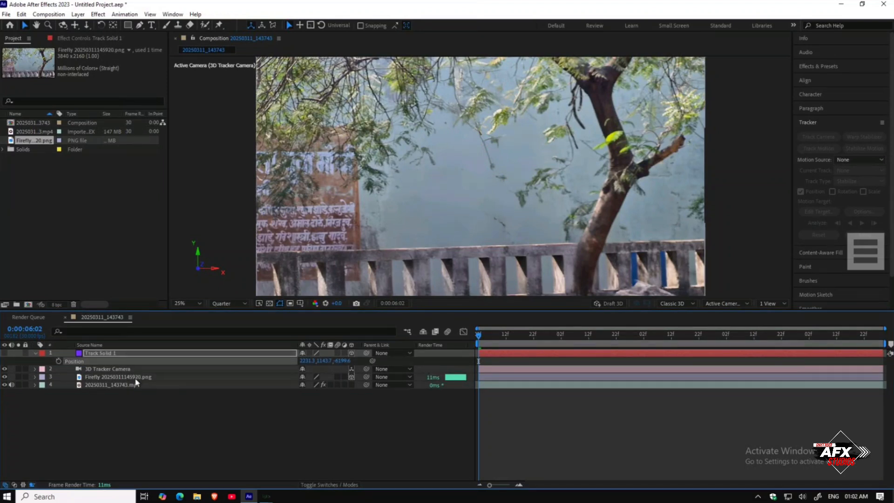
key("ctrl+v")
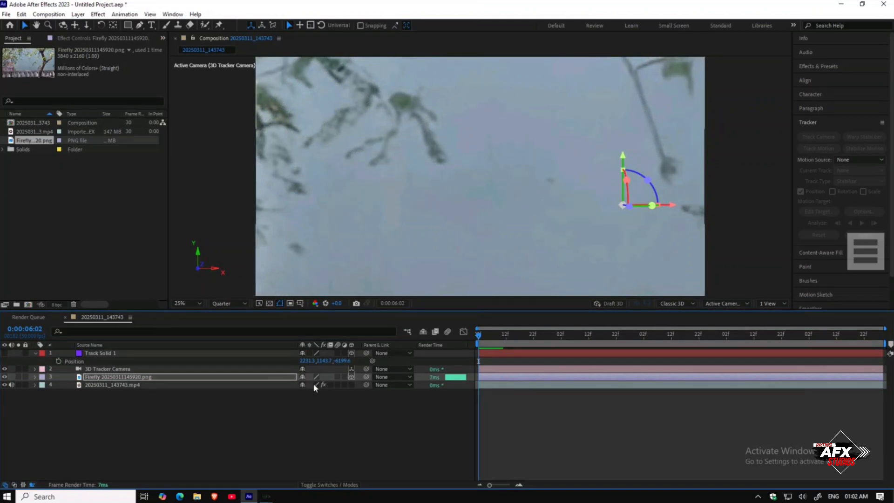
Step: Scale the Firefly layer down to about 31% and lower its opacity to about 32%
key("s")
left_click_drag(313, 386, 278, 384)
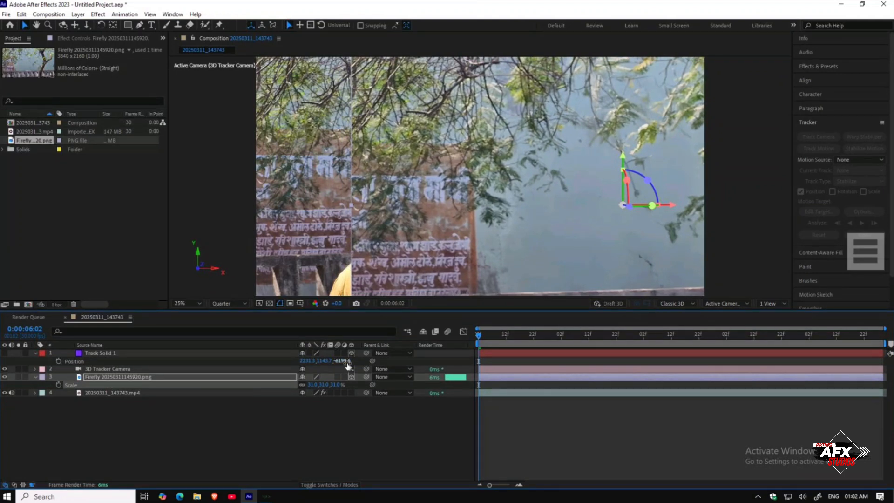
key("t")
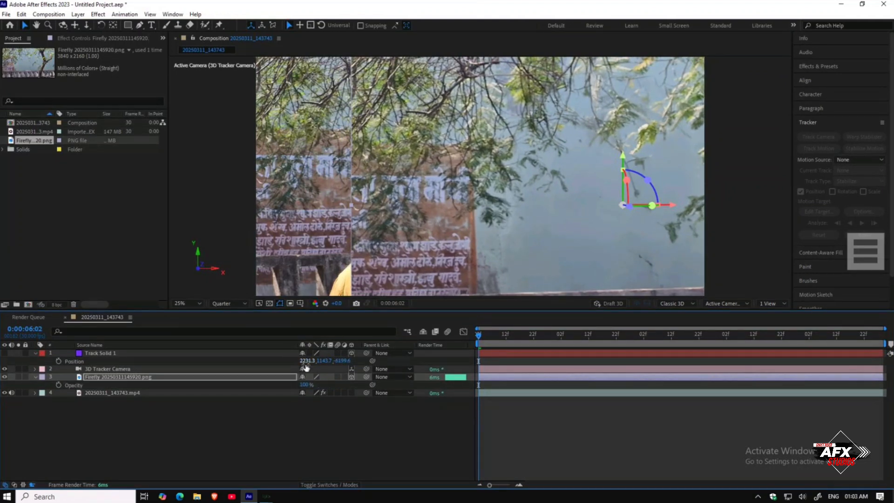
left_click_drag(304, 386, 270, 383)
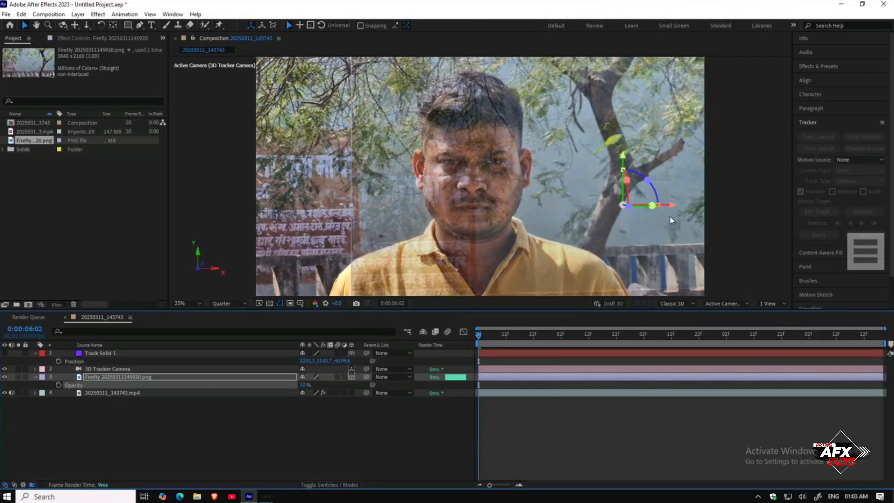
Step: Move the Firefly layer leftward and slightly up in the viewer
left_click_drag(672, 205, 598, 205)
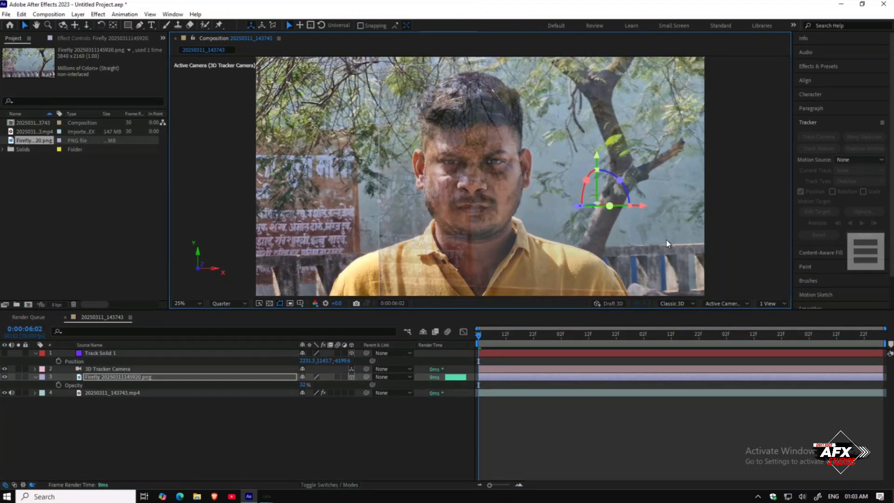
key("ctrl+z")
left_click_drag(639, 204, 503, 205)
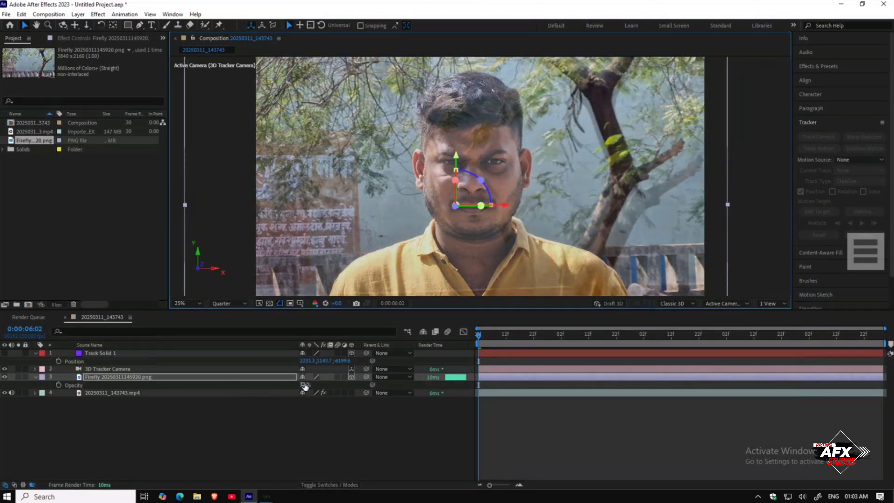
mouse_move(628, 131)
left_mouse_down()
mouse_move(637, 134)
mouse_move(622, 117)
left_mouse_up()
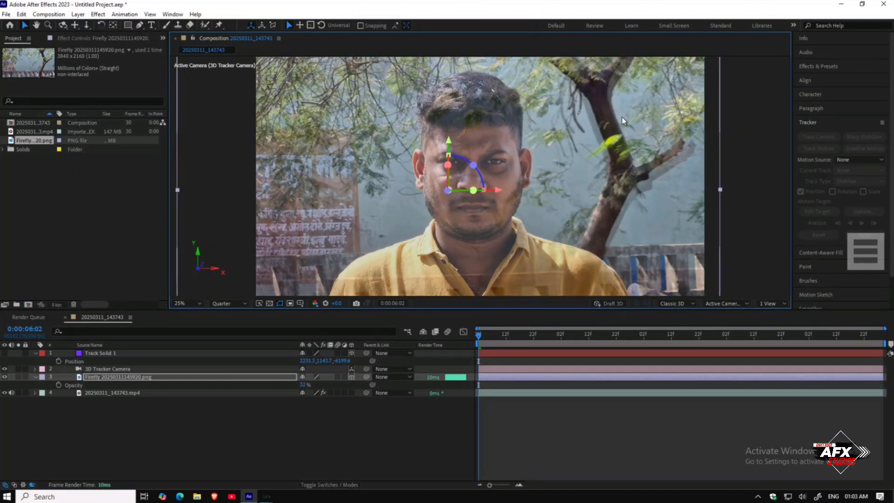
Step: Reduce the Firefly layer's scale to about 26% and nudge it right in the viewer
left_click(299, 385)
left_click_drag(299, 384, 303, 385)
left_click(305, 385)
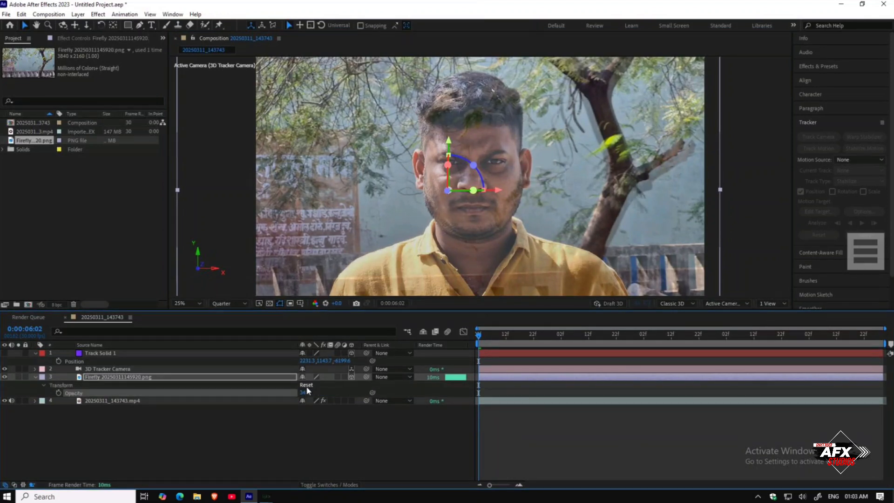
key("s")
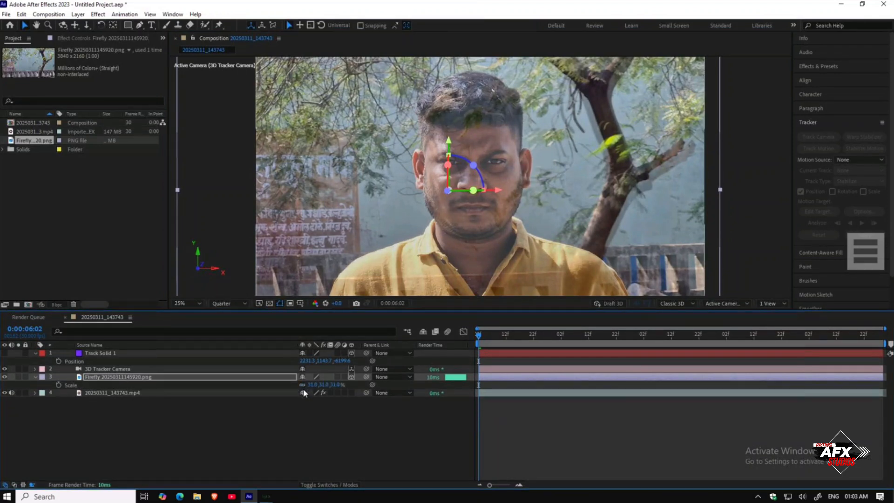
left_click_drag(305, 386, 303, 385)
left_click_drag(582, 203, 611, 198)
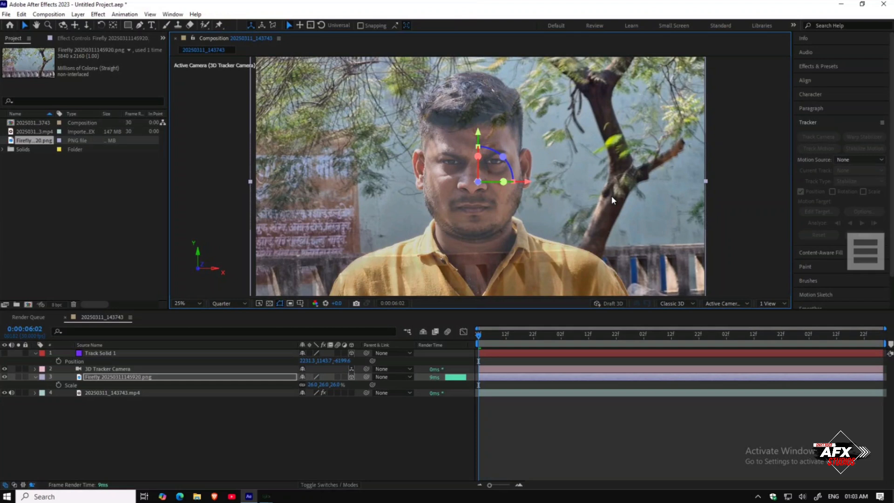
Step: Raise the Firefly layer's opacity to 100%
key("t")
left_click_drag(305, 385, 339, 385)
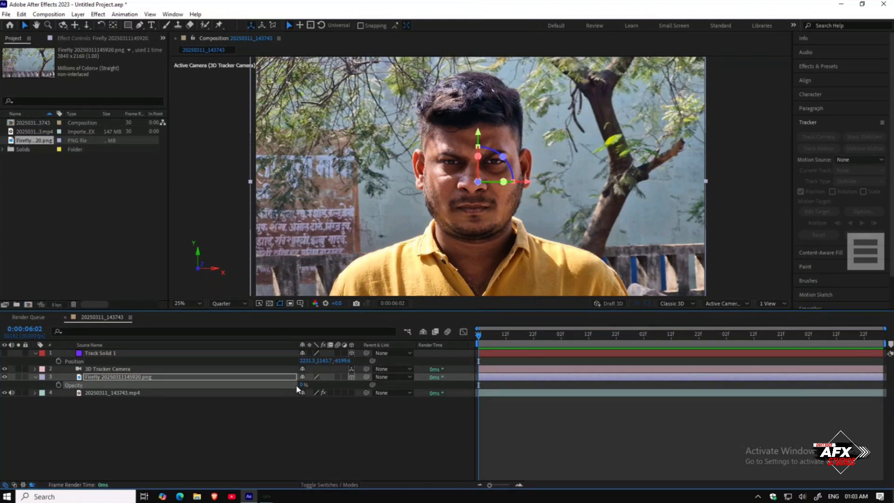
left_click_drag(302, 385, 462, 385)
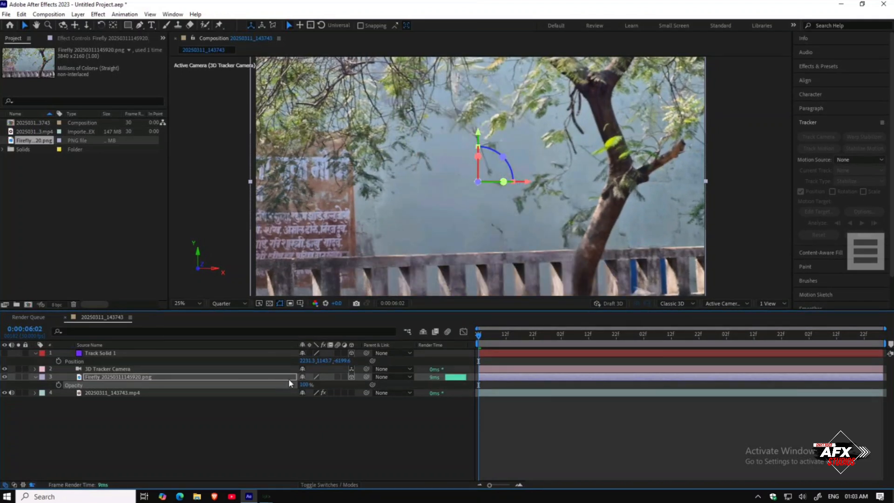
Step: Set the Firefly layer's scale to 25%
key("s")
left_click(312, 386)
type("25")
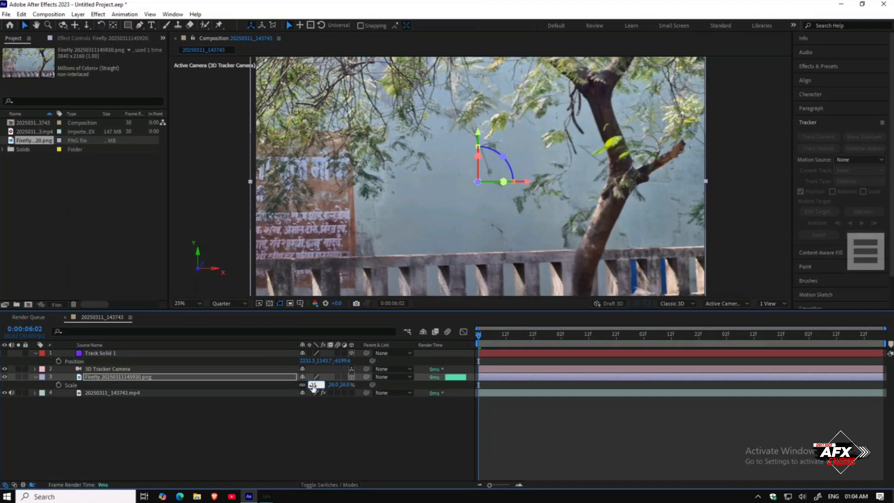
key("Return")
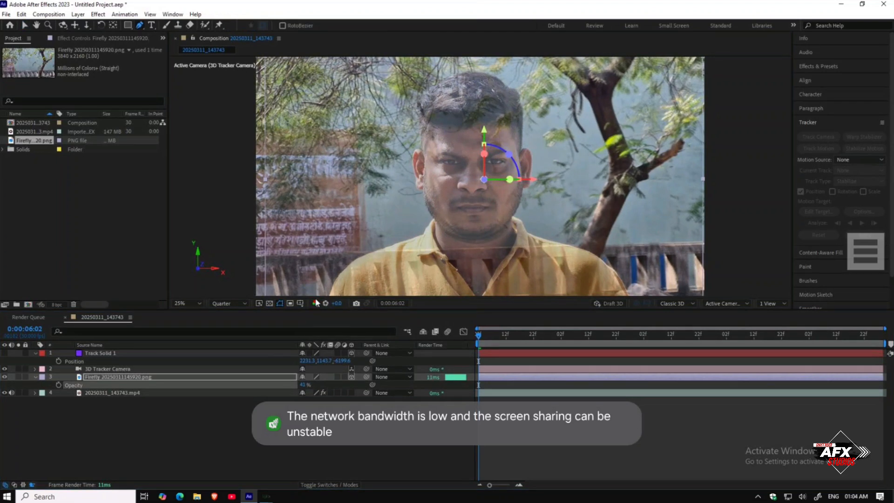
Step: Draw a closed Pen mask on the Firefly layer around the person's head and shoulders silhouette
left_click(214, 378)
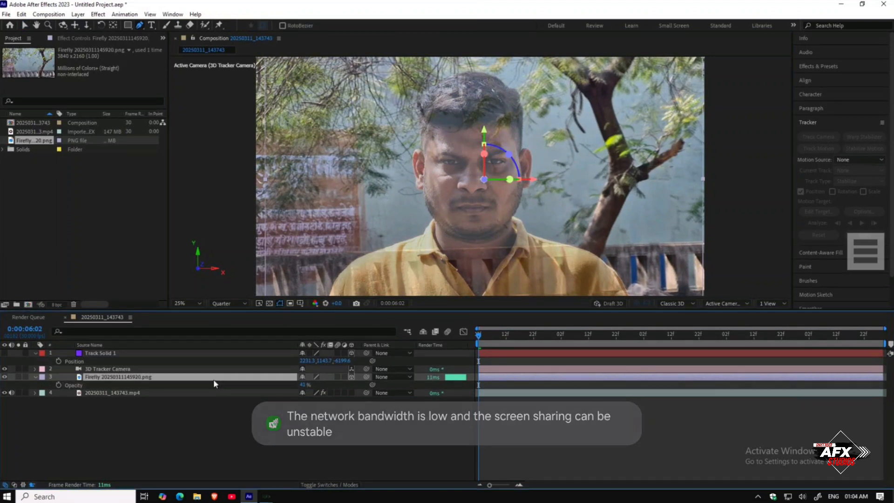
left_click(318, 293)
left_click(339, 252)
left_click(399, 214)
left_click(405, 91)
left_click(439, 66)
left_click(504, 62)
left_click(558, 110)
left_click(545, 169)
left_click(550, 209)
left_click(561, 229)
left_click(581, 237)
left_click(599, 243)
mouse_move(630, 260)
left_mouse_down()
mouse_move(638, 275)
mouse_move(620, 215)
mouse_move(638, 263)
left_mouse_up()
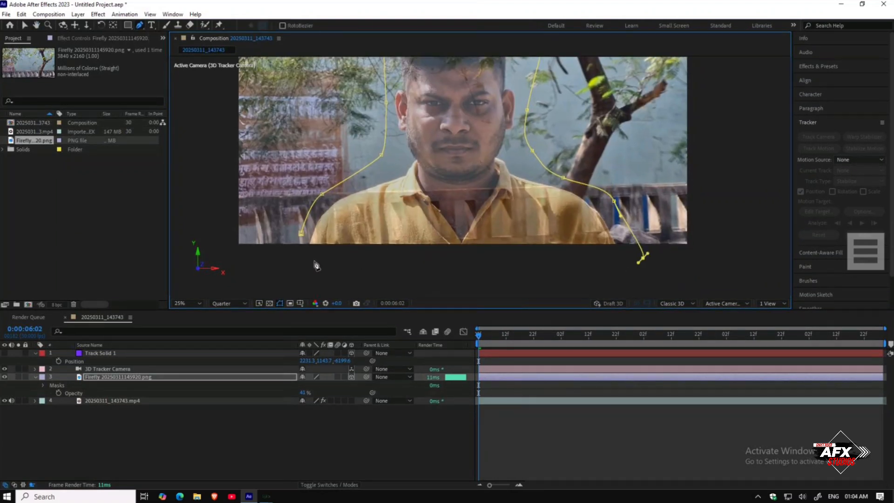
left_click(287, 256)
left_click(301, 233)
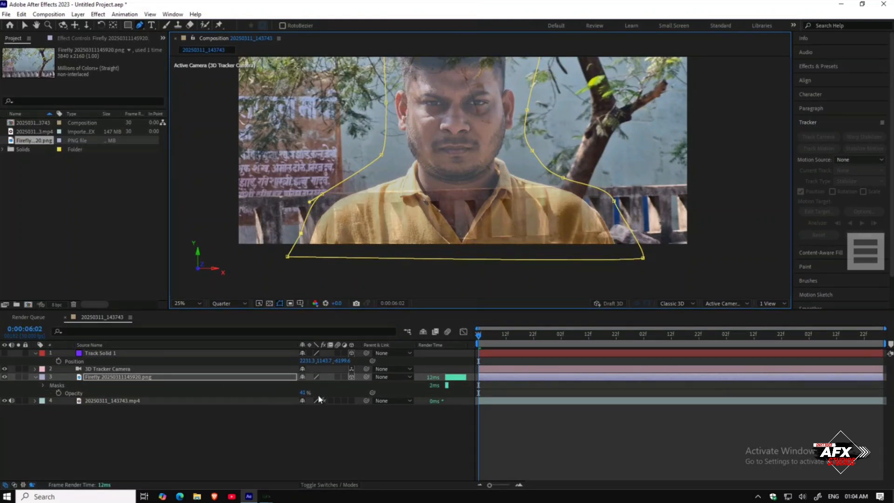
Step: Restore the Firefly layer's opacity to 100% and switch back to the Selection tool
left_click_drag(304, 396, 331, 396)
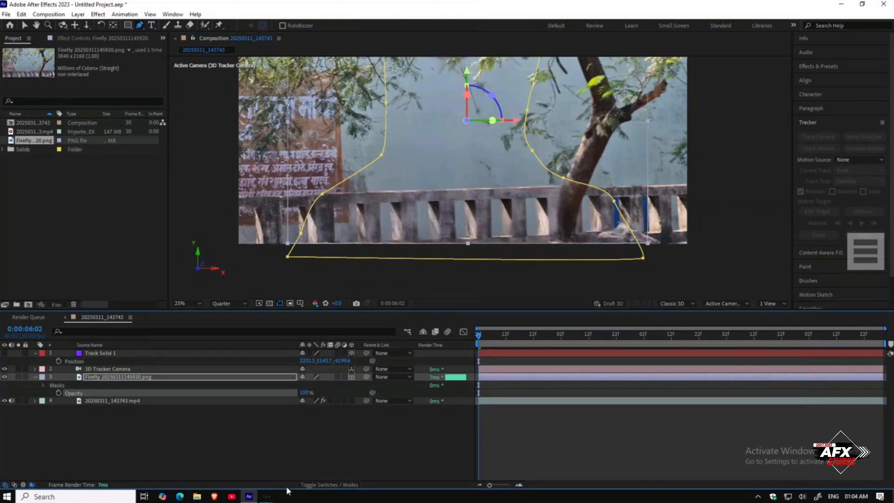
left_click(294, 458)
scroll(431, 174, "down", 1)
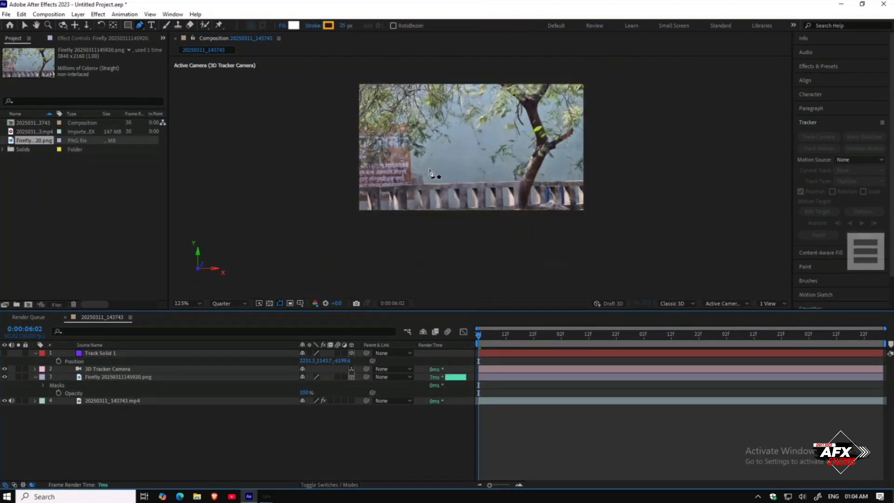
scroll(431, 173, "up", 1)
left_click(24, 24)
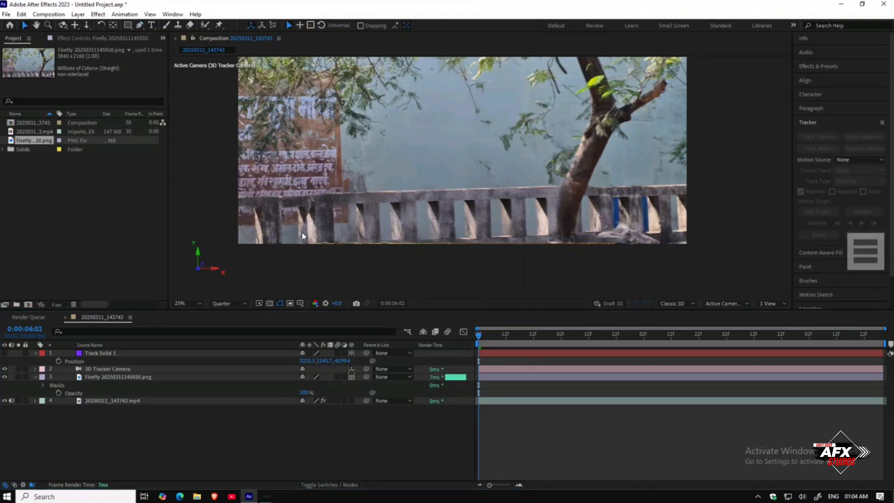
Step: Scrub ahead to about 10:01 and adjust the mask's right-side points to fit the person, then return to the start
left_click_drag(515, 252, 514, 284)
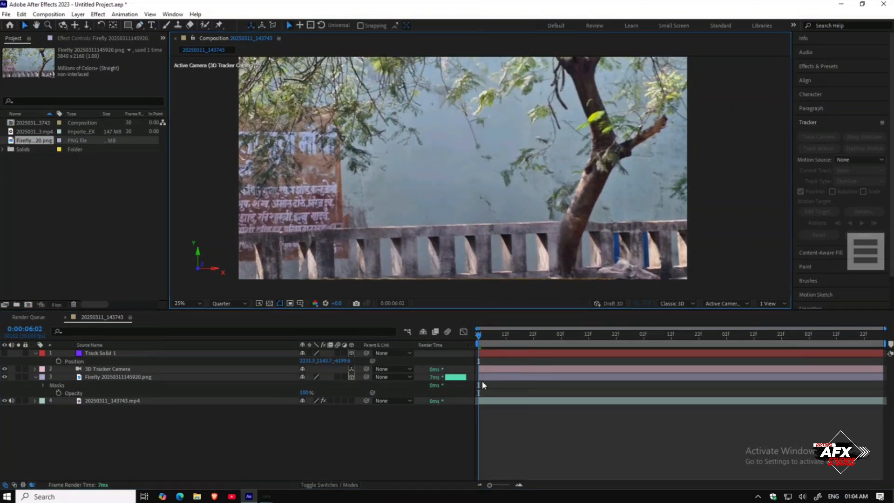
left_click_drag(486, 339, 713, 343)
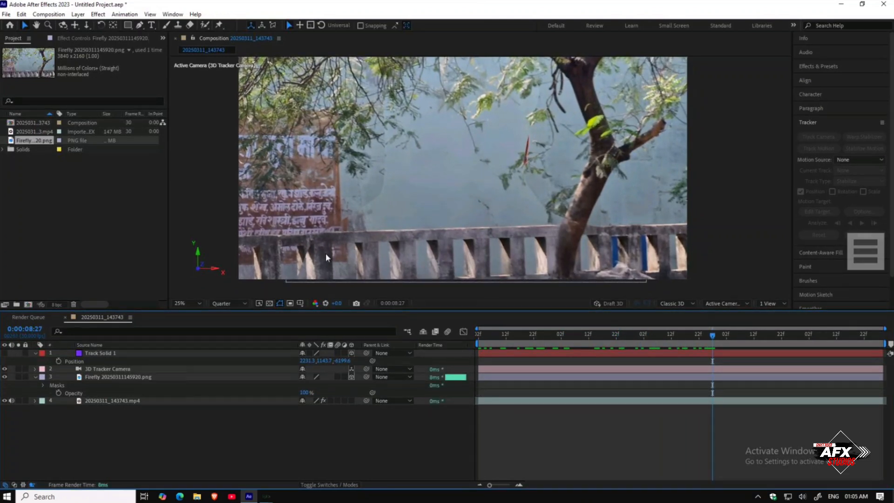
left_click_drag(712, 339, 805, 342)
left_click(470, 194)
left_click_drag(524, 152, 536, 153)
left_click_drag(530, 194, 541, 211)
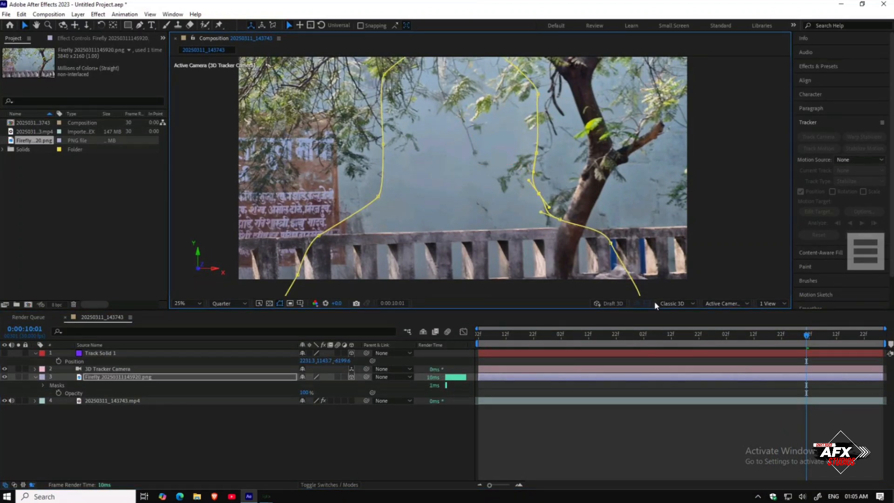
left_click_drag(812, 338, 480, 330)
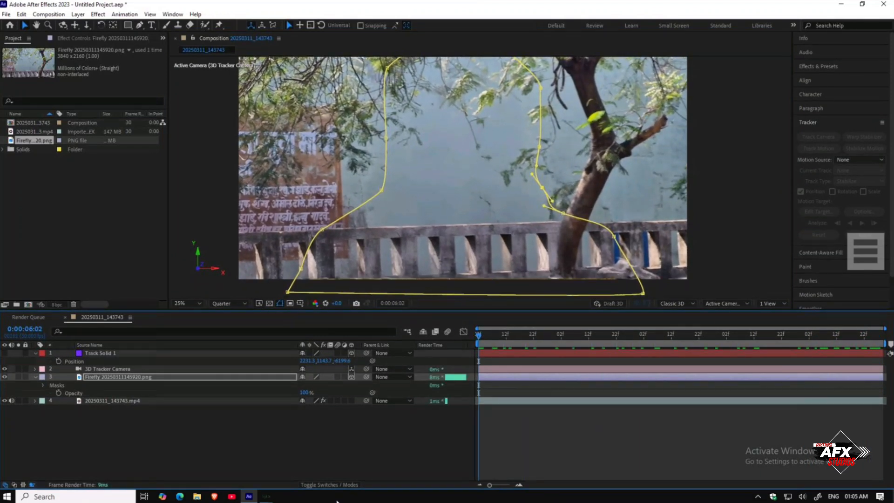
left_click(353, 448)
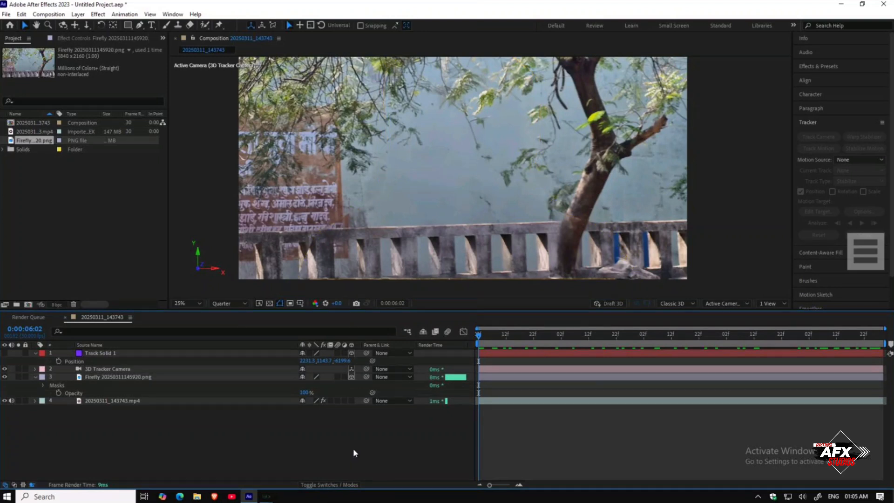
Step: Select the video layer and solo it
left_click(120, 401)
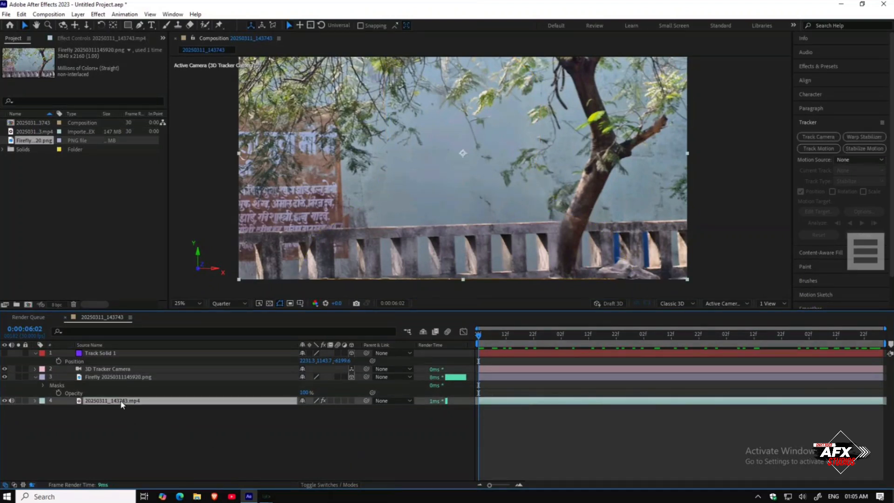
left_click(17, 399)
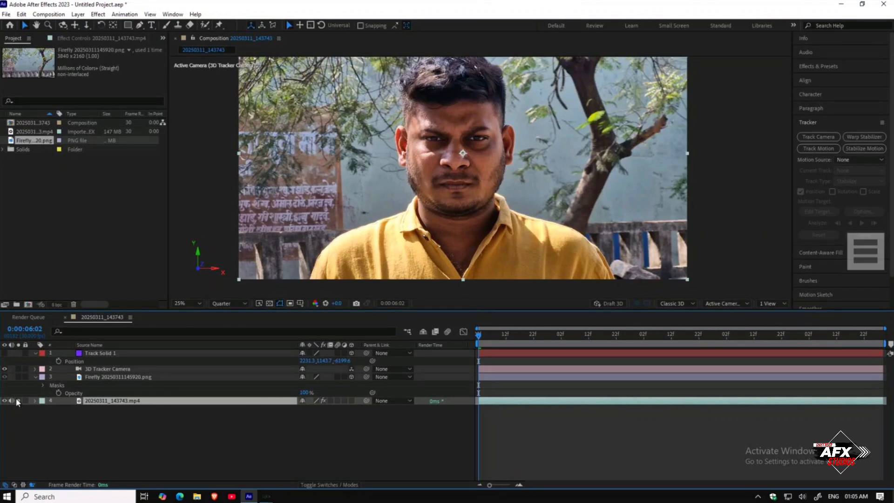
Step: Unsolo the video layer, duplicate it, and move the copy above the Firefly layer
left_click(17, 399)
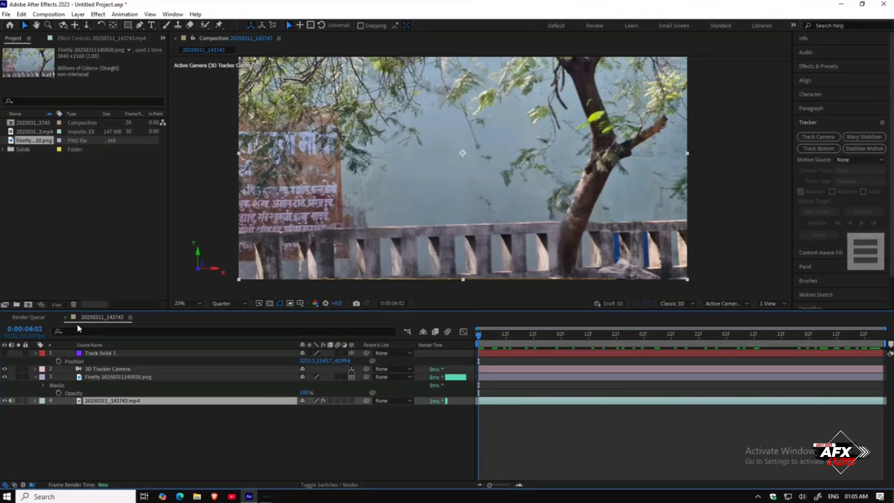
key("ctrl+d")
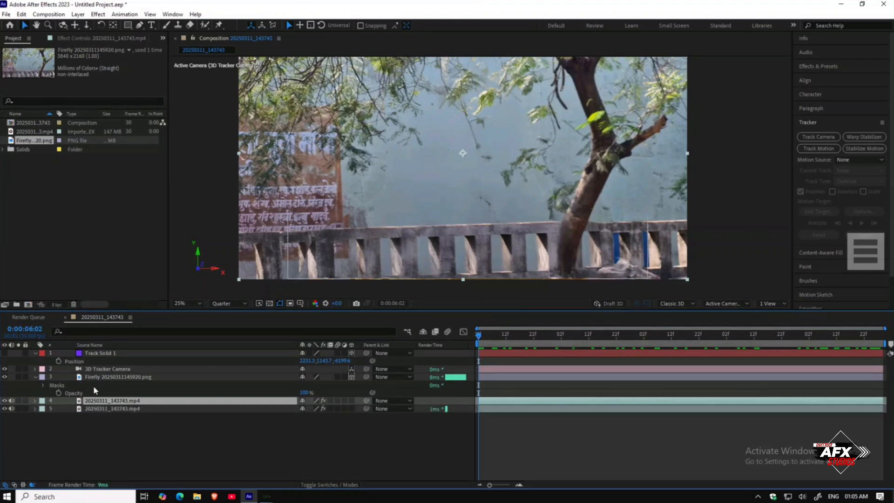
left_click_drag(97, 402, 97, 379)
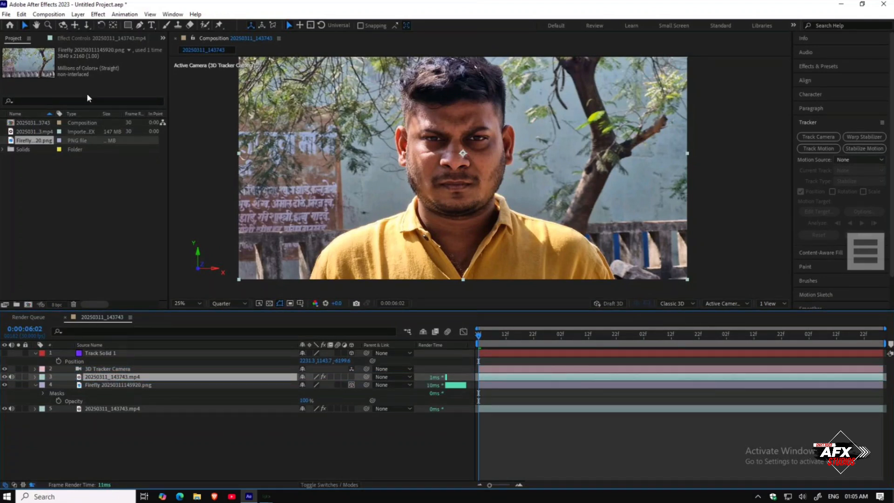
Step: Delete the 3D Camera Tracker effect from the duplicated video layer
left_click(61, 39)
left_click(46, 59)
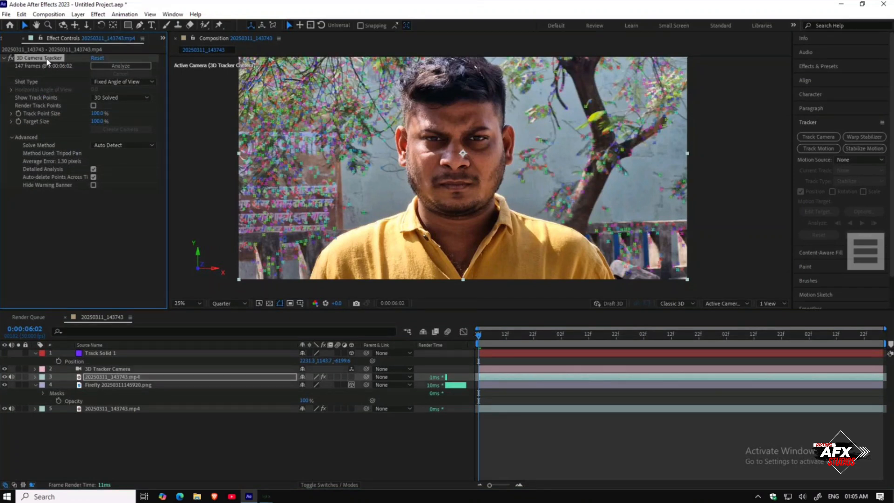
key("Delete")
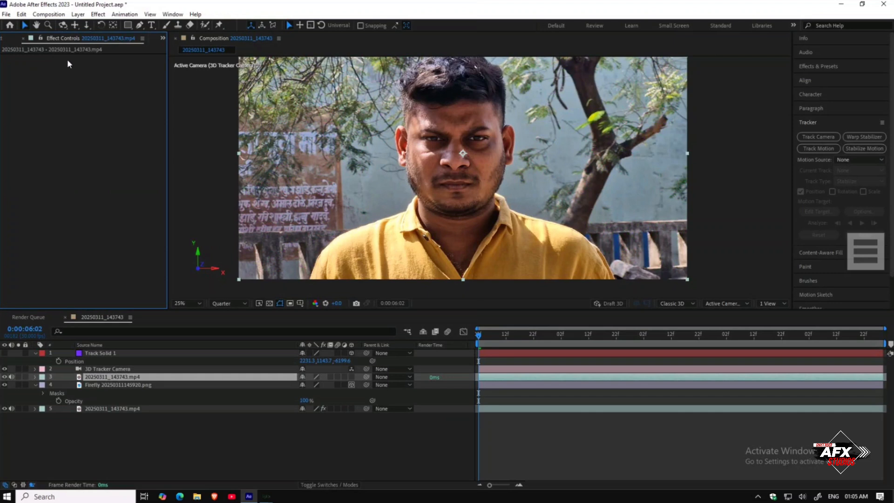
Step: Open the duplicated layer with the Roto Brush tool, paint a selection over the person's shirt, and freeze the propagation
left_click(117, 381)
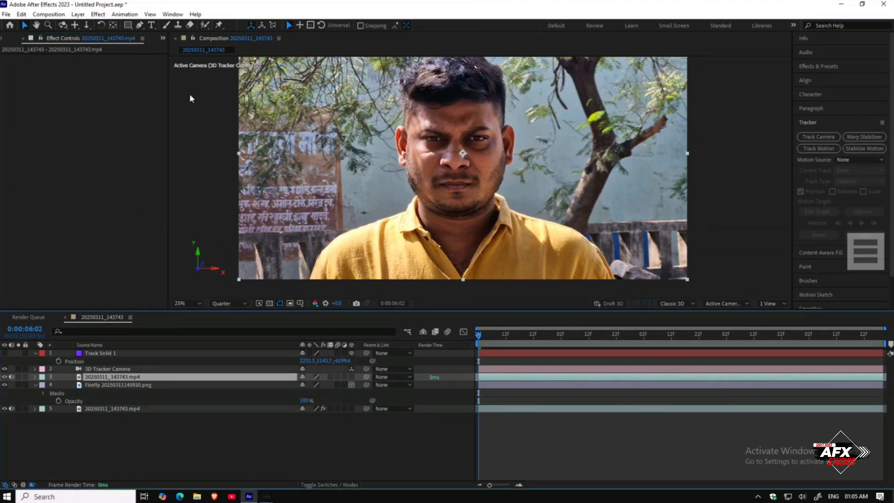
left_click(205, 26)
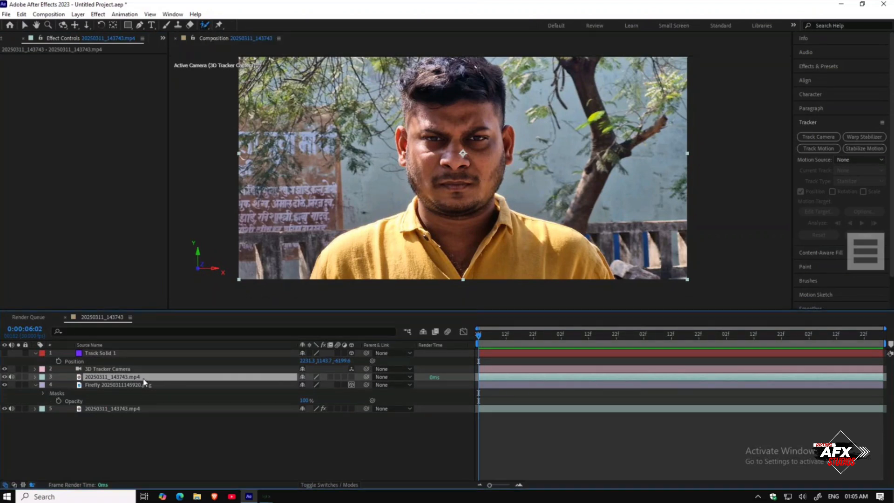
double_click(143, 378)
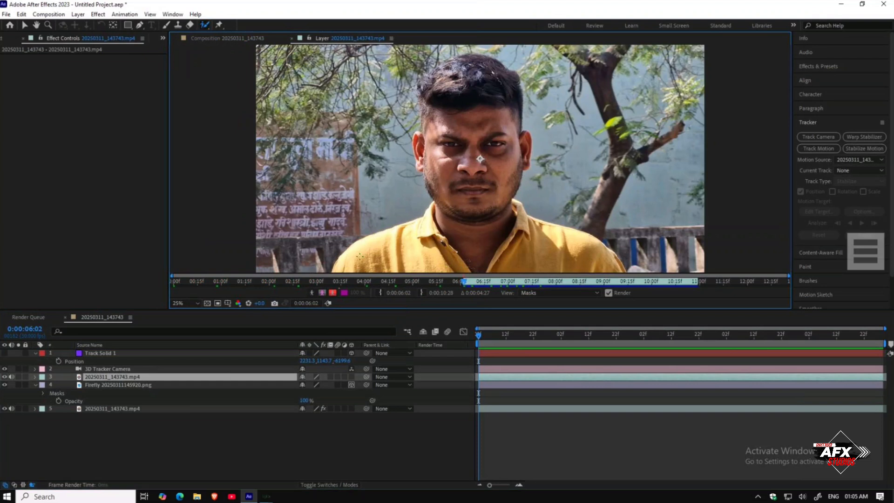
mouse_move(349, 256)
left_mouse_down()
mouse_move(418, 229)
mouse_move(400, 186)
mouse_move(438, 217)
left_mouse_up()
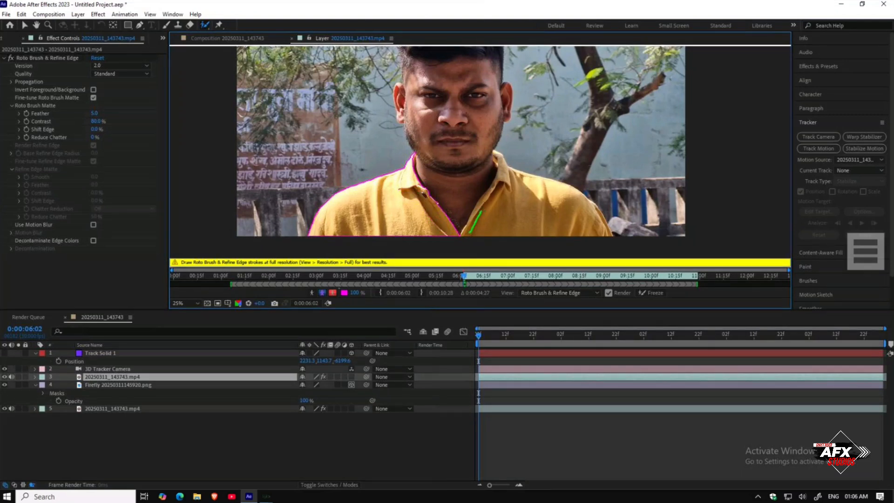
left_click_drag(485, 196, 483, 207)
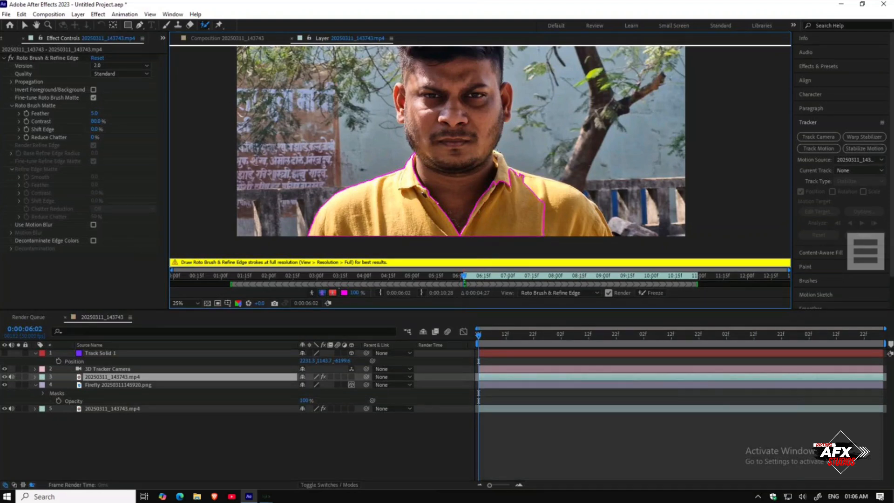
left_click_drag(525, 176, 570, 205)
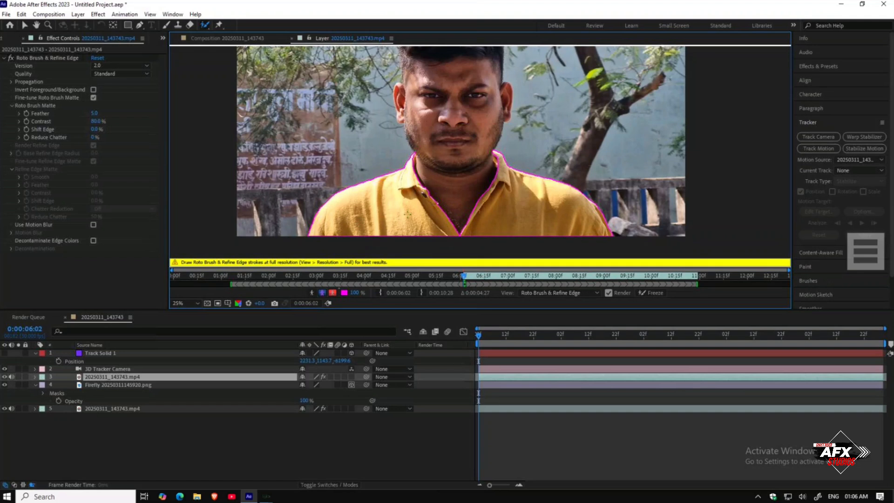
scroll(414, 164, "up", 1)
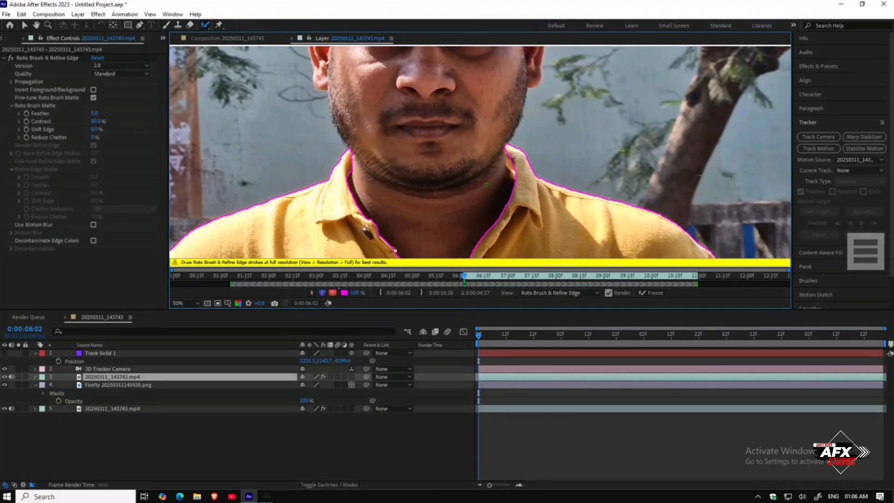
scroll(487, 184, "down", 6)
scroll(480, 145, "up", 4)
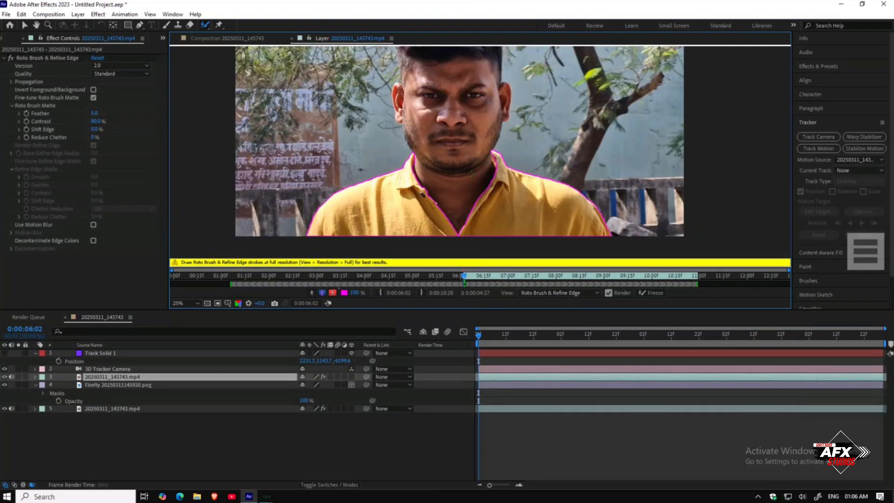
left_click(652, 292)
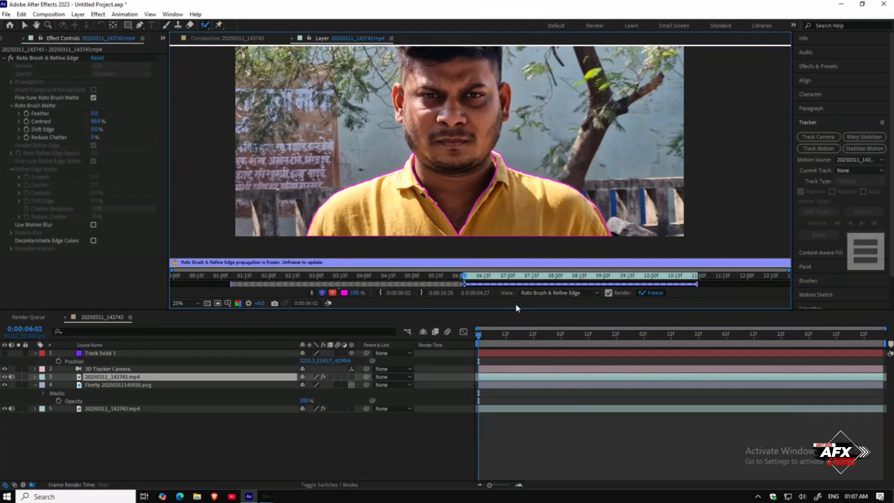
Step: Return to the composition and preview the roto result from the start
left_click(210, 38)
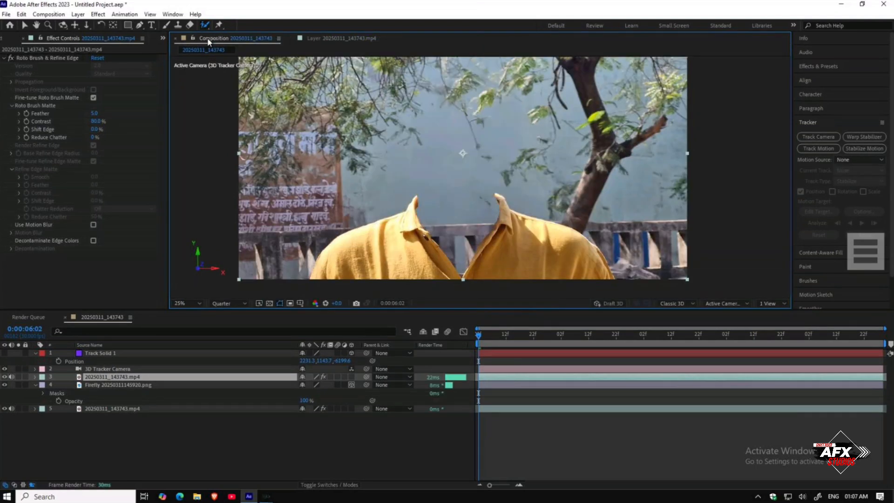
key("space")
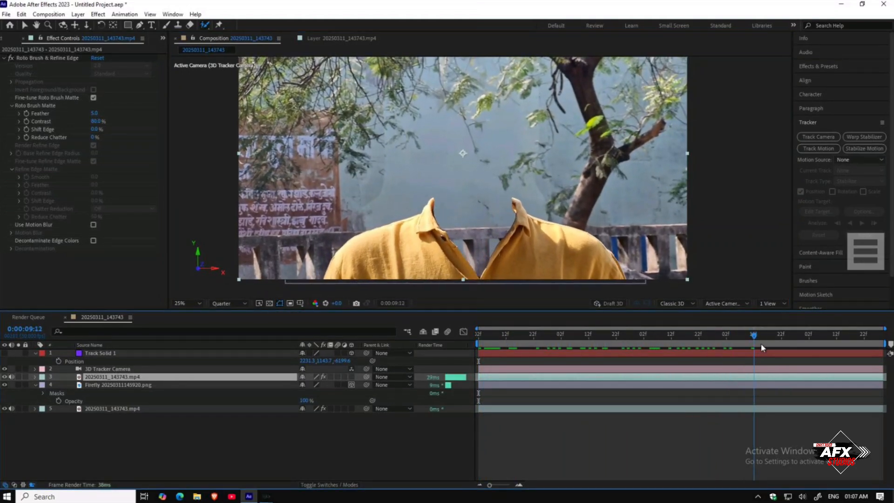
left_click_drag(853, 335, 470, 335)
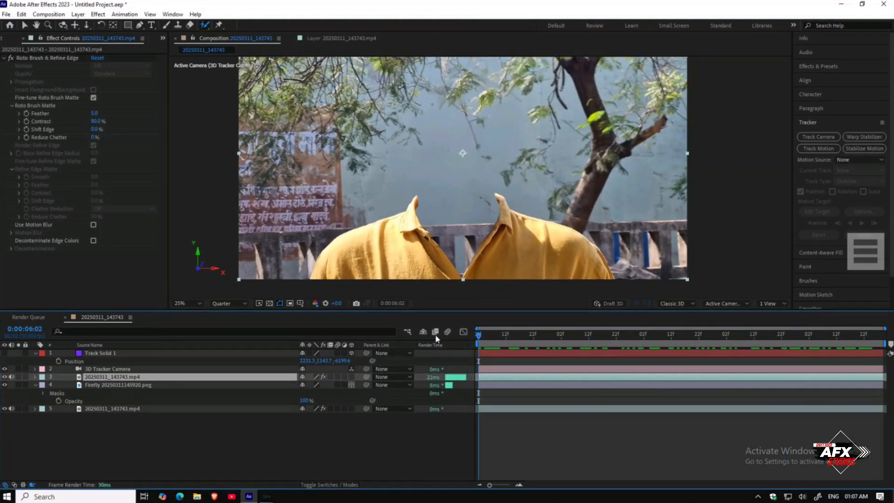
Step: Duplicate the bottom video layer and move the copy above the Firefly layer
left_click(110, 409)
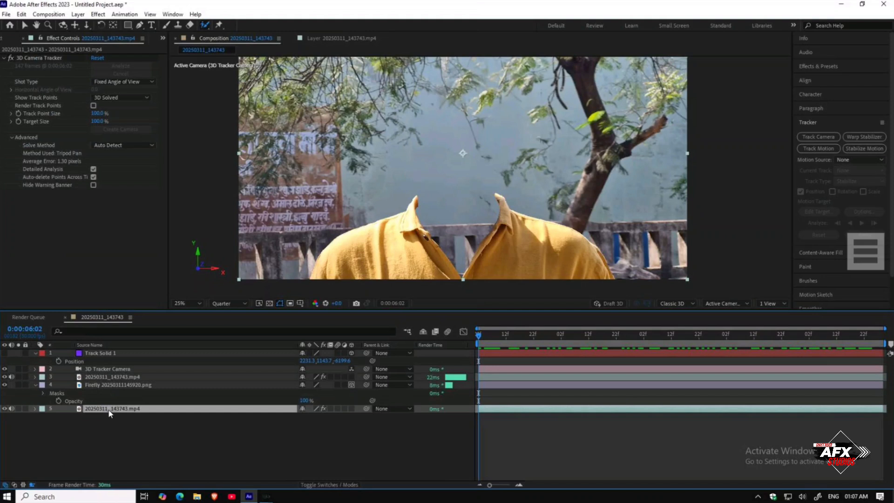
key("ctrl+d")
left_click_drag(110, 408, 104, 385)
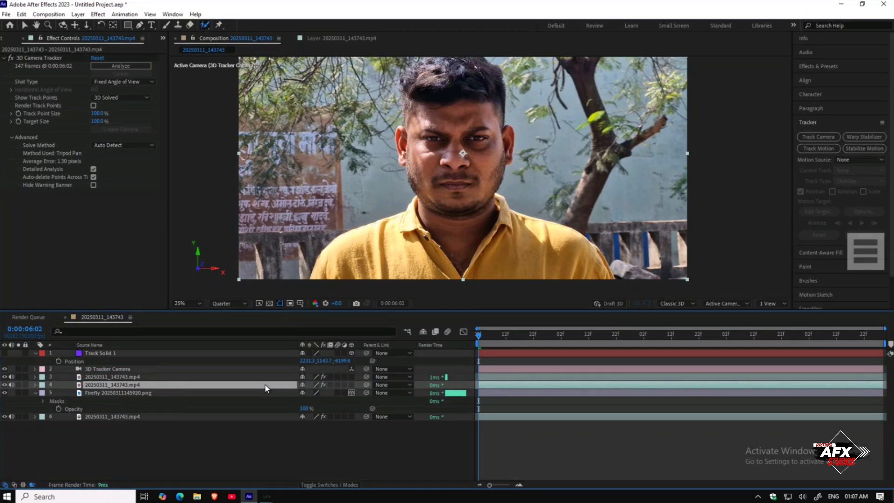
Step: Lower the new copy's opacity to about 51% to preview the overlap, then restore it to 100%
key("t")
mouse_move(303, 393)
left_mouse_down()
mouse_move(281, 394)
mouse_move(308, 395)
left_mouse_up()
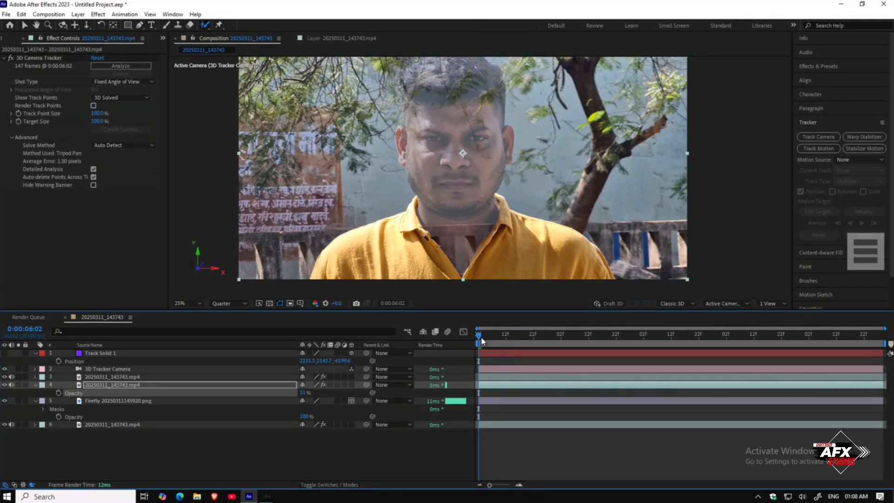
key("space")
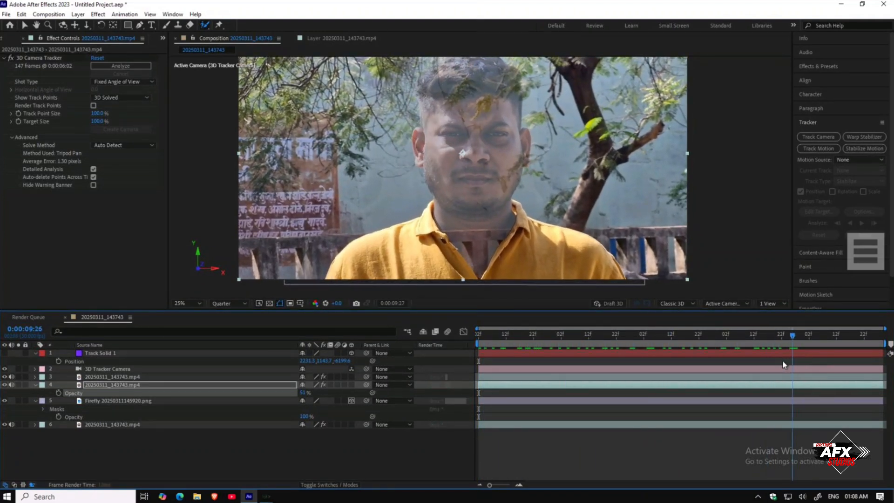
key("space")
left_click_drag(302, 396, 324, 396)
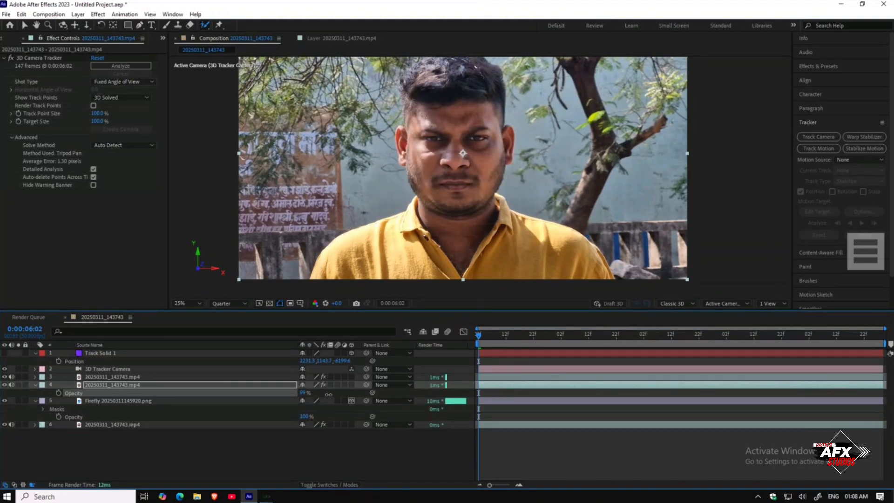
Step: Toggle layer visibility so only the roto-brushed shirt layer shows in the composition
left_click(267, 386)
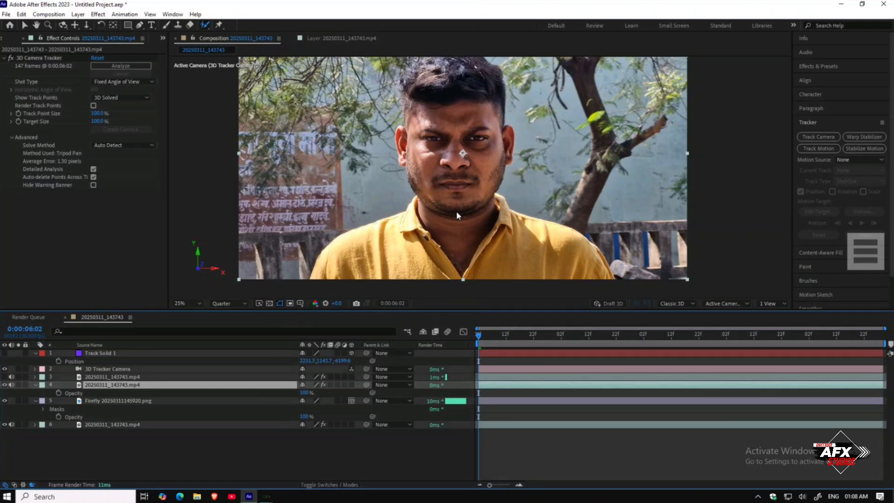
left_click(5, 377)
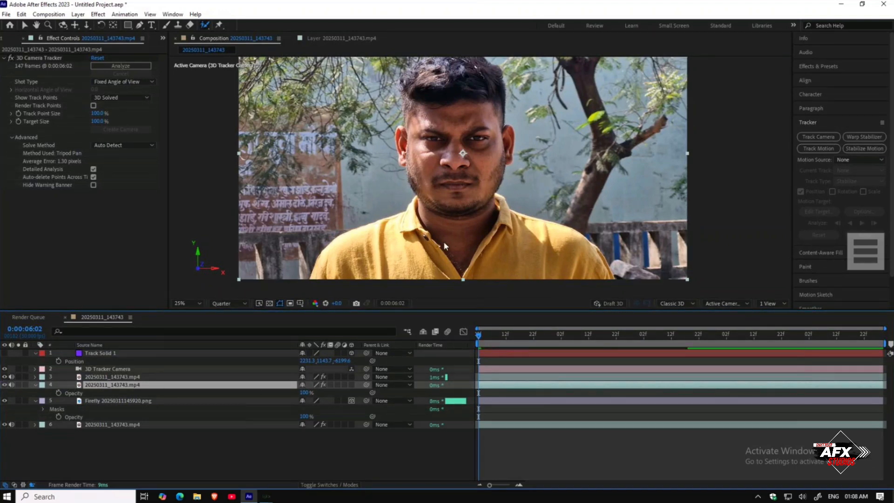
left_click(4, 384)
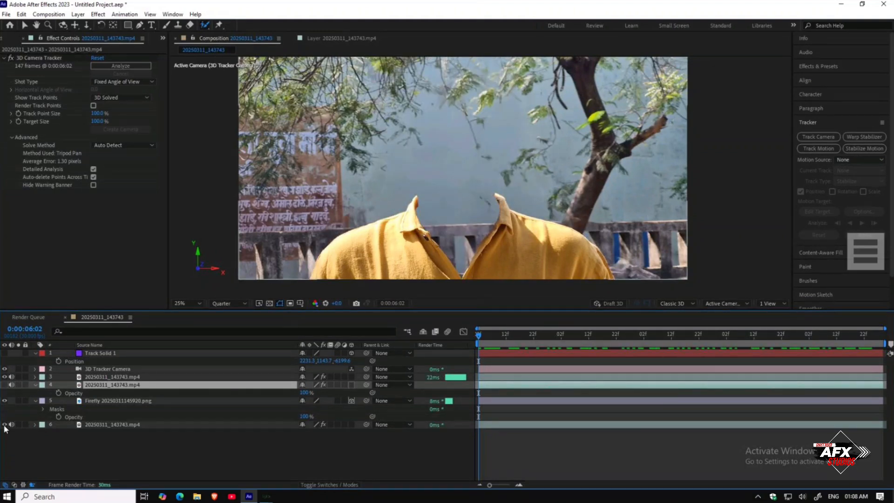
left_click(4, 424)
left_click(5, 424)
left_click(5, 400)
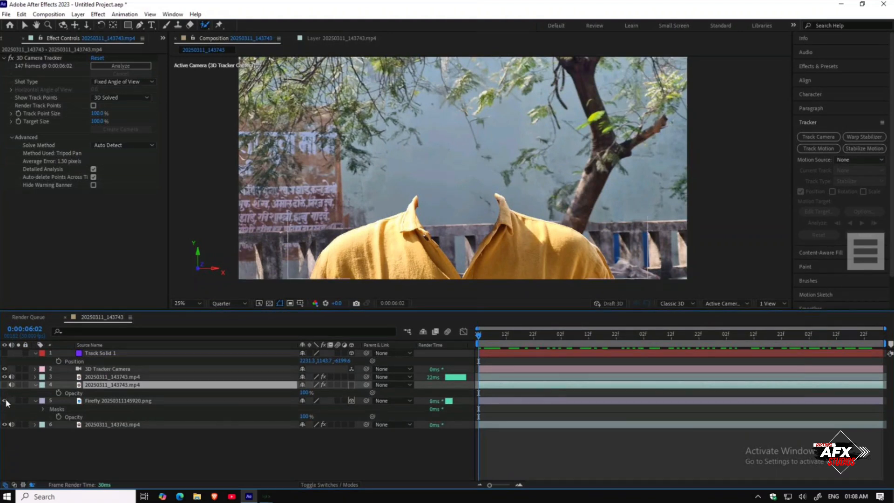
left_click(4, 424)
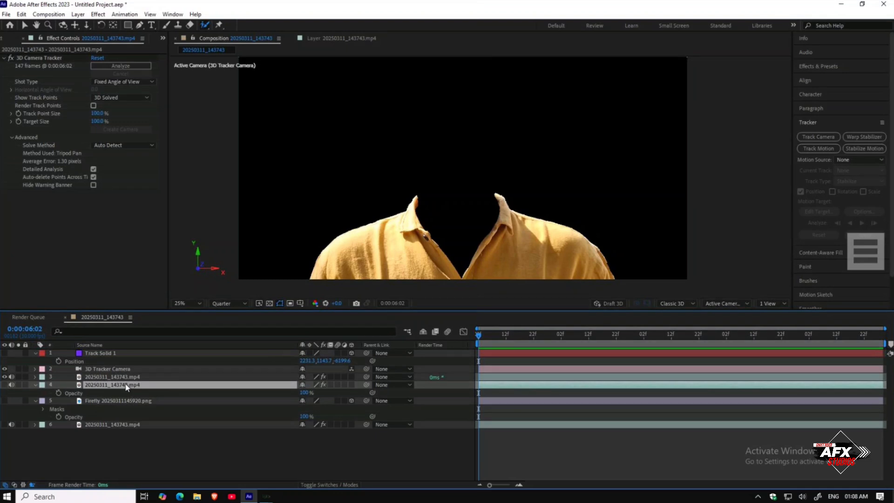
Step: Duplicate the roto-brushed layer and dismiss the Roto Brush tool warning
key("ctrl+d")
left_click(538, 254)
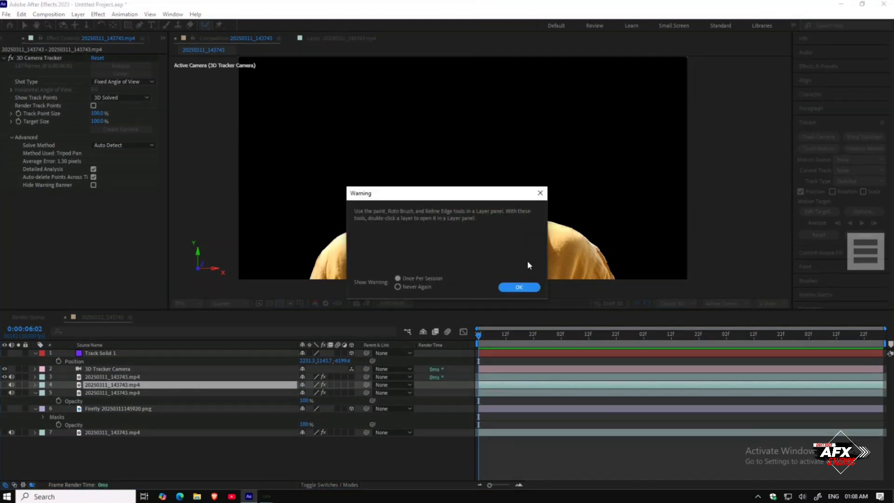
left_click(519, 287)
left_click(530, 247)
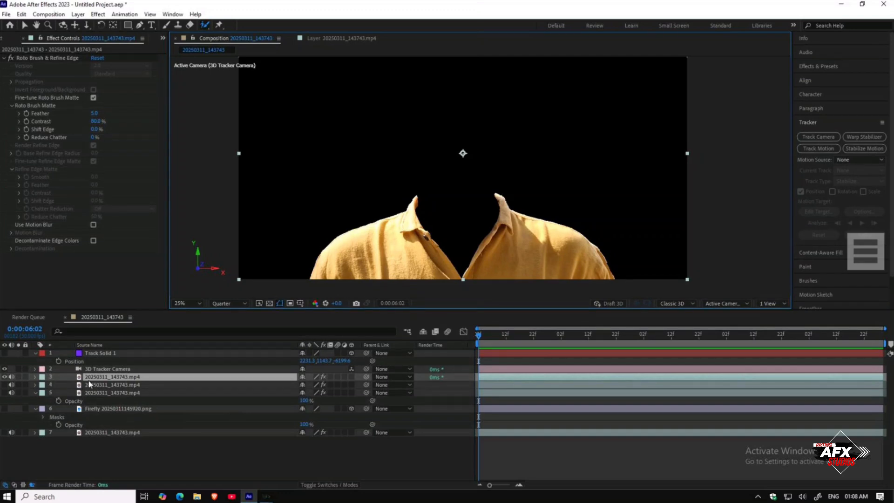
Step: Show the top roto copies and duplicate the top one again
left_click(5, 377)
left_click(4, 384)
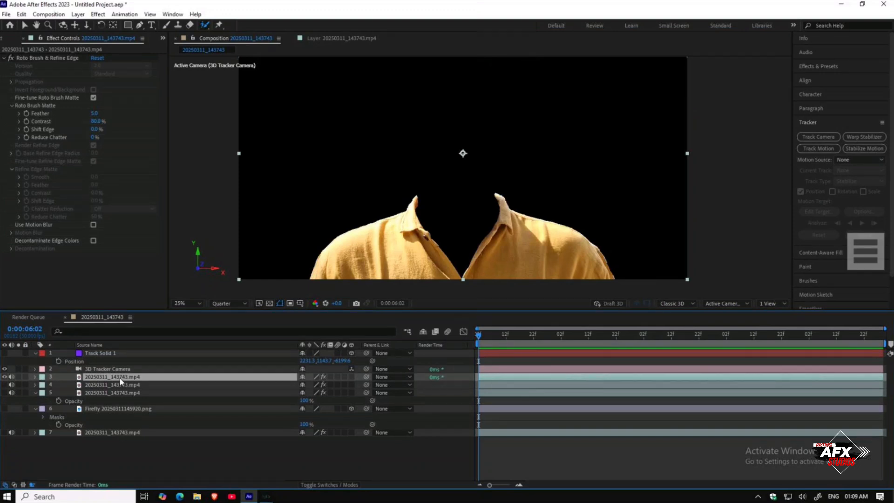
key("ctrl+d")
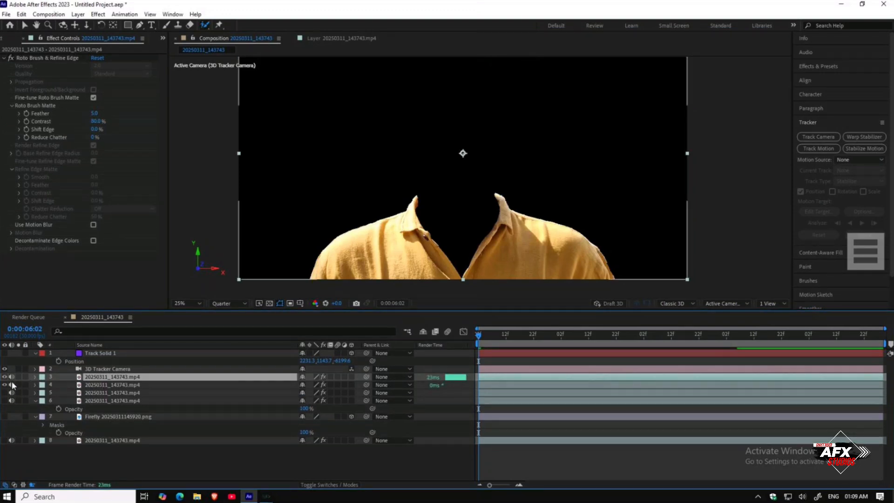
Step: Scale up and reposition the top roto copy so its shirt covers the head area
left_click_drag(524, 258, 464, 236)
key("s")
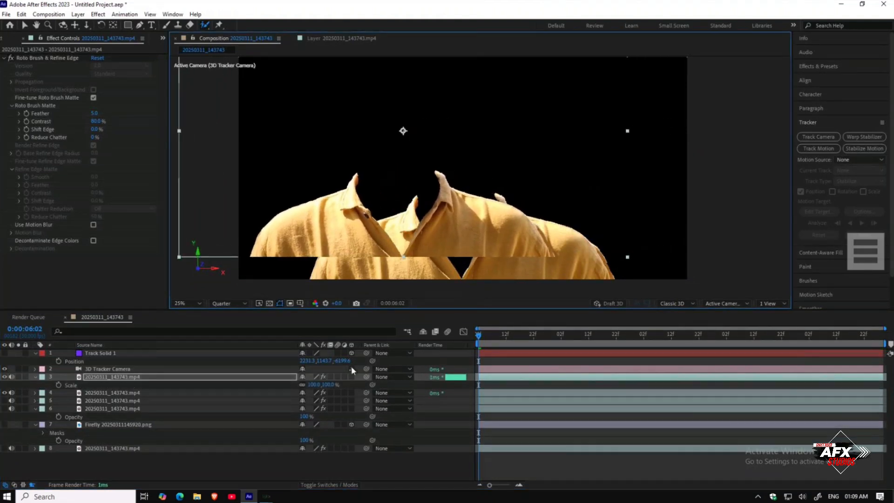
left_click_drag(314, 384, 371, 382)
left_click_drag(474, 211, 413, 124)
Step: Set the top copy's opacity to 60% and nudge its position over the shirt below
key("t")
left_click_drag(308, 384, 288, 385)
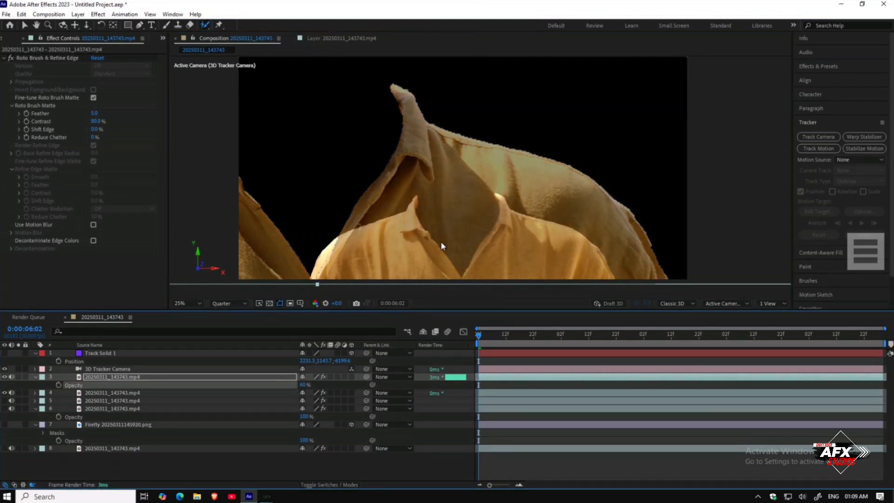
left_click_drag(452, 234, 428, 236)
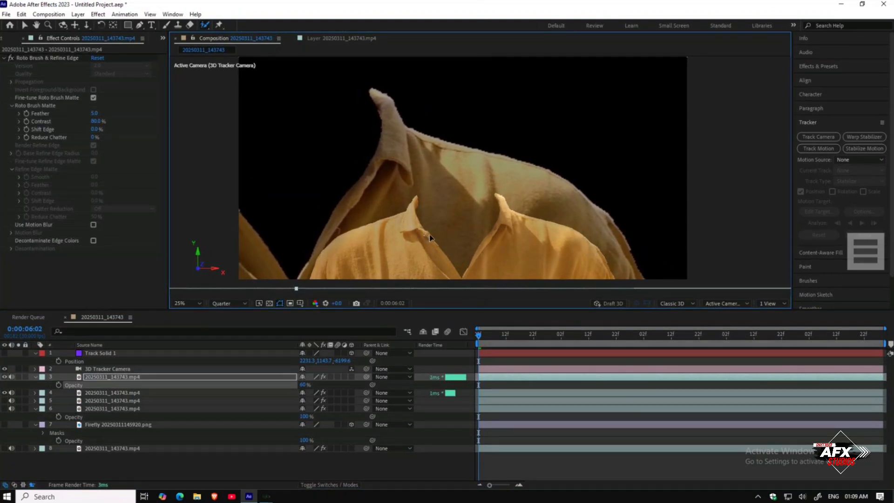
Step: Draw a closed Pen mask on the top copy around the collar opening of the enlarged shirt
left_click(139, 25)
key("period")
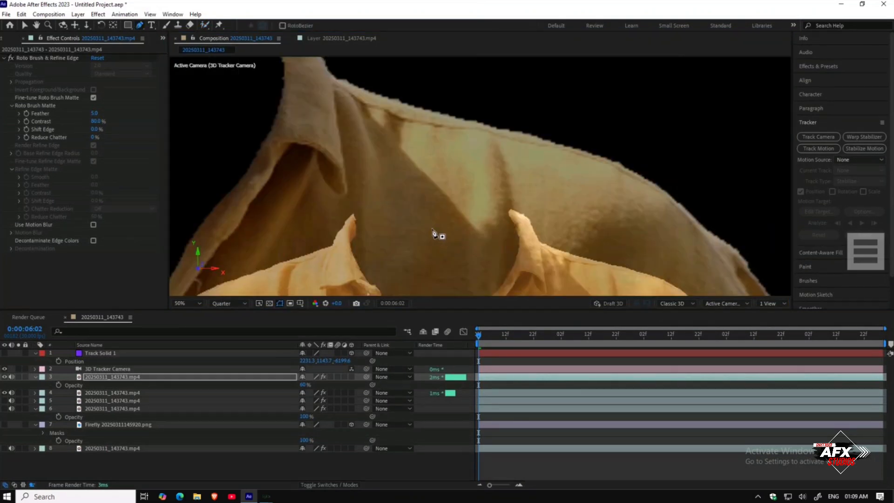
left_click(345, 229)
left_click(352, 217)
left_click(358, 212)
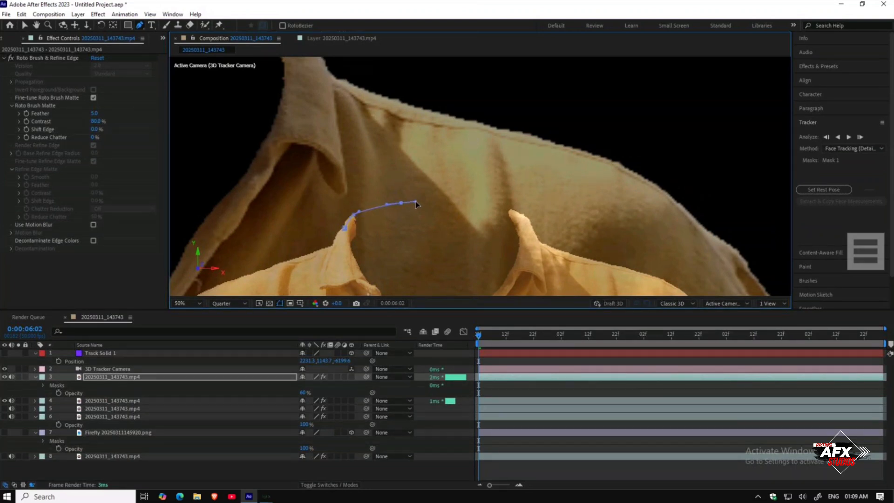
left_click(481, 200)
left_click(492, 203)
left_click(502, 206)
left_click(512, 213)
left_click_drag(521, 224, 504, 146)
left_click(531, 217)
left_click_drag(531, 226, 543, 164)
left_click(530, 205)
left_click(489, 275)
left_click(378, 261)
left_click(359, 166)
left_click(338, 124)
left_click(335, 110)
left_click(337, 92)
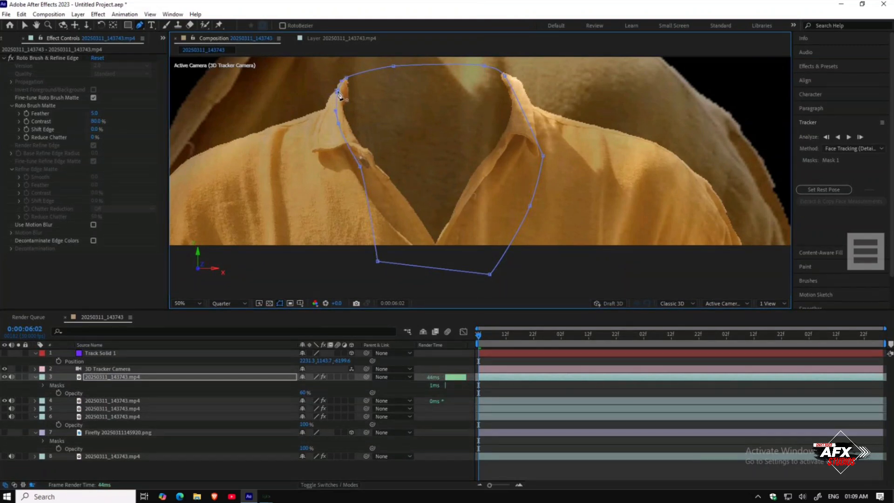
Step: Set the top copy's collar mask mode to Add
left_click(216, 376)
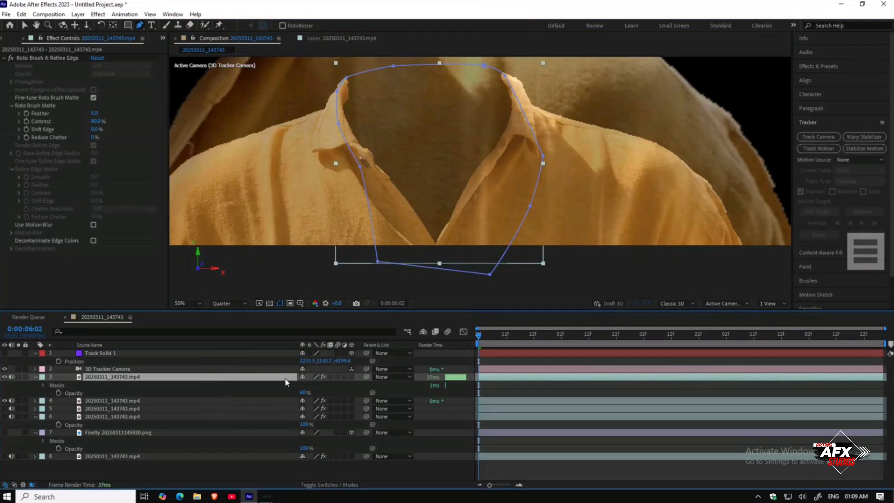
key("m")
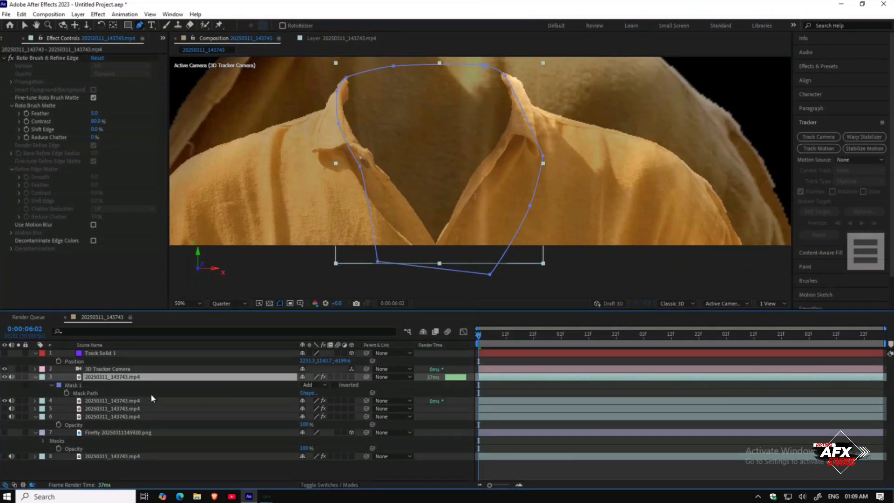
left_click(311, 385)
left_click(322, 416)
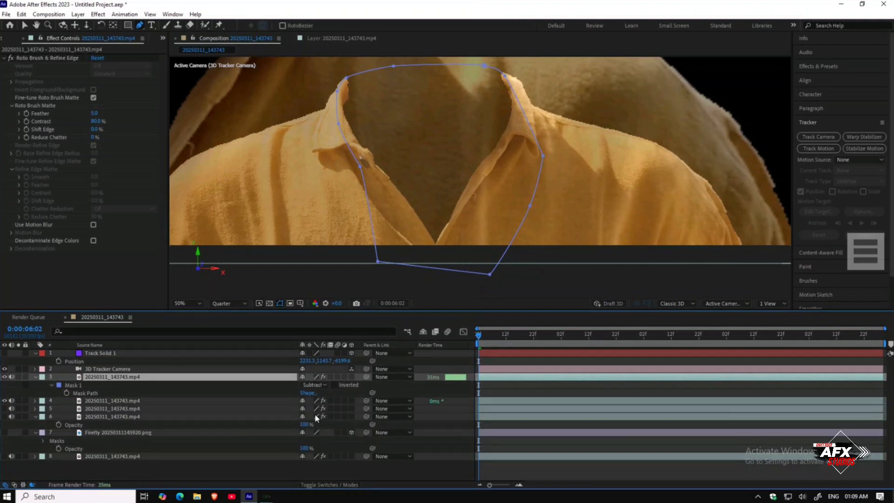
left_click(319, 383)
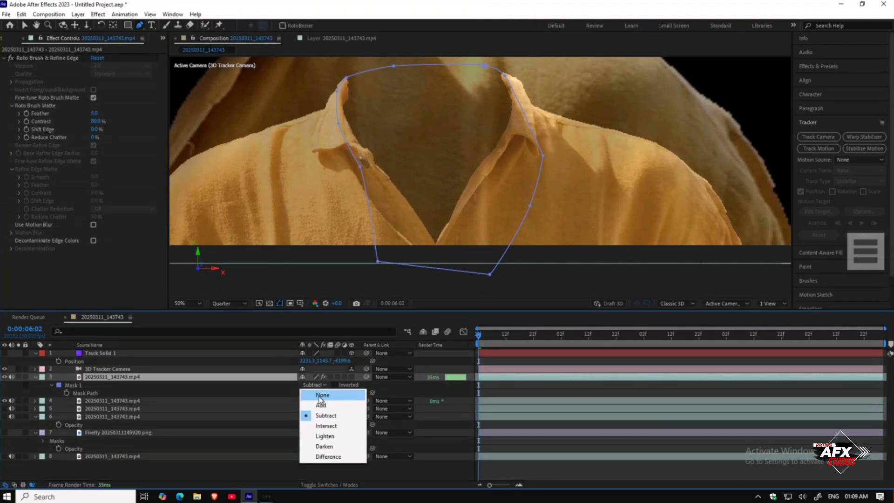
left_click(319, 397)
left_click(321, 382)
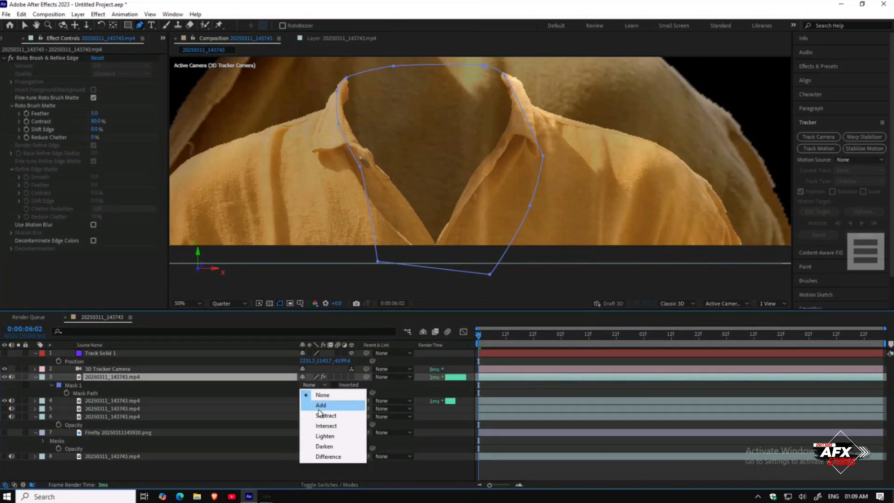
left_click(320, 405)
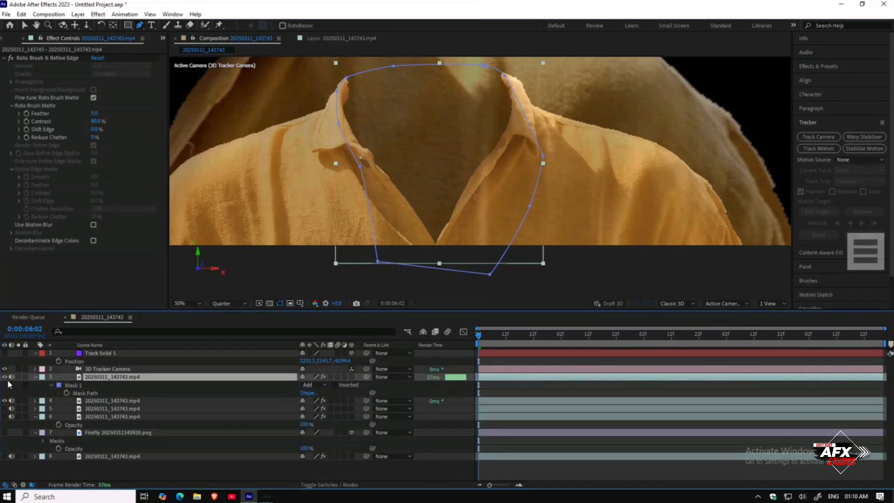
Step: Toggle the visibility of the top two shirt copies to compare the masked result
left_click(5, 376)
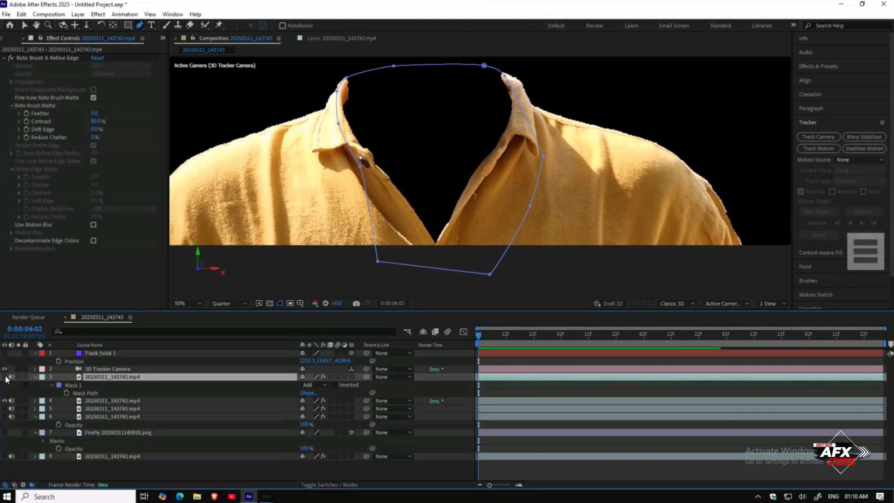
left_click(4, 376)
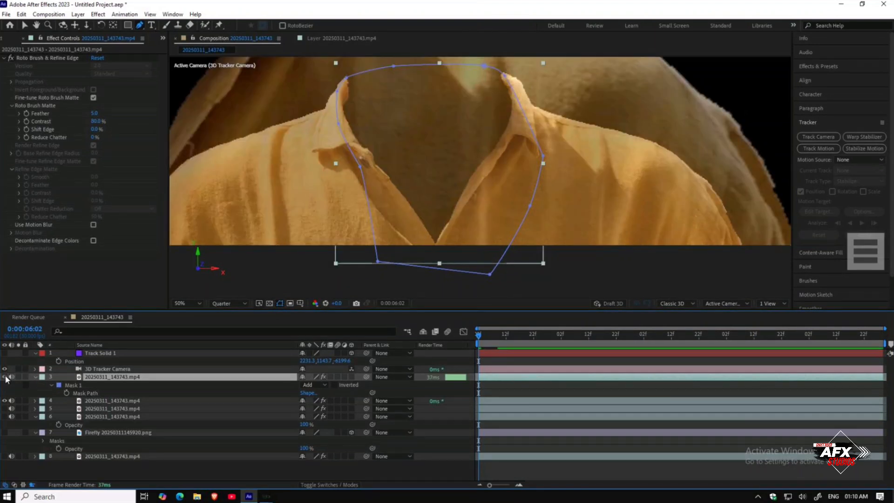
left_click(50, 400)
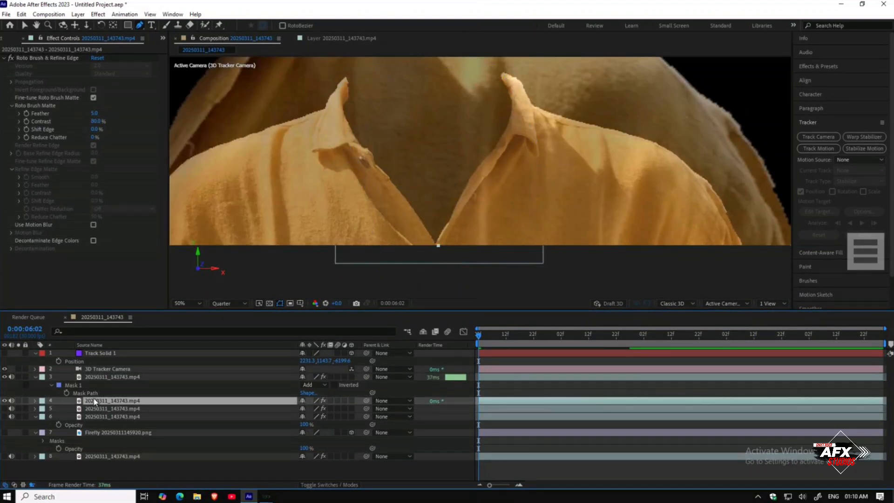
left_click(5, 400)
left_click(5, 400)
left_click(5, 376)
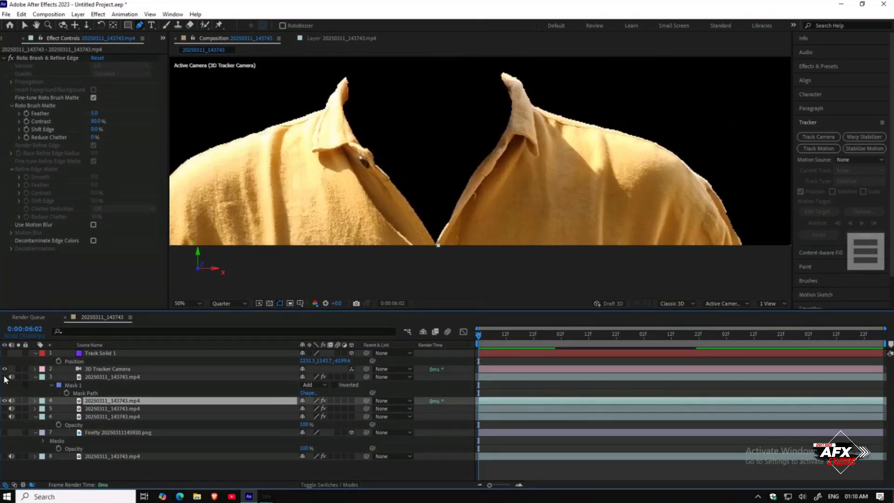
Step: Set the top copy's opacity to 100%
left_click(93, 376)
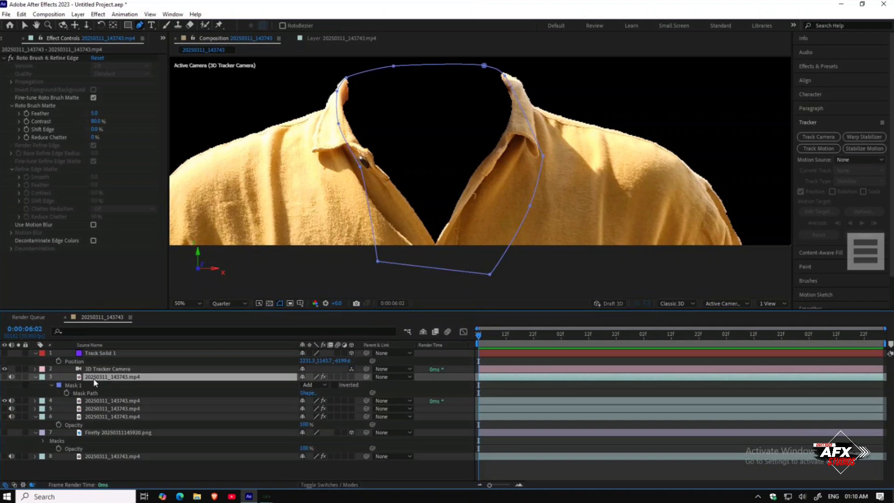
key("t")
left_click_drag(303, 386, 340, 385)
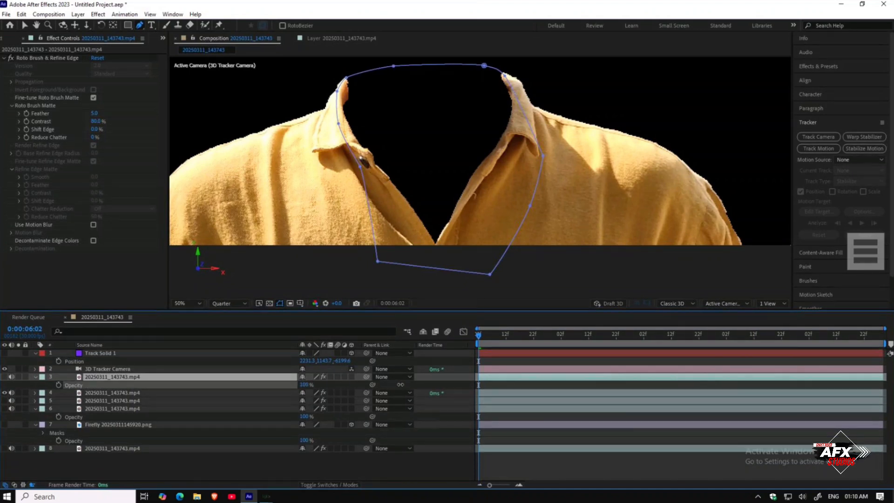
left_click(335, 469)
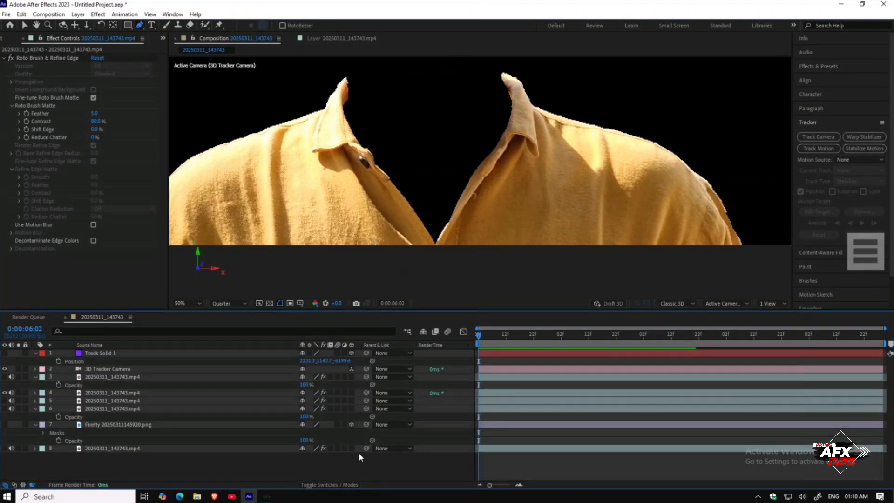
Step: Move the top copy's shirt slightly lower and to the right in the composition
mouse_move(493, 334)
left_mouse_down()
mouse_move(520, 338)
mouse_move(466, 337)
mouse_move(490, 340)
left_mouse_up()
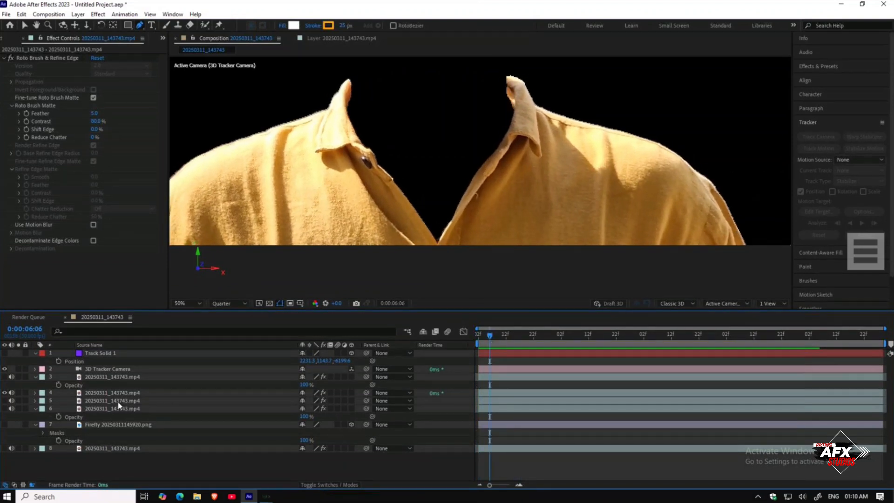
left_click(94, 394)
left_click(101, 377)
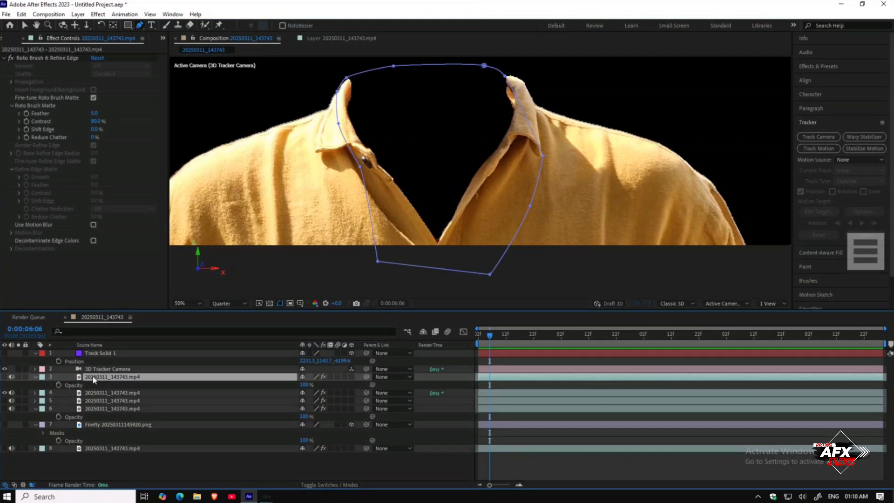
left_click(25, 27)
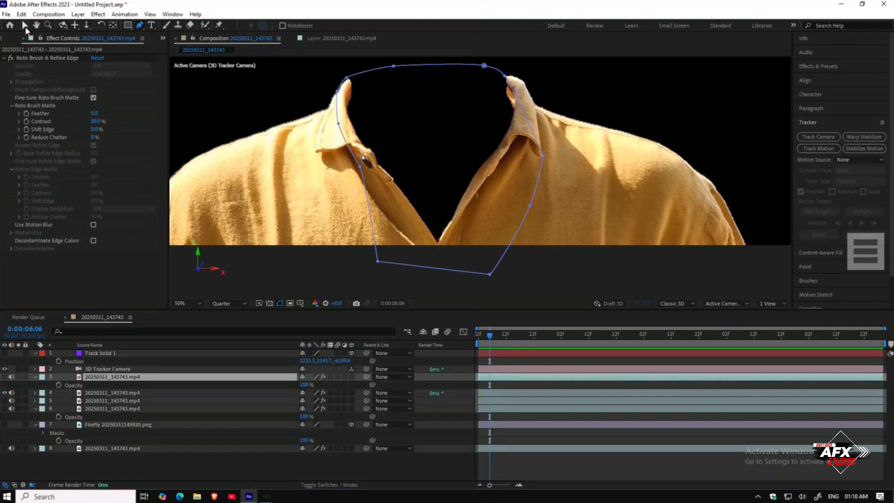
left_click_drag(333, 214, 349, 233)
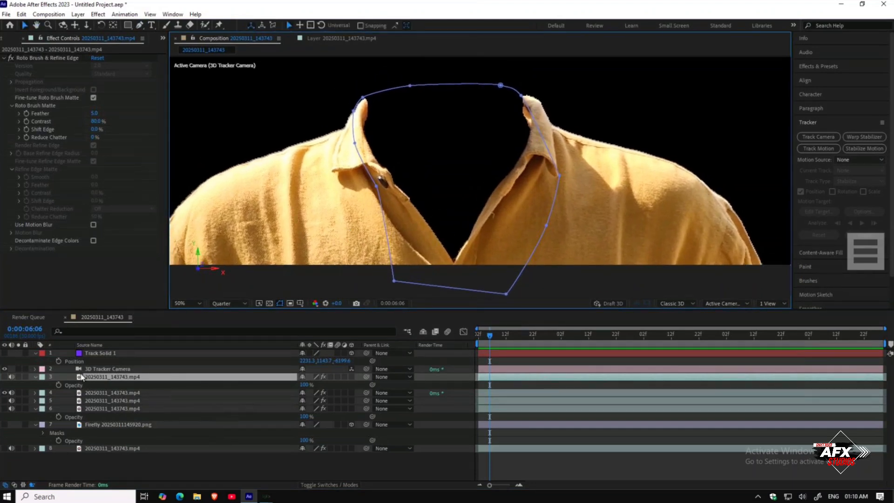
left_click(5, 377)
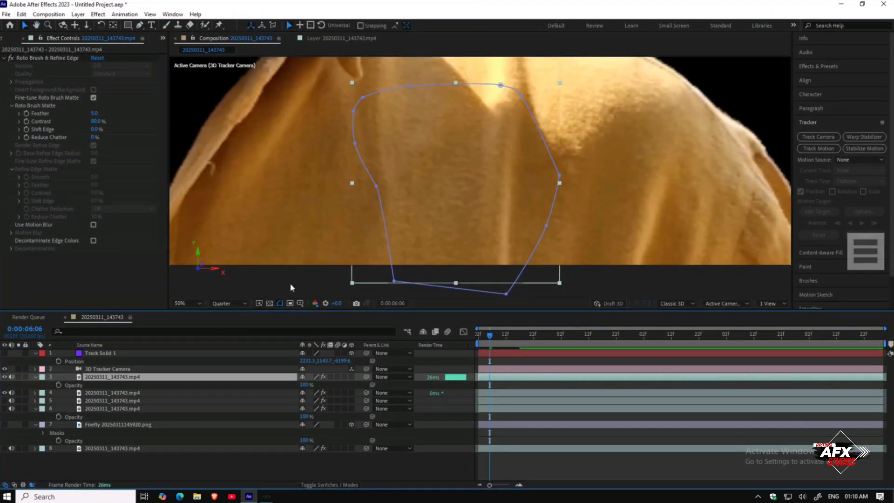
Step: Delete the top roto shirt copy layer
key("comma")
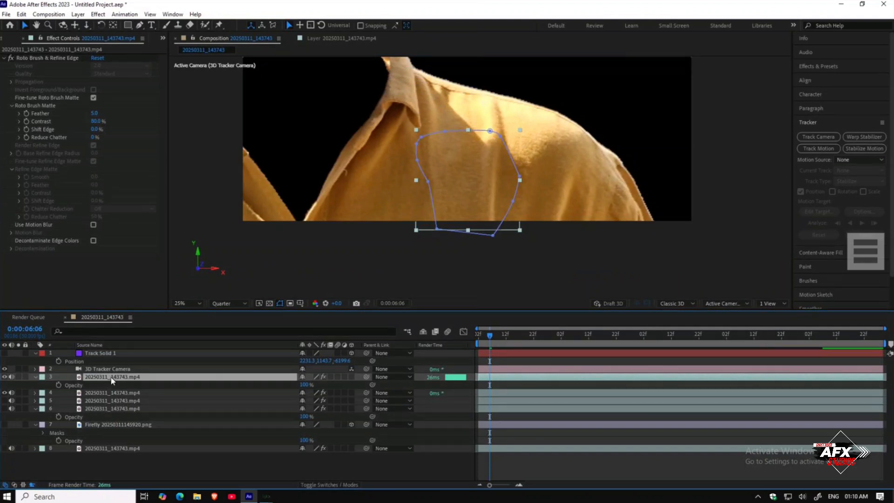
key("Delete")
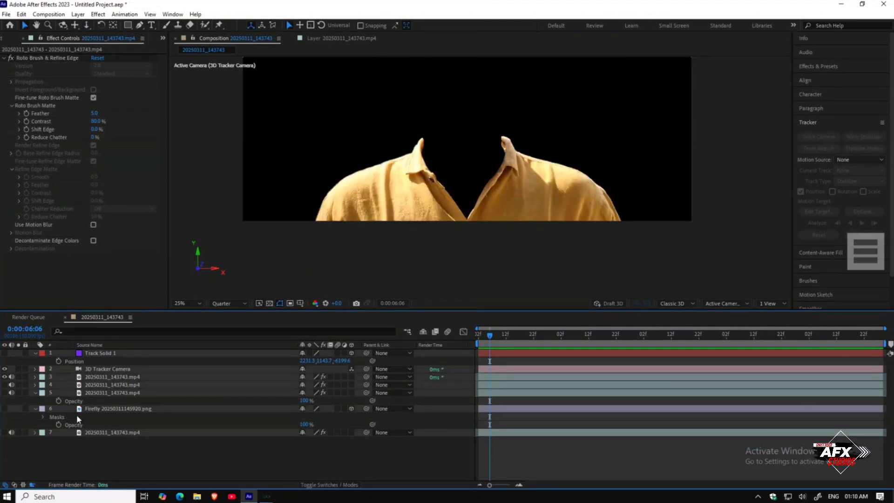
Step: Show the original footage layer beneath the roto copies and duplicate it
left_click(96, 392)
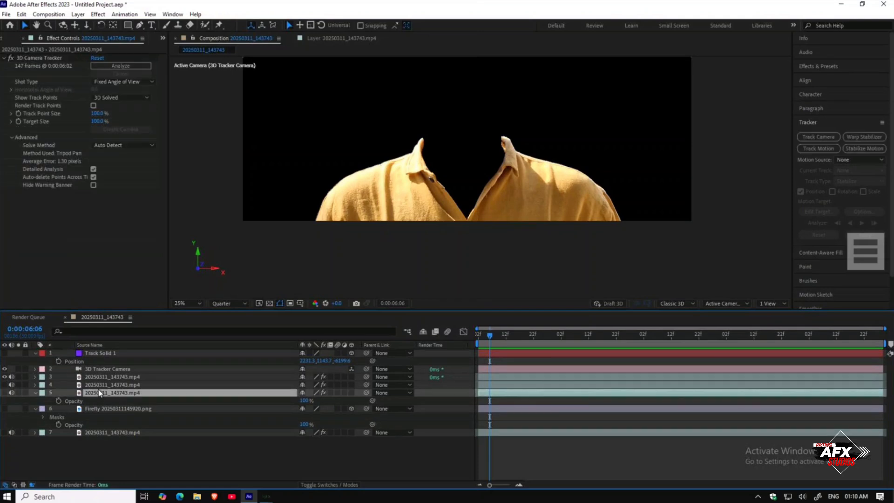
left_click(5, 392)
left_click(5, 393)
left_click(5, 393)
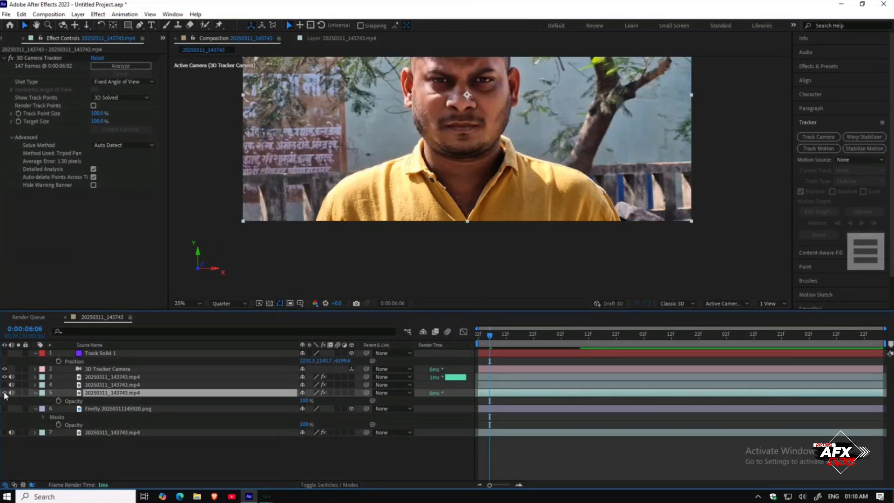
key("ctrl+d")
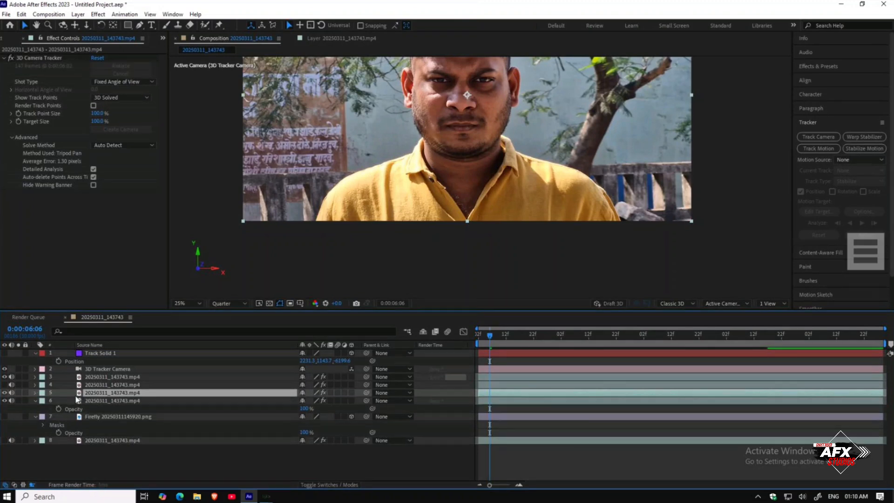
Step: Scale the duplicated footage to 197% and position its shirt collar over the chest area
left_click(5, 401)
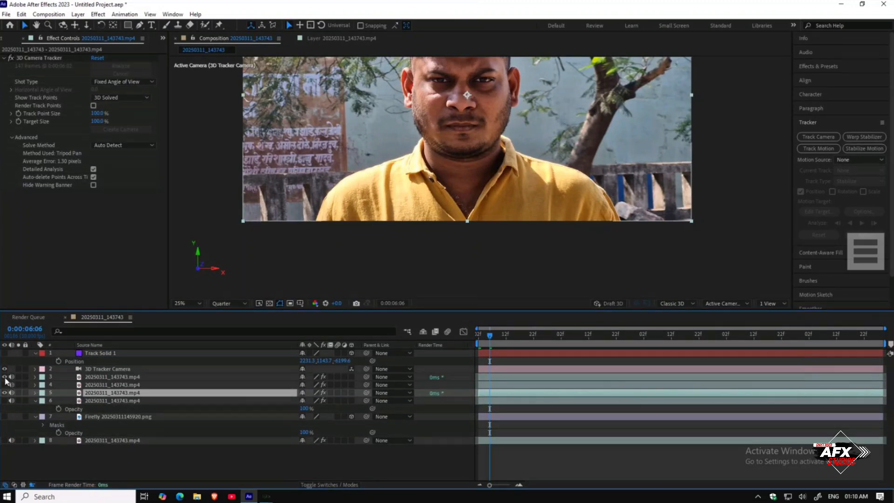
left_click_drag(511, 223, 439, 178)
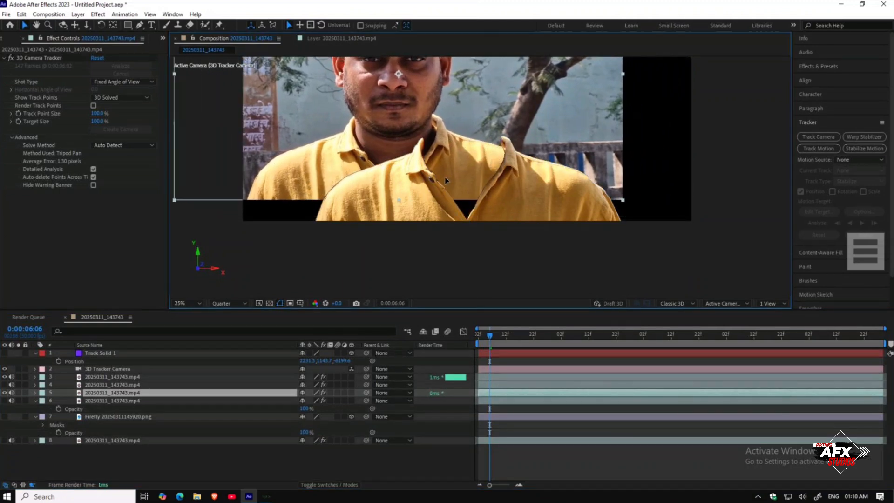
key("s")
left_click_drag(313, 400, 359, 400)
left_click_drag(494, 148, 416, 148)
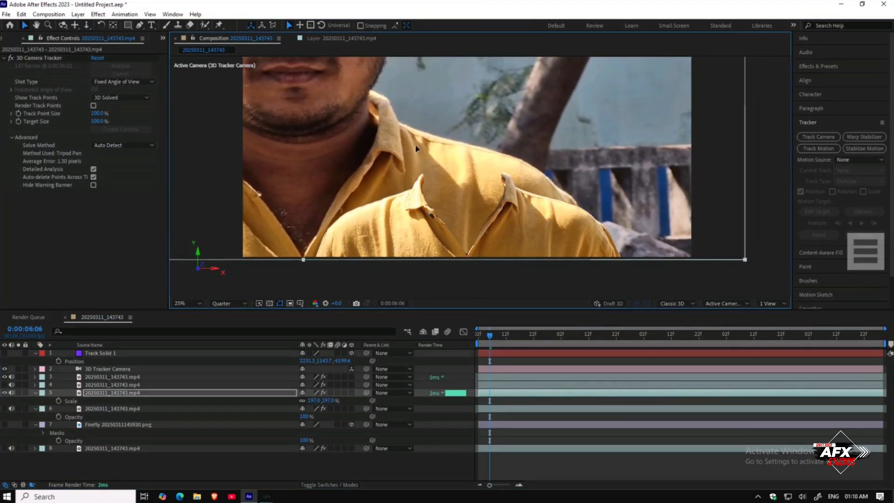
left_click_drag(478, 195, 451, 171)
scroll(442, 196, "up", 1)
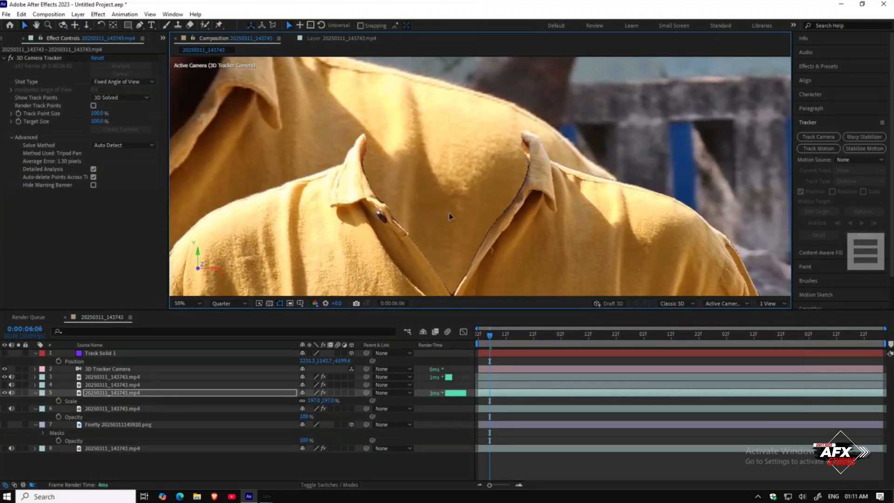
Step: Draw a closed Pen mask on the enlarged copy along the collar opening and around the shirt below
left_click(139, 25)
left_click(131, 395)
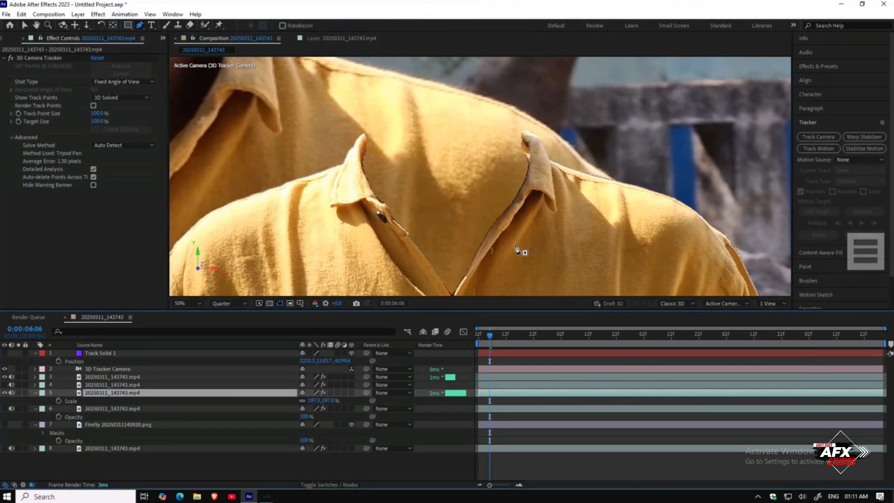
left_click(358, 143)
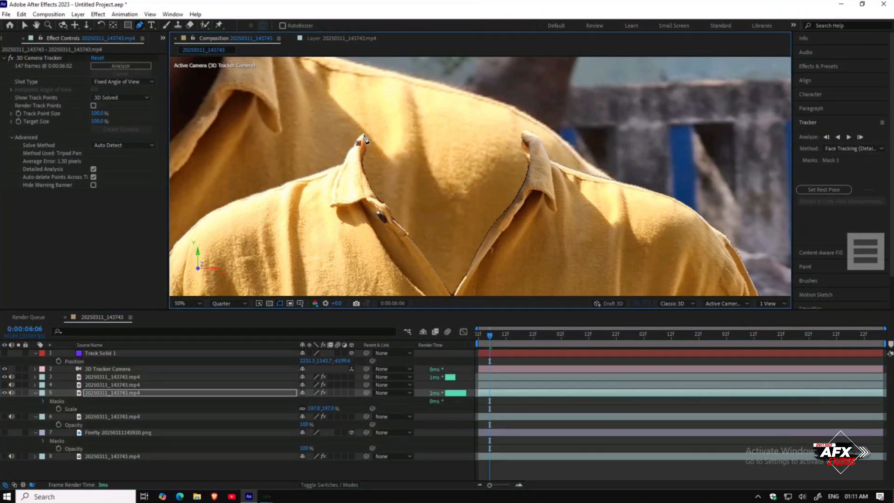
left_click(411, 127)
left_click_drag(419, 130, 407, 126)
left_click_drag(466, 124, 526, 136)
scroll(538, 159, "down", 3)
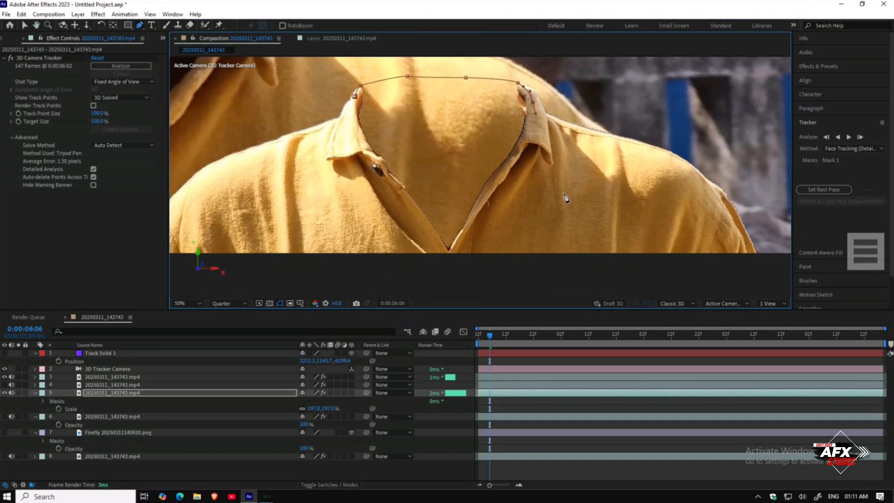
left_click(418, 265)
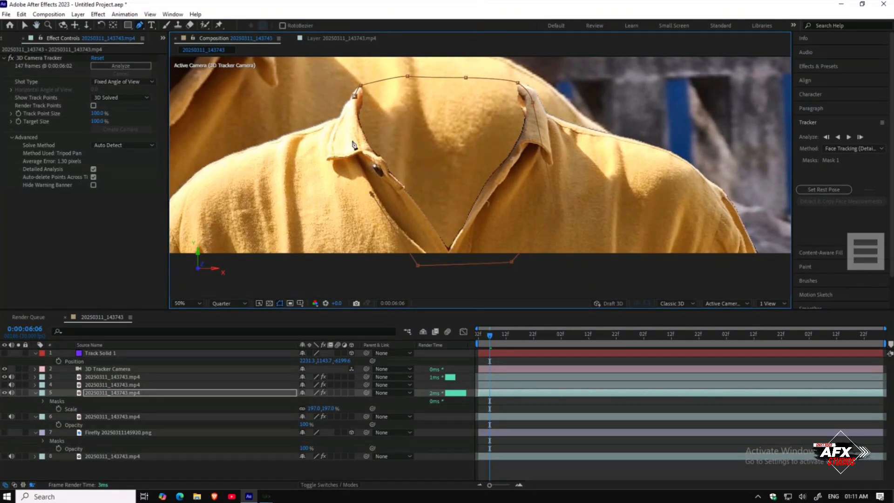
left_click(357, 99)
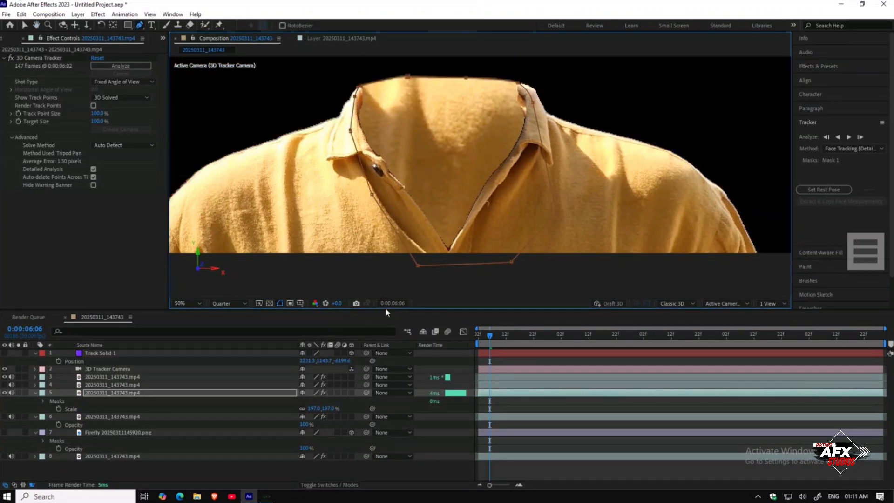
Step: Apply the Curves effect to the enlarged shirt copy layer
left_click(286, 473)
scroll(492, 191, "down", 1)
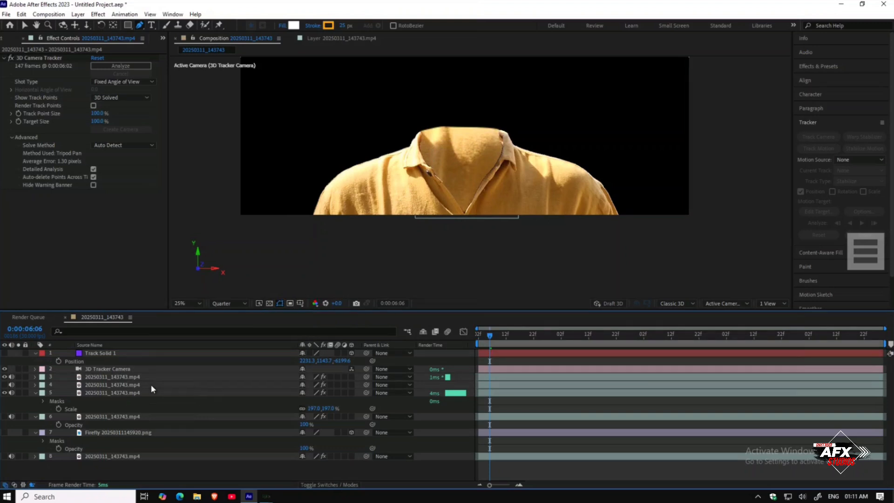
left_click(102, 379)
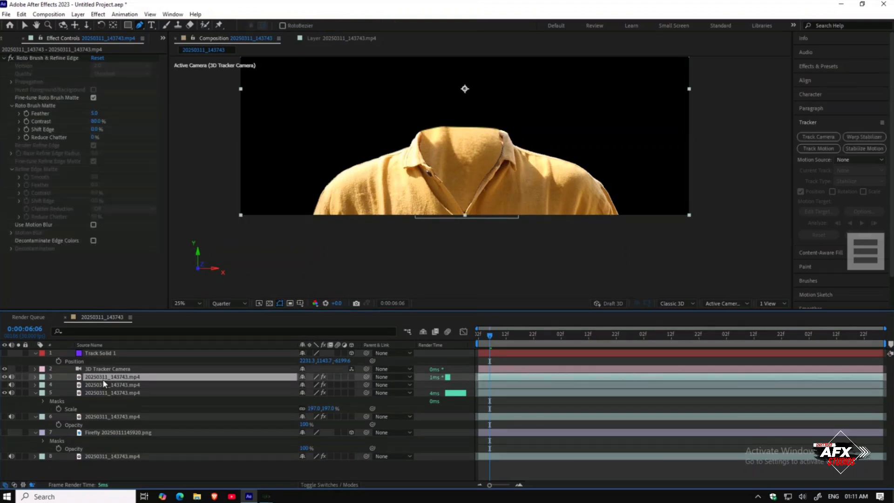
left_click(103, 384)
left_click(99, 391)
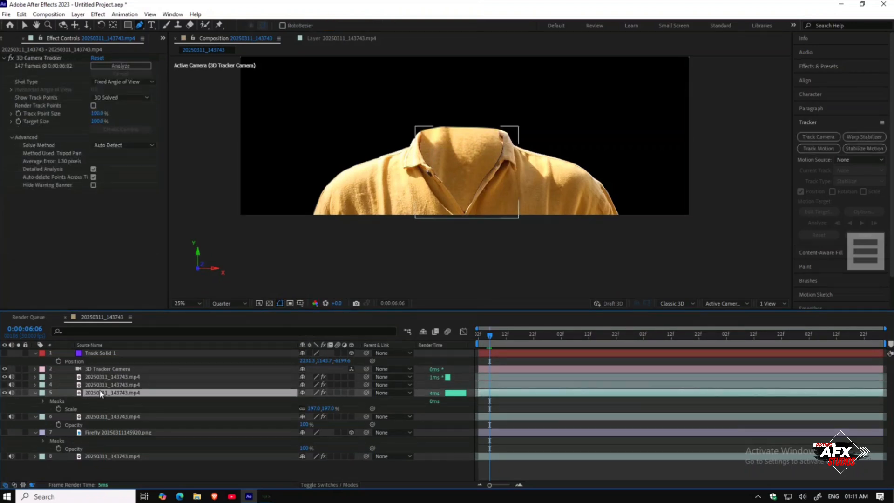
left_click(819, 68)
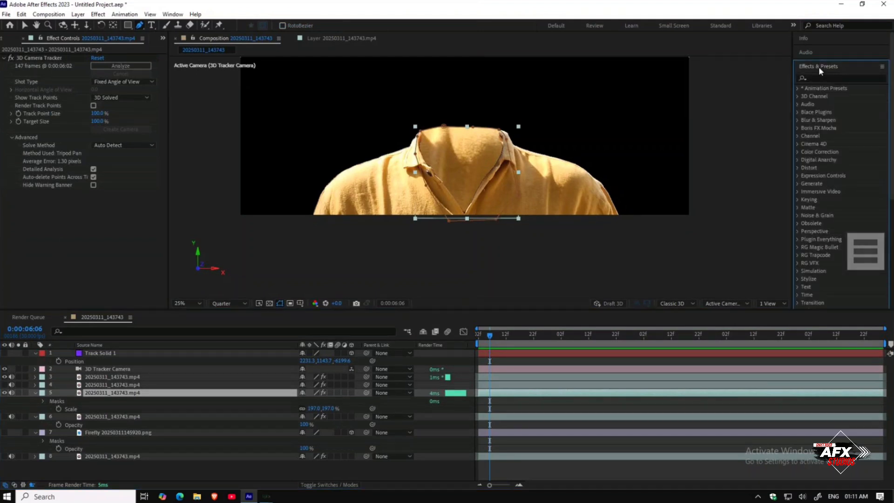
key("c")
key("v")
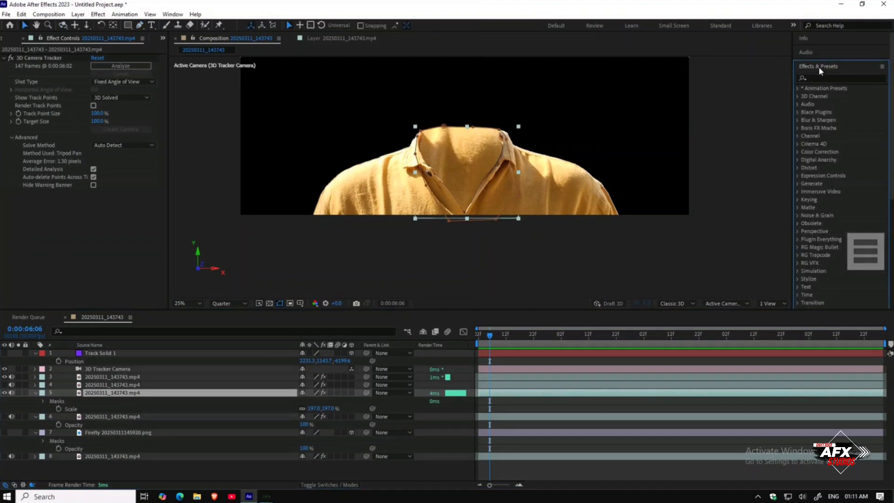
left_click(812, 75)
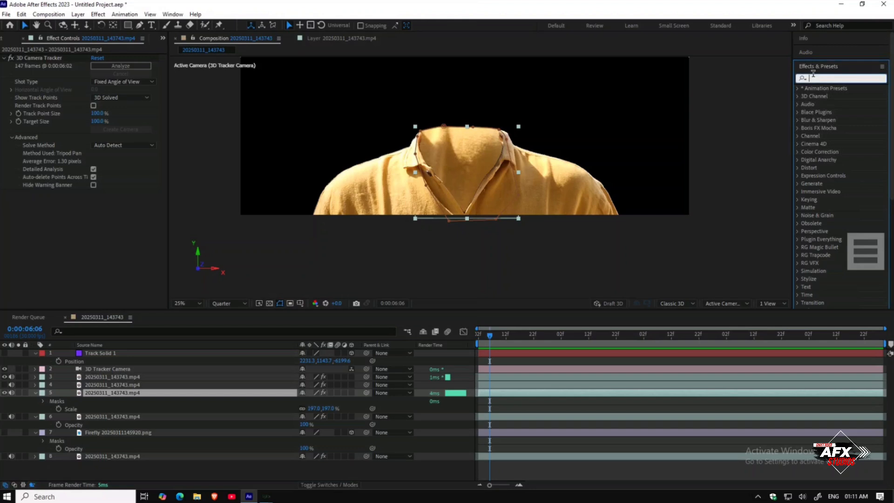
type("curve")
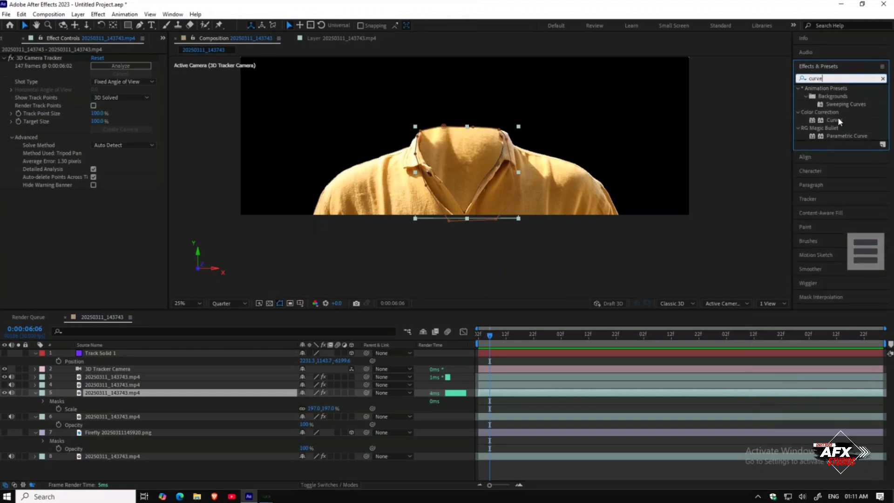
left_click_drag(839, 122, 136, 393)
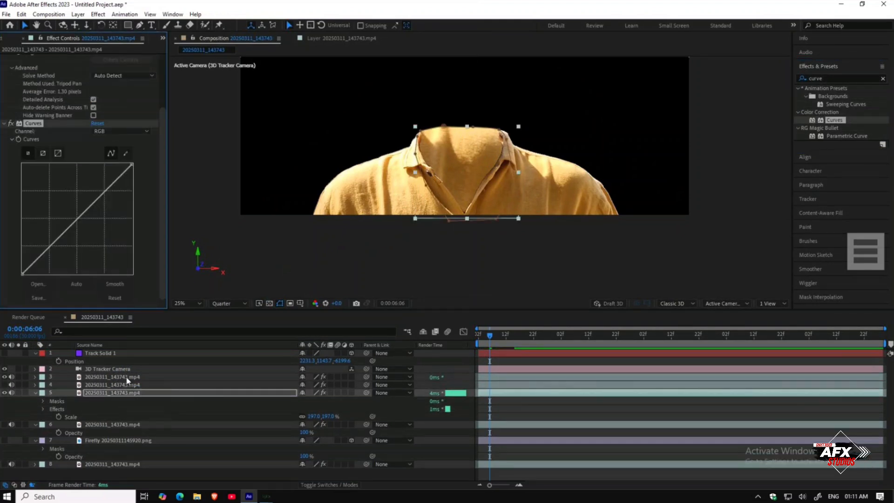
Step: Bend the RGB curve downward to darken the enlarged shirt copy
left_click_drag(114, 182, 120, 188)
left_click_drag(50, 260, 45, 262)
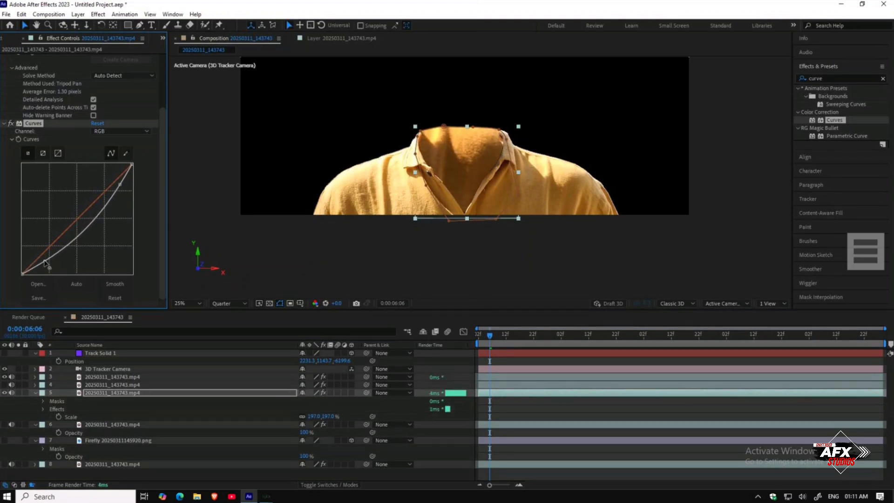
left_click(6, 200)
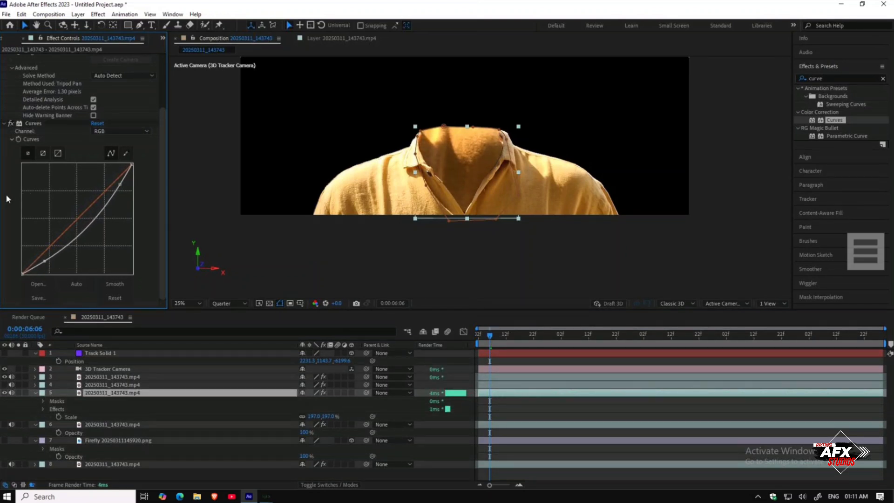
Step: Start a Track Motion on the third footage layer from the Tracker panel
left_click(35, 393)
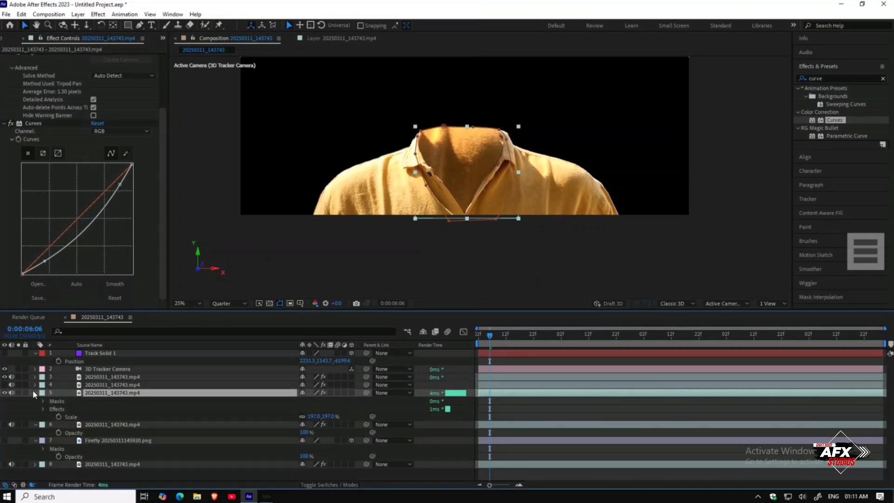
left_click(59, 453)
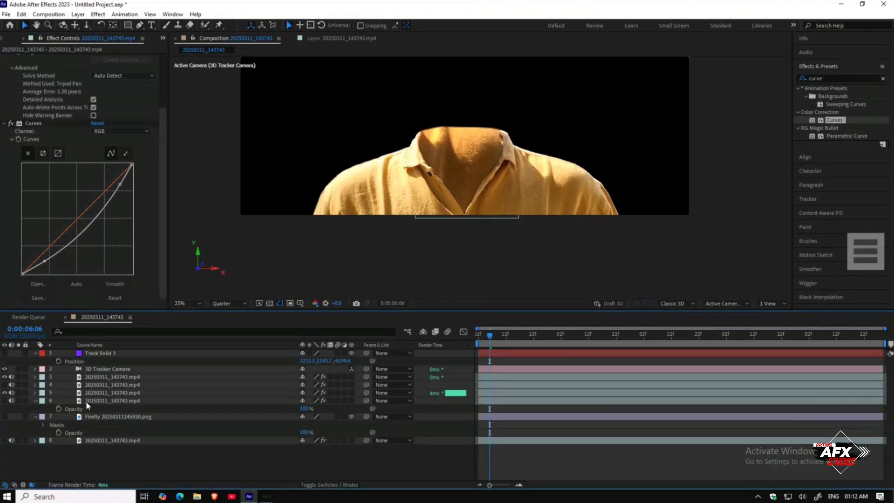
left_click(90, 385)
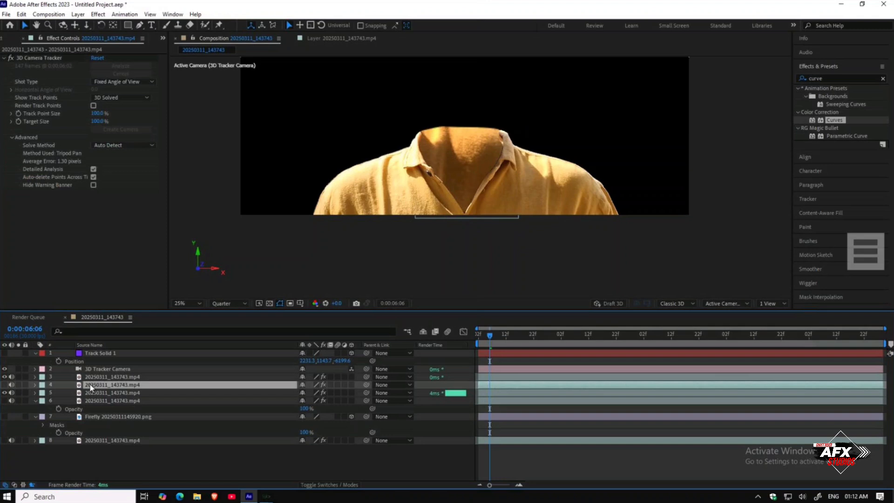
left_click(71, 377)
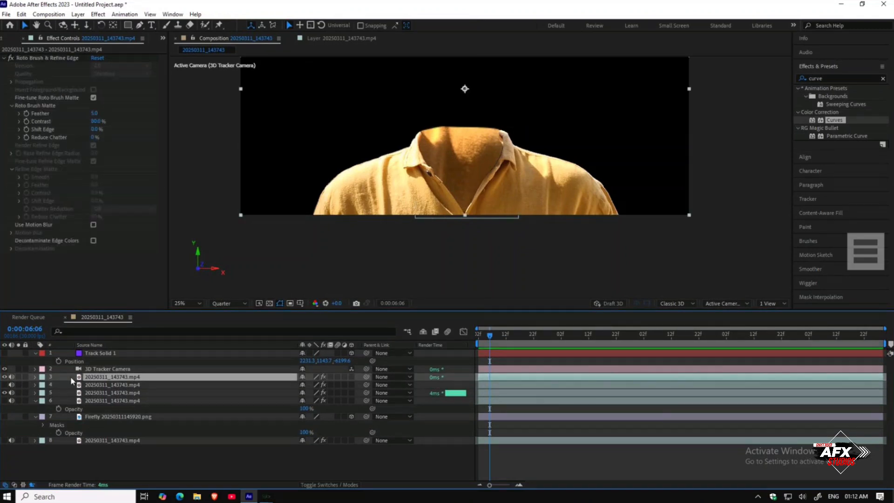
left_click(5, 377)
left_click(5, 376)
left_click(819, 199)
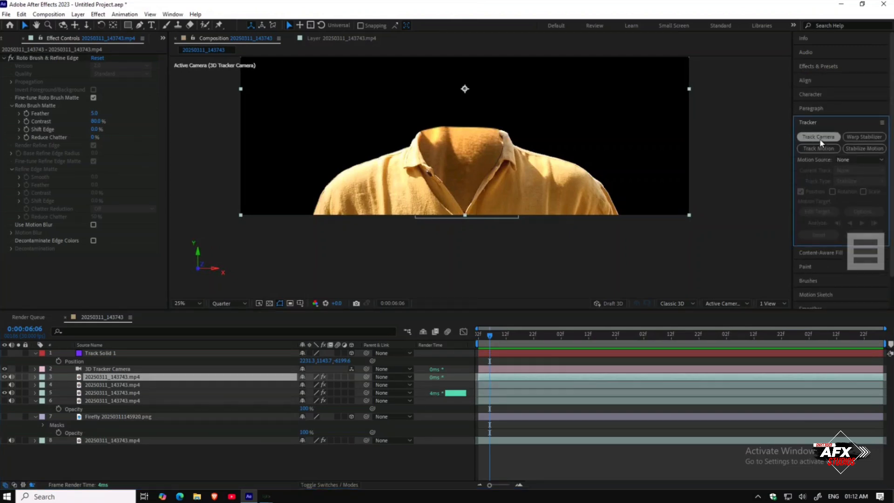
left_click(818, 148)
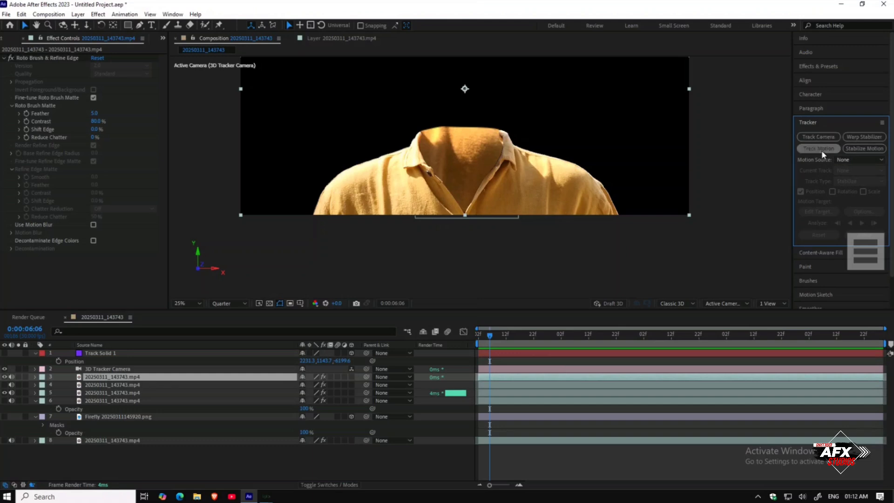
Step: Place the track point over the shirt button in the layer view
scroll(443, 163, "up", 6)
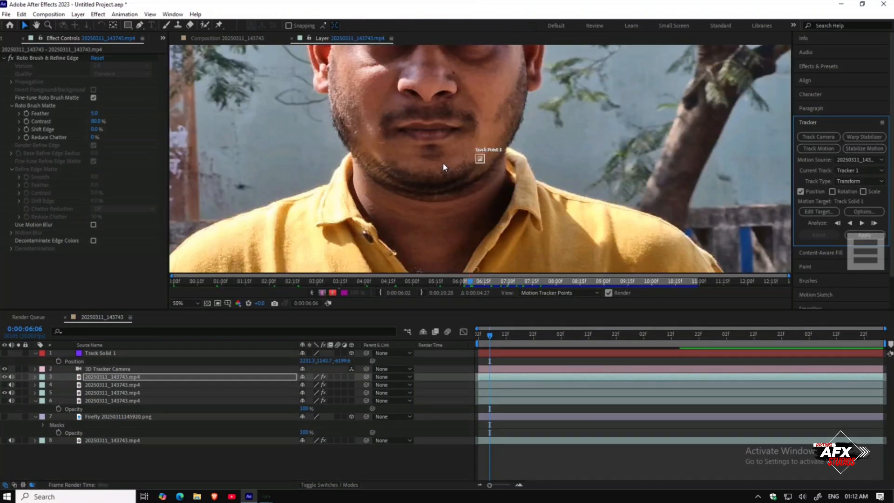
key("h")
left_click_drag(579, 60, 351, 220)
left_click_drag(458, 209, 558, 86)
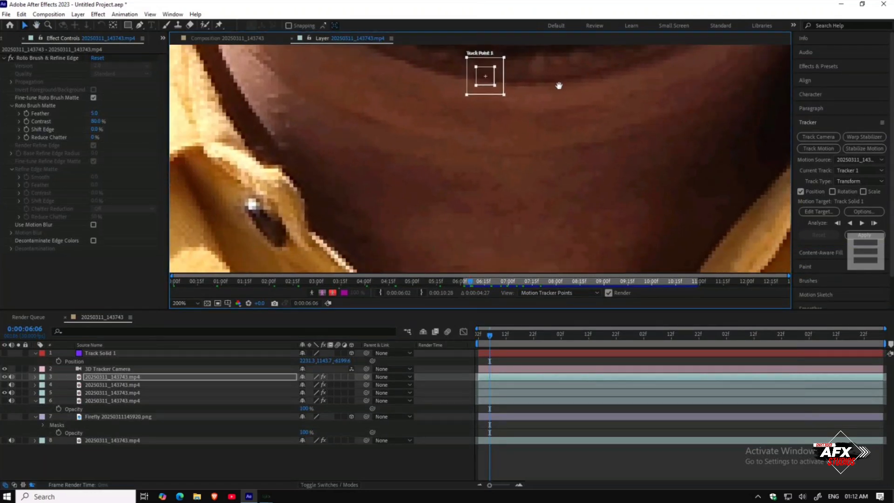
left_click_drag(483, 88, 303, 254)
left_click_drag(266, 214, 289, 239)
left_click_drag(239, 191, 242, 192)
left_click_drag(298, 255, 274, 236)
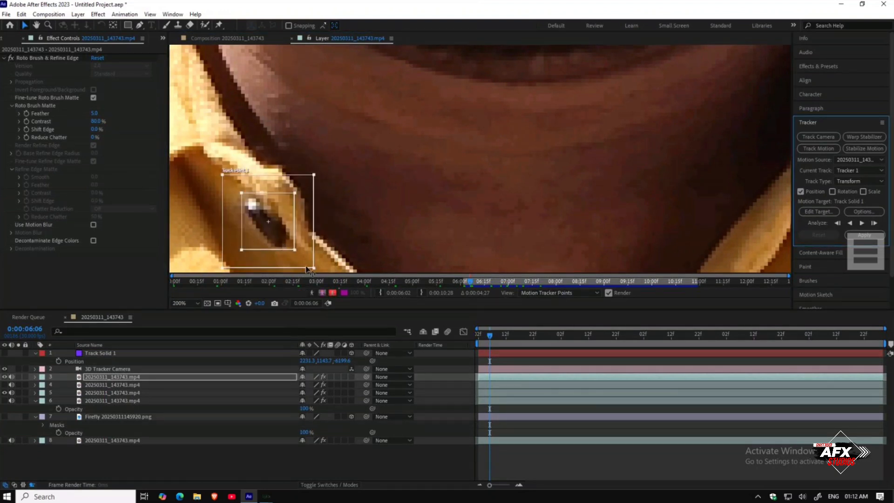
key("comma")
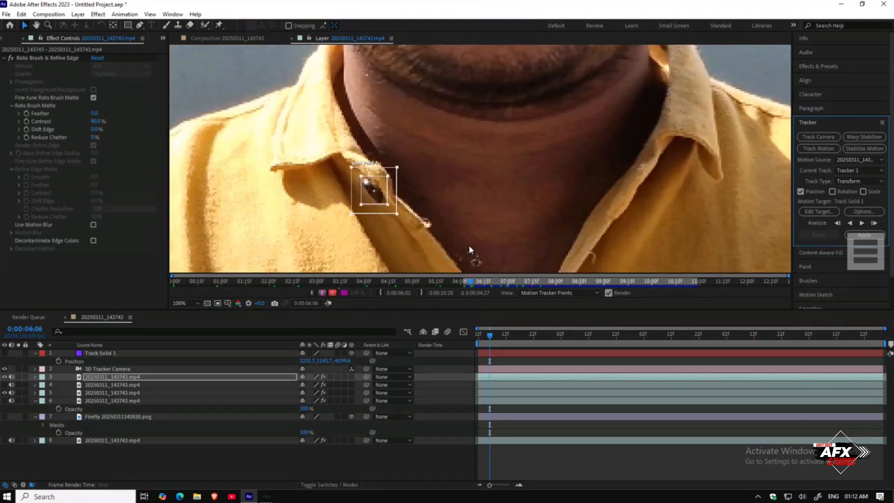
Step: From frame 0:00:06:02, refine the track point on the button and analyze the track forward
left_click_drag(489, 335, 465, 331)
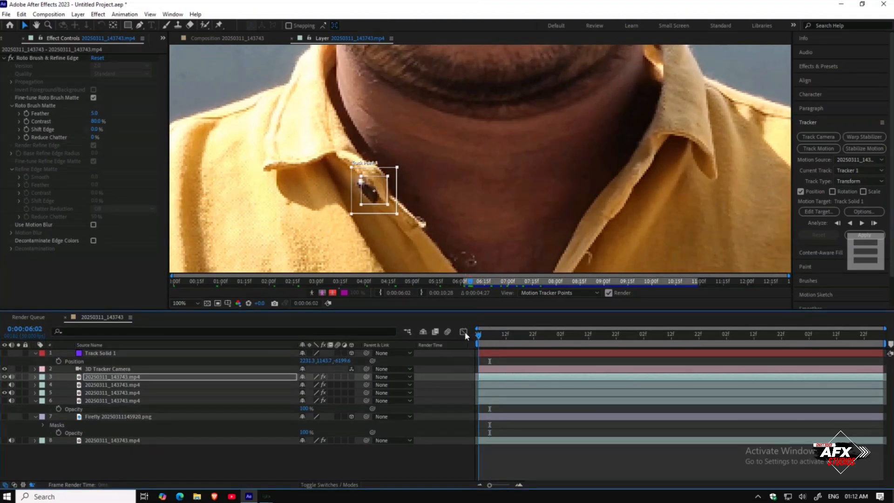
left_click_drag(371, 196, 369, 198)
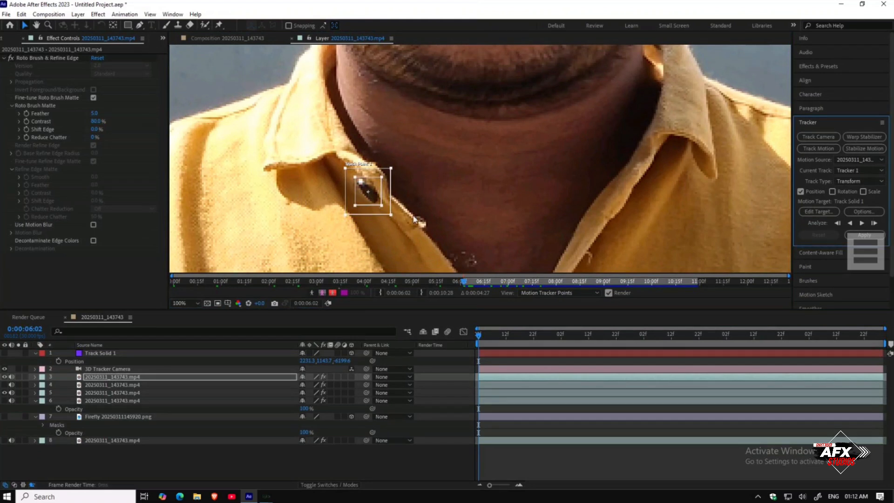
left_click(861, 223)
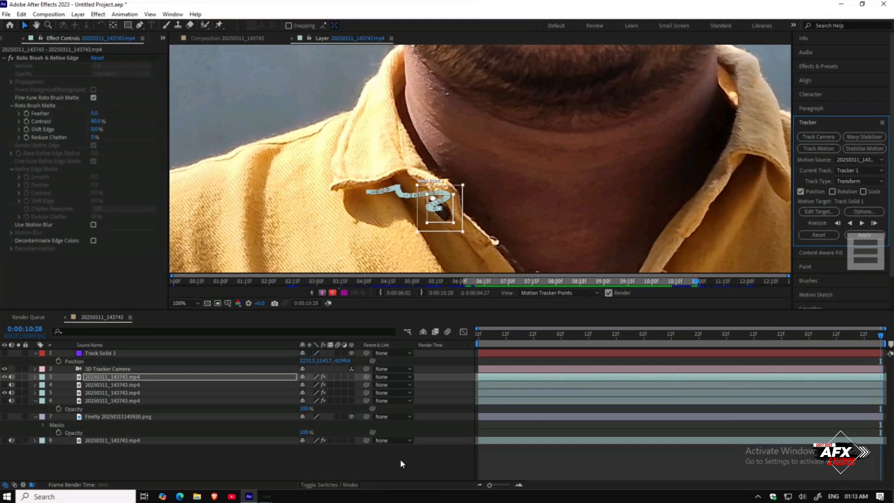
Step: Create a new Null Object layer in the composition
right_click(203, 457)
mouse_move(228, 346)
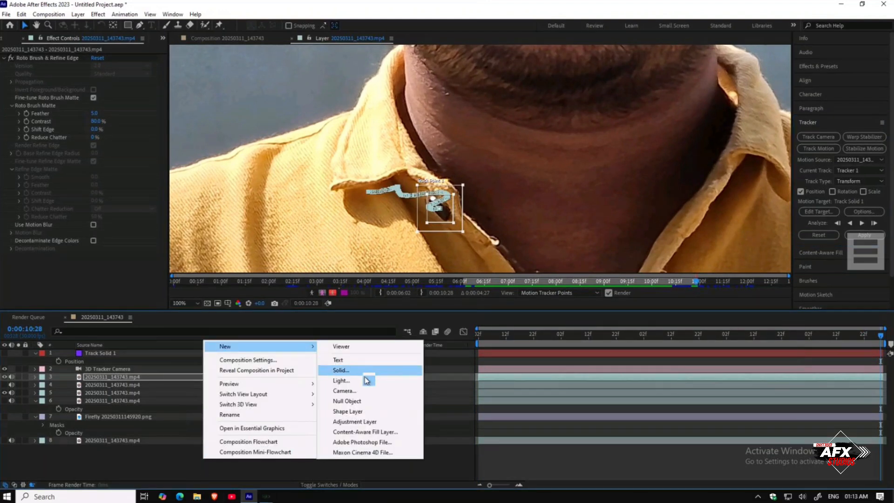
left_click(365, 400)
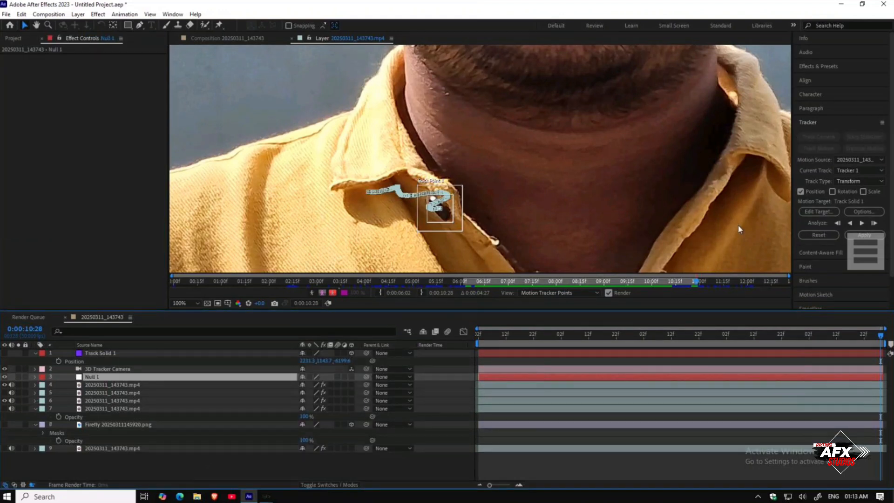
Step: Set the tracker's motion target to Null 1 and apply the track in X and Y
left_click(826, 211)
left_click(474, 235)
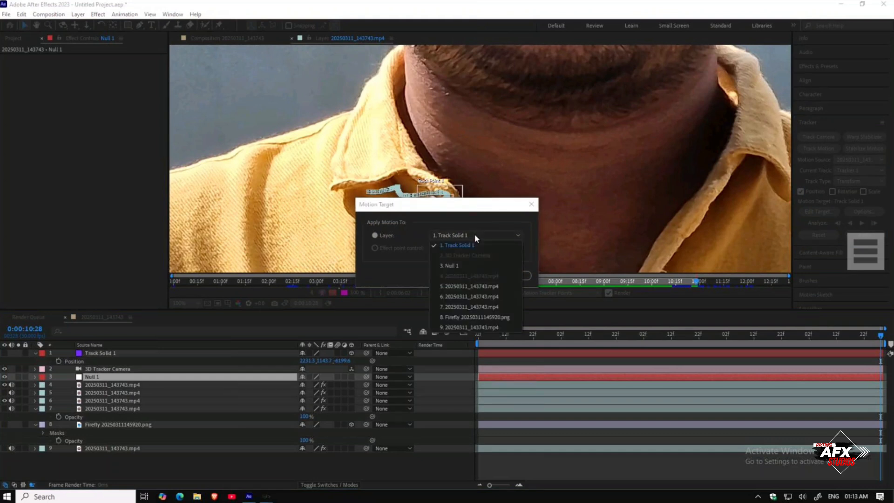
left_click(472, 261)
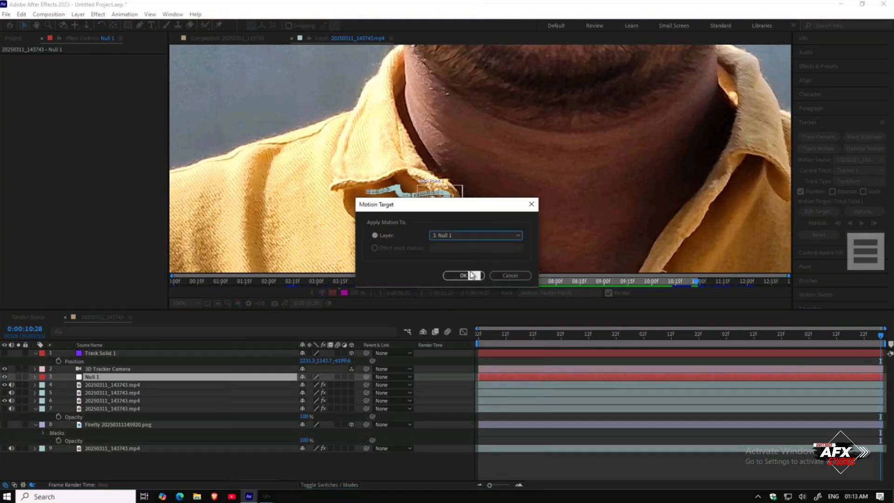
left_click(470, 274)
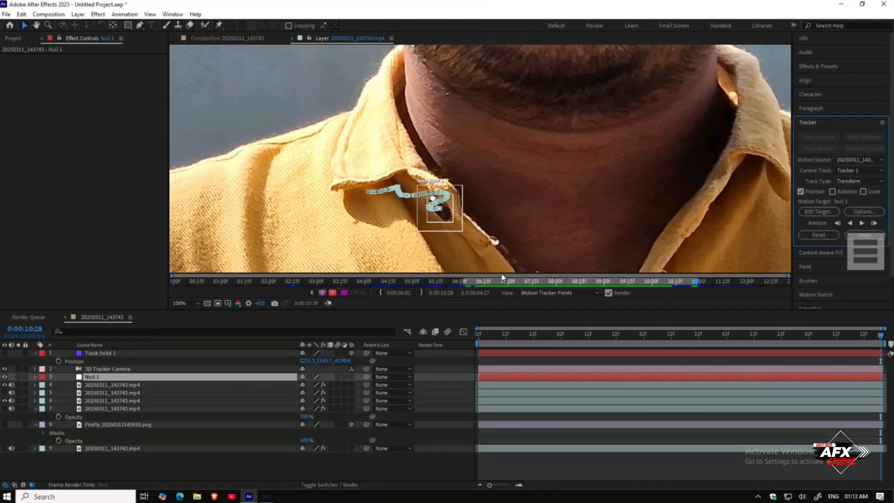
left_click(864, 234)
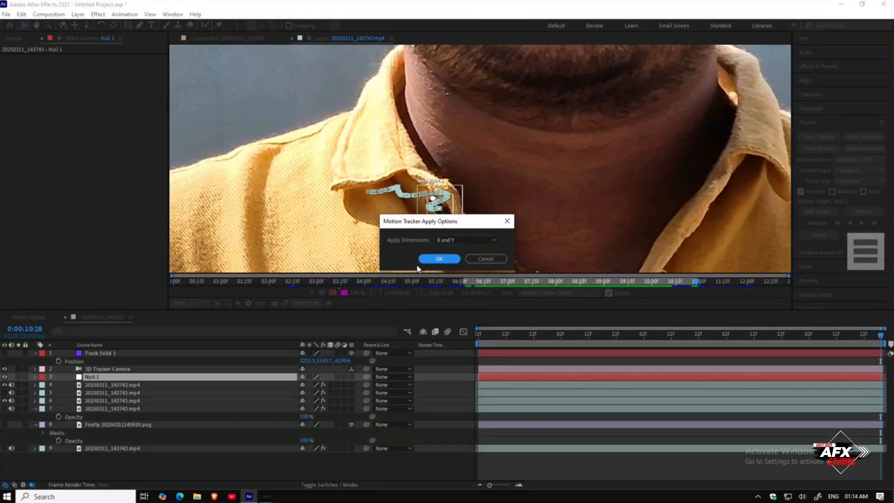
left_click(423, 259)
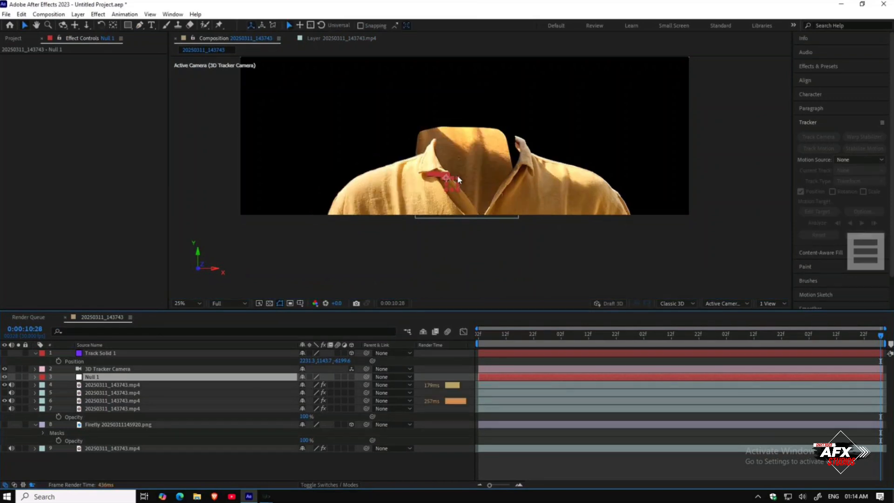
Step: Hide the Null 1 layer and set the composition preview resolution to Quarter
left_click(185, 470)
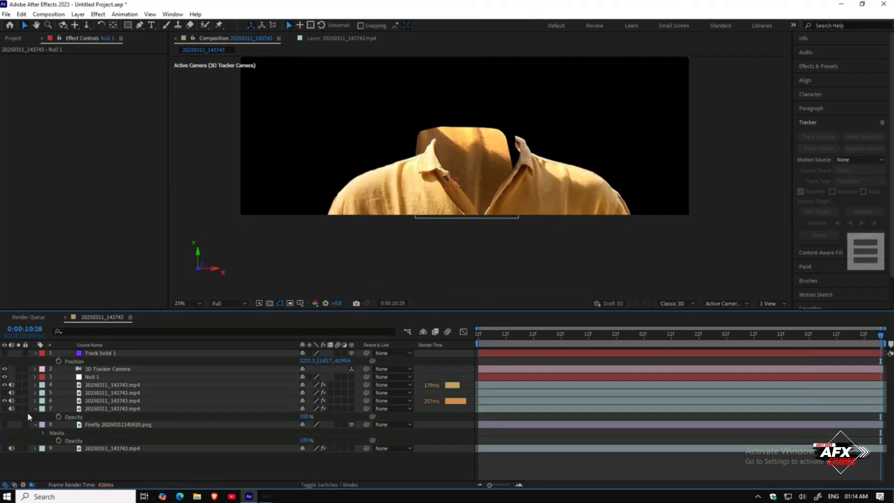
left_click(4, 377)
left_click(478, 334)
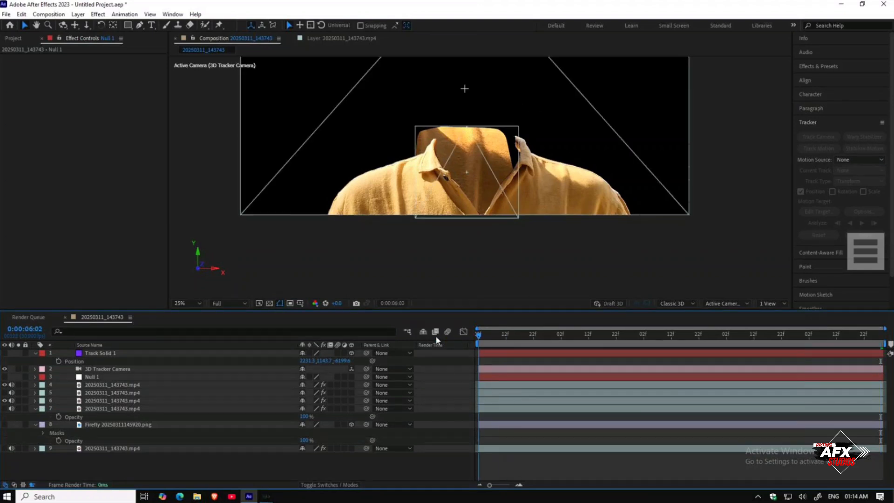
left_click(234, 305)
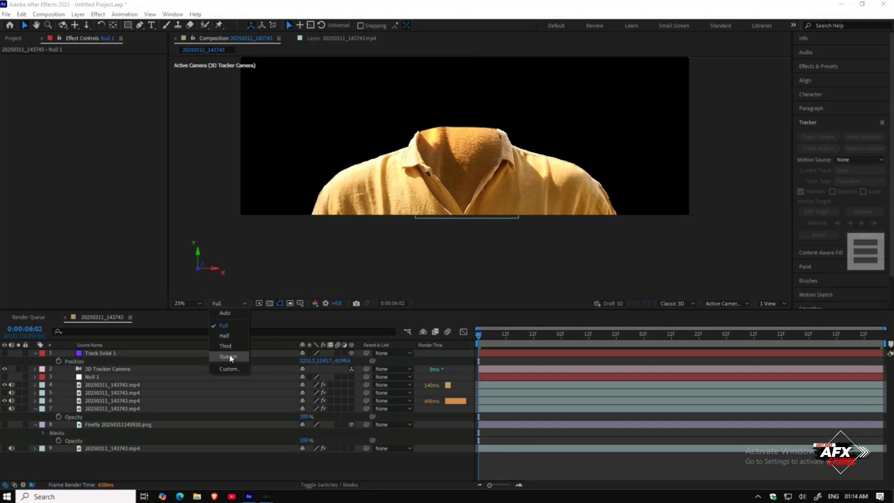
left_click(229, 356)
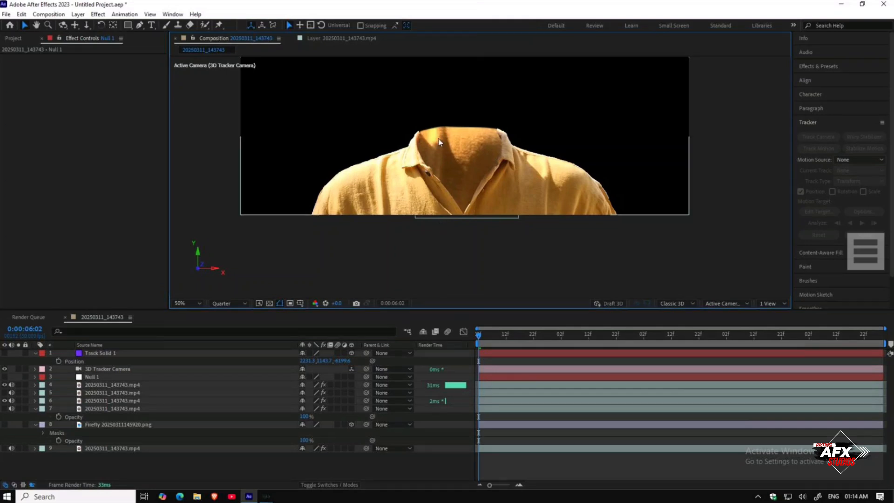
scroll(438, 138, "up", 2)
left_click_drag(437, 138, 438, 151)
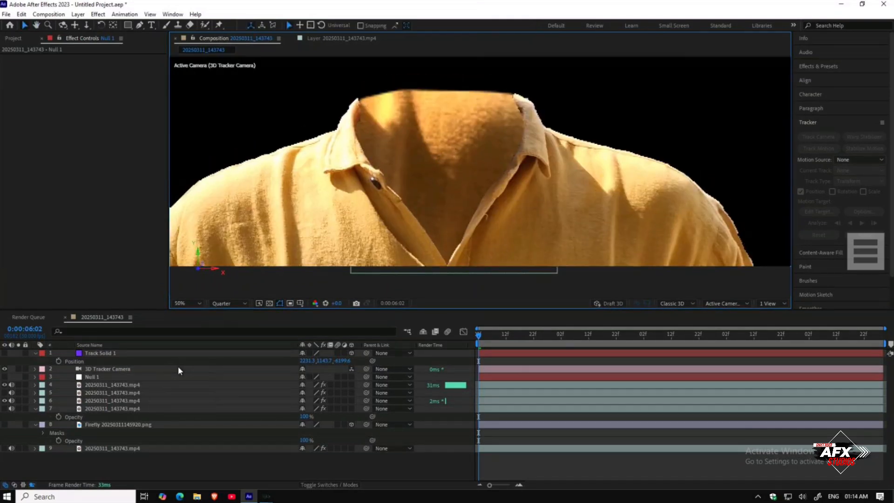
Step: Parent the layer 6 shirt copy to Null 1
left_click(118, 386)
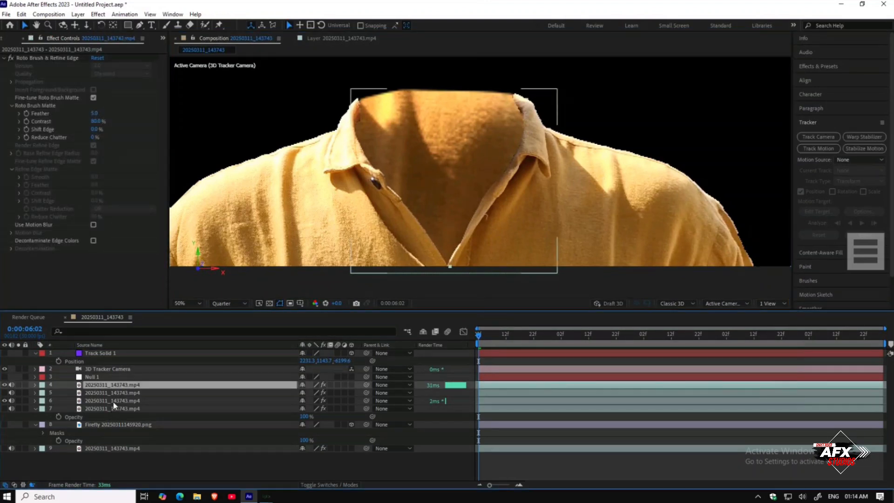
left_click(113, 400)
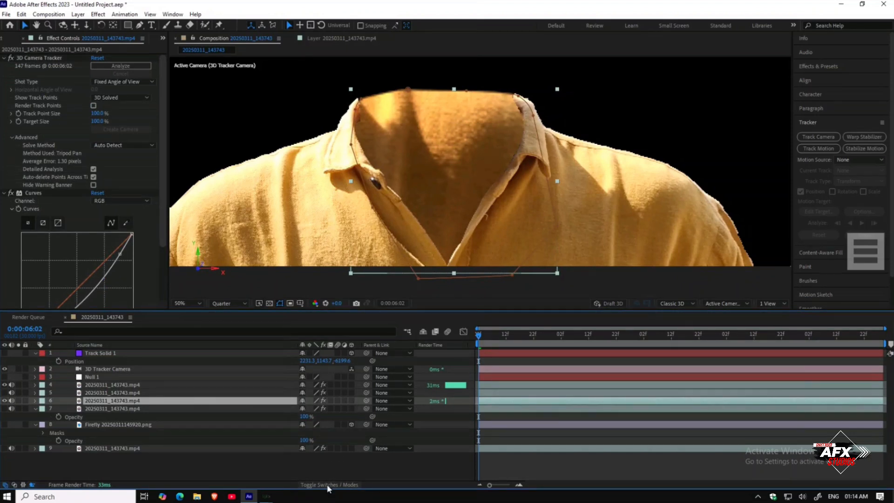
left_click(383, 401)
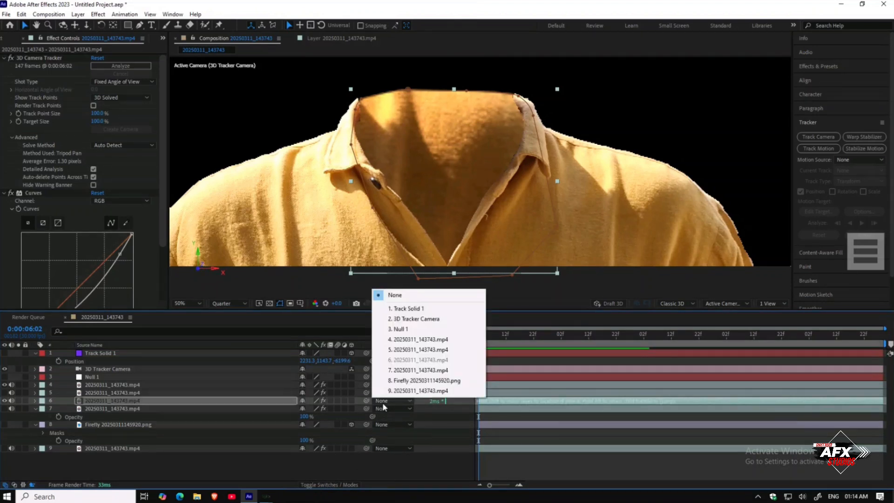
left_click(401, 328)
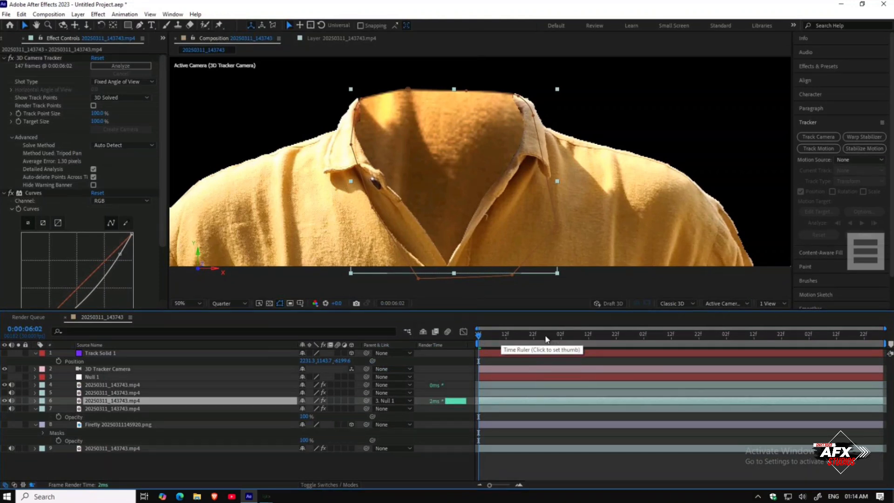
Step: Scrub and play back the timeline to review how the shirt copy follows the track
left_click(493, 337)
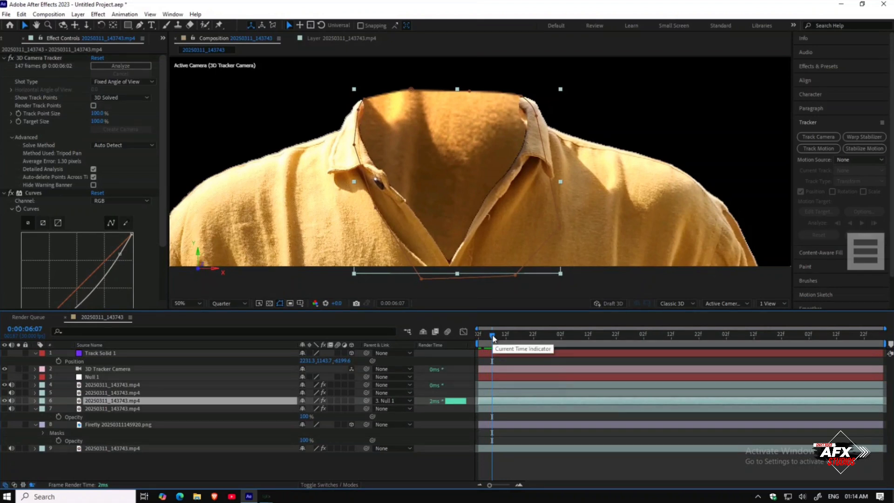
left_click_drag(497, 339, 532, 339)
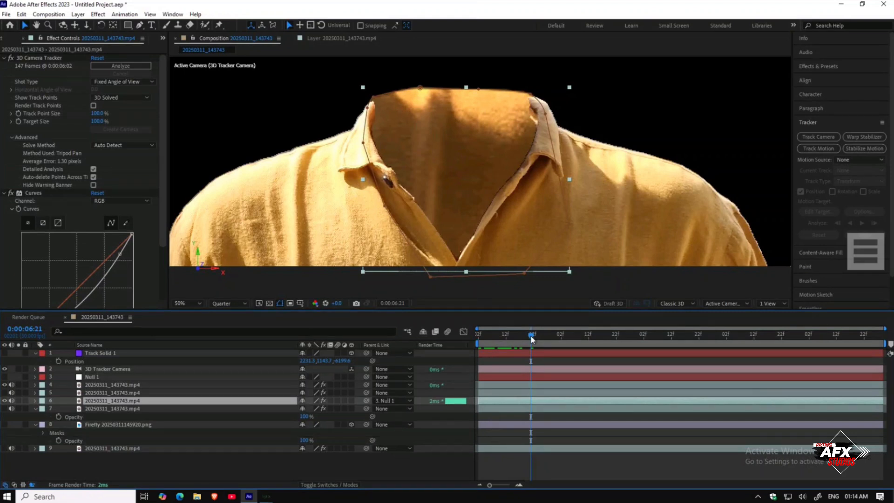
left_click_drag(557, 339, 660, 339)
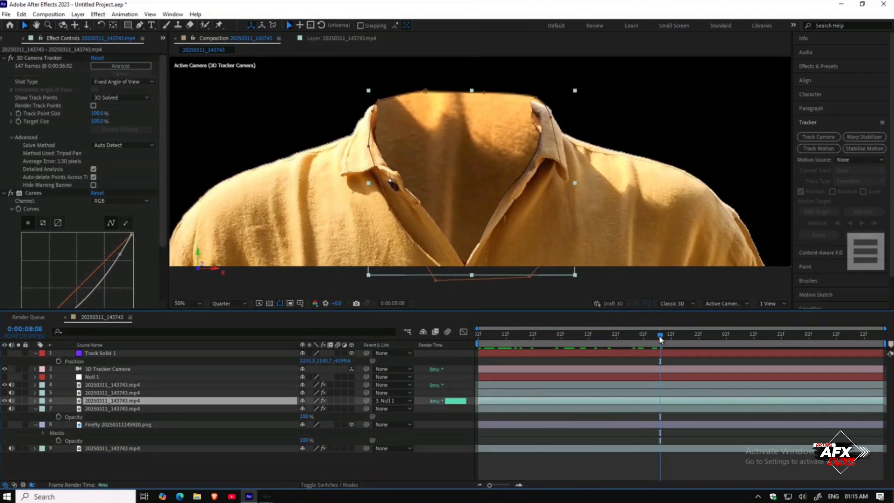
left_click(721, 341)
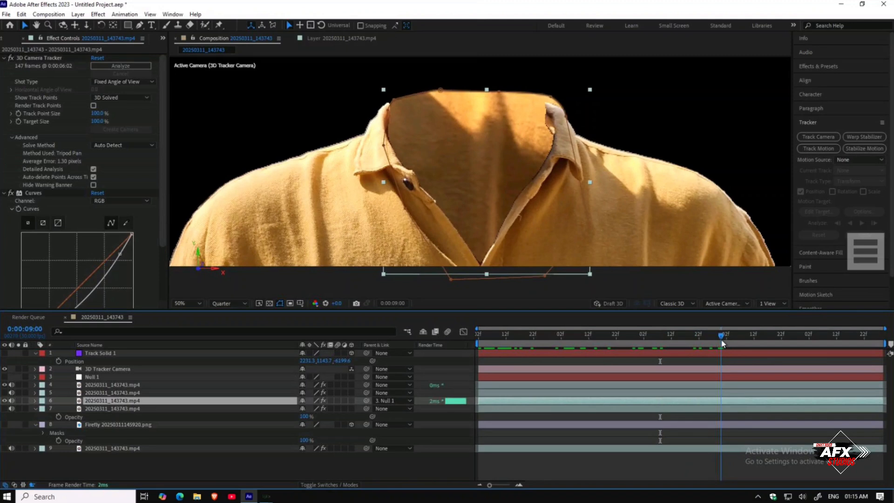
left_click_drag(721, 343, 438, 342)
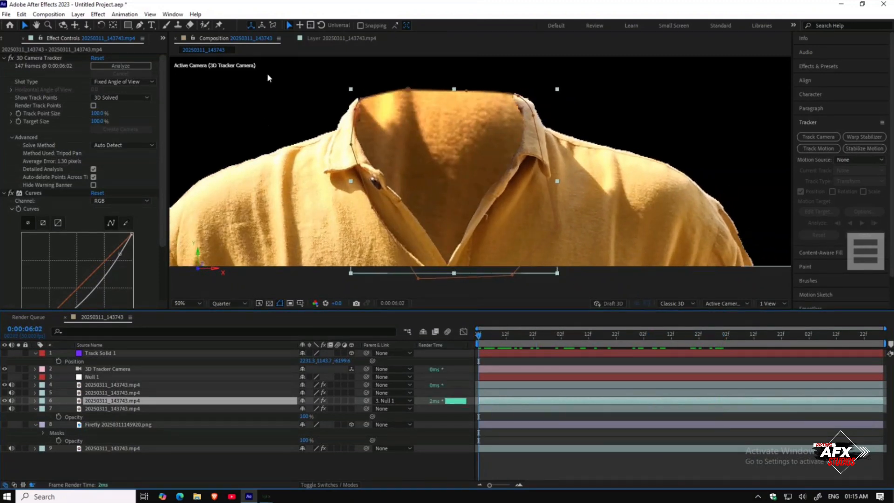
left_click(291, 39)
left_click_drag(489, 336, 634, 343)
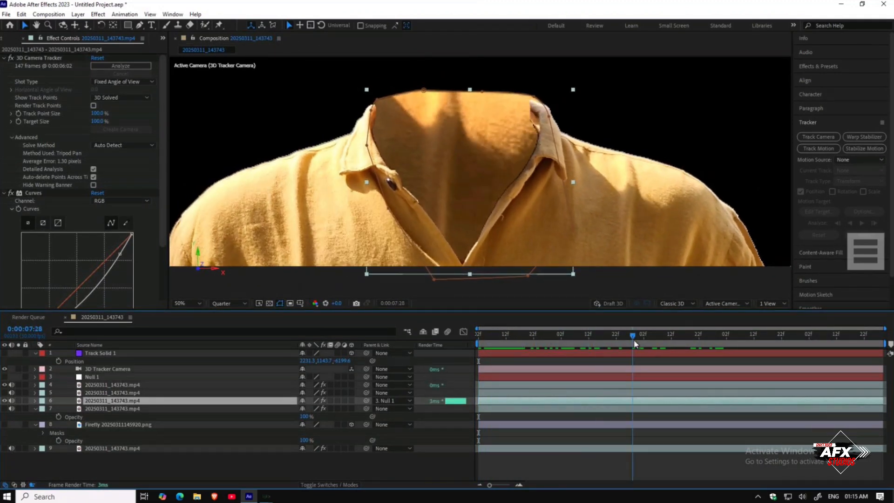
left_click_drag(574, 344, 473, 344)
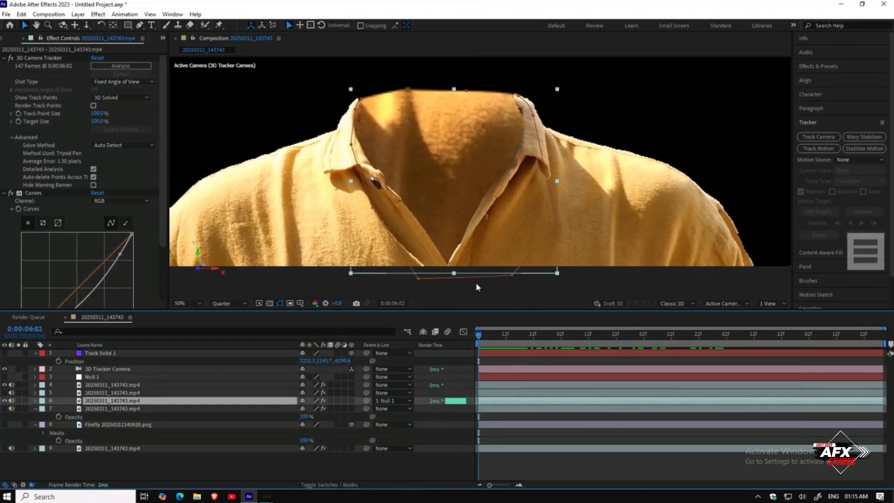
key("space")
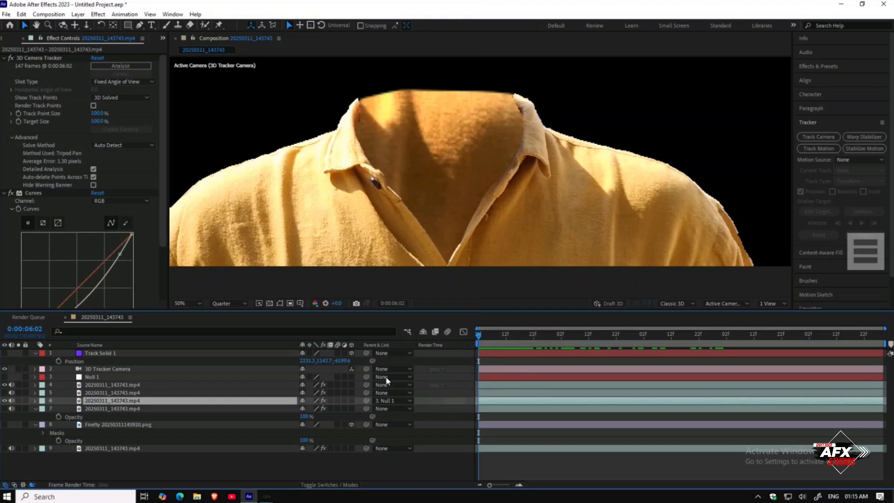
mouse_move(484, 333)
left_mouse_down()
mouse_move(591, 338)
mouse_move(473, 339)
mouse_move(581, 340)
mouse_move(488, 340)
left_mouse_up()
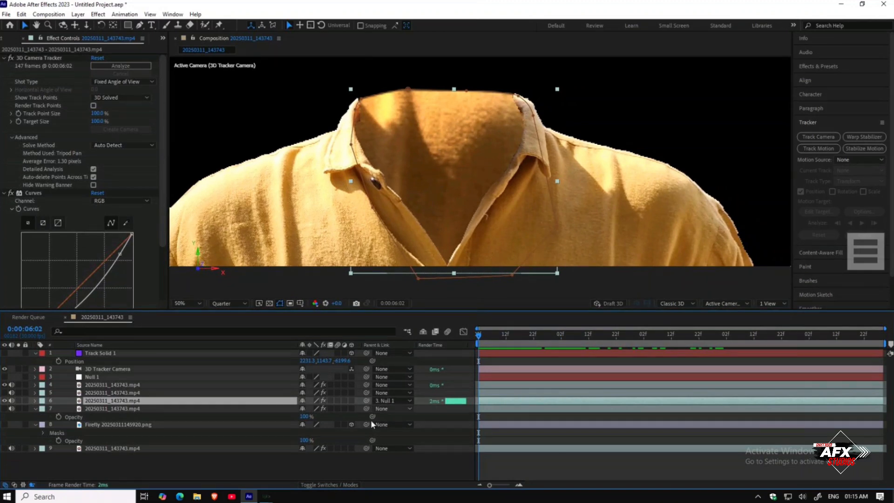
Step: Collapse the open layer properties and turn on visibility of the bottom original footage layer 9
left_click(294, 477)
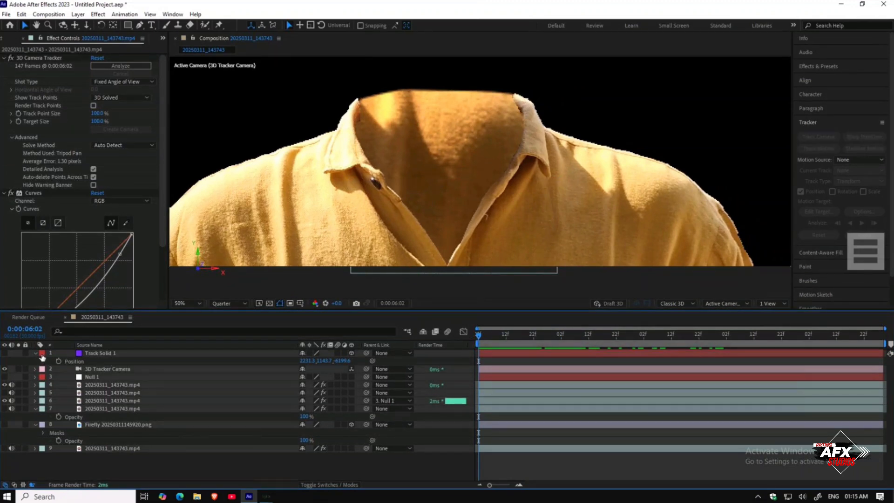
left_click(36, 354)
left_click(35, 400)
left_click(35, 407)
left_click(4, 416)
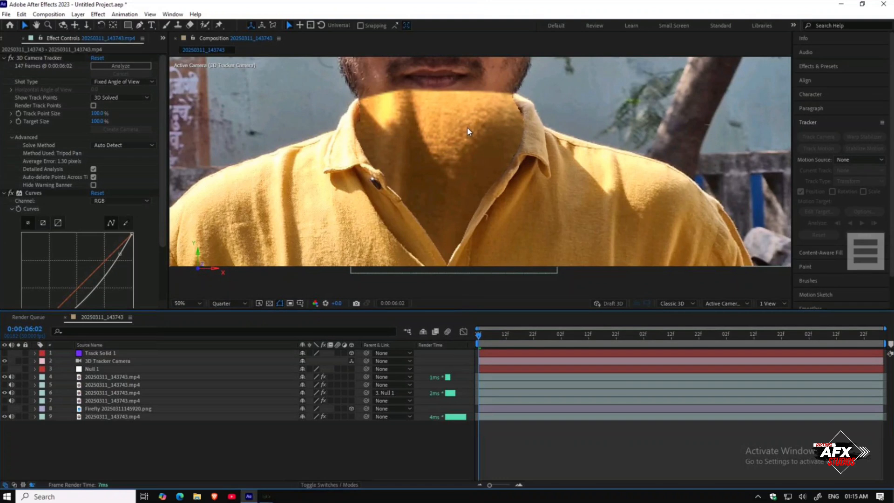
Step: Zoom the composition view out and play back the composite to review the headless effect
scroll(467, 132, "down", 2)
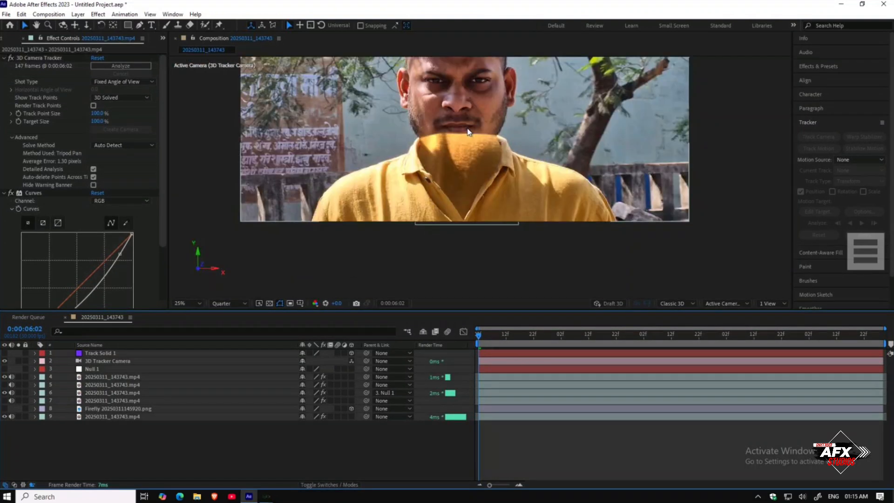
scroll(469, 135, "up", 3)
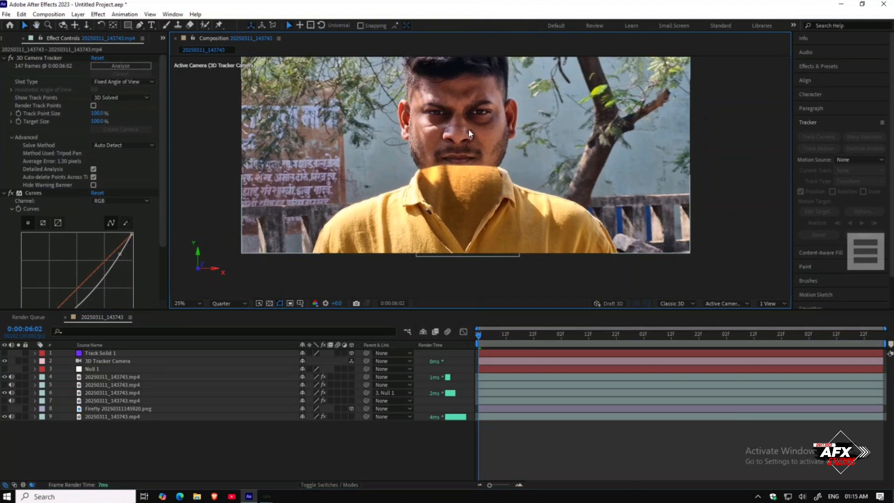
scroll(468, 128, "up", 2)
left_click_drag(481, 135, 483, 139)
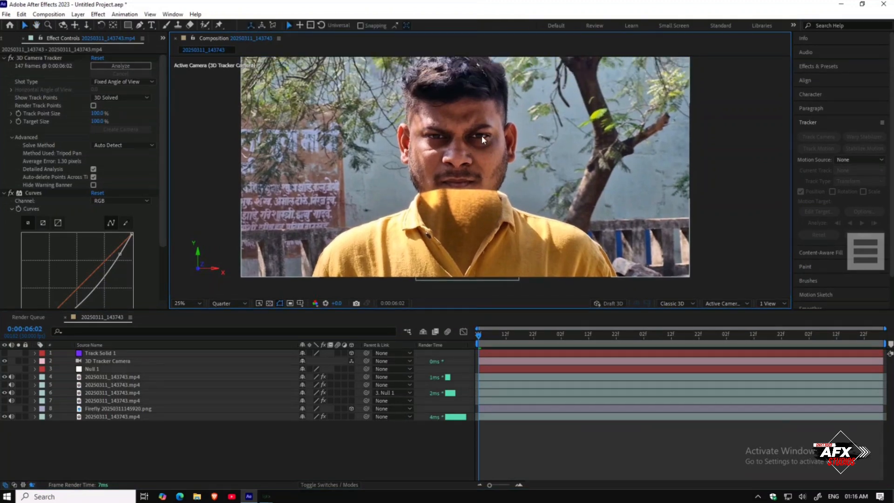
key("space")
key("space")
scroll(503, 127, "up", 1)
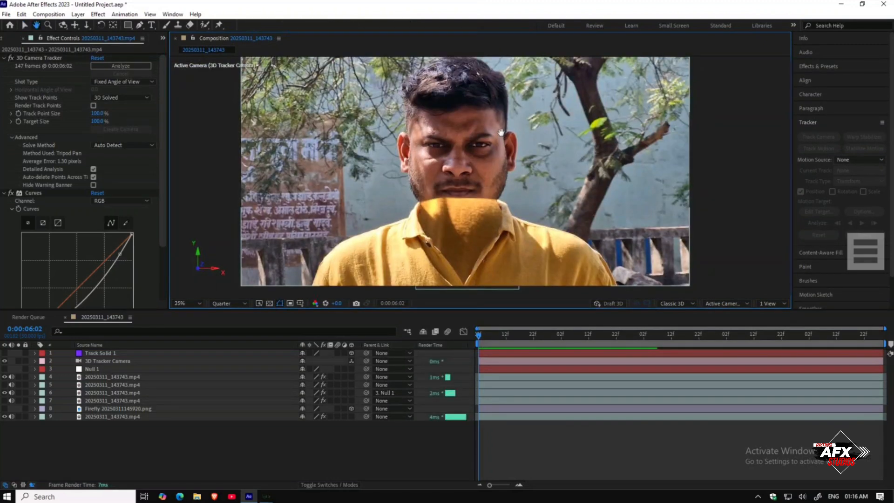
Step: Turn on visibility of the Firefly background and layer 7 footage, and solo layer 7
left_click(5, 408)
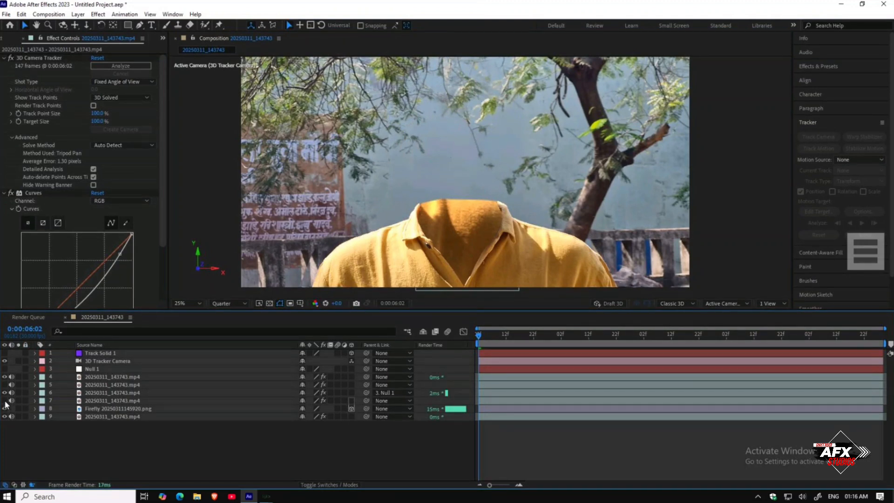
left_click(4, 400)
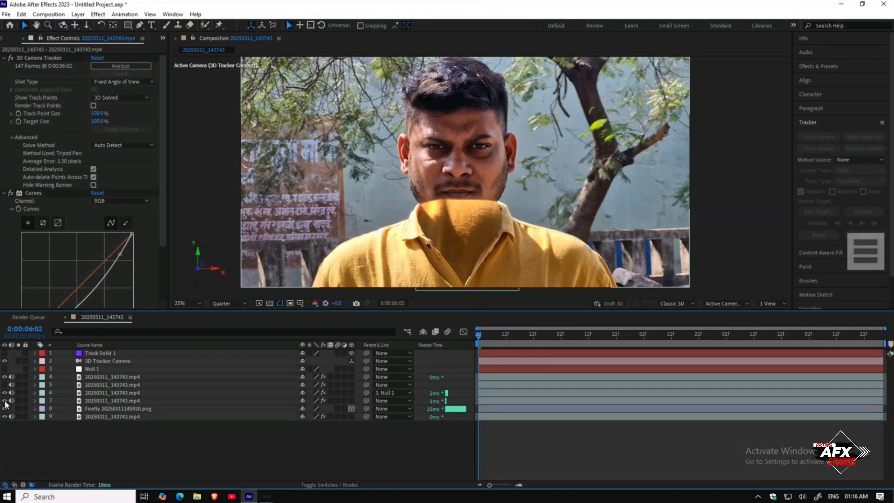
left_click(18, 400)
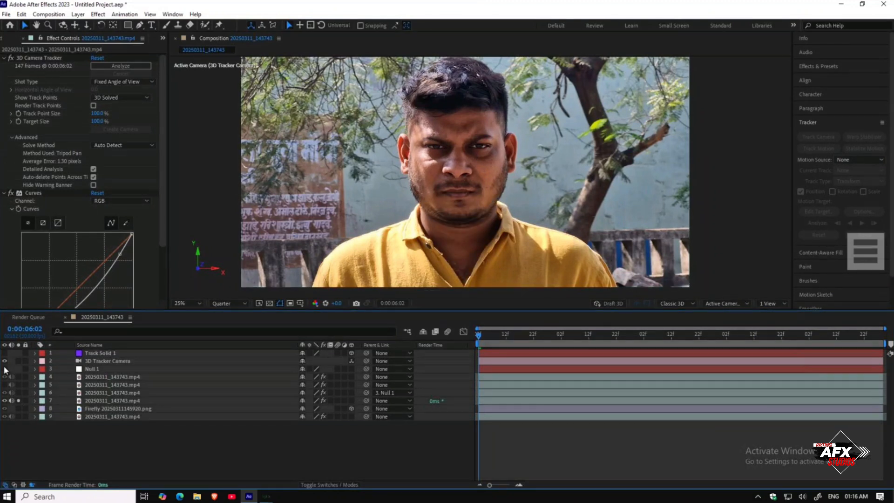
Step: Select layer 7 and start a Track Motion on it in the Layer panel
left_click(92, 400)
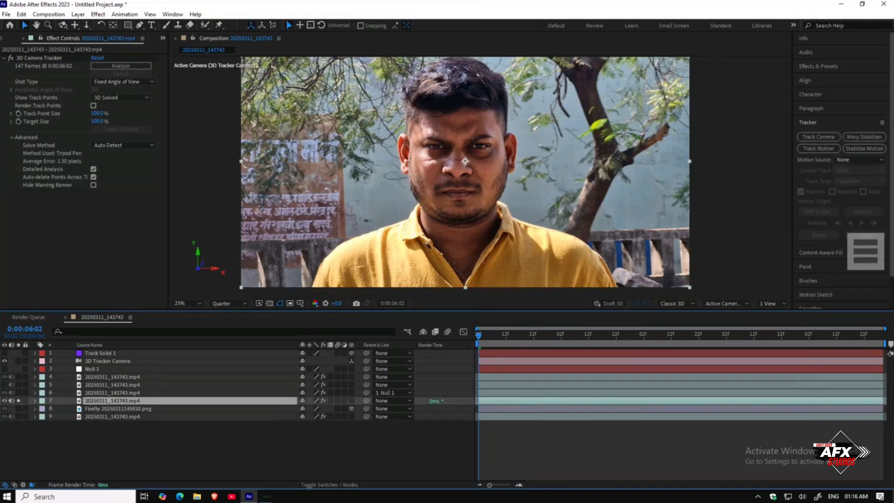
left_click(829, 147)
scroll(489, 169, "up", 2)
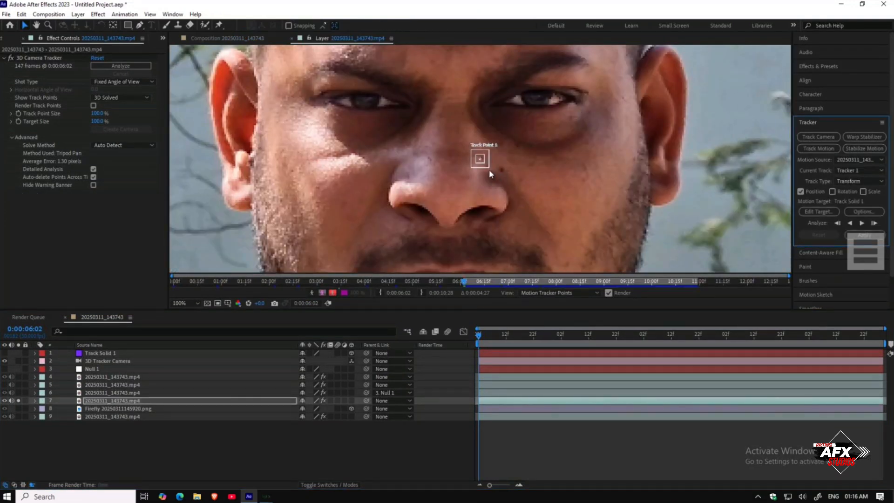
left_click_drag(479, 167, 518, 185)
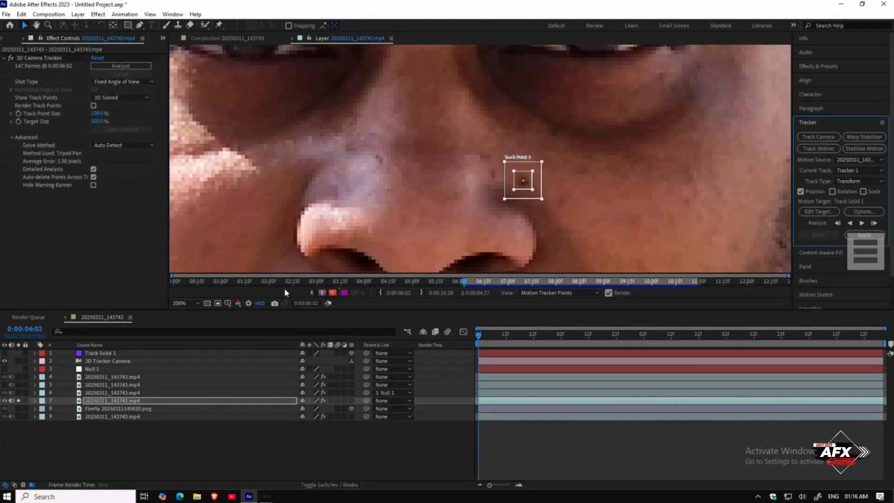
Step: Set the composition preview resolution to Full
left_click(242, 37)
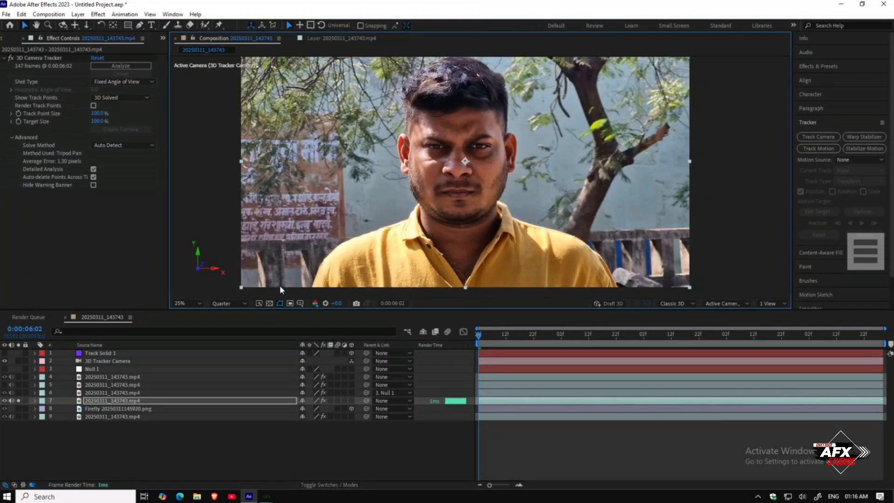
left_click(218, 305)
left_click(221, 314)
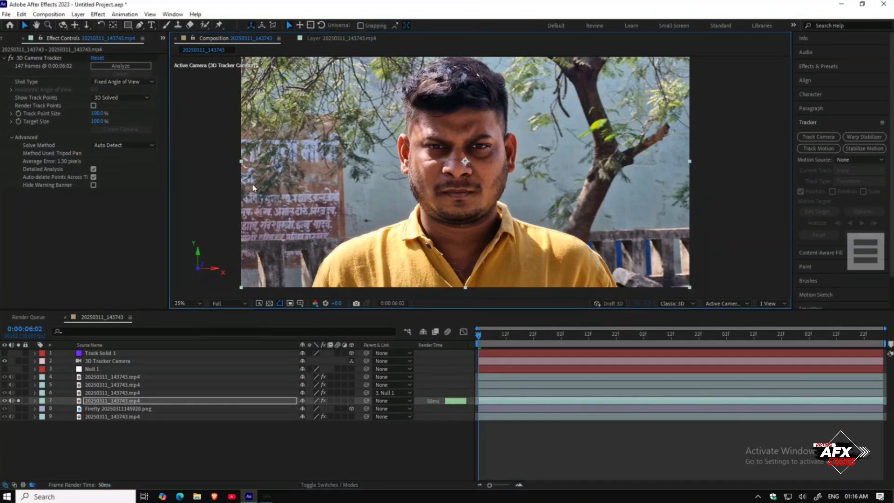
Step: Reposition Track Point 1 onto the skin beside the nose and analyze the track forward
left_click(316, 39)
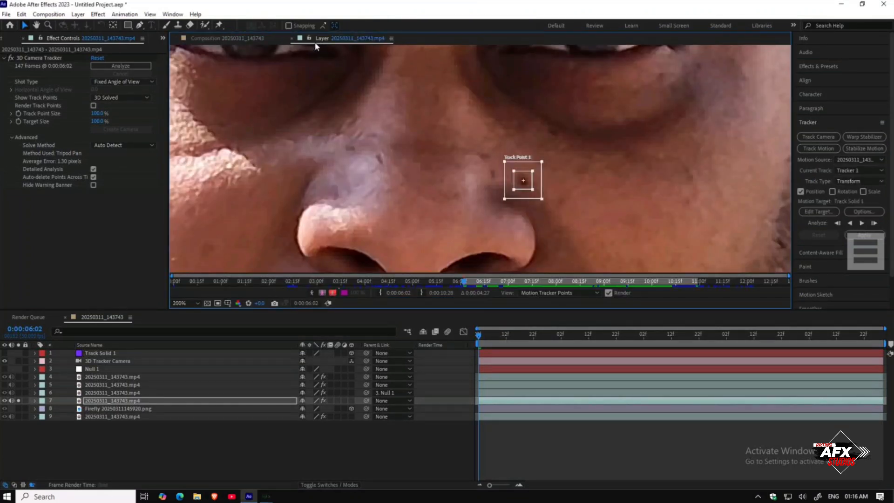
key("comma")
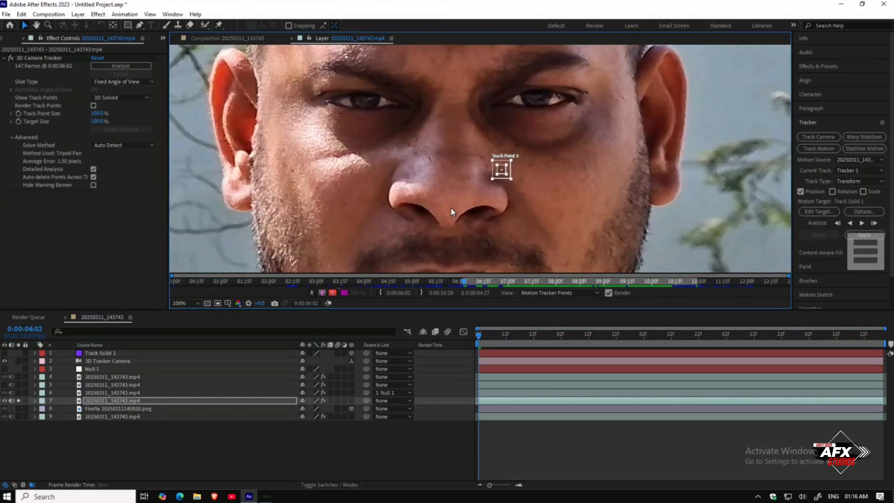
key("period")
left_click_drag(479, 164, 468, 147)
key("period")
left_click_drag(443, 196, 448, 193)
scroll(467, 201, "down", 1)
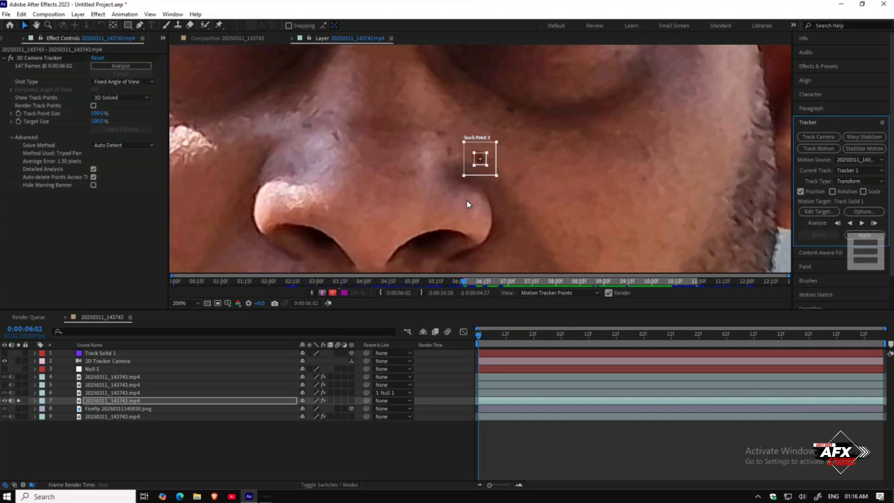
key("comma")
key("period")
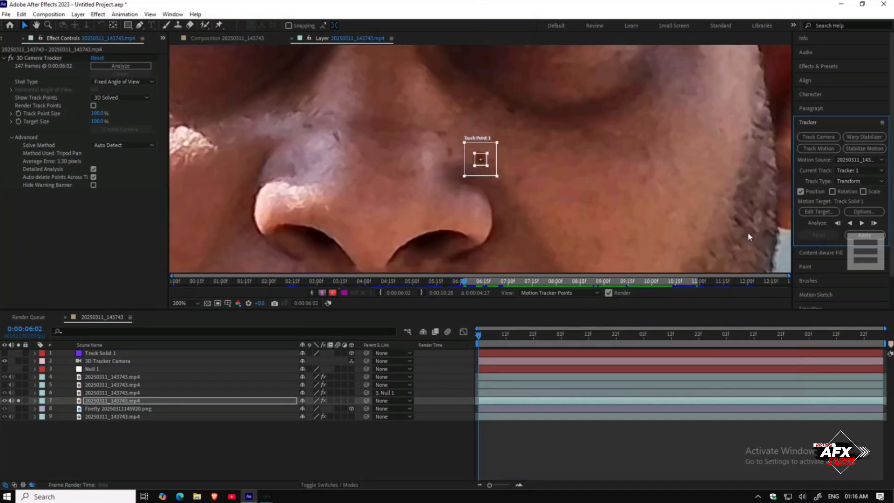
left_click(862, 223)
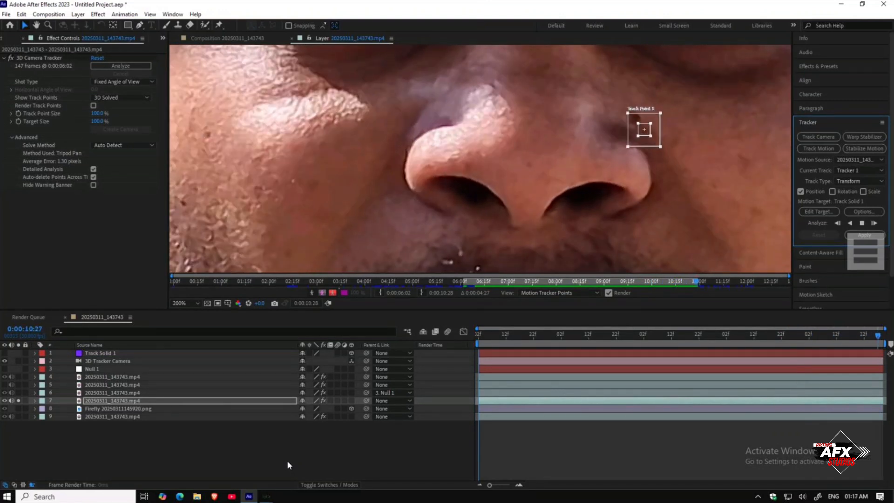
right_click(156, 449)
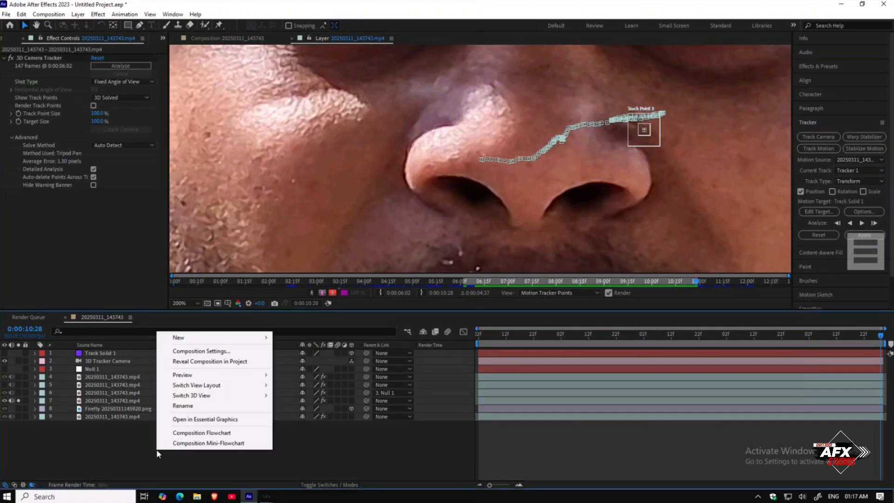
mouse_move(191, 340)
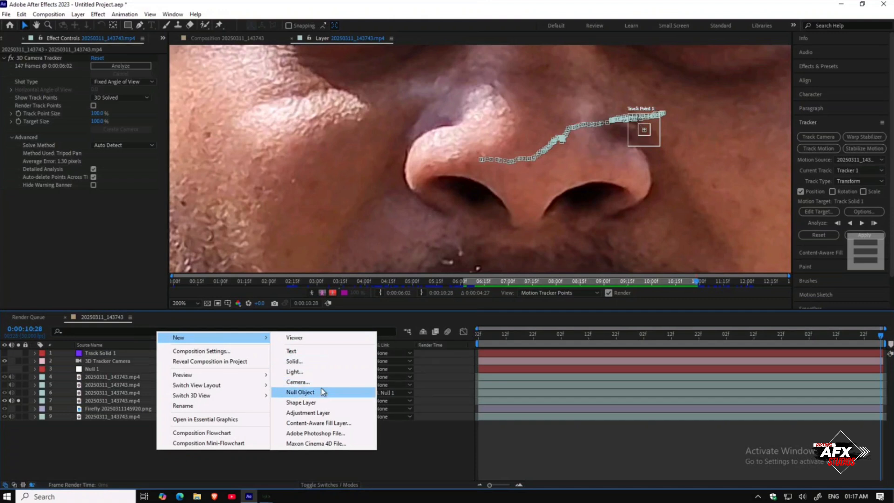
left_click(124, 449)
Step: Return to the composition viewer and set the preview resolution to Quarter
left_click(218, 39)
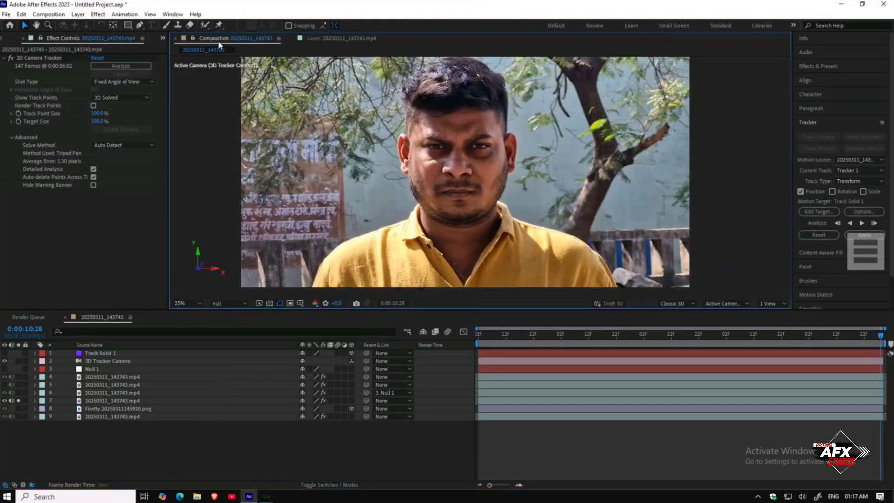
left_click(232, 304)
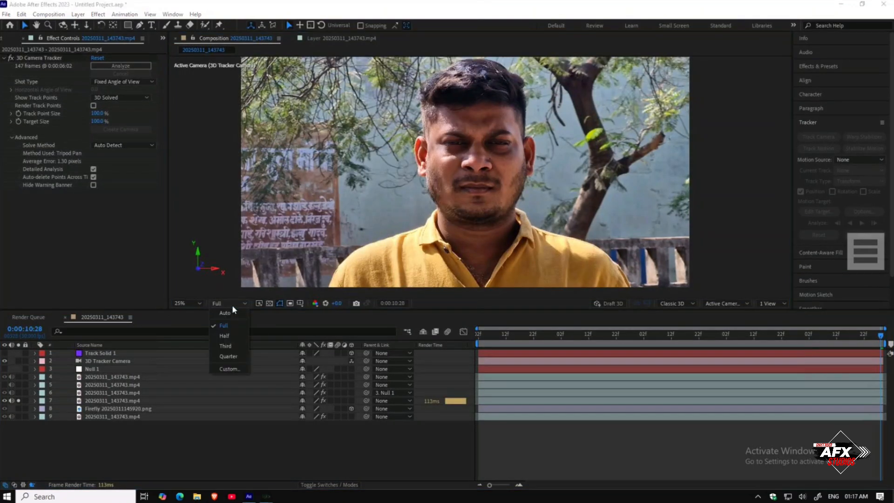
left_click(229, 356)
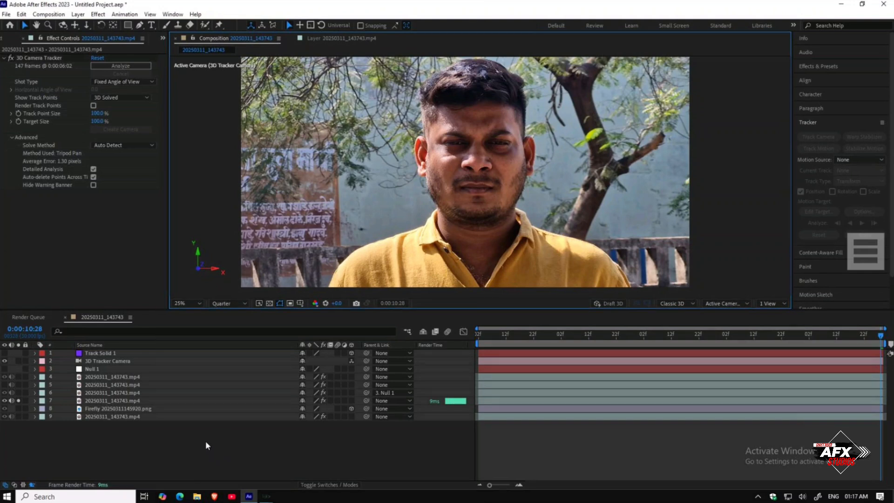
Step: Unsolo layer 7 and create a new solid layer in the composition with default settings
left_click(18, 400)
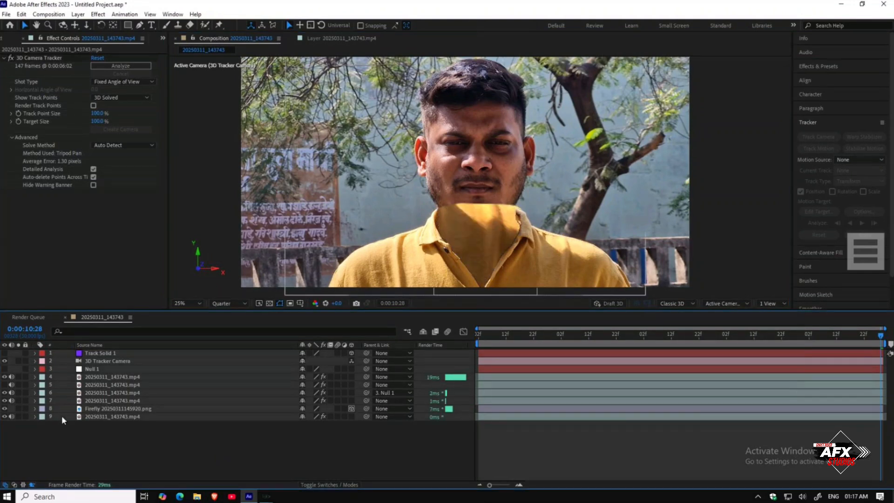
right_click(176, 437)
mouse_move(280, 325)
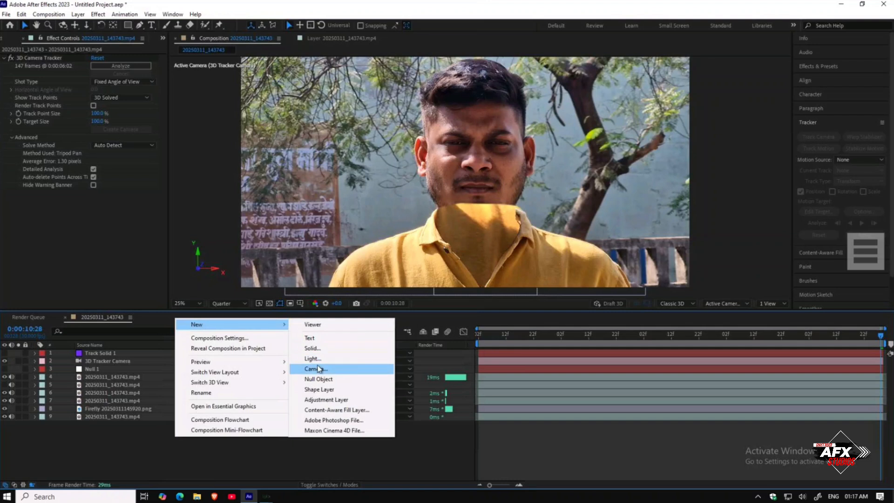
left_click(312, 349)
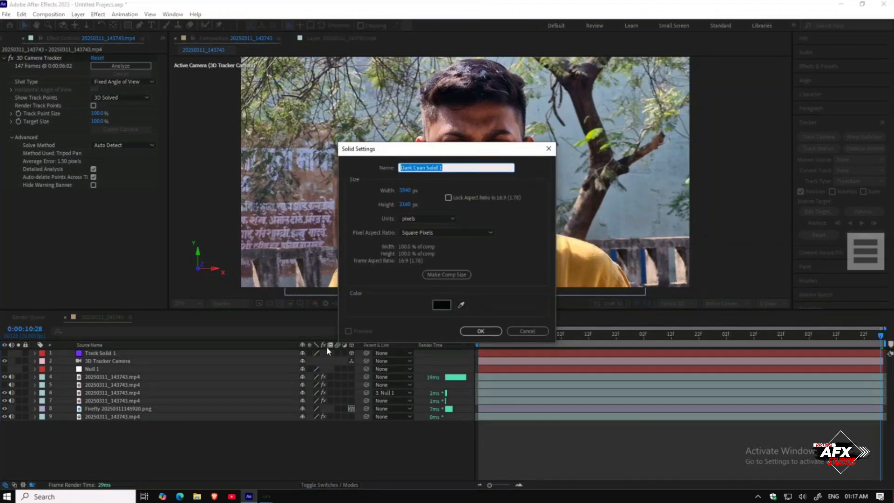
left_click(476, 331)
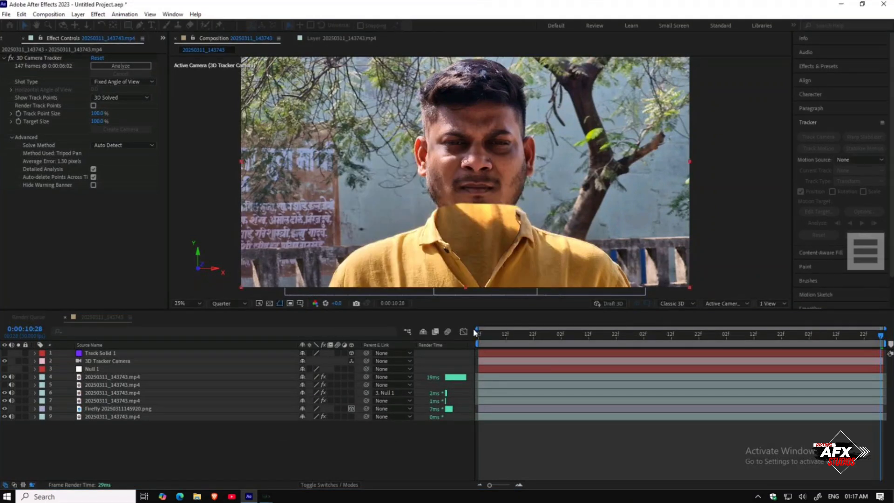
Step: Search the effects for Element and apply the Element effect to the new solid layer
left_click(809, 66)
left_click(831, 79)
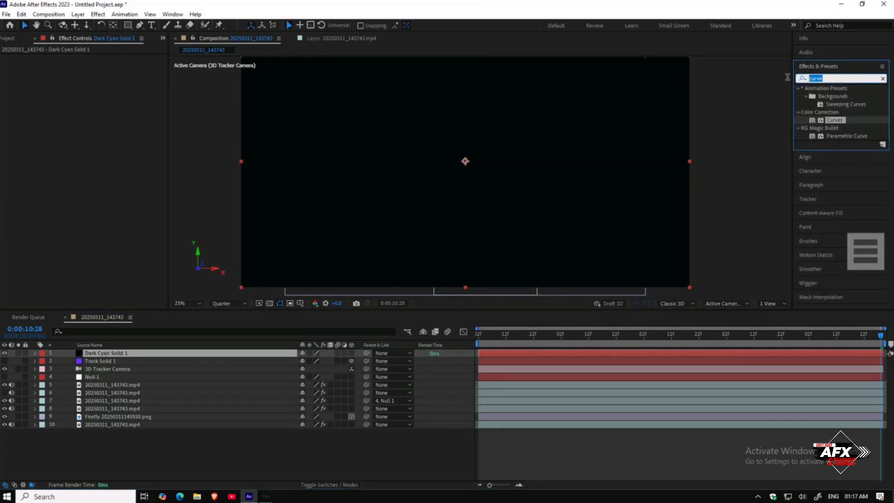
type("elementy")
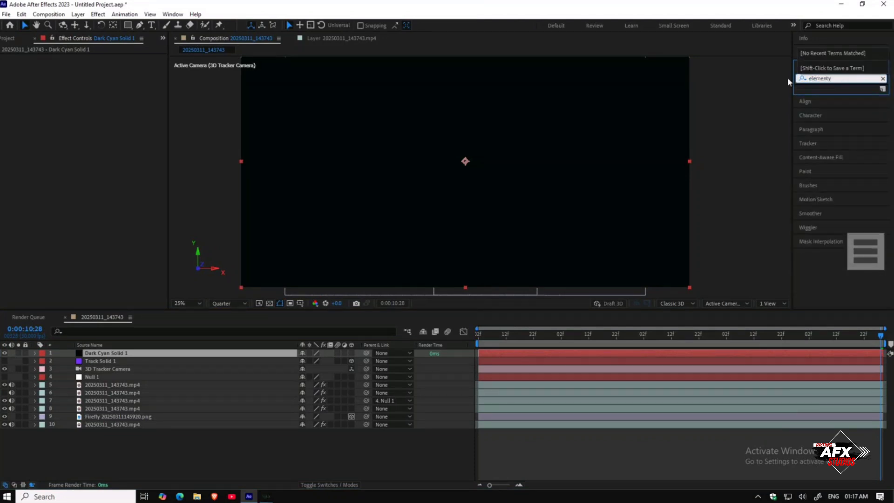
key("BackSpace")
left_click(819, 97)
left_click_drag(820, 99, 145, 355)
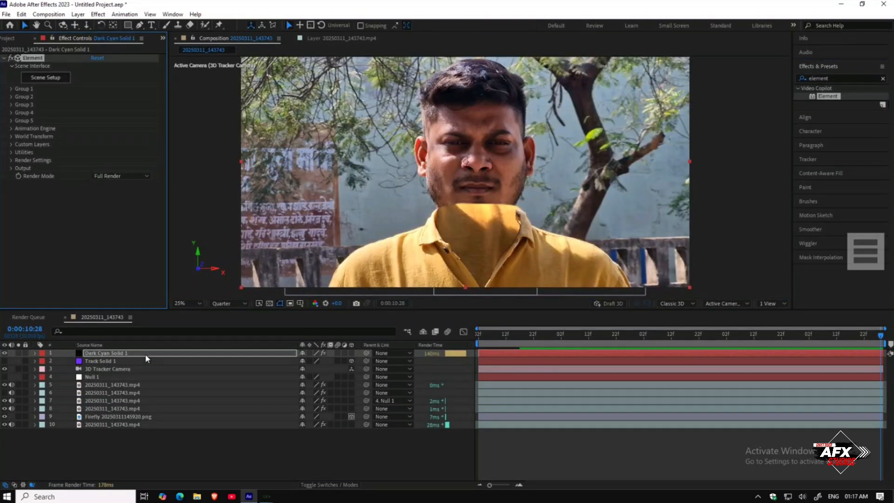
Step: Set the Element Render Mode to Preview and open Scene Setup
left_click(114, 176)
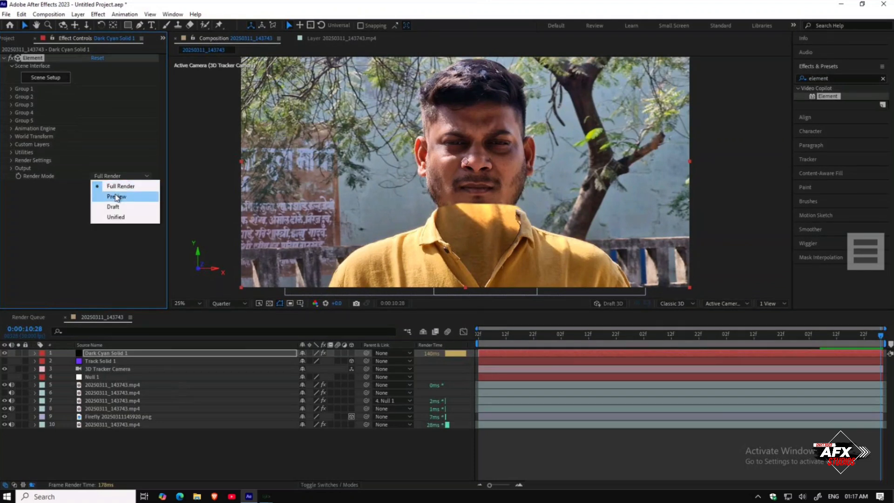
left_click(116, 196)
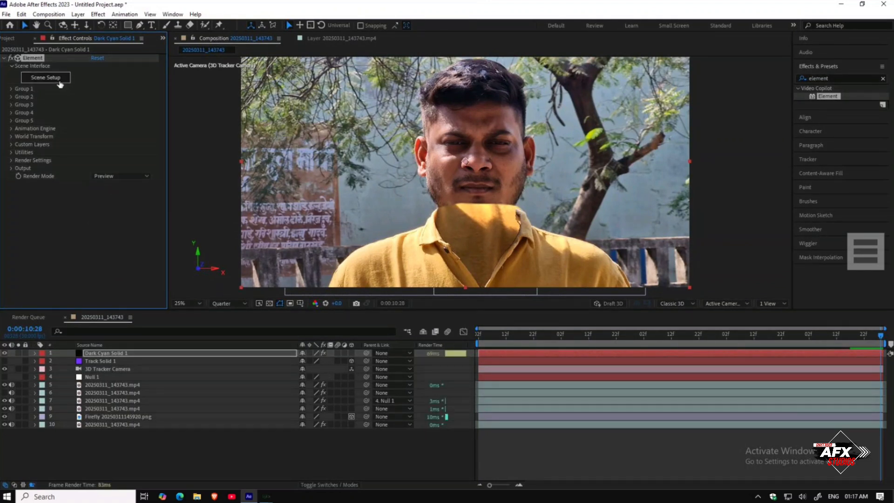
left_click(59, 82)
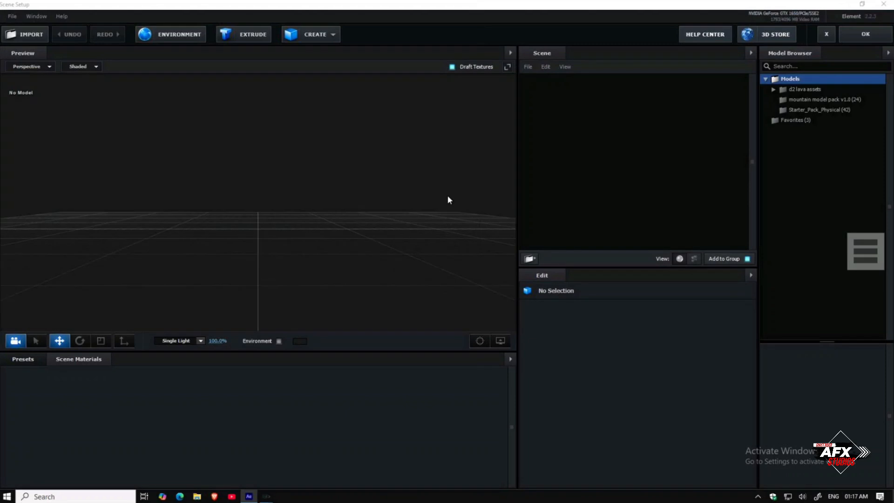
Step: Import the skull-salazar-downloadable OBJ model from the Downloads folder into the Element scene with default import preferences
left_click(26, 34)
scroll(43, 157, "up", 1)
scroll(43, 157, "up", 2)
left_click(49, 91)
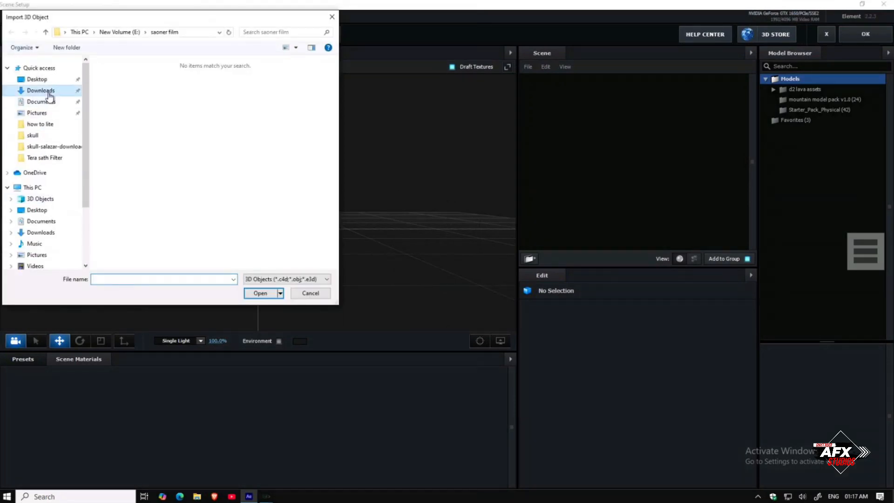
scroll(259, 161, "down", 3)
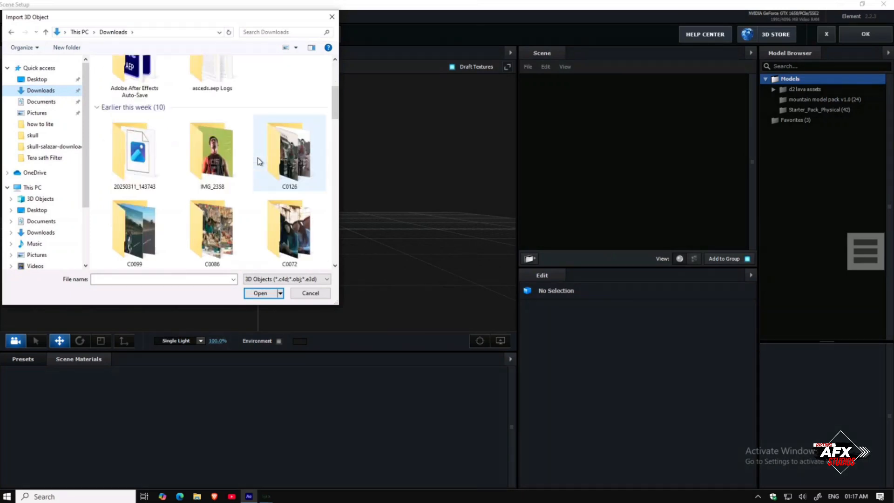
scroll(258, 162, "up", 3)
scroll(259, 161, "down", 3)
scroll(259, 161, "down", 3)
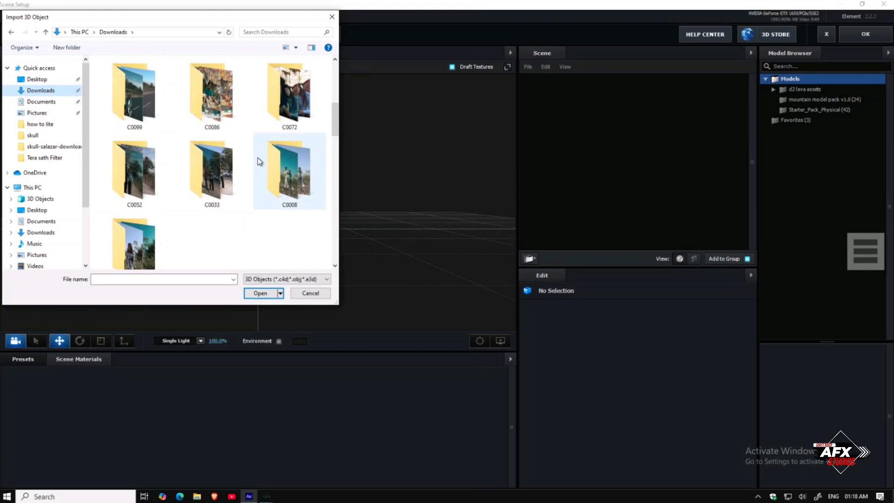
scroll(258, 161, "down", 3)
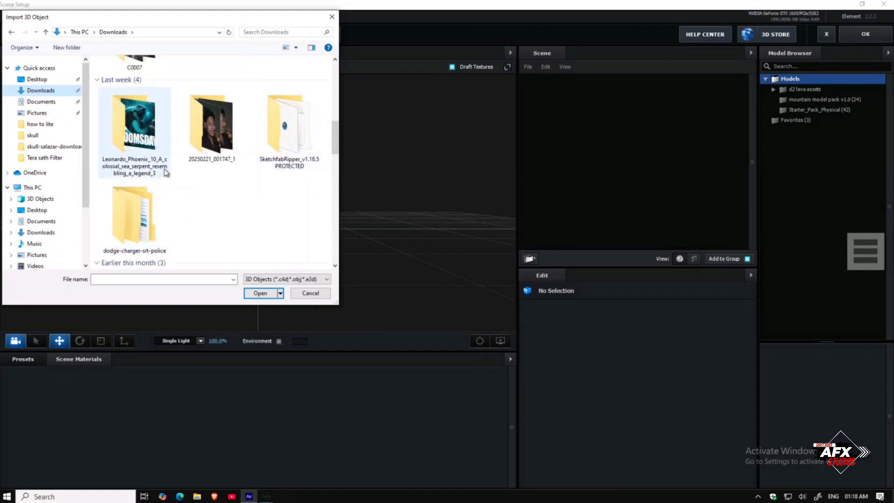
scroll(265, 200, "down", 4)
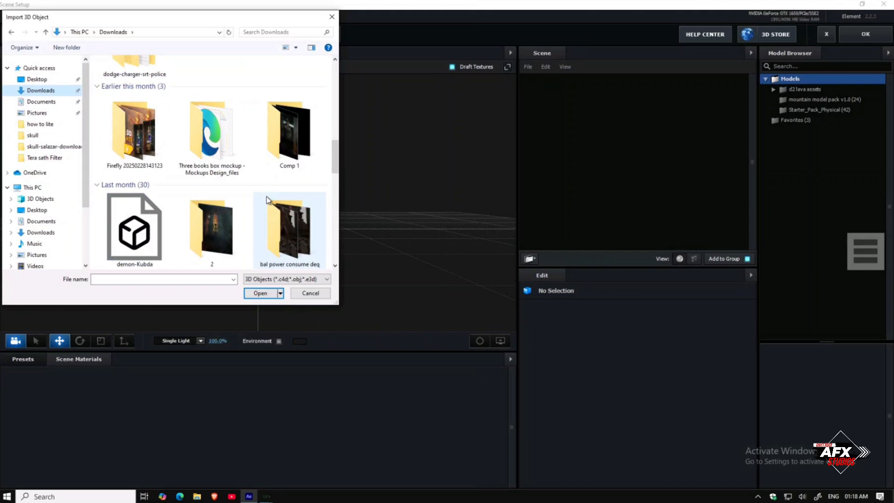
scroll(266, 197, "down", 2)
scroll(266, 197, "down", 2)
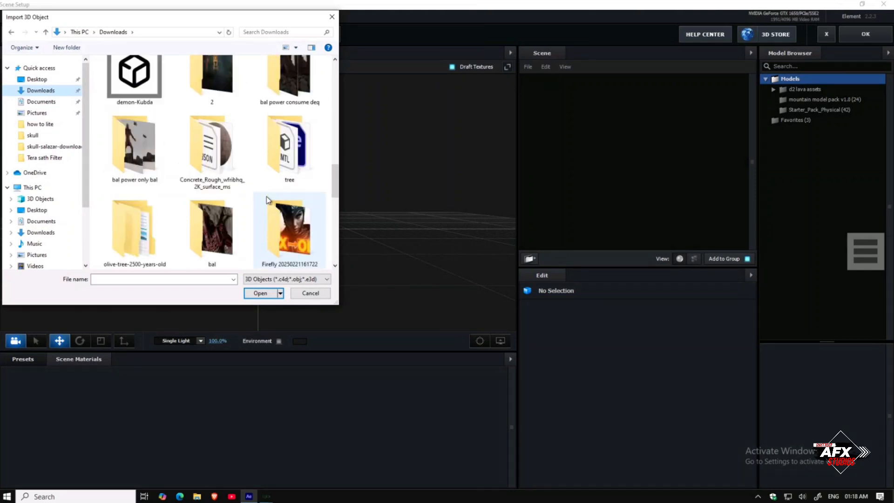
scroll(266, 196, "up", 12)
scroll(266, 197, "down", 3)
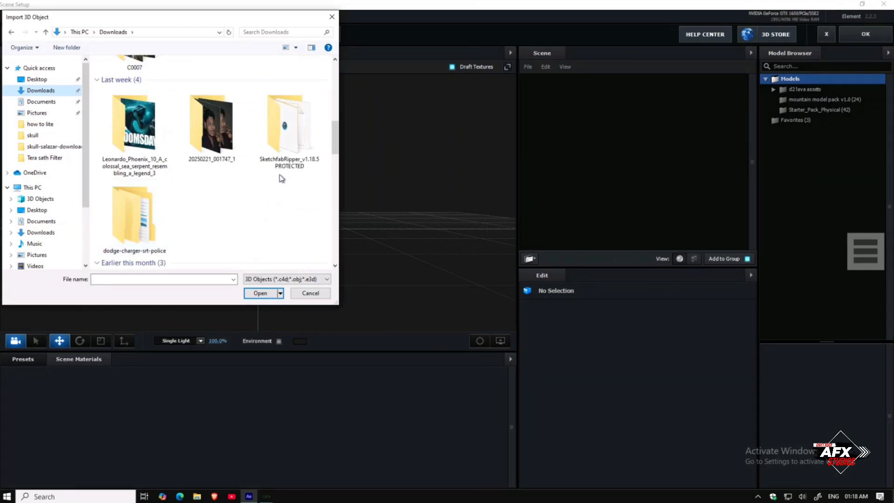
scroll(285, 171, "up", 3)
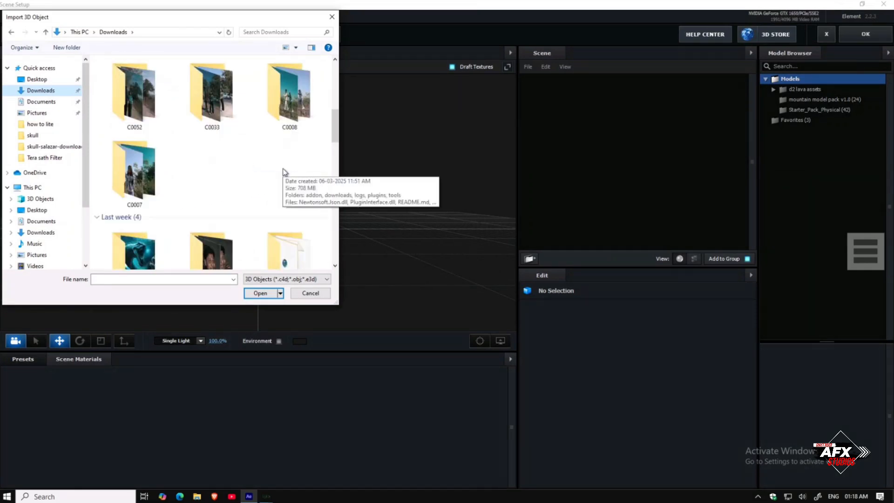
scroll(285, 171, "up", 9)
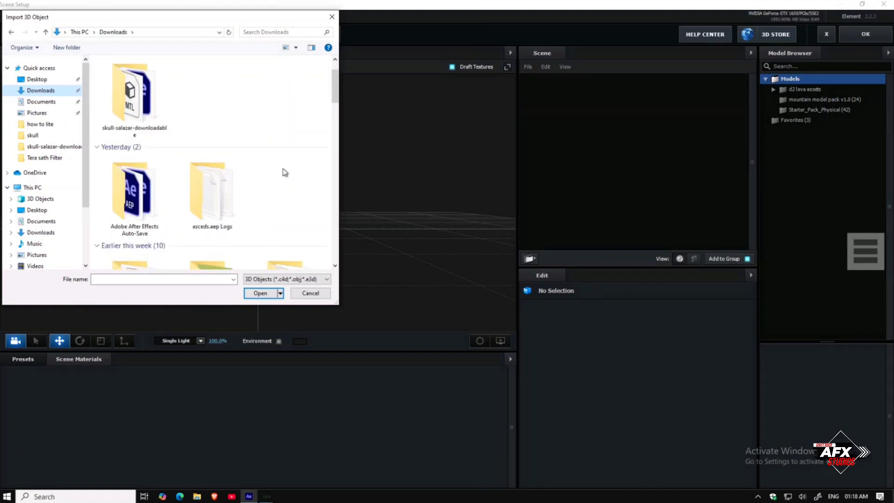
scroll(285, 172, "down", 3)
scroll(284, 172, "down", 4)
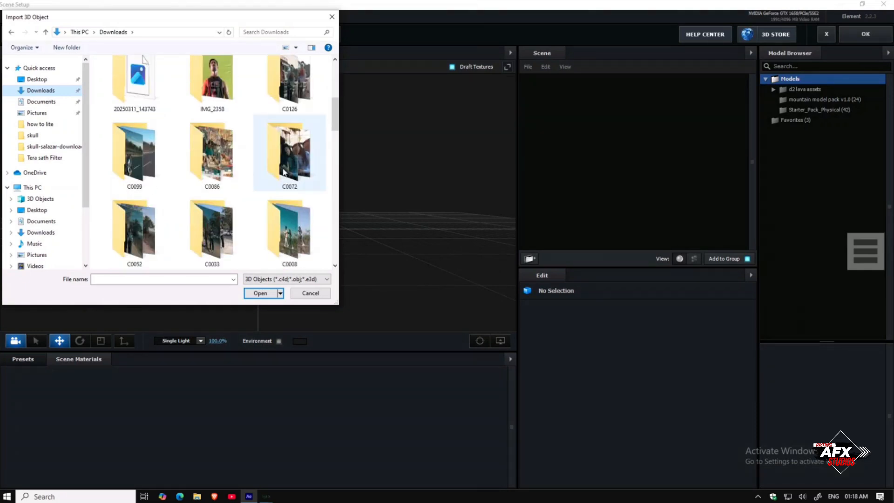
scroll(285, 172, "up", 7)
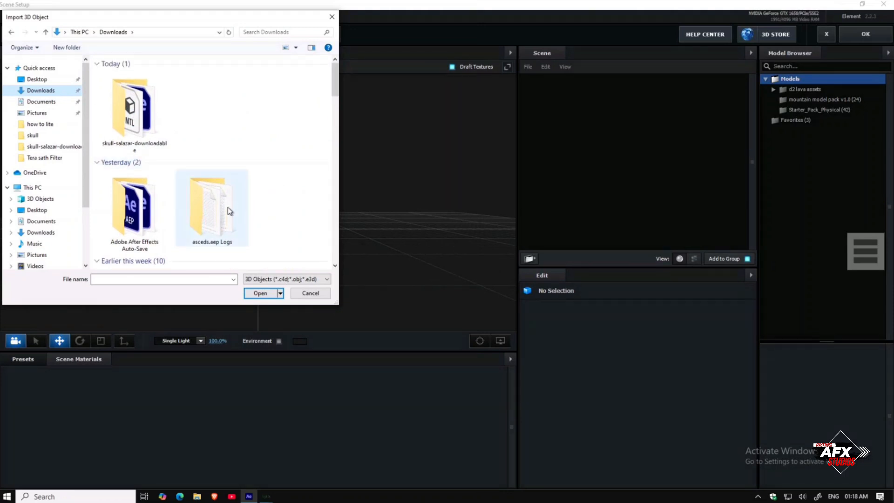
scroll(280, 209, "down", 3)
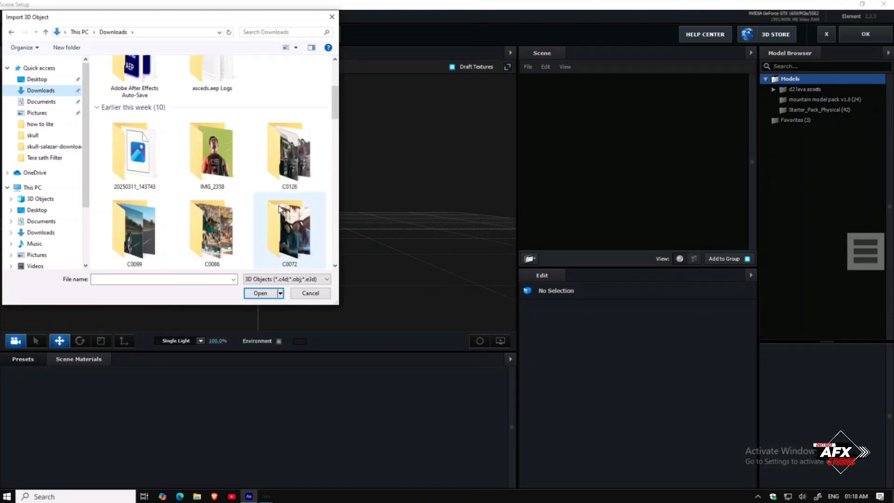
scroll(253, 196, "down", 7)
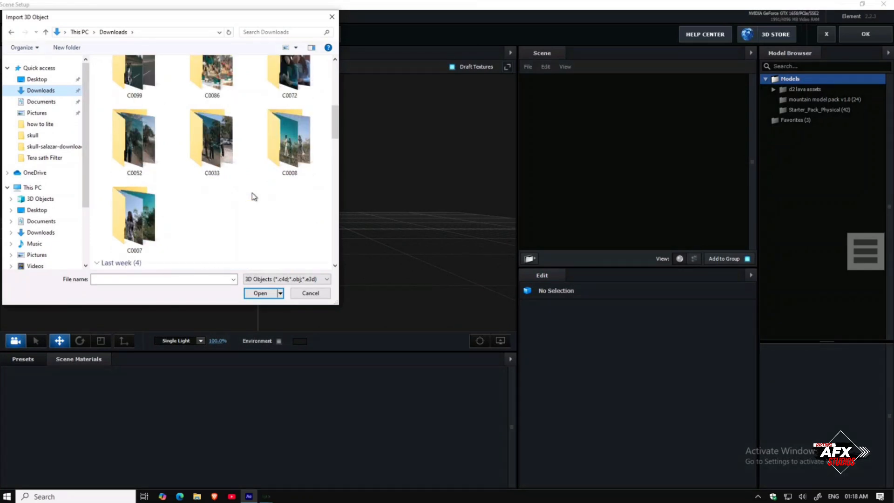
scroll(254, 196, "down", 3)
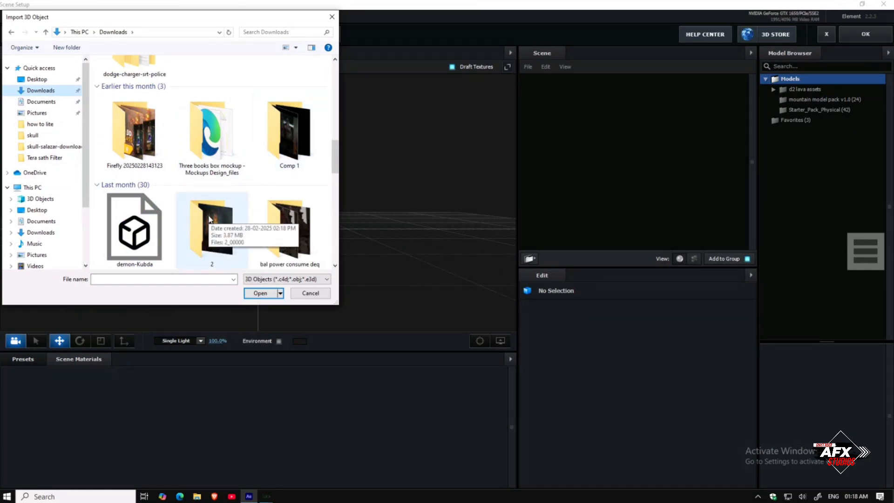
scroll(208, 214, "down", 2)
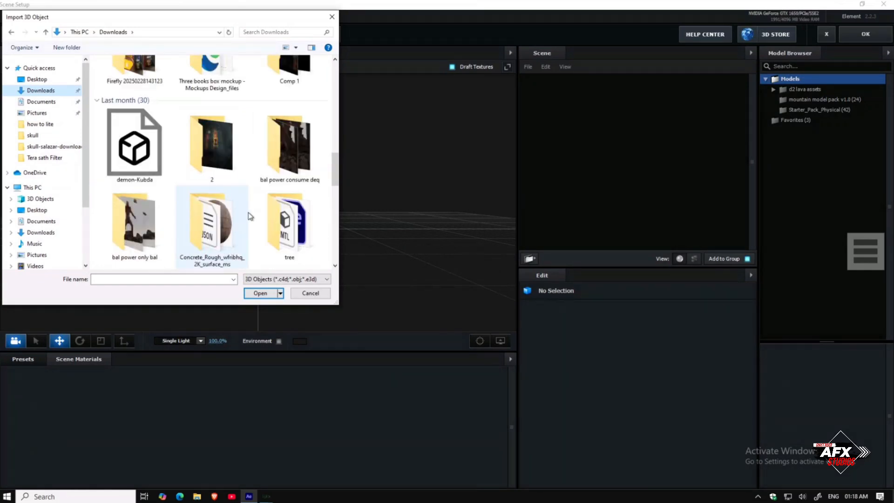
scroll(250, 215, "down", 2)
scroll(250, 216, "down", 2)
scroll(250, 215, "up", 15)
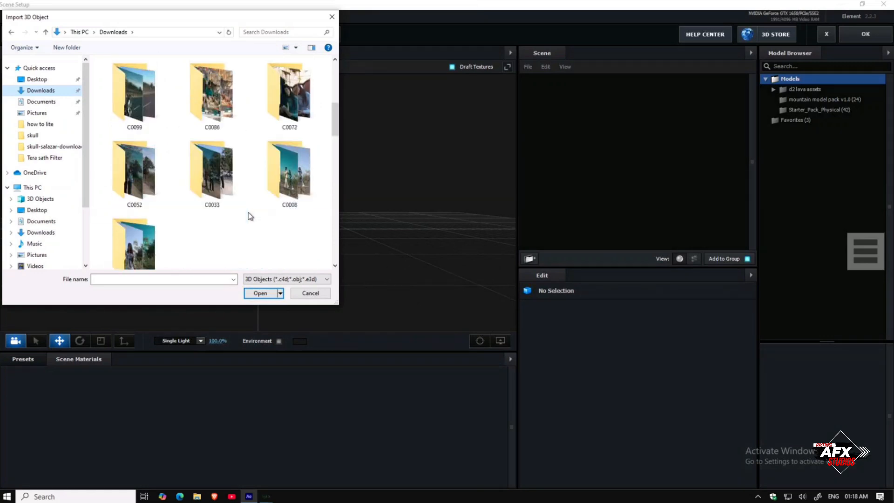
double_click(135, 150)
double_click(142, 84)
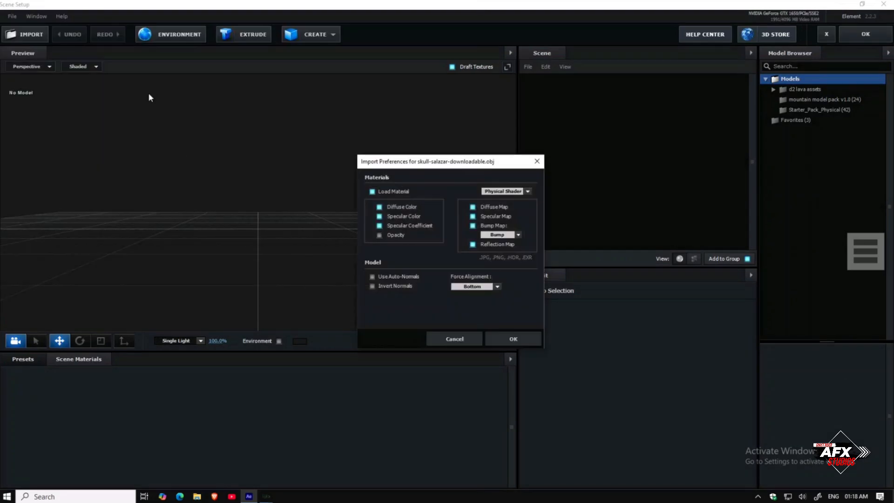
left_click(512, 339)
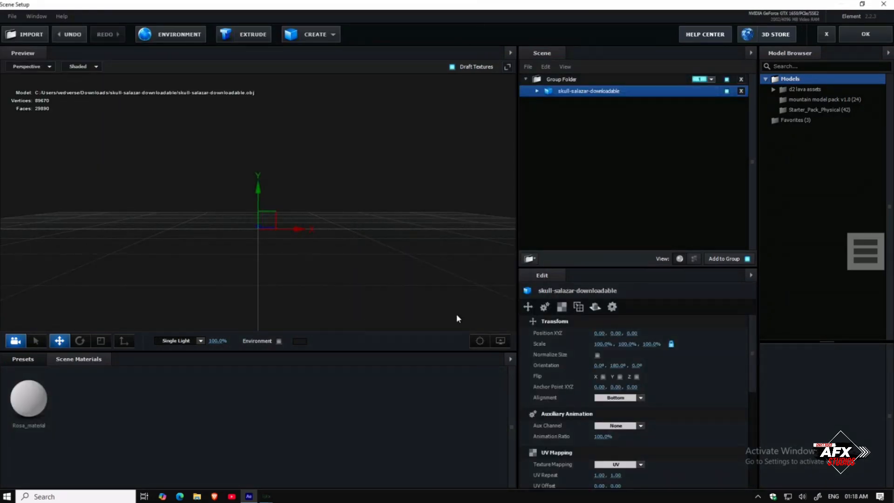
Step: Normalize the skull model's size and apply the metal_bronze_raw material from the Metal presets to it
left_click(597, 355)
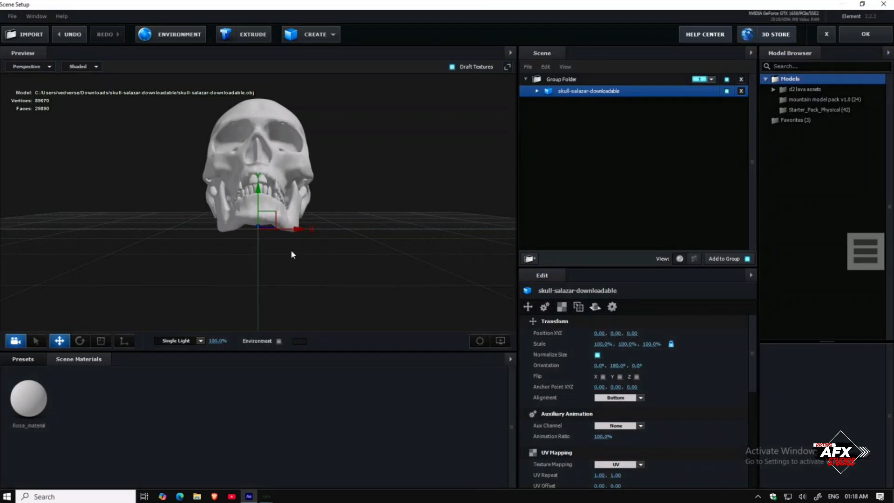
left_click(32, 361)
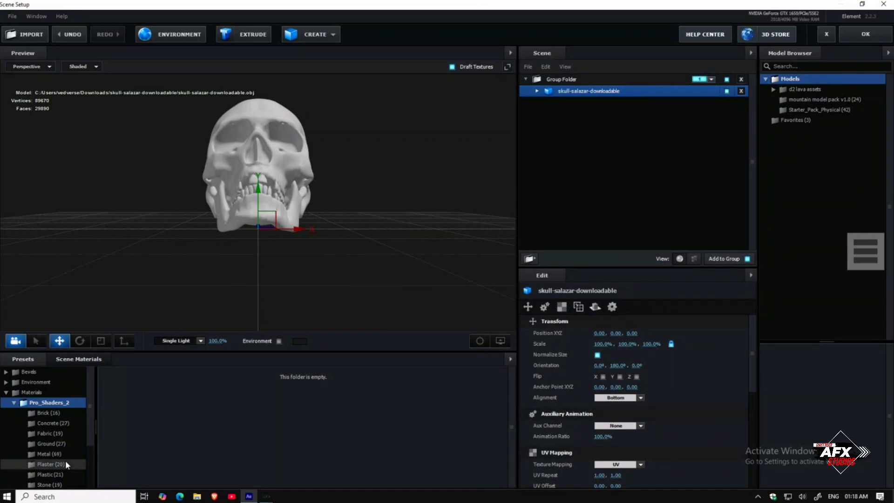
left_click(59, 475)
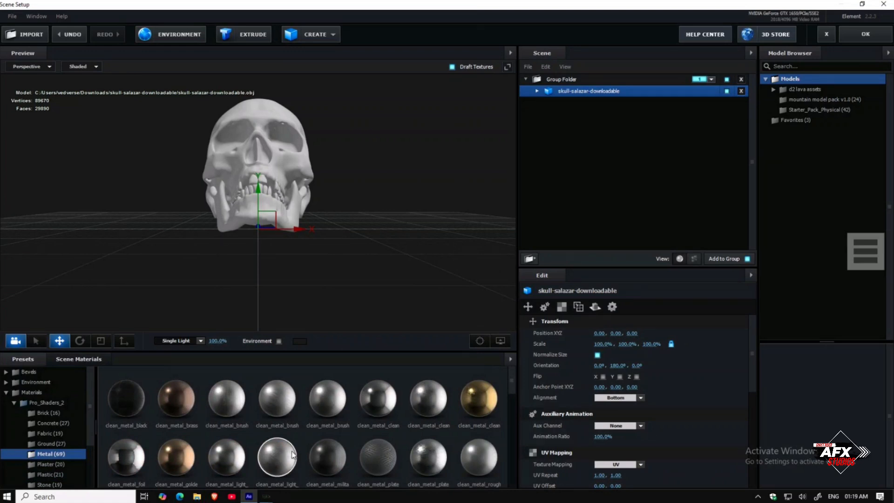
scroll(292, 449, "down", 2)
left_click_drag(280, 449, 287, 186)
left_click_drag(258, 280, 261, 265)
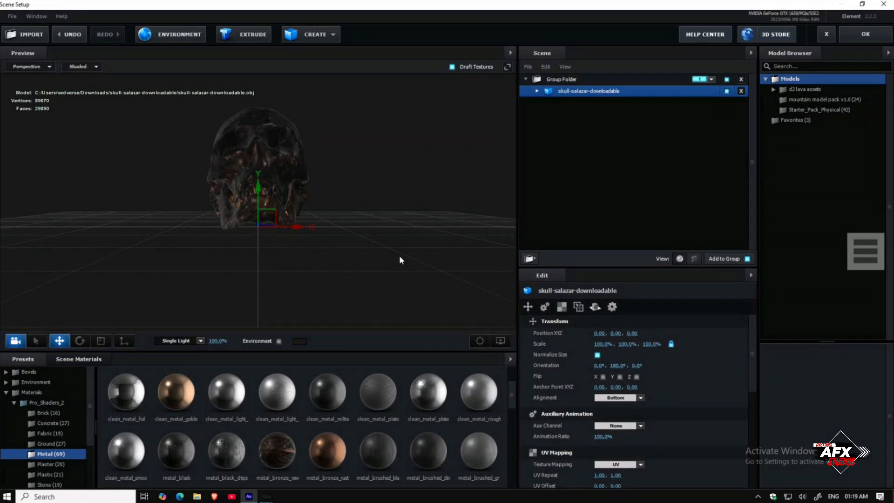
Step: Assign the skull model to Auxiliary Animation Channel 1 and close Scene Setup
right_click(658, 92)
left_click(635, 89)
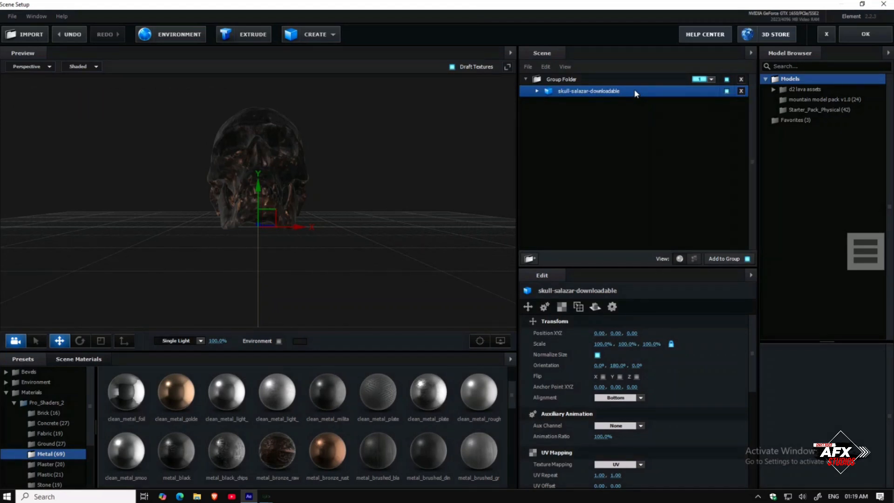
right_click(634, 89)
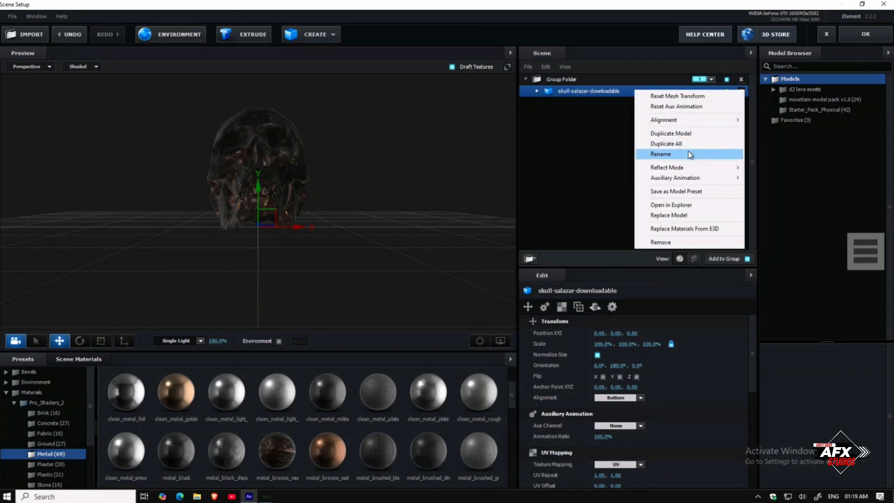
mouse_move(688, 179)
left_click(780, 189)
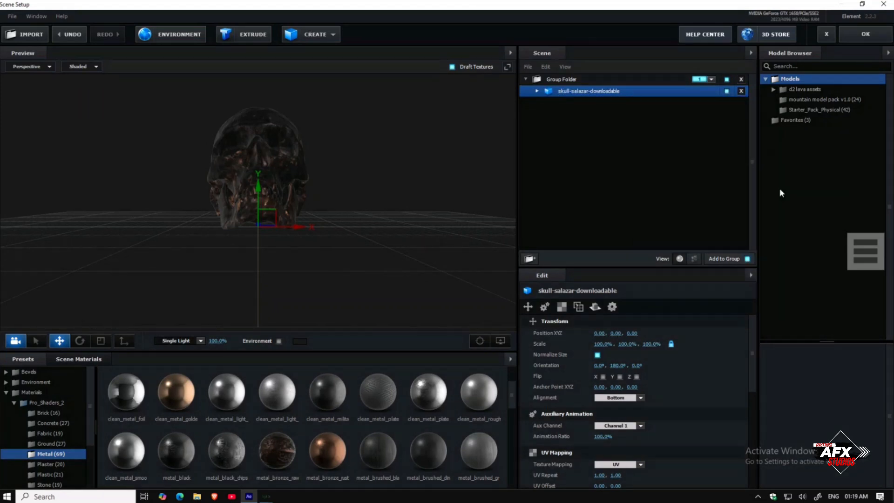
left_click(858, 30)
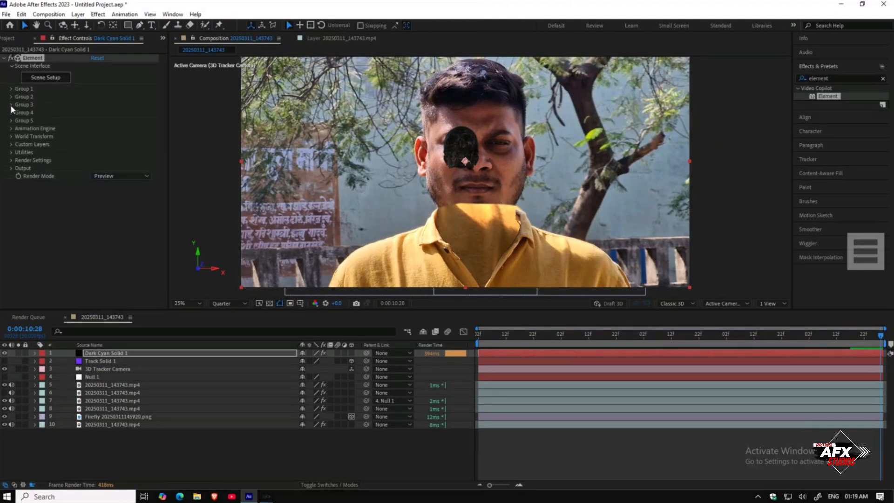
Step: Create a group null for Element's Group 1 from the Group Utilities
left_click(12, 89)
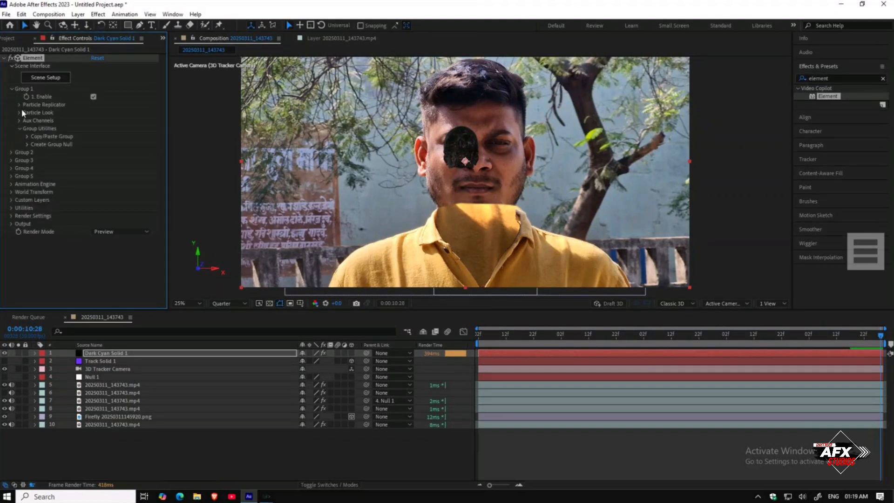
left_click(27, 144)
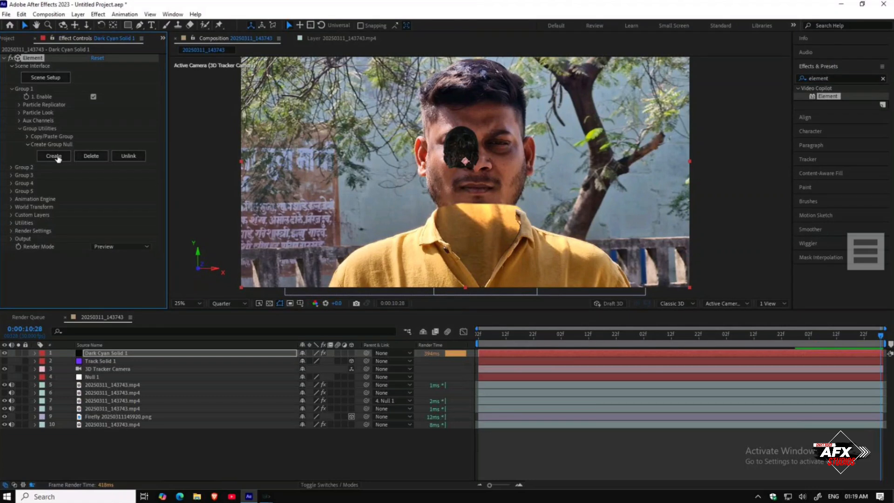
left_click(55, 156)
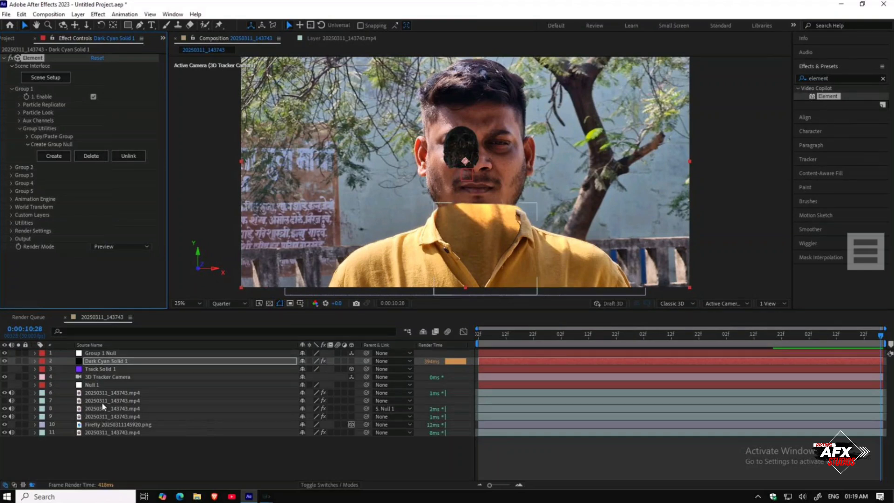
Step: Open the Tracker panel and find the footage layer holding the nose motion track
left_click(316, 38)
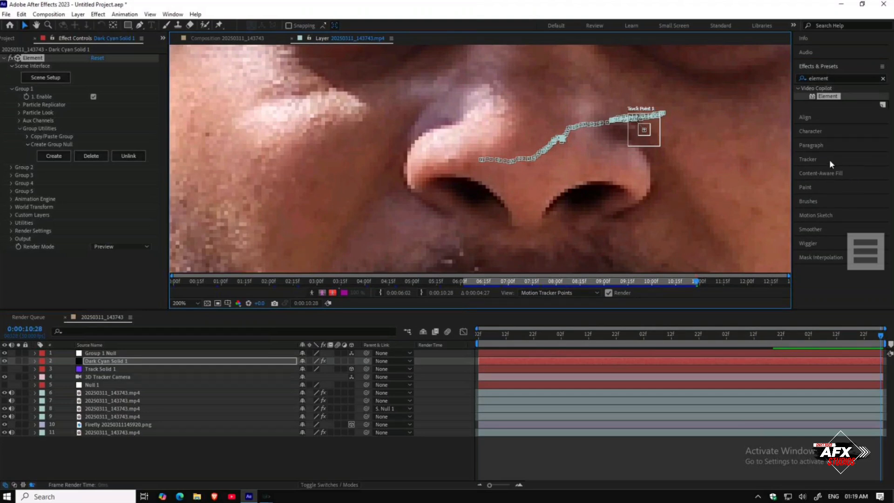
left_click(810, 159)
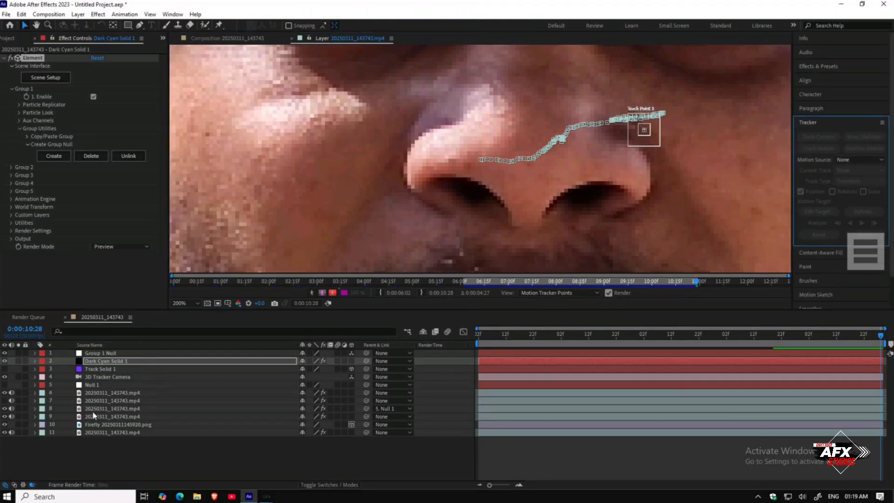
left_click(94, 394)
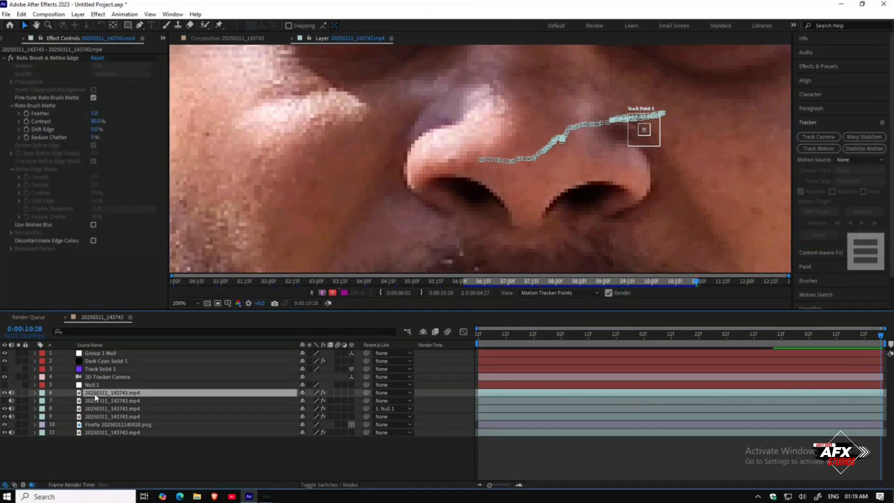
left_click(94, 425)
left_click(94, 432)
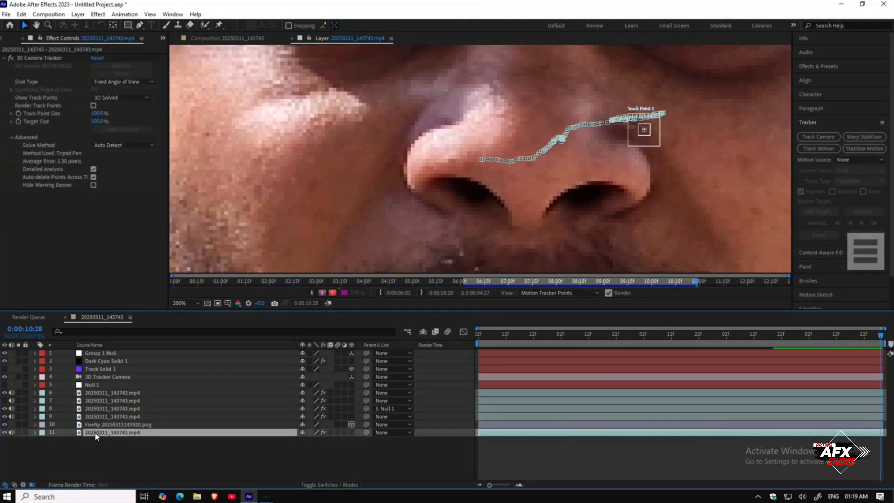
left_click(98, 418)
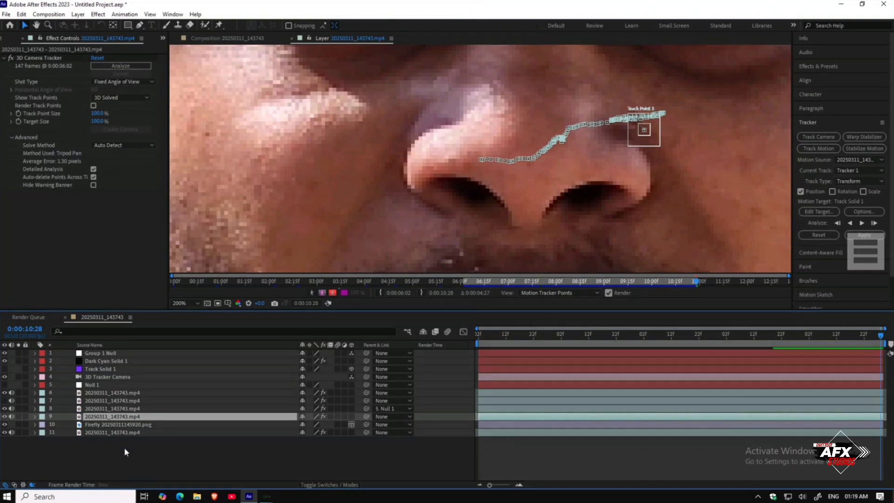
left_click(18, 416)
left_click(212, 38)
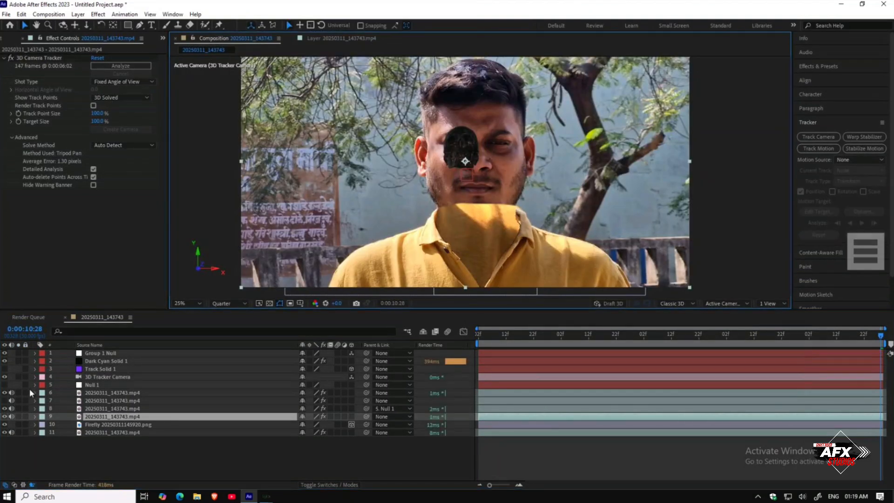
left_click(19, 417)
left_click(19, 416)
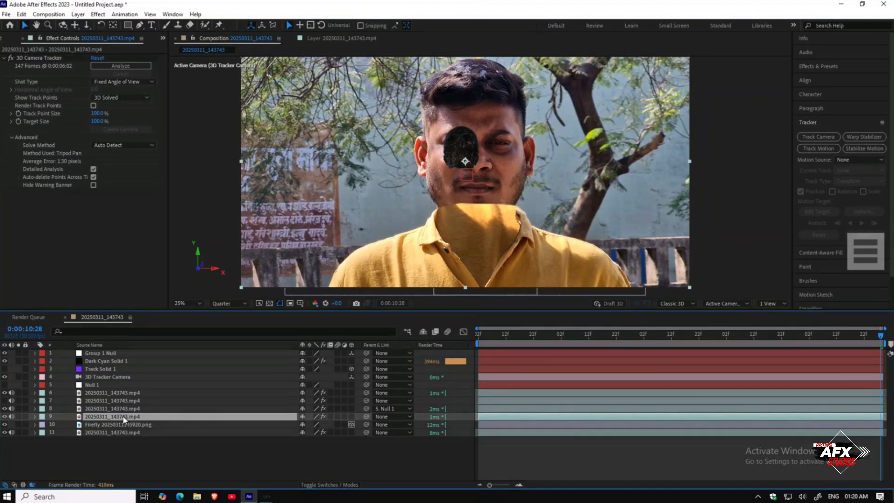
Step: Retarget the nose track to the Group 1 Null and apply it in X and Y
left_click(317, 39)
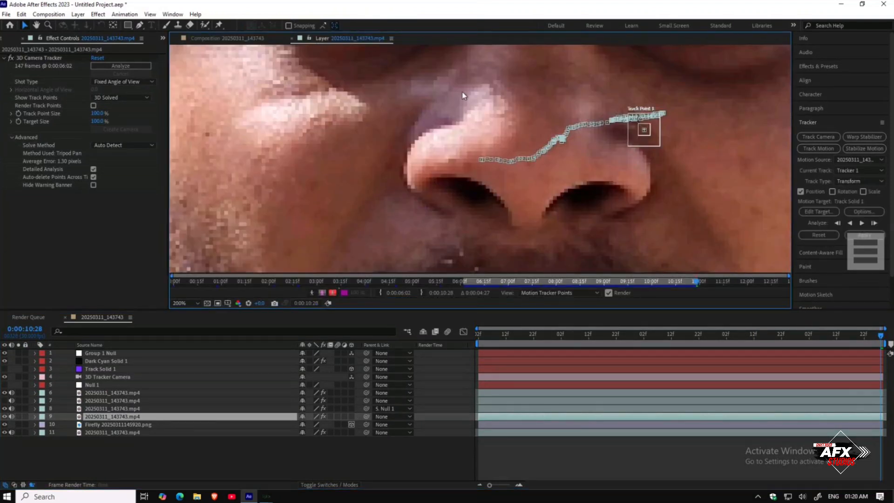
left_click(818, 212)
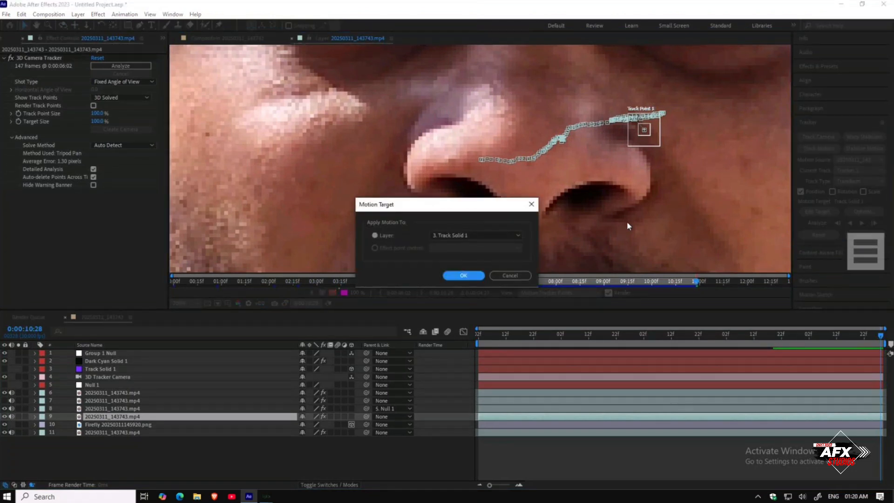
left_click(479, 235)
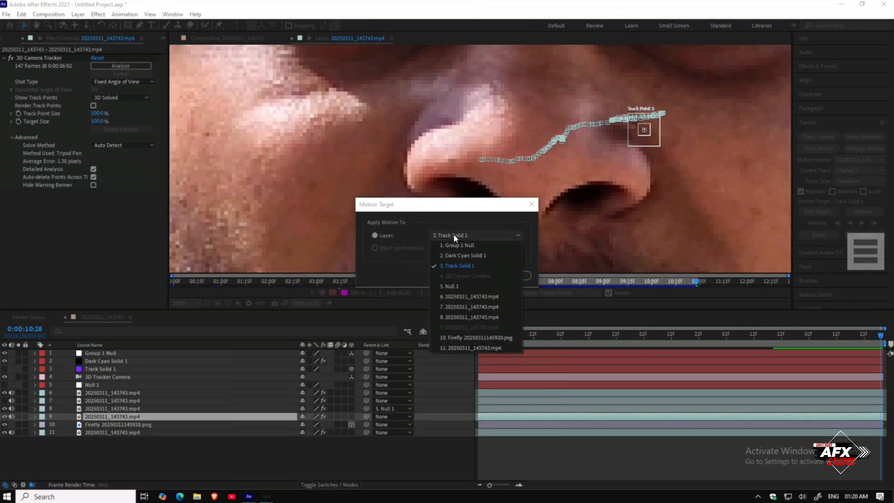
left_click(461, 246)
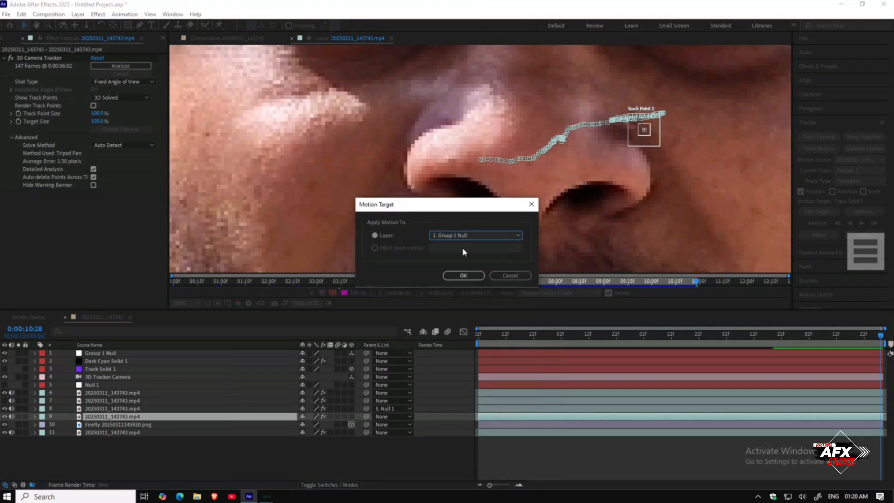
left_click(464, 275)
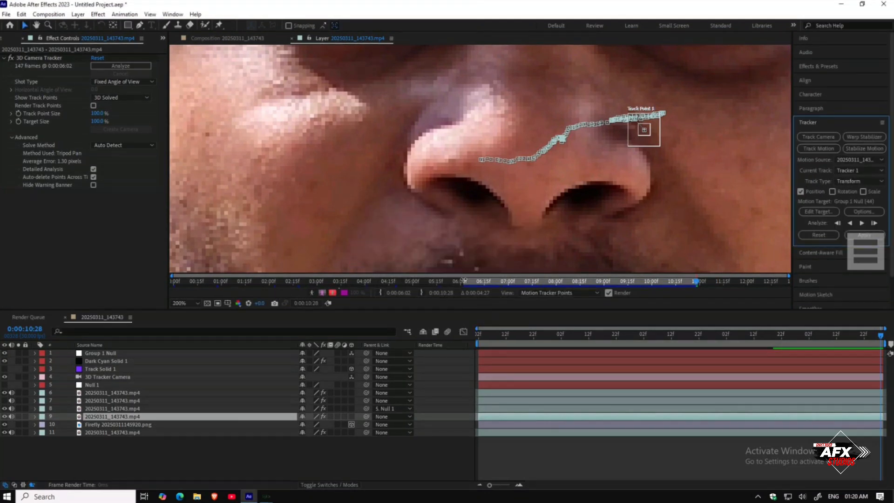
left_click(848, 236)
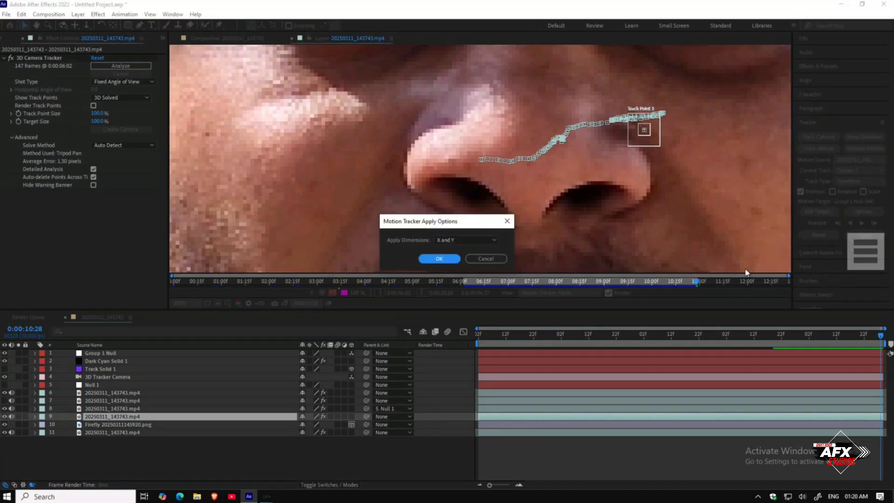
left_click(433, 256)
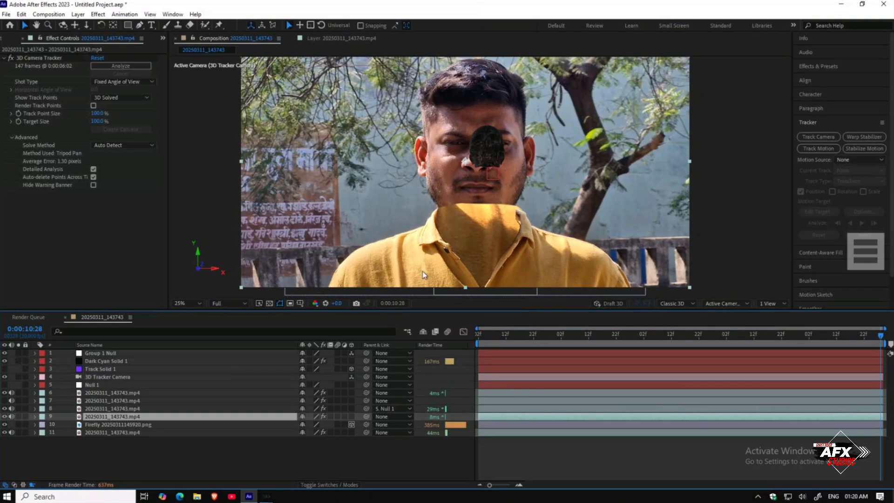
Step: Set the preview resolution to Quarter and scrub the timeline to check the skull following the face
left_click(239, 302)
left_click(237, 353)
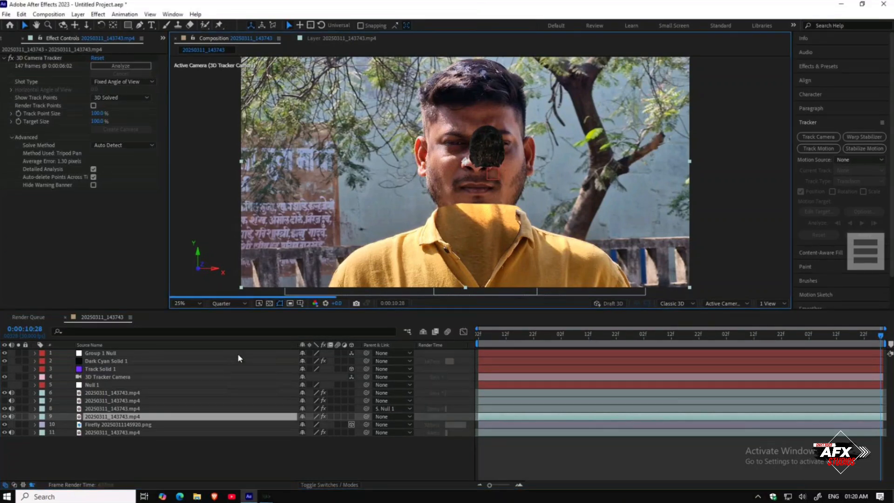
left_click_drag(738, 333, 465, 323)
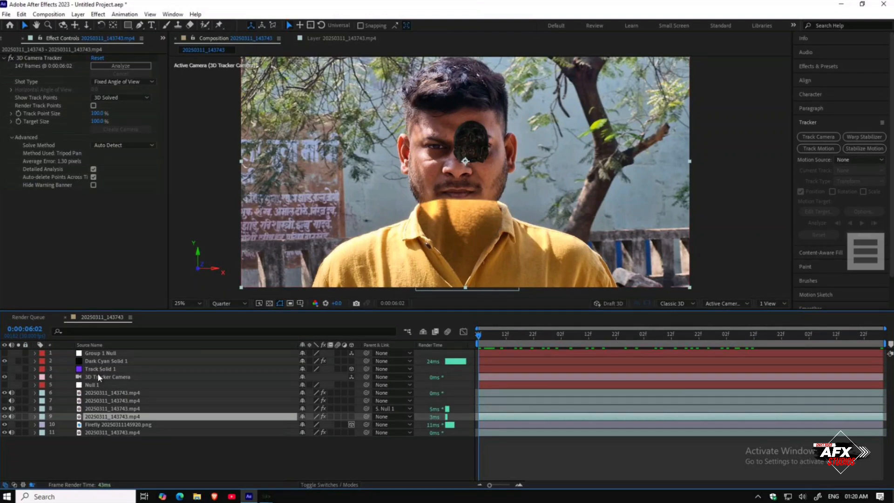
Step: Open the Element layer's Aux Channel 1 controls and increase the skull's CH1 Scale to about 2.94
left_click(105, 361)
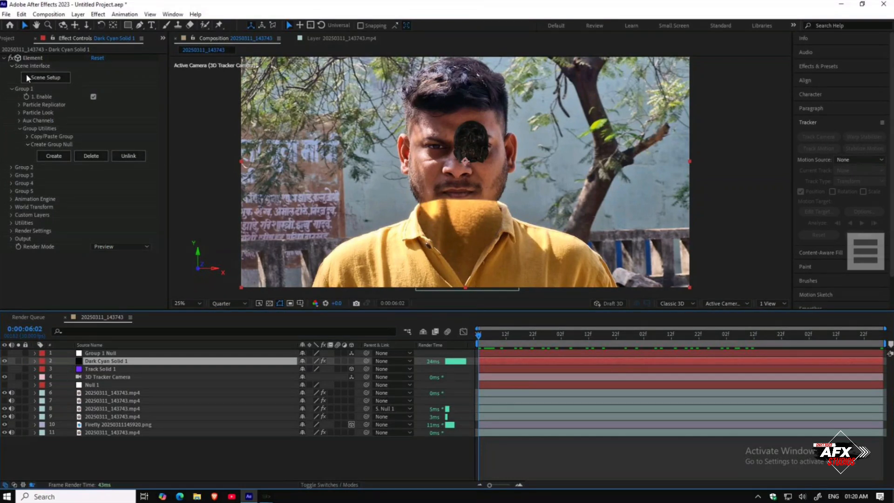
left_click(19, 119)
left_click(28, 128)
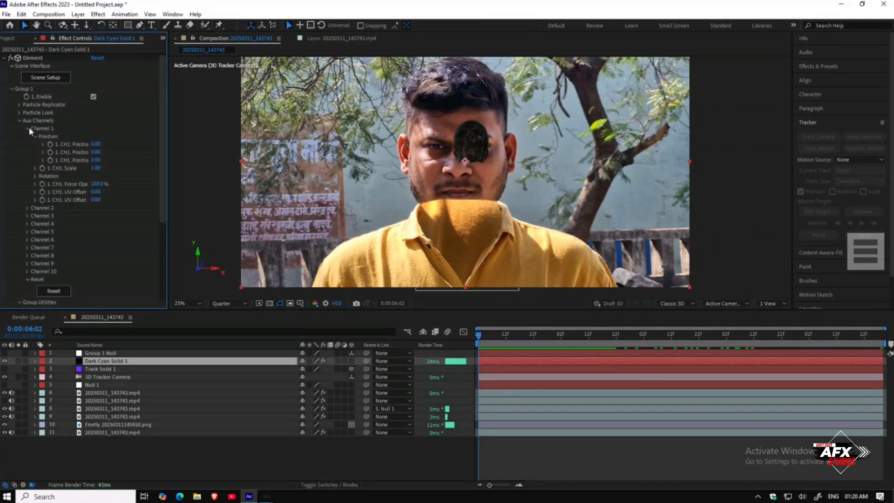
left_click(34, 176)
left_click_drag(96, 170, 189, 171)
left_click_drag(103, 191, 105, 195)
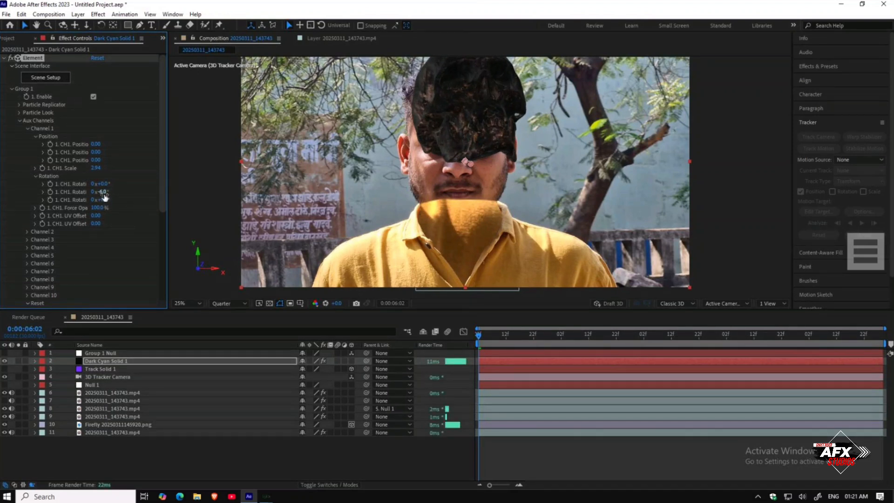
key("ctrl+z")
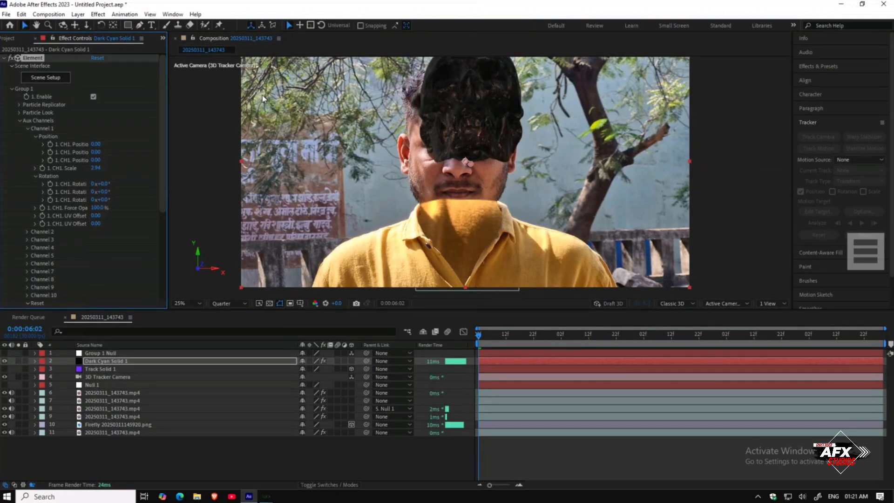
left_click_drag(102, 200, 110, 200)
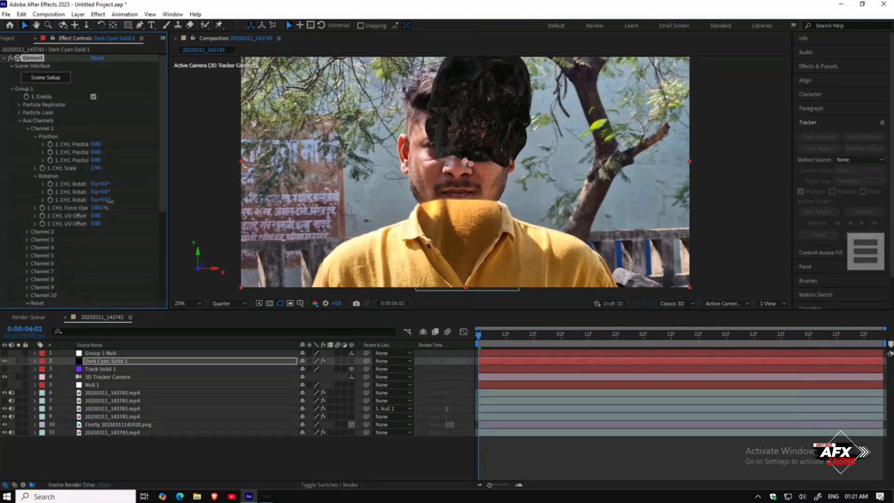
key("ctrl+z")
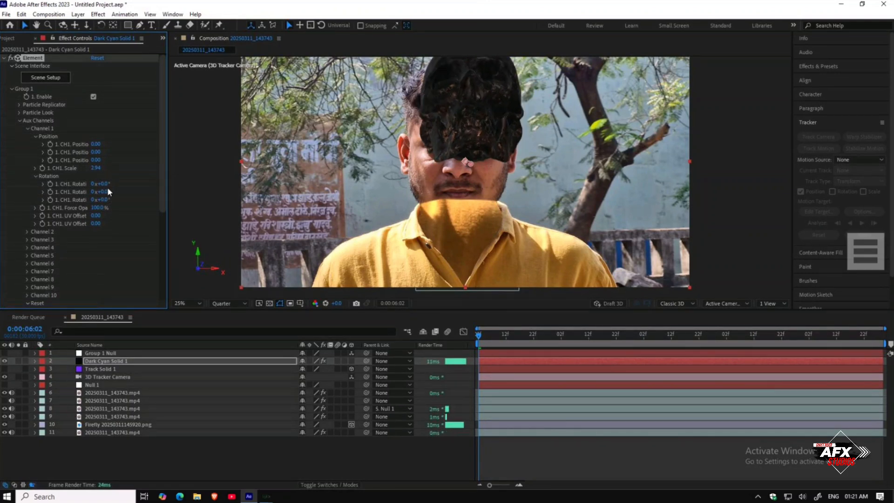
Step: Tilt the skull to about -29° X rotation and move it to about -0.46, 0.92 so it covers the face
left_click_drag(102, 183, 92, 184)
left_click_drag(99, 152, 154, 160)
left_click_drag(96, 143, 95, 168)
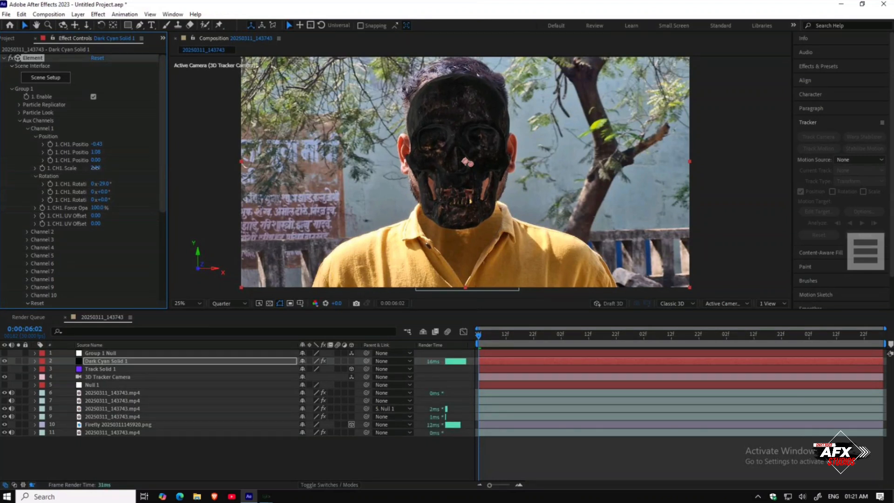
left_click_drag(99, 145, 98, 146)
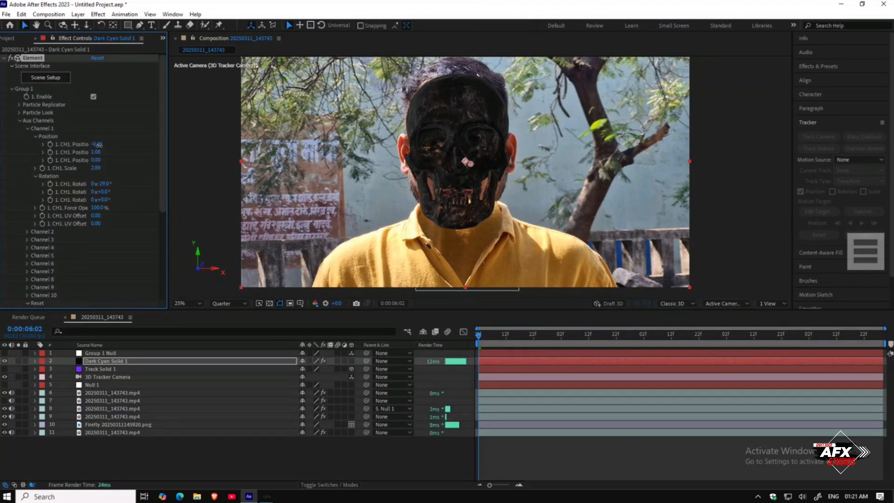
mouse_move(100, 153)
left_mouse_down()
mouse_move(79, 153)
mouse_move(98, 160)
left_mouse_up()
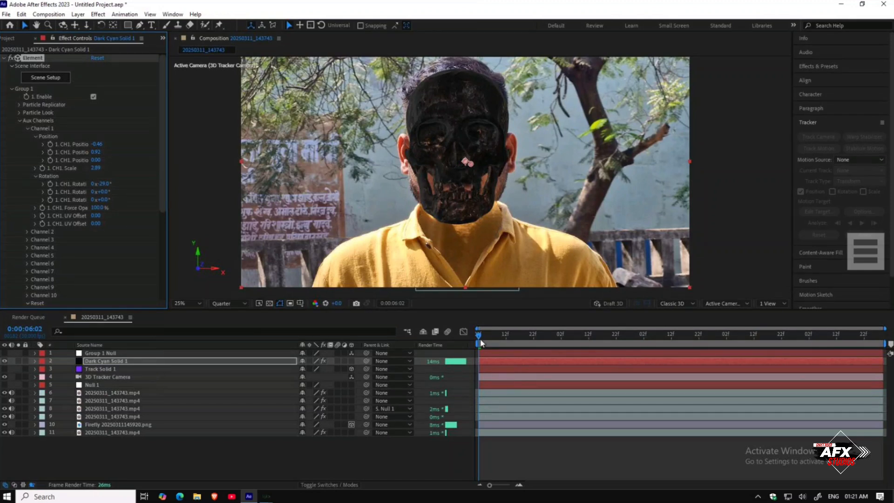
Step: Scrub through the timeline to check the skull's fit over the head across the shot
left_click(495, 342)
left_click_drag(495, 342, 857, 360)
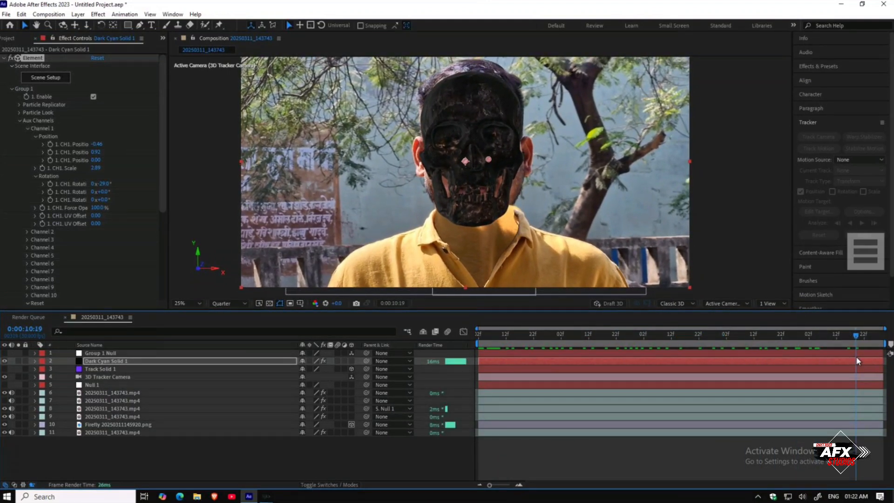
key("F2")
left_click_drag(855, 337, 777, 352)
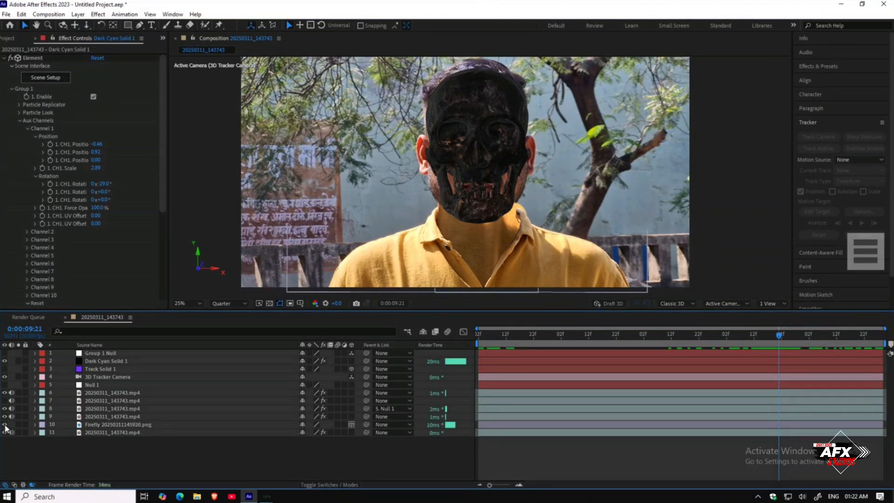
Step: Hide the footage copy on layer 9 so the original head no longer shows
left_click(100, 416)
left_click(5, 416)
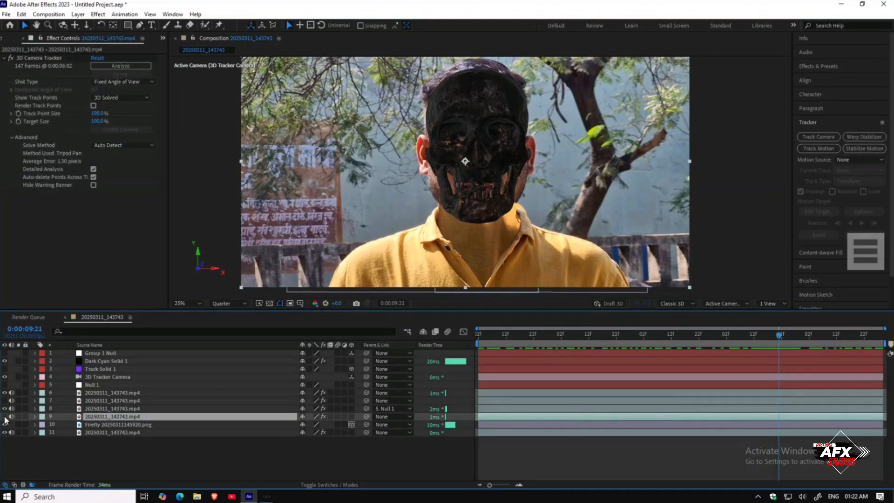
left_click(135, 470)
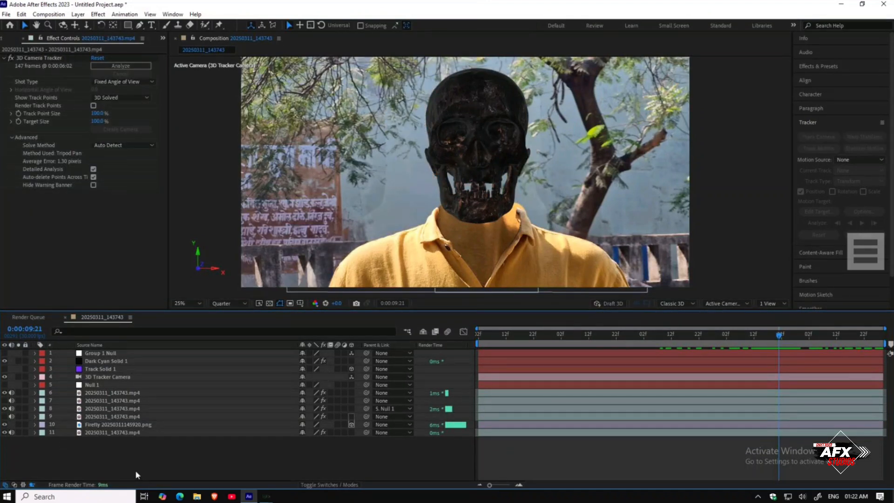
Step: Increase the Firefly background layer's mask feather to about 67 pixels
left_click(116, 424)
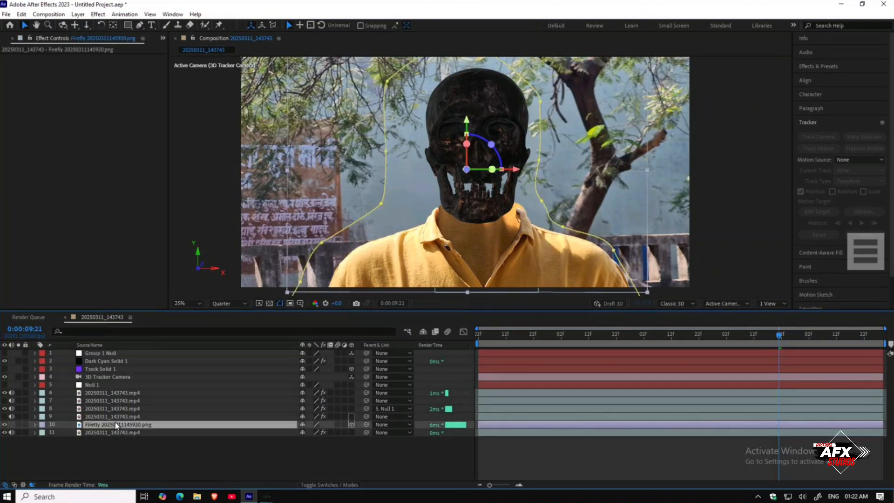
key("f")
left_click_drag(312, 439, 340, 445)
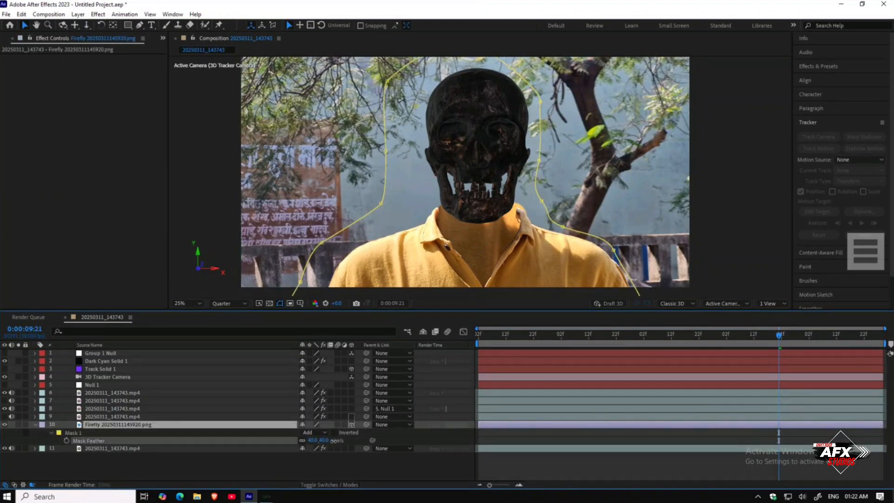
left_click(328, 462)
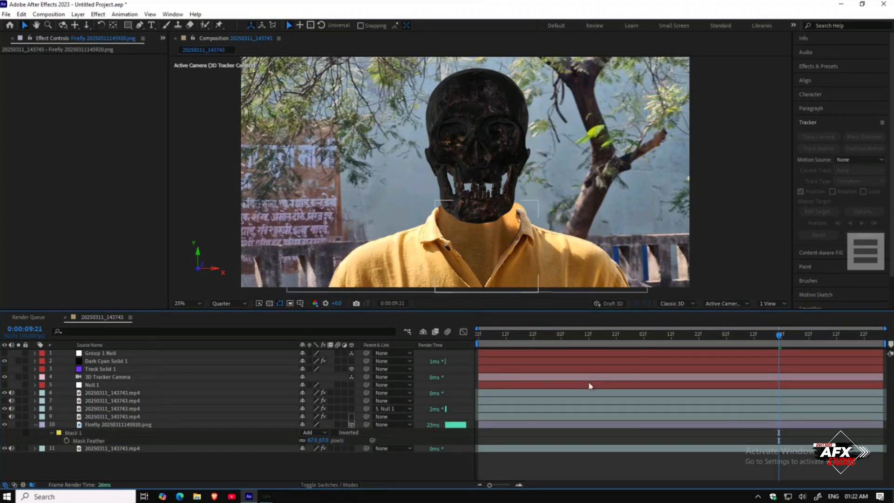
Step: At the end of the clip, nudge the Firefly mask's right edge slightly outward, then return to the earlier frame
left_click_drag(789, 336, 881, 338)
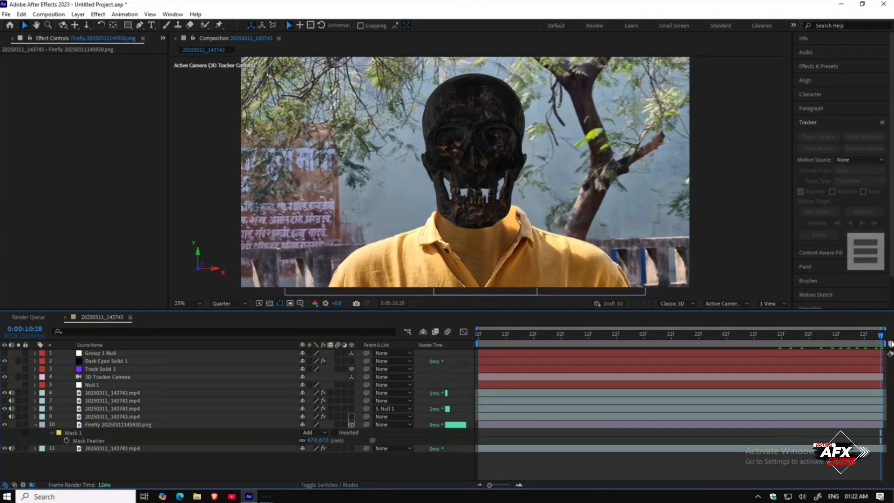
left_click(113, 424)
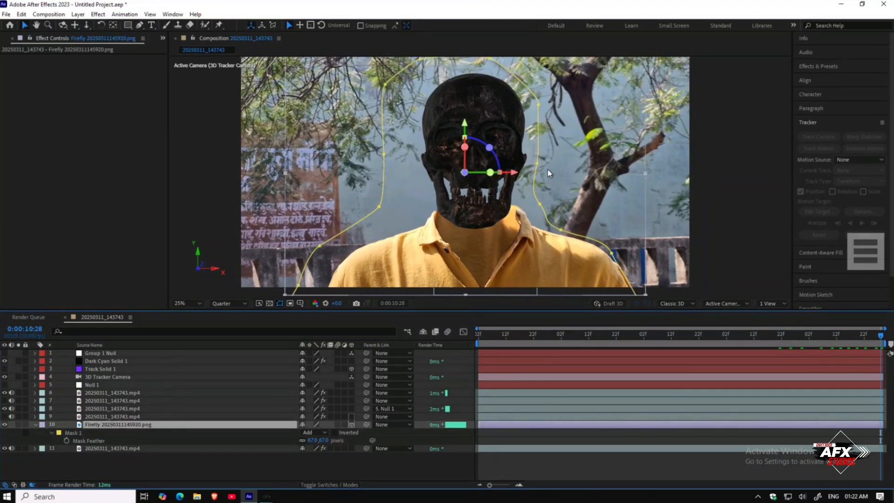
left_click_drag(538, 167, 549, 164)
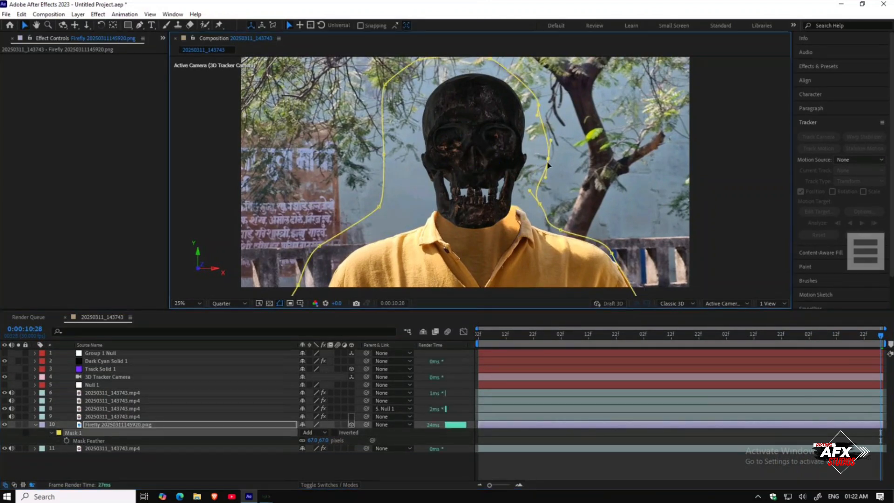
left_click(286, 459)
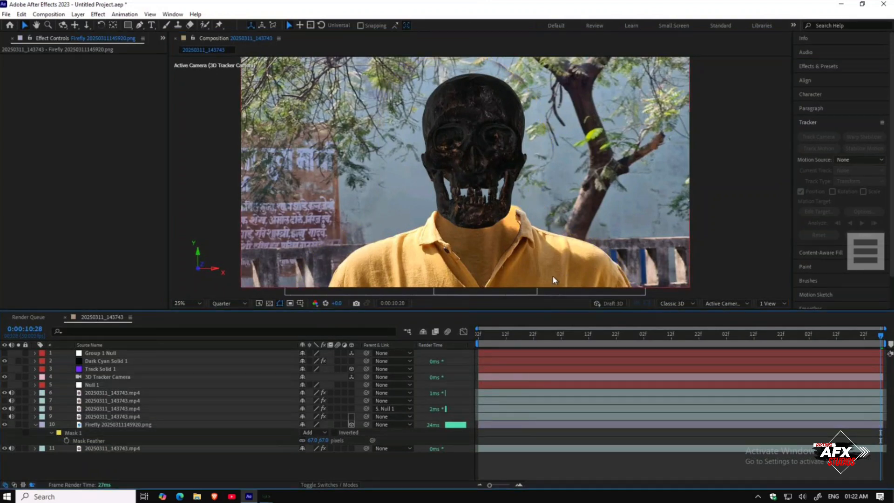
left_click_drag(660, 333, 473, 341)
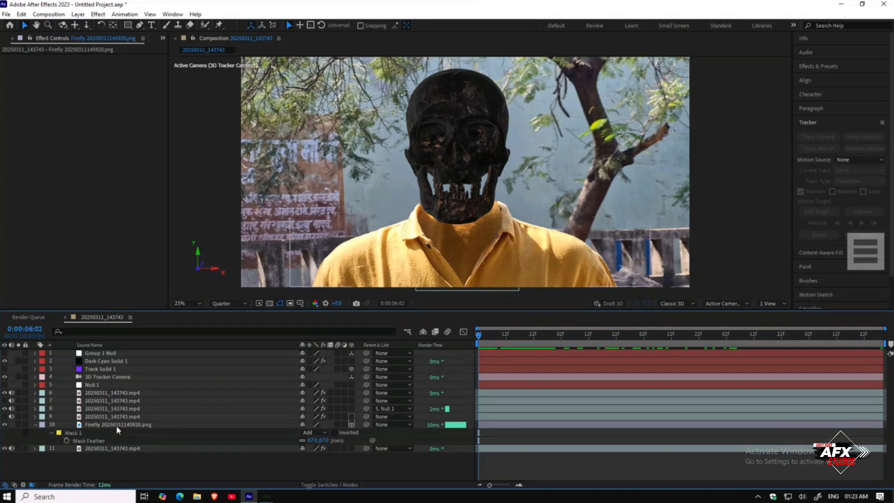
Step: Turn off Accepts Shadows and Accepts Lights in the Firefly layer's Material Options
left_click(93, 425)
left_click(35, 423)
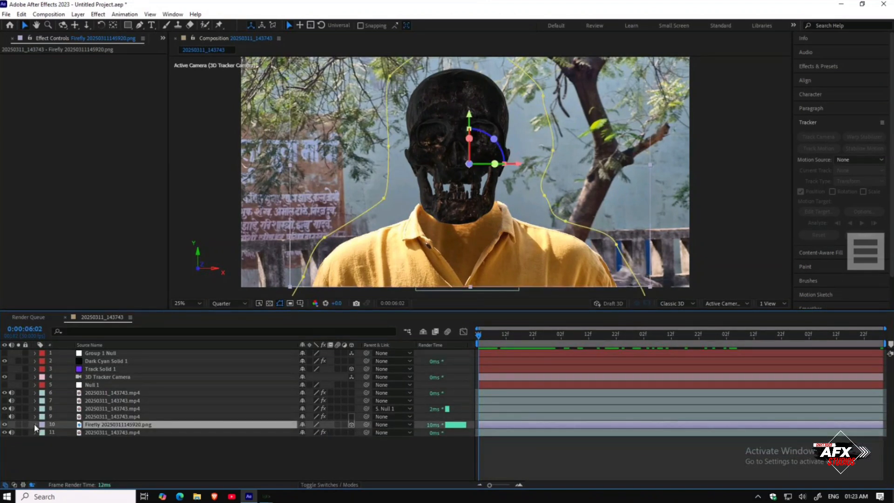
left_click(34, 423)
left_click(42, 476)
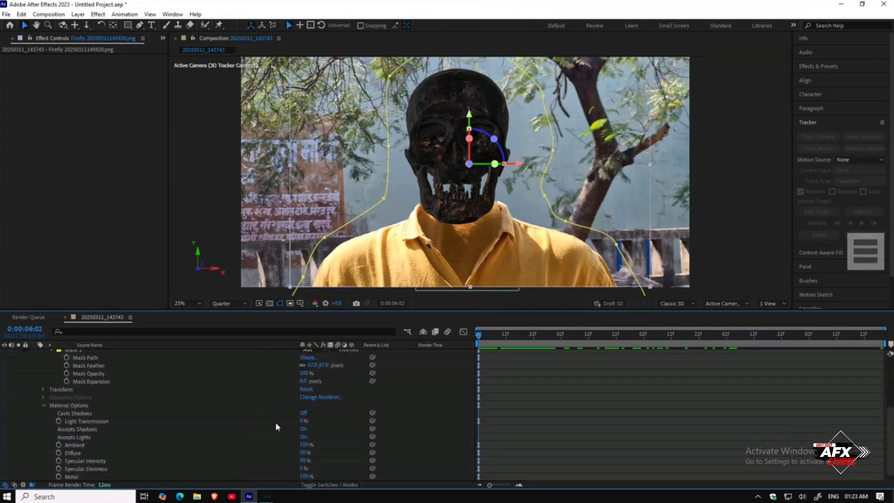
left_click(304, 429)
left_click(303, 436)
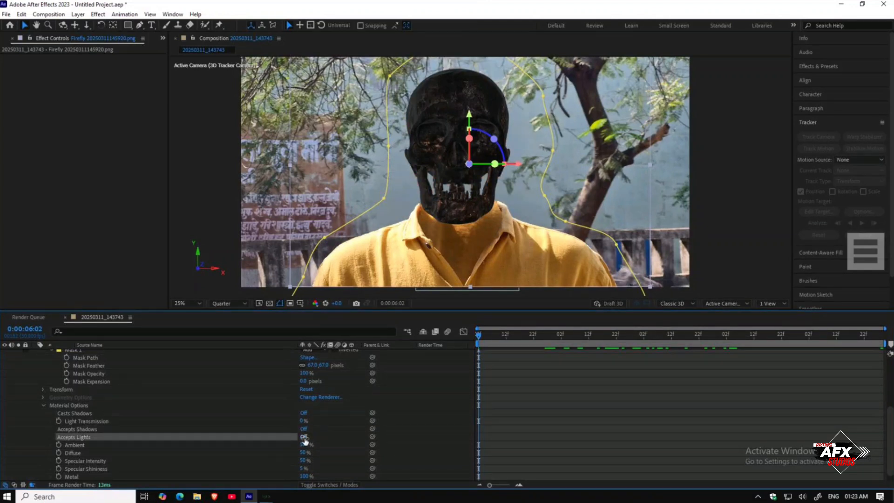
scroll(43, 378, "up", 5)
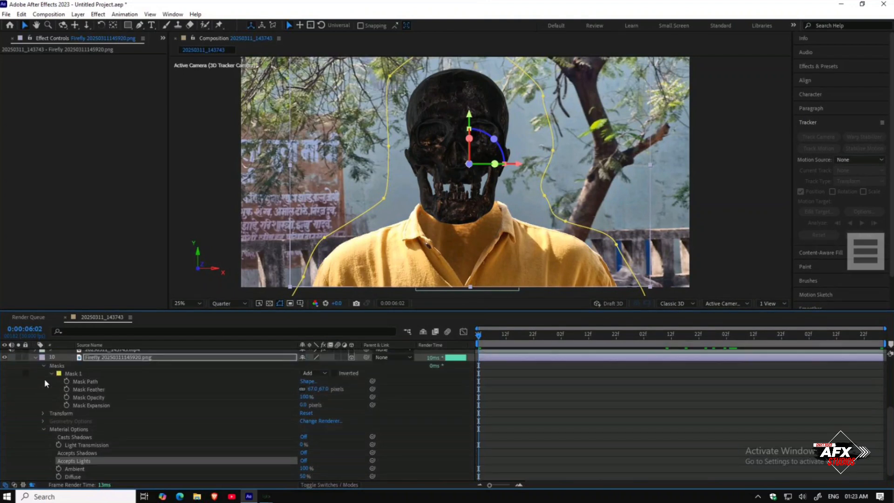
left_click(36, 381)
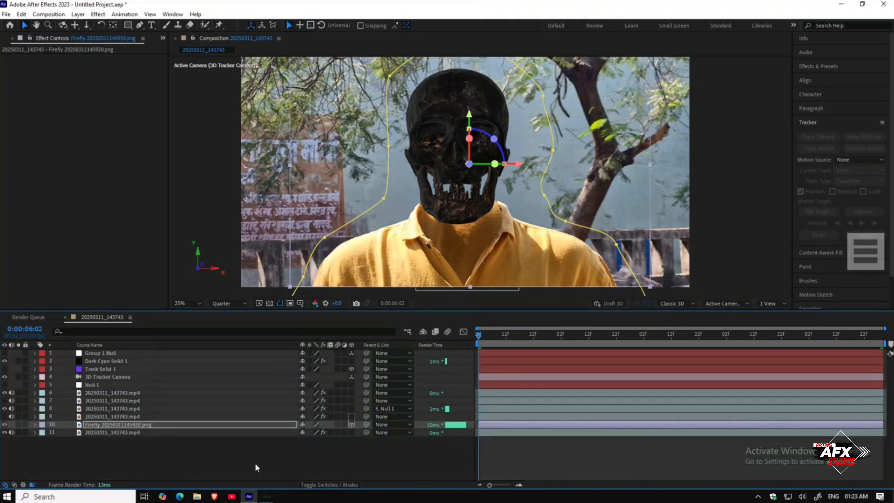
left_click(228, 463)
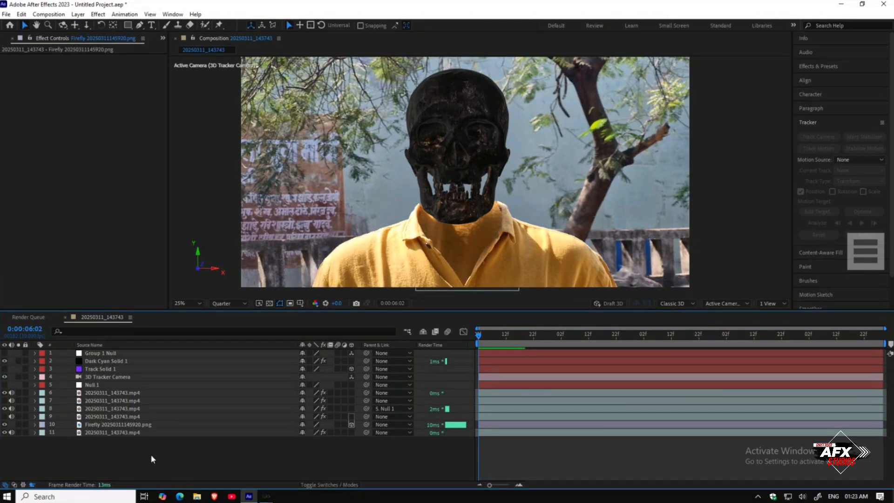
Step: Add a new spot light named Spot Light 1 with a pale yellow colour
right_click(121, 454)
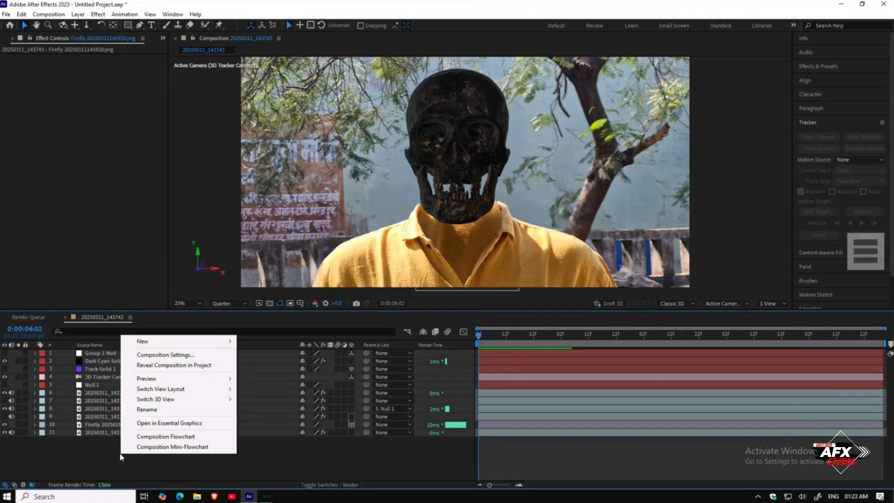
mouse_move(166, 343)
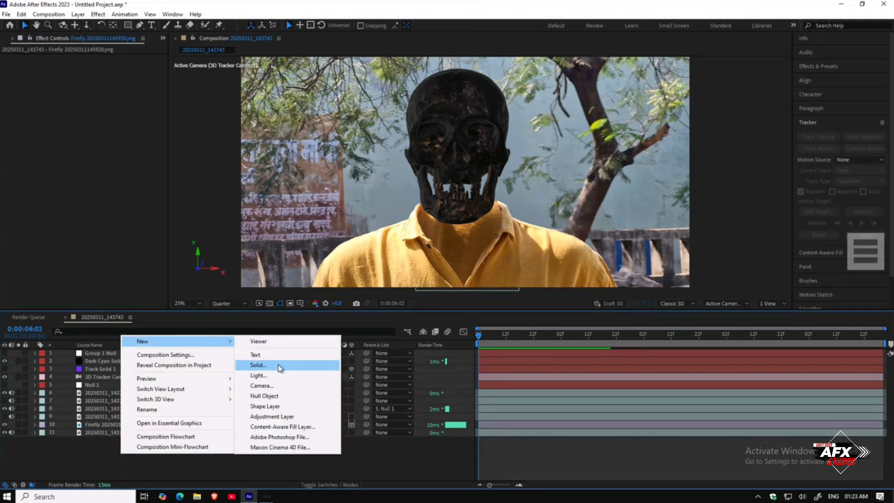
left_click(280, 375)
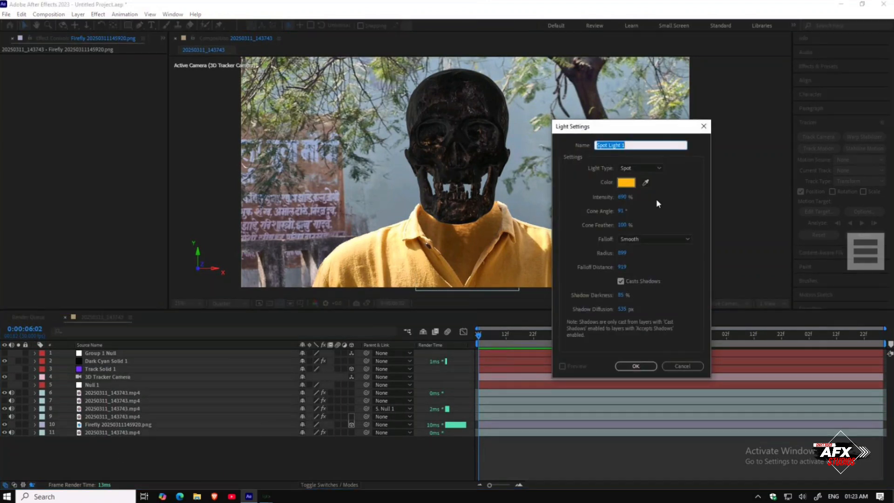
left_click(630, 183)
left_click_drag(422, 202, 389, 192)
left_click(522, 192)
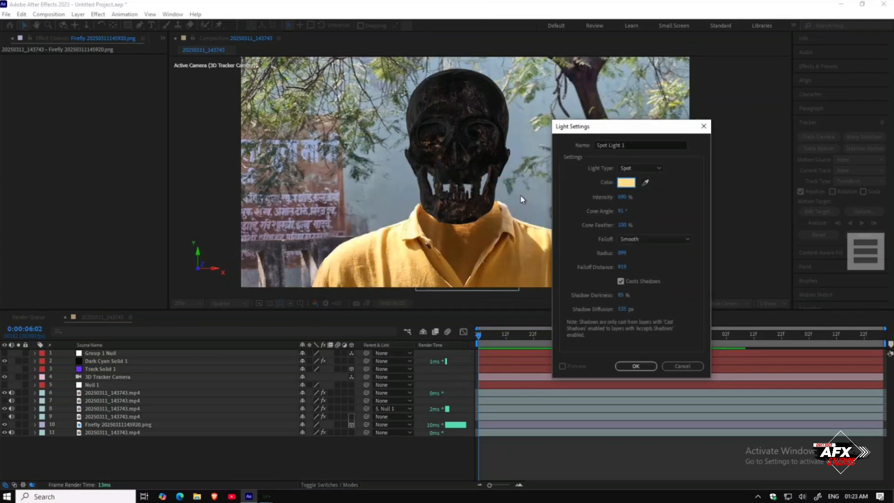
left_click(636, 365)
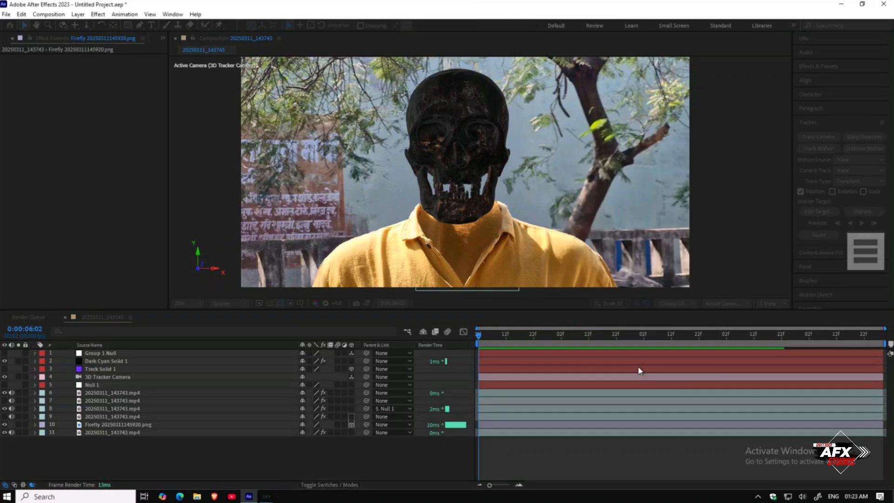
Step: Position the spot light above and to the left of the skull, aimed at the face
left_click_drag(516, 139, 224, 112)
left_click_drag(211, 145, 250, 153)
key("comma")
left_click_drag(551, 139, 549, 162)
left_click_drag(366, 160, 419, 154)
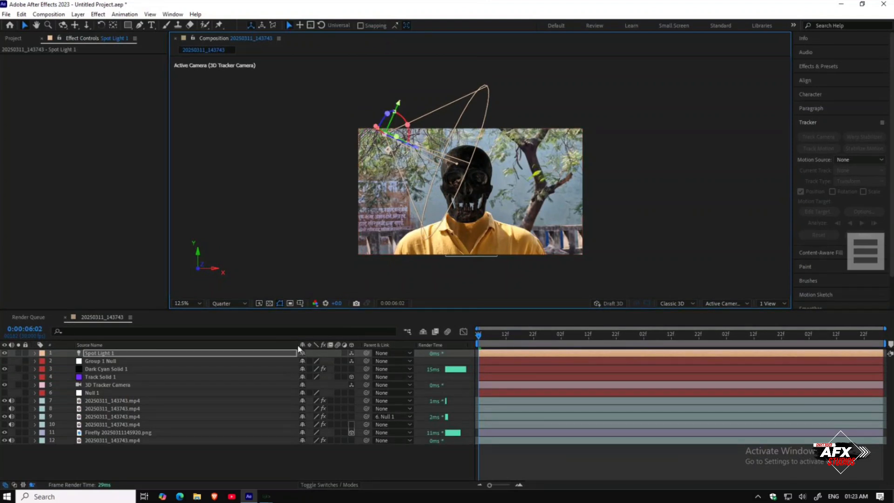
Step: Raise the spot light's intensity to about 10506%
key("t")
left_click_drag(307, 369, 657, 368)
left_click_drag(302, 370, 761, 378)
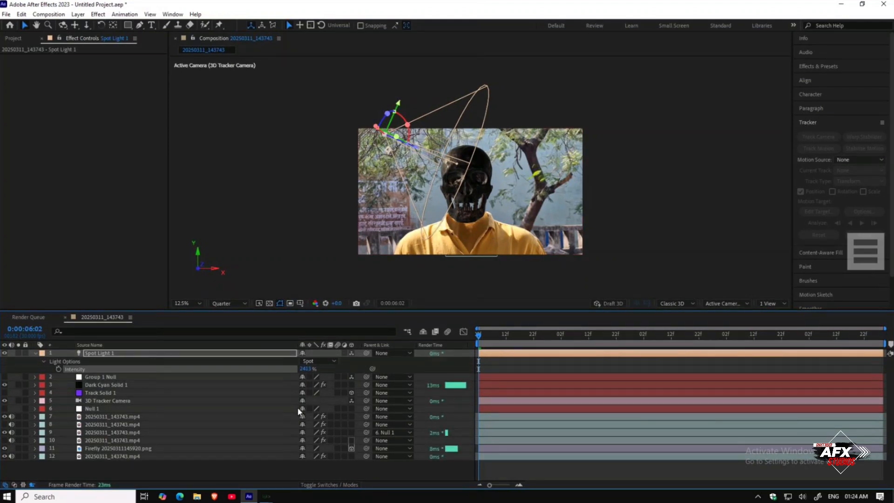
left_click_drag(356, 370, 693, 375)
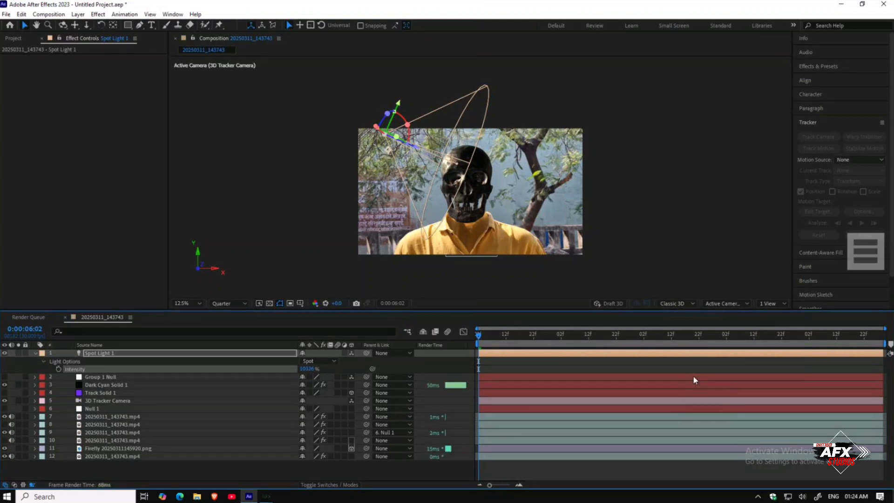
left_click(694, 376)
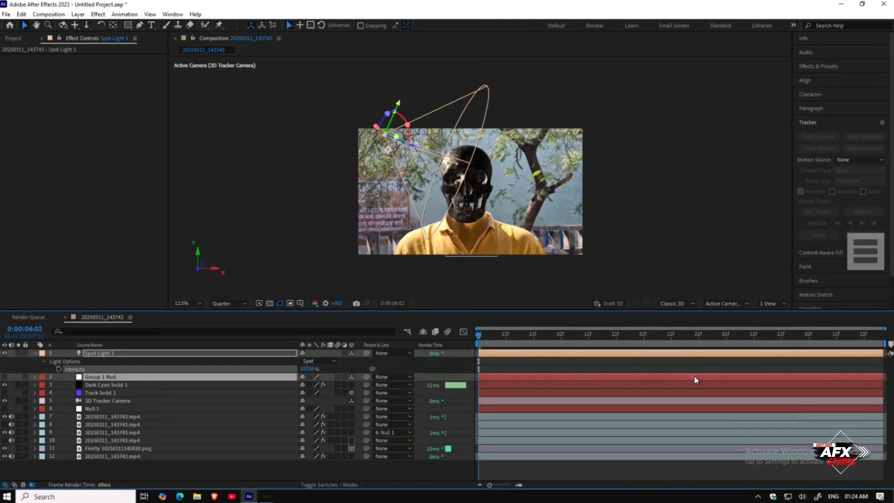
left_click_drag(683, 377, 613, 376)
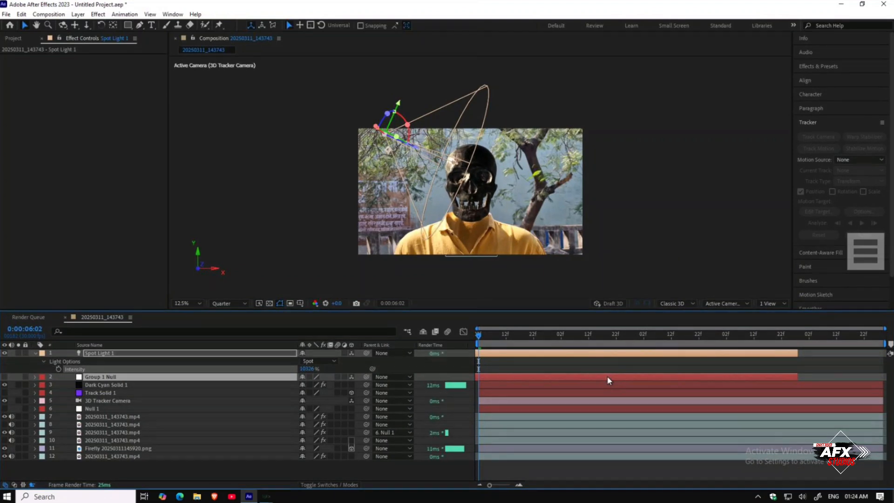
key("ctrl+z")
Step: Lower Spot Light 1's intensity, then collapse the layer's properties
left_click_drag(307, 371, 231, 369)
left_click(202, 465)
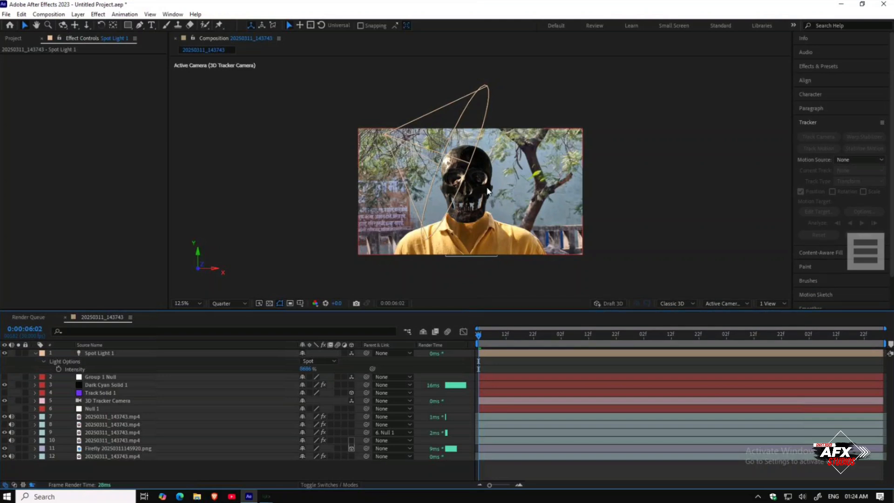
left_click(36, 353)
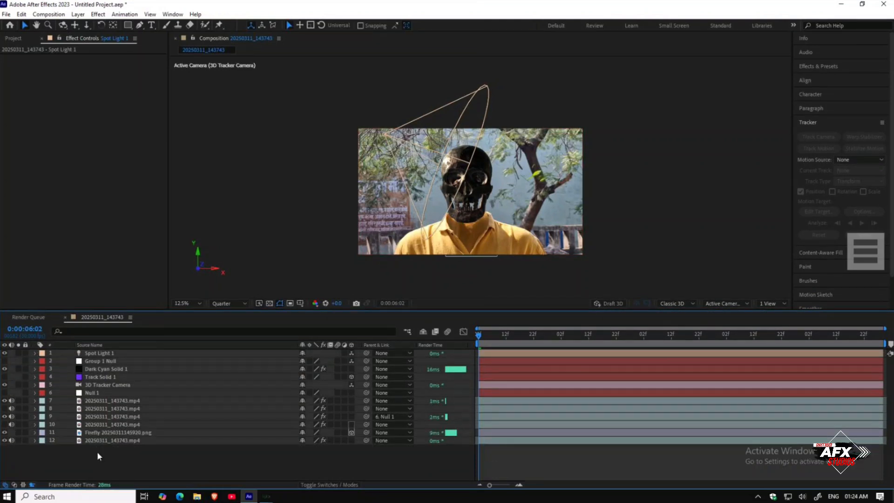
Step: Add a second spot light named Spot Light 2 with its default settings
right_click(97, 455)
mouse_move(149, 340)
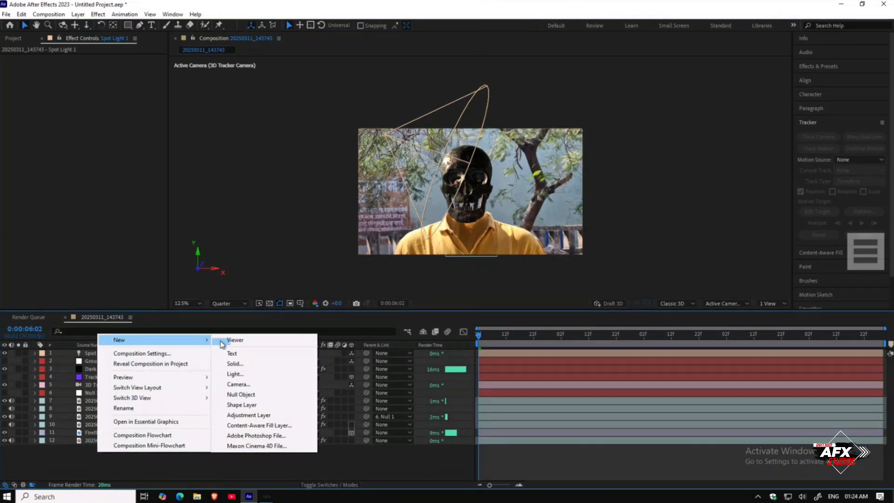
left_click(243, 373)
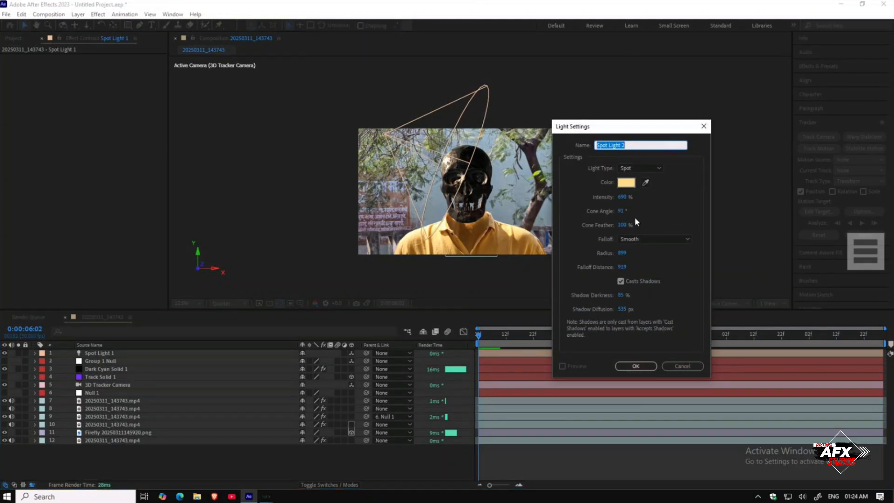
left_click(636, 366)
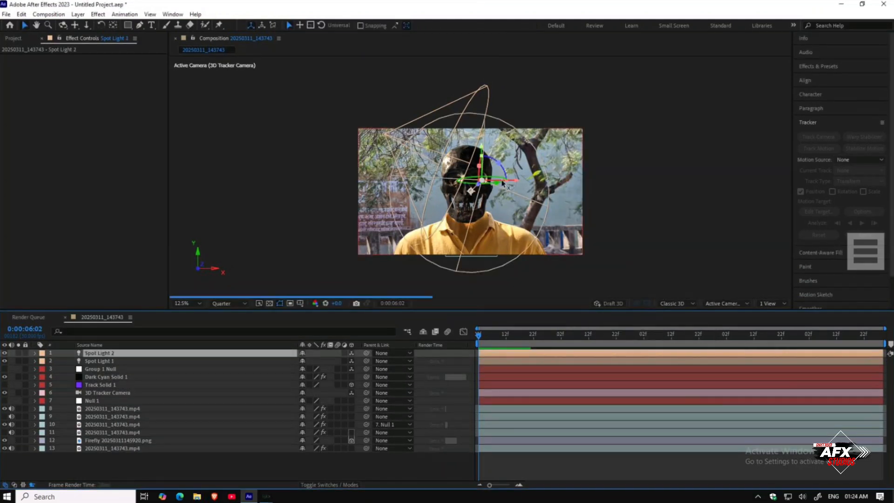
Step: Move Spot Light 2 below and to the right of the skull
left_click_drag(513, 184, 546, 205)
left_click_drag(491, 201, 563, 260)
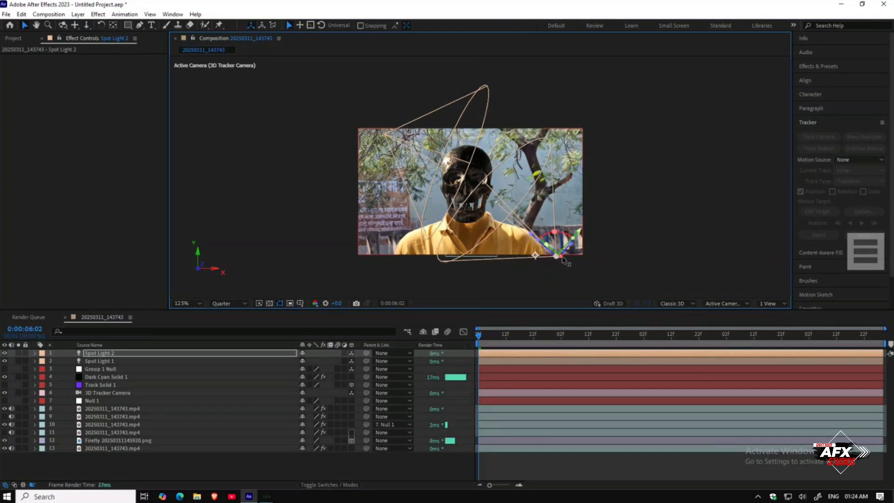
Step: Scrub through the timeline to check the skull's lighting over the shot
scroll(466, 209, "up", 1)
left_click(370, 461)
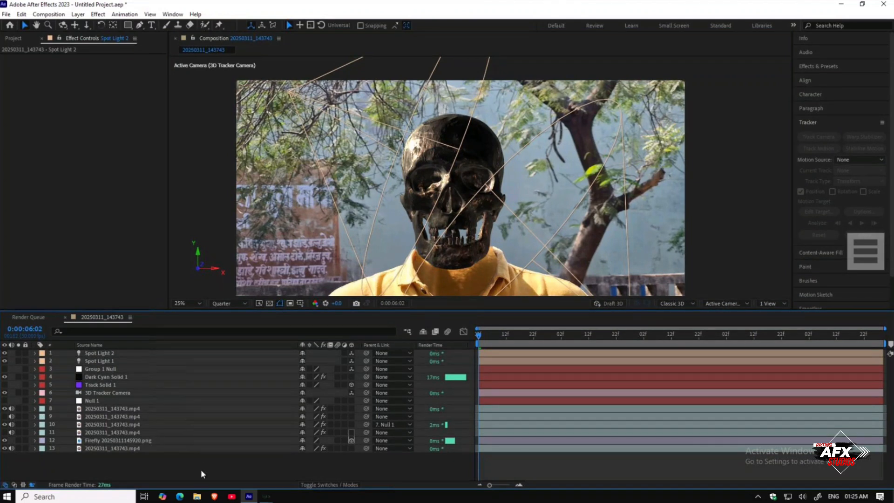
left_click_drag(495, 335, 847, 348)
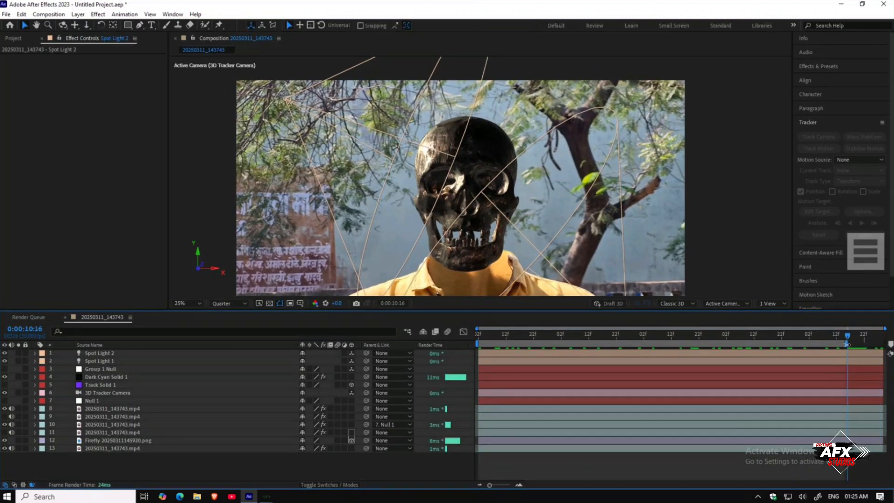
left_click_drag(846, 340, 751, 342)
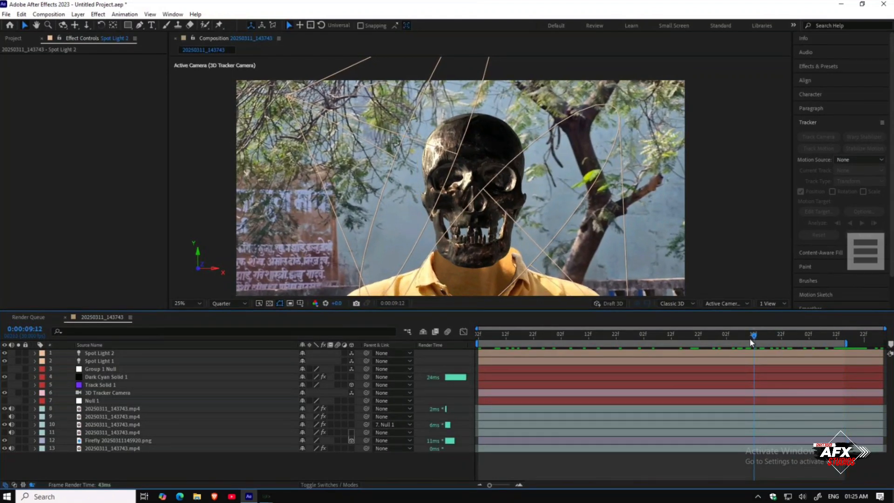
Step: Reshape the Firefly layer's mask points along the right side of the head area
left_click(97, 440)
left_click_drag(488, 103, 559, 119)
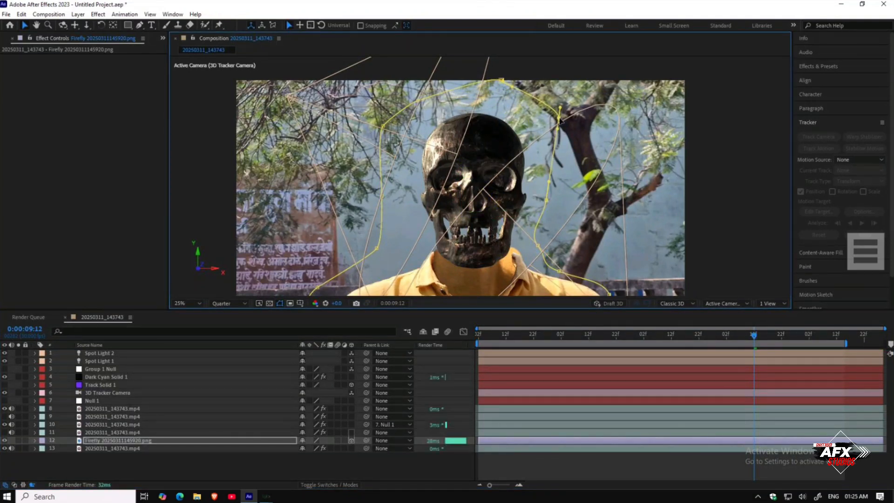
left_click_drag(546, 200, 560, 205)
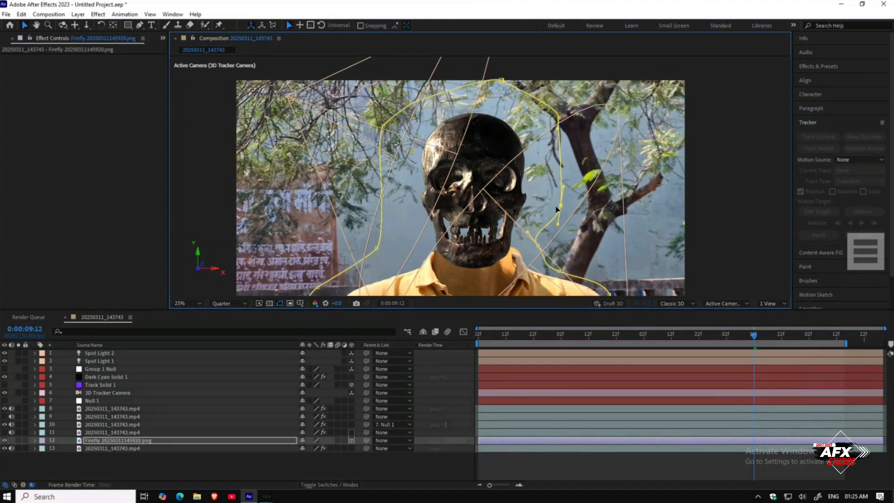
left_click_drag(538, 245, 565, 235)
left_click_drag(559, 271, 577, 260)
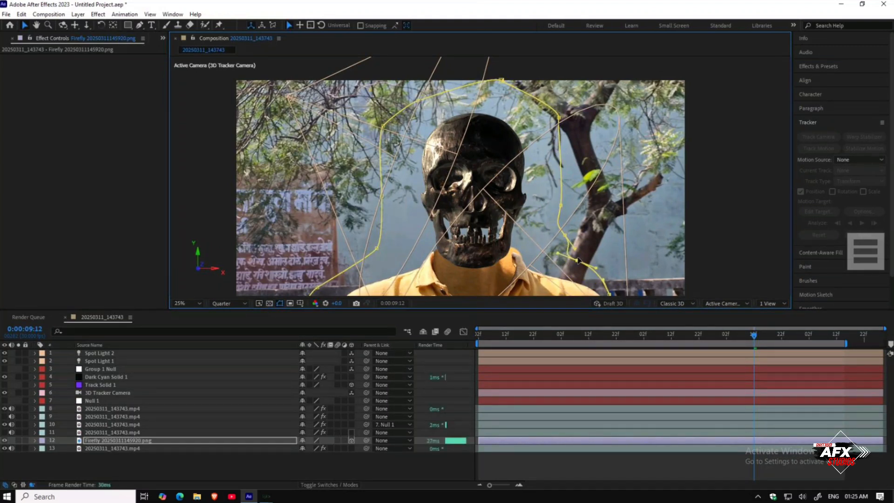
left_click(334, 460)
scroll(482, 204, "down", 1)
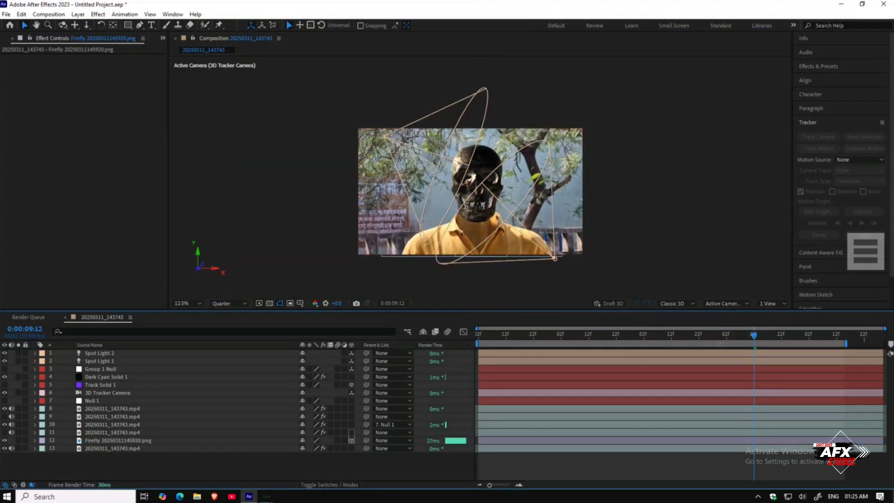
Step: Save the project as ghost rider in the skull-salazar-downloadable folder
left_click_drag(746, 339, 460, 334)
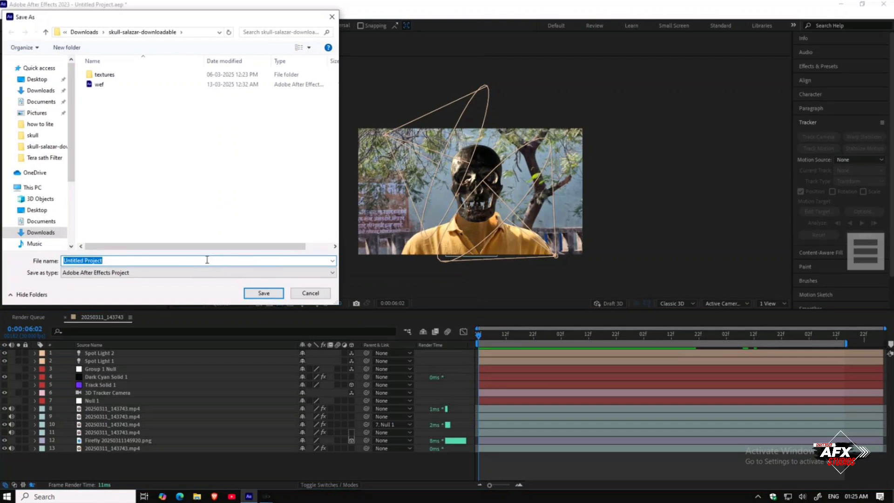
left_click(196, 263)
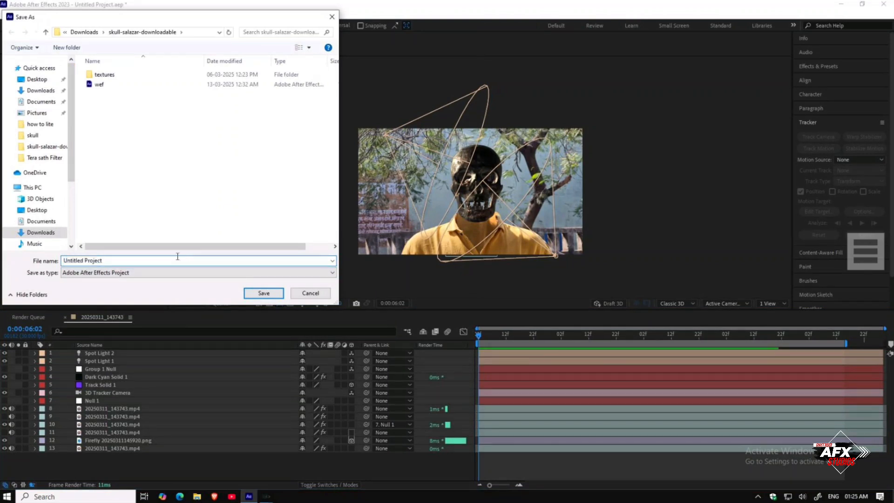
left_click_drag(177, 256, 46, 256)
type("gh")
key("Return")
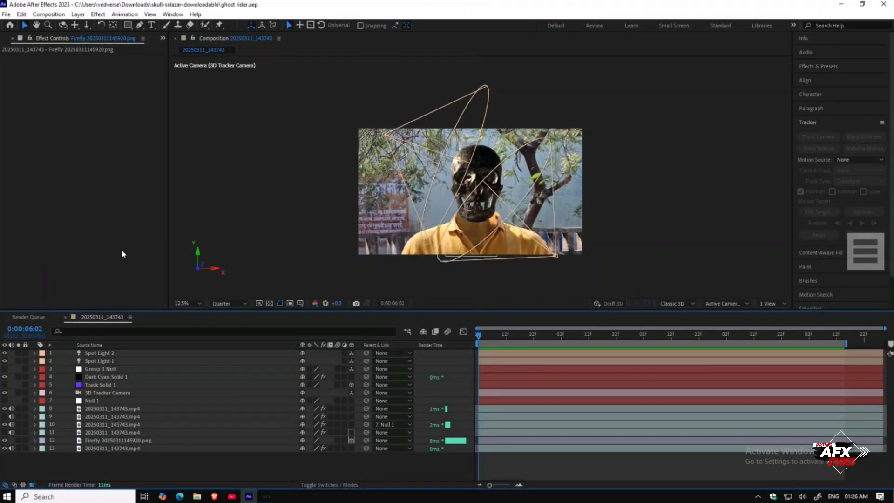
scroll(588, 240, "up", 2)
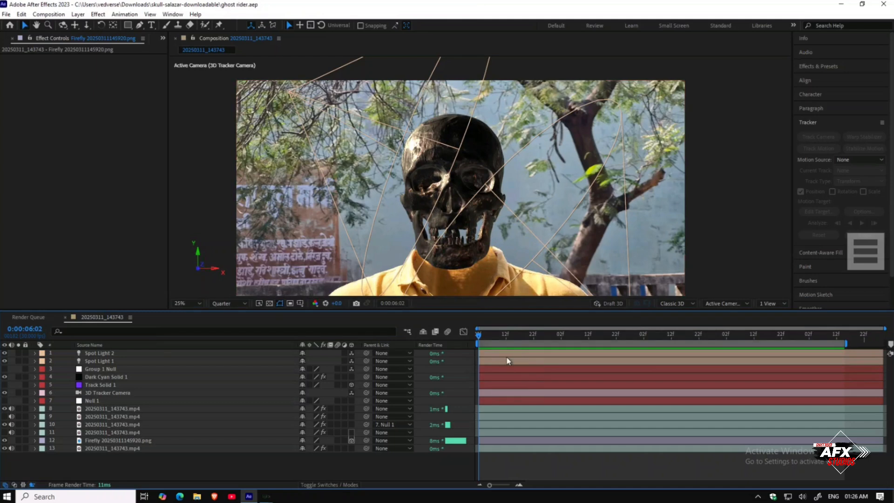
left_click_drag(482, 341, 432, 338)
left_click(883, 5)
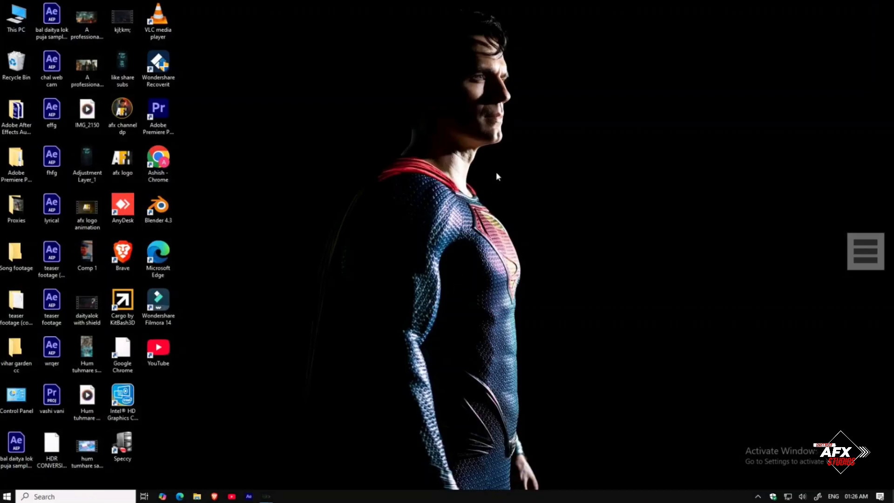
right_click(488, 144)
left_click(513, 170)
right_click(513, 170)
left_click(530, 201)
right_click(530, 201)
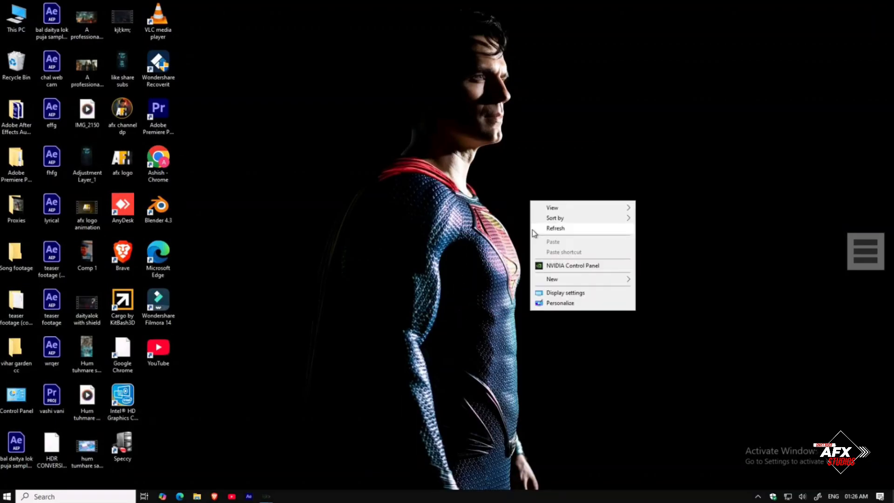
left_click(534, 230)
Step: Switch to EmberGen and open the recent Flyt project
left_click(8, 496)
left_click(65, 232)
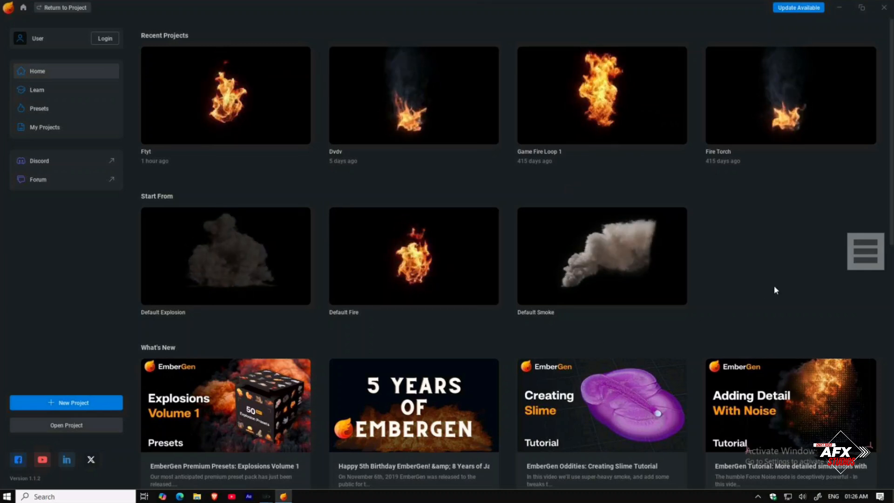
scroll(774, 287, "down", 1)
scroll(774, 287, "up", 1)
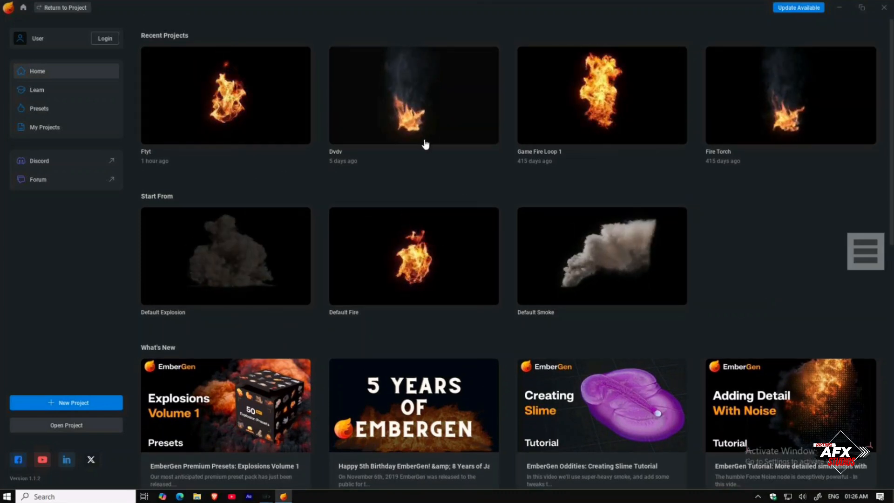
left_click(246, 125)
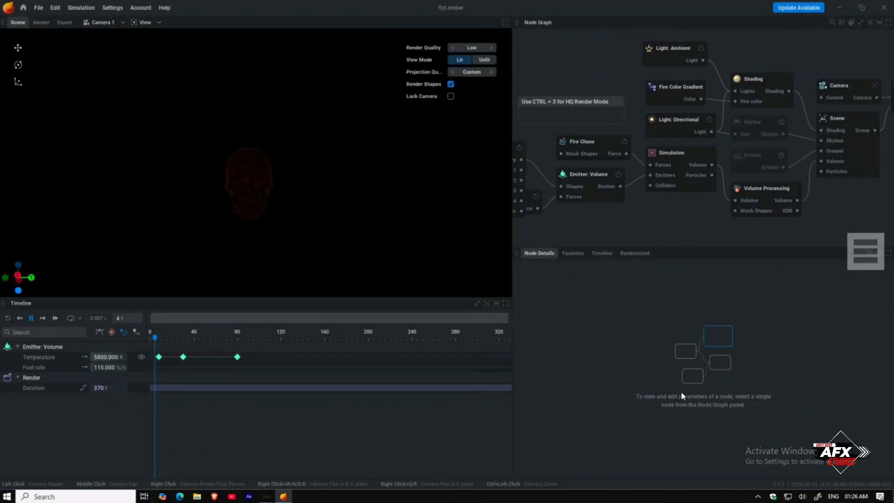
Step: Preview the fire simulation and delete the Import node from the node graph
left_click_drag(173, 340, 269, 341)
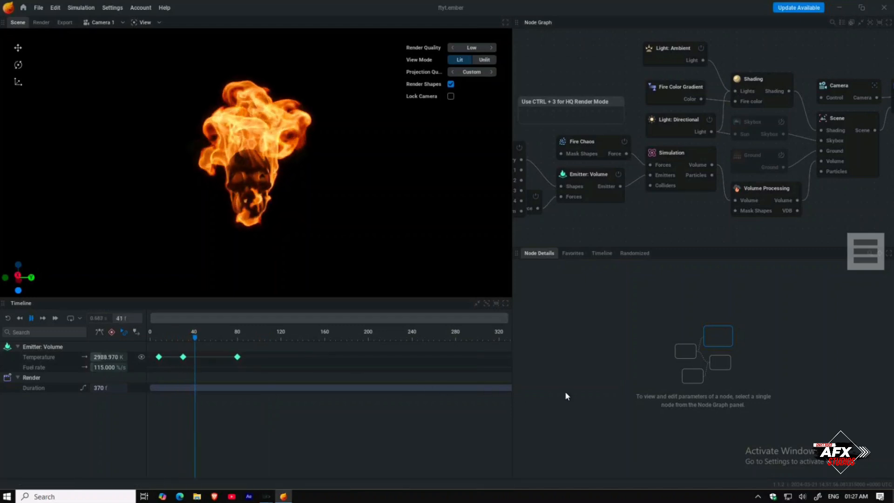
key("space")
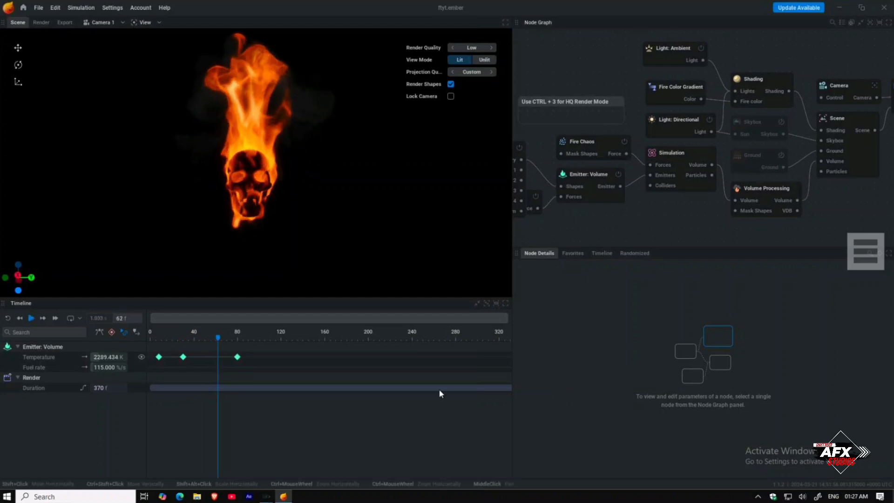
left_click_drag(561, 229, 623, 219)
left_click(557, 138)
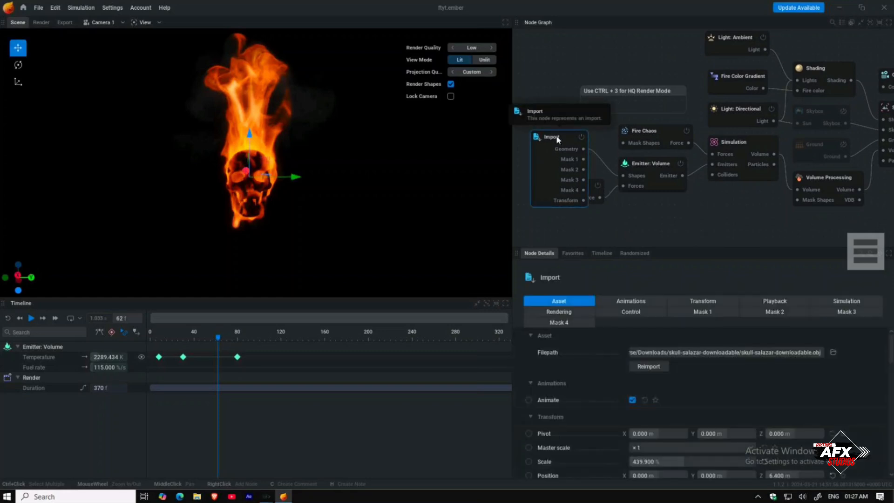
key("Delete")
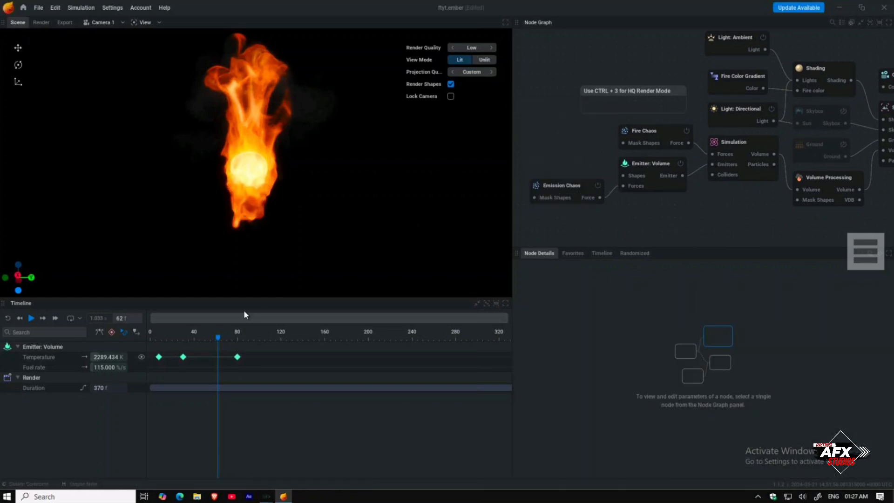
Step: Open the Fire Torch recent project without saving changes to the current one
key("space")
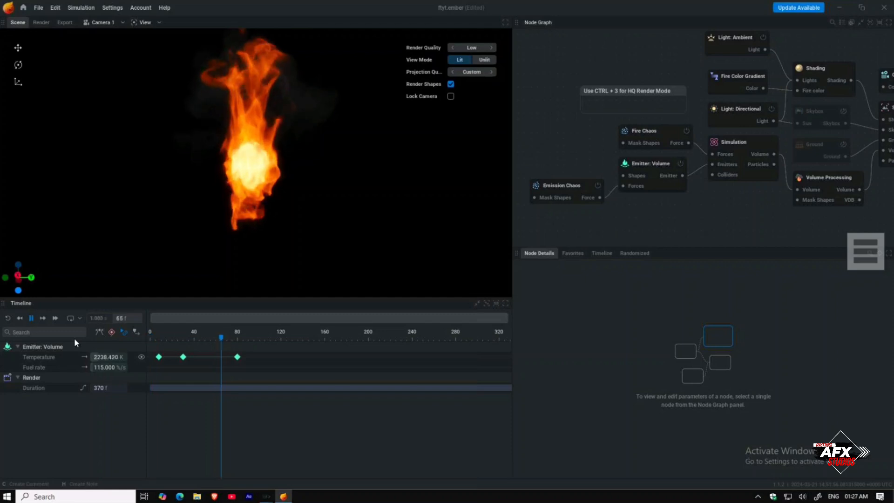
key("space")
left_click(23, 8)
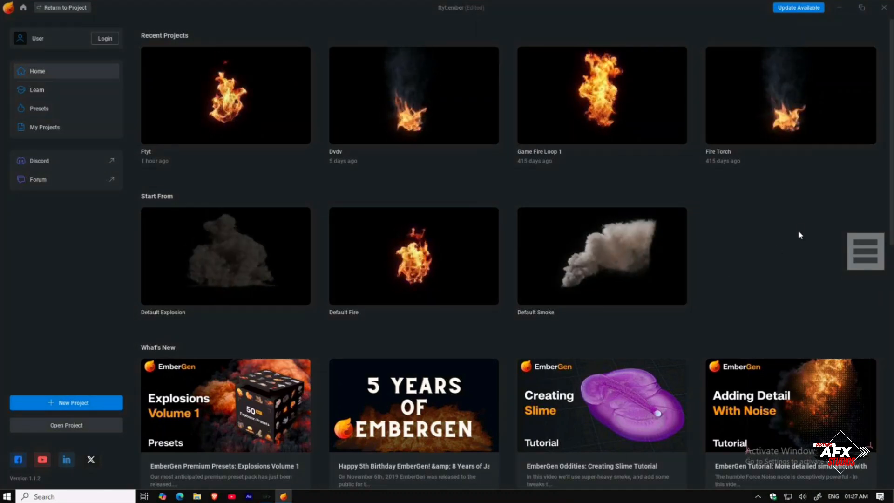
left_click(773, 111)
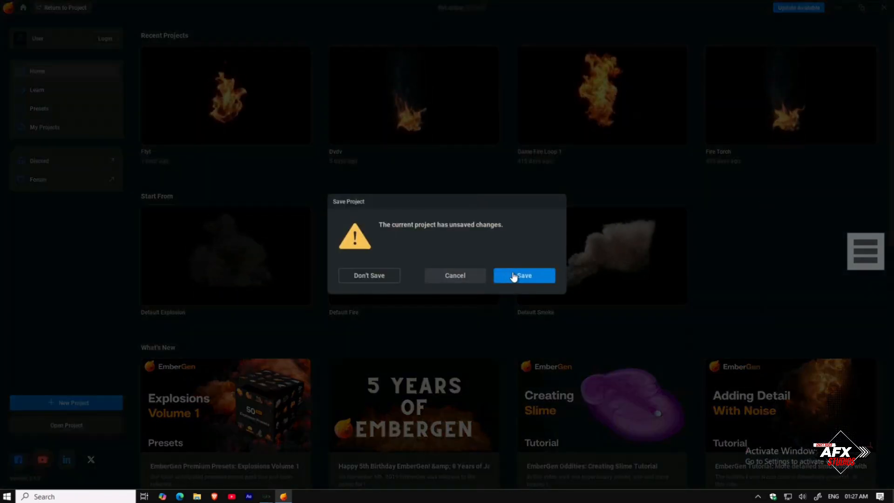
left_click(355, 276)
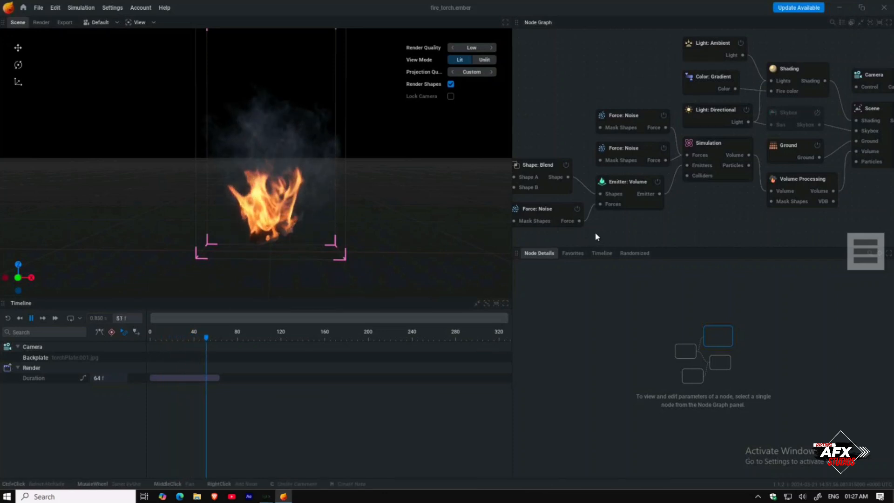
Step: Delete the Shape: Primitive node from the Fire Torch node graph
left_click_drag(595, 231, 719, 210)
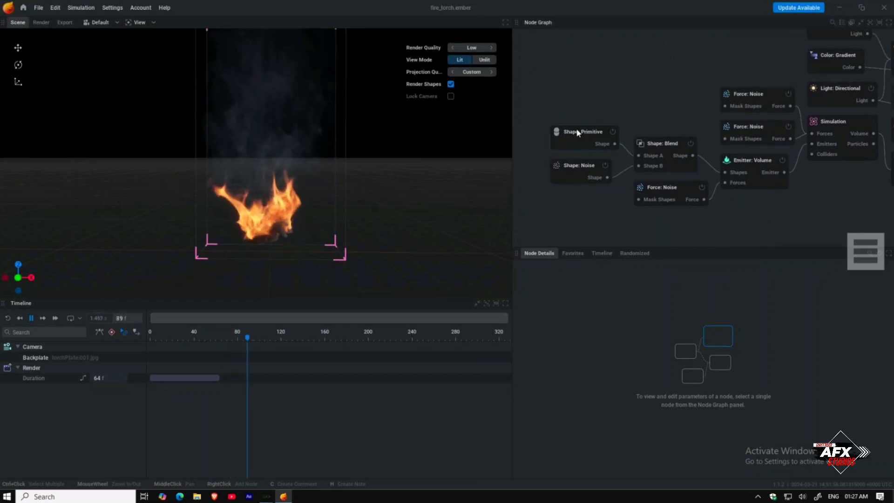
left_click(577, 132)
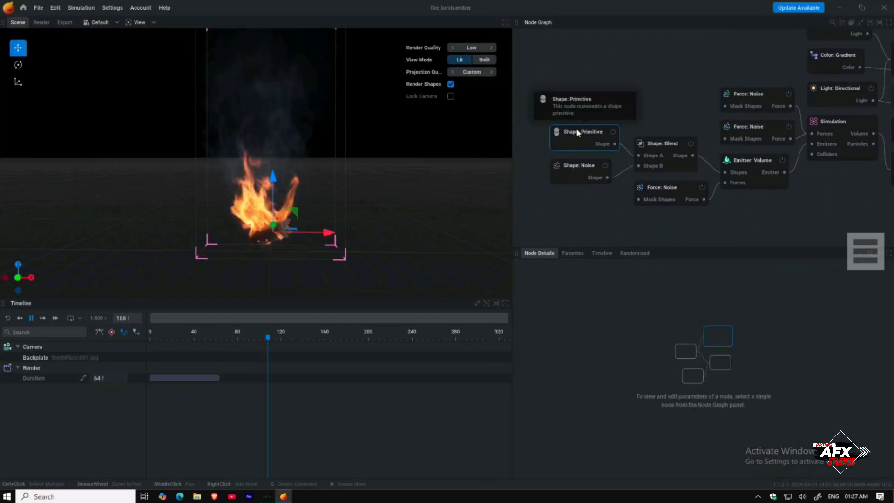
key("Delete")
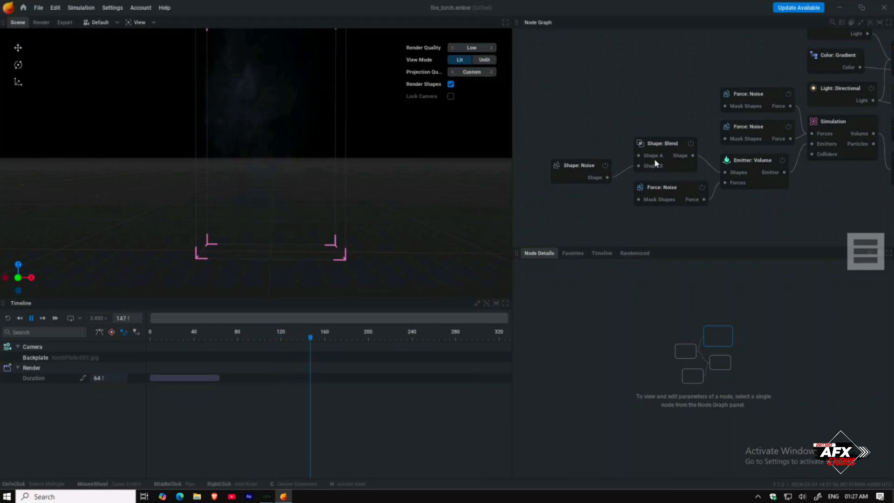
Step: Add an Import node feeding the Shape: Blend node, load skull-salazar-downloadable as its mesh, and raise it upward
left_click_drag(638, 157, 606, 144)
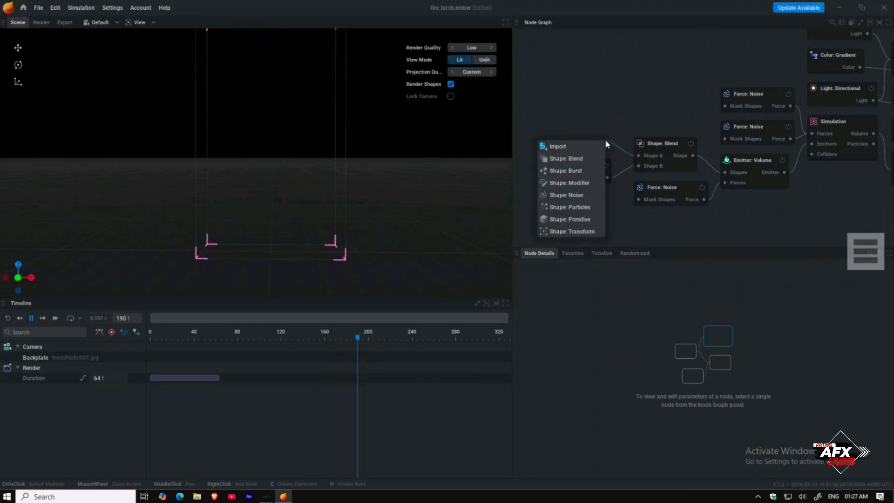
left_click(569, 152)
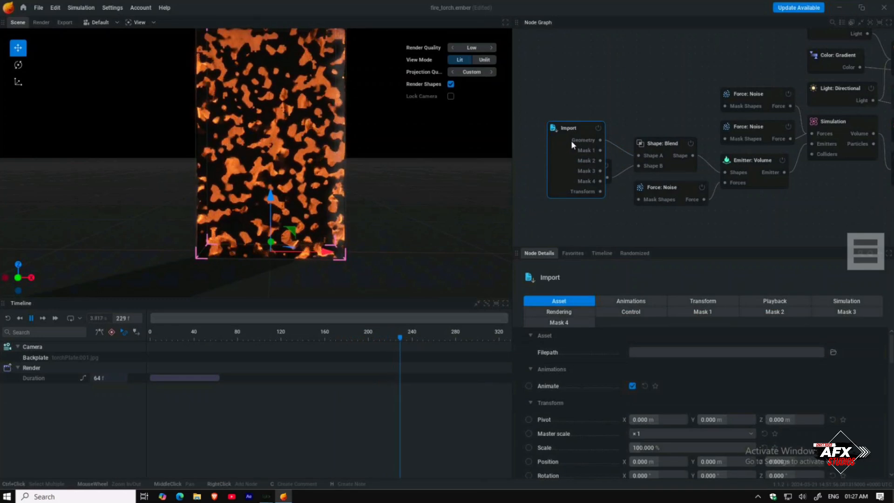
left_click(832, 351)
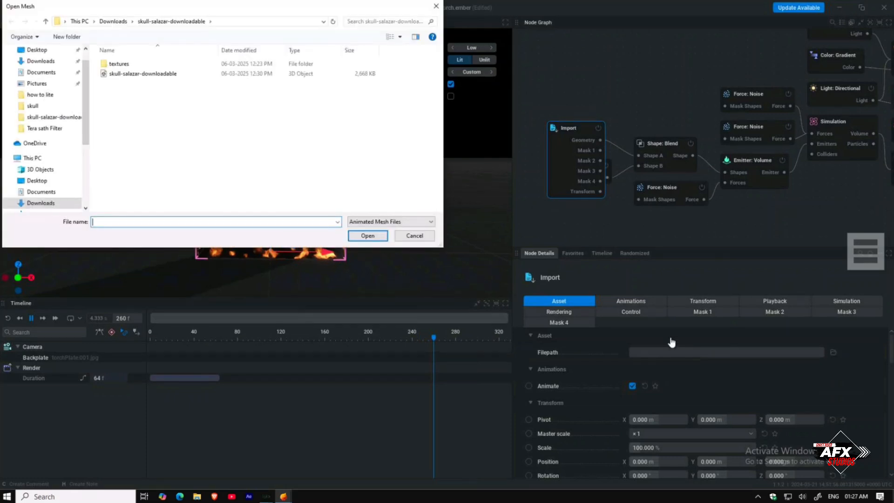
double_click(159, 74)
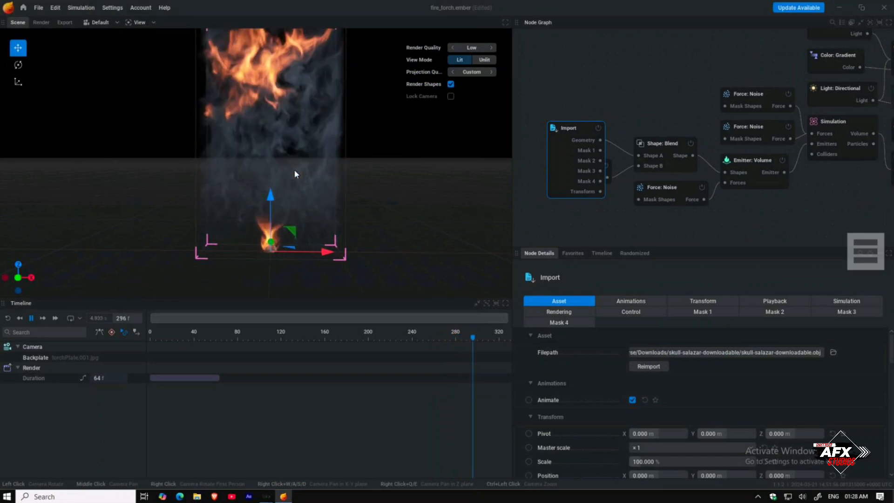
left_click_drag(270, 200, 271, 172)
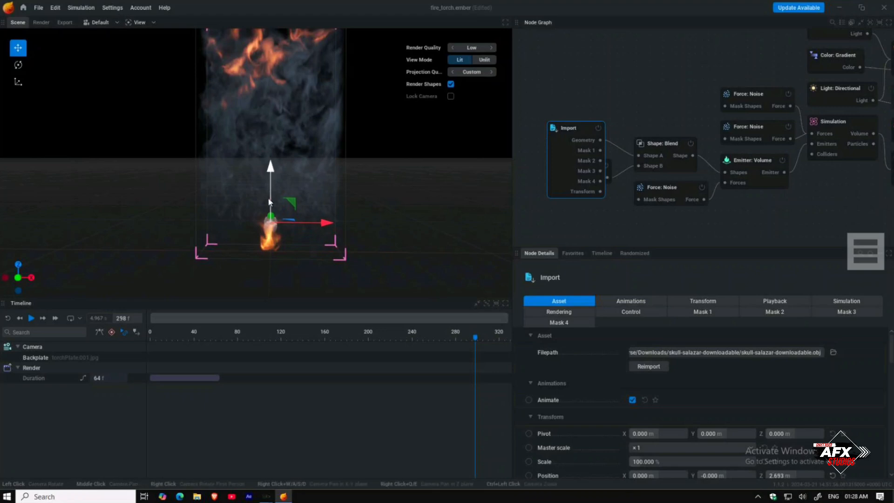
Step: Switch the viewport to look through the Camera node
scroll(269, 203, "up", 2)
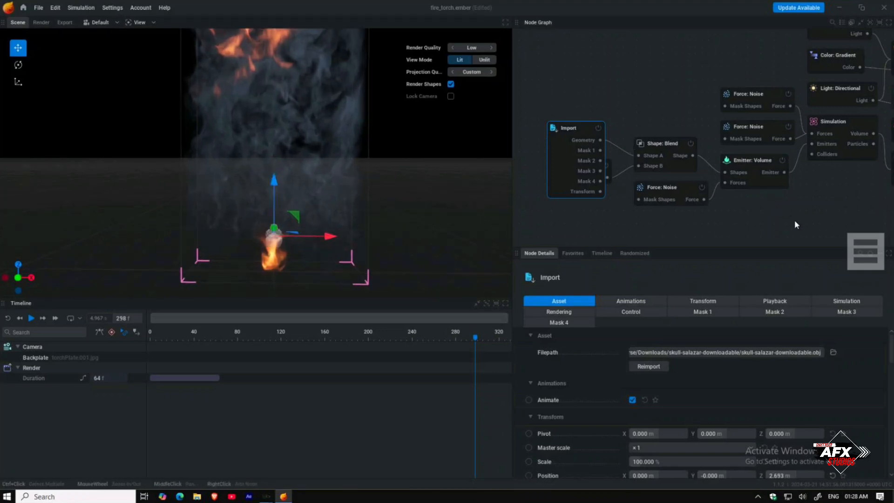
left_click_drag(794, 219, 696, 235)
left_click_drag(317, 242, 304, 264)
scroll(297, 202, "up", 1)
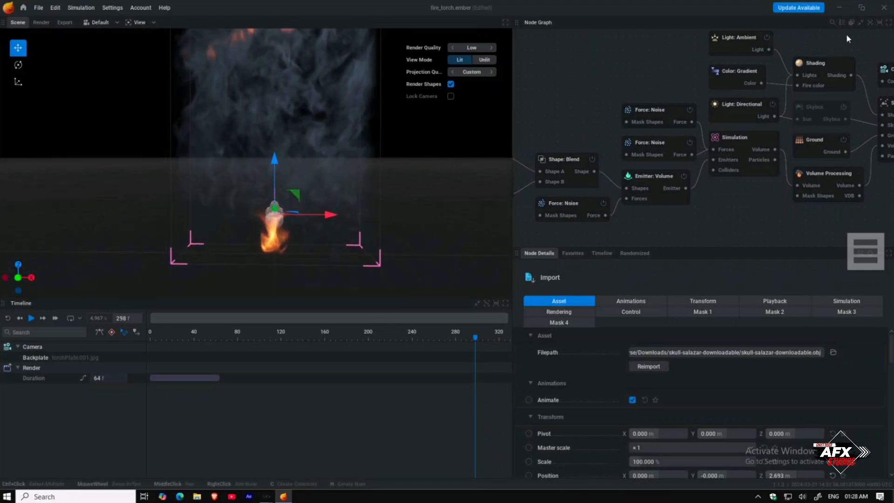
left_click(883, 69)
left_click_drag(853, 77, 746, 84)
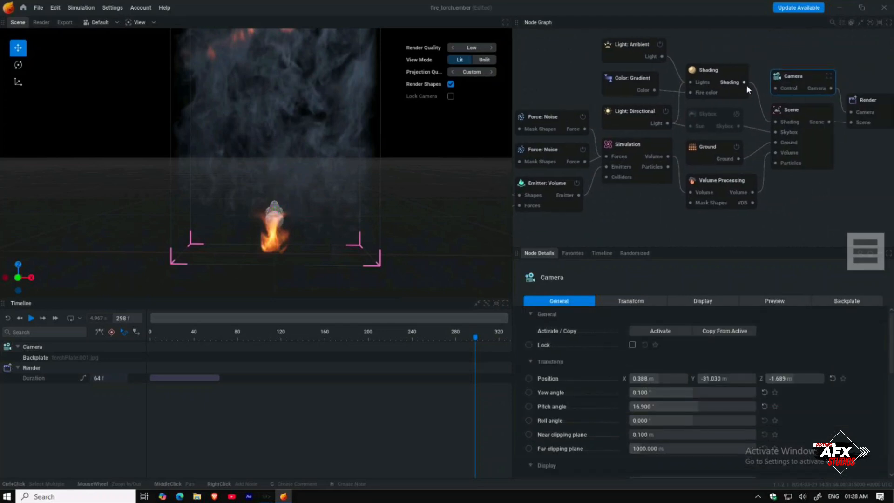
left_click(832, 78)
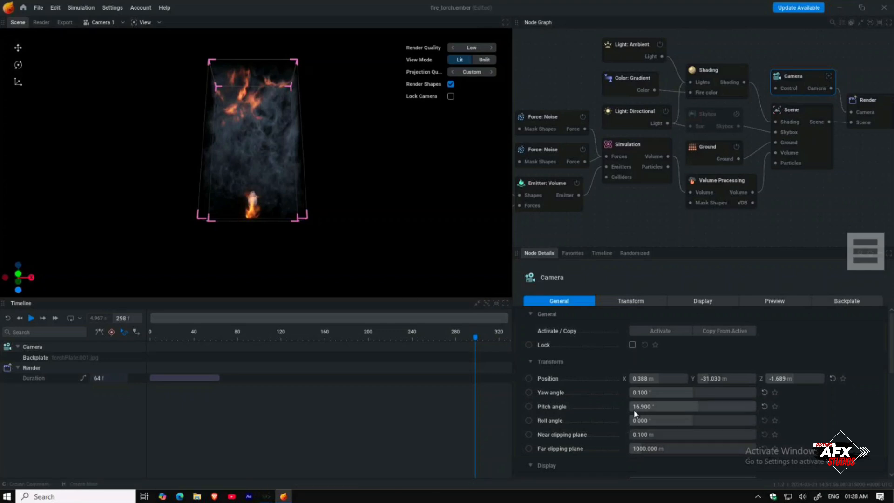
Step: Try changing the camera's pitch and roll angles, then undo those changes
left_click_drag(650, 392, 629, 406)
key("ctrl+z")
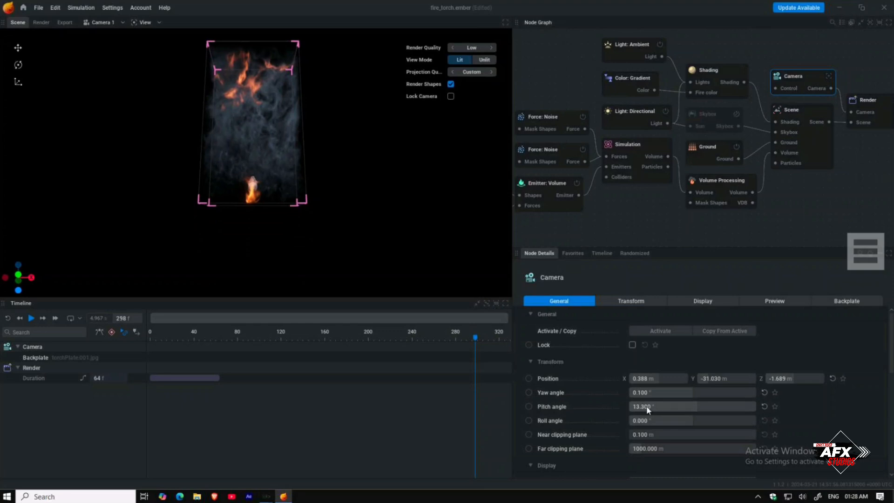
left_click_drag(647, 420, 674, 420)
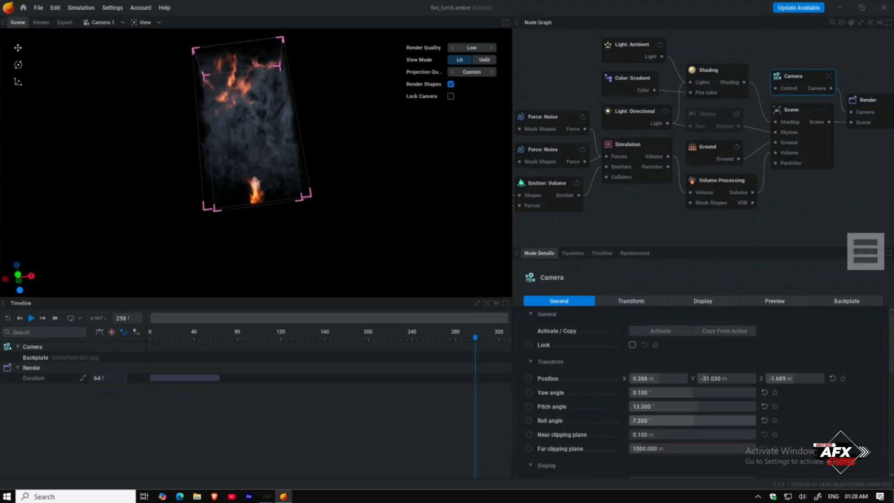
key("ctrl+z")
key("ctrl+z")
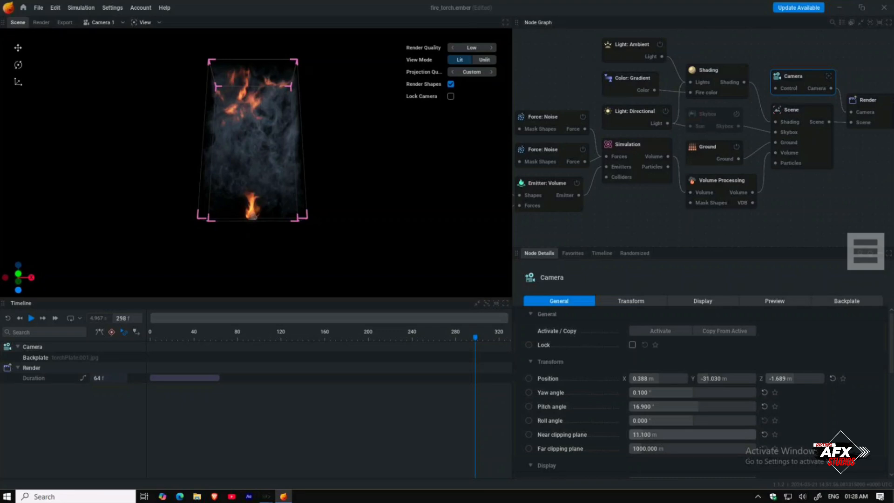
Step: Set the camera's near clipping plane to 0.001 m, far clipping plane to 1375.3 m, and raise its Z position to about 3.6 m
left_click_drag(683, 435, 648, 434)
left_click_drag(644, 451, 624, 451)
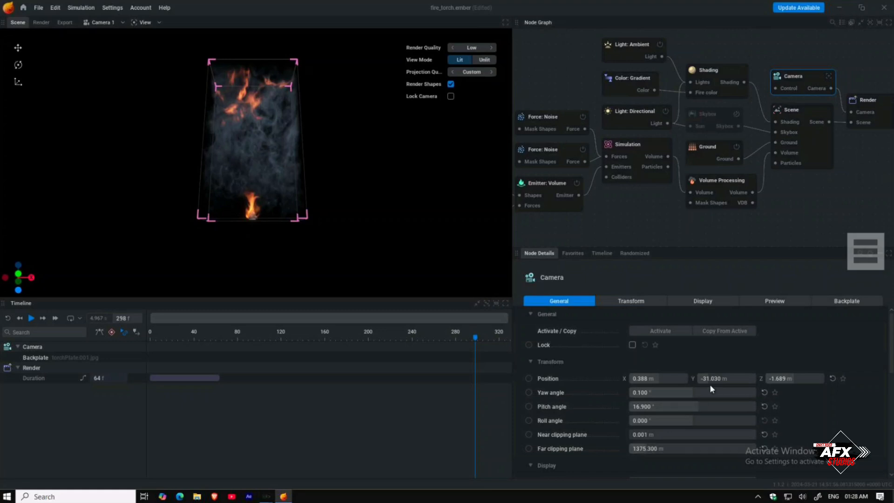
left_click_drag(780, 379, 791, 379)
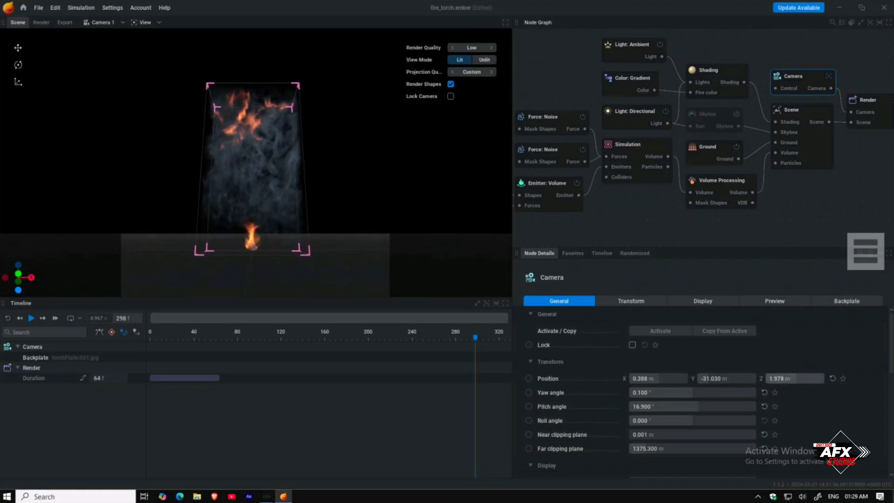
left_click(637, 301)
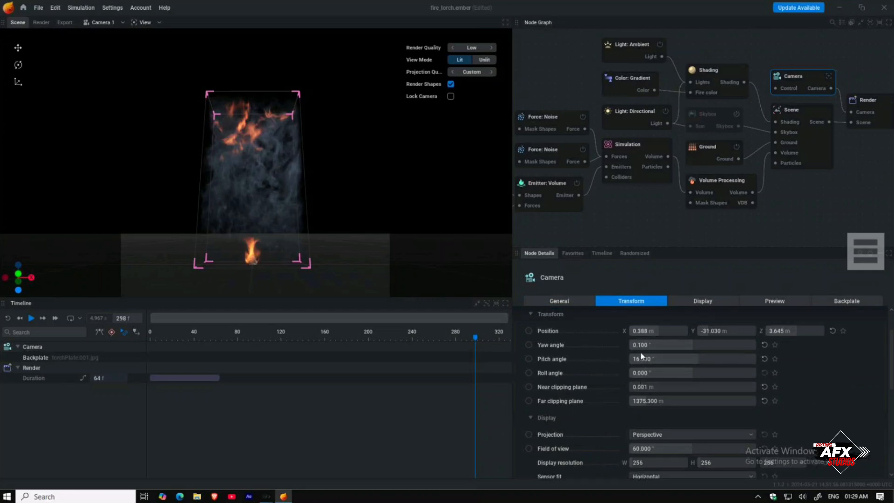
mouse_move(641, 347)
left_mouse_down()
mouse_move(726, 348)
mouse_move(641, 347)
left_mouse_up()
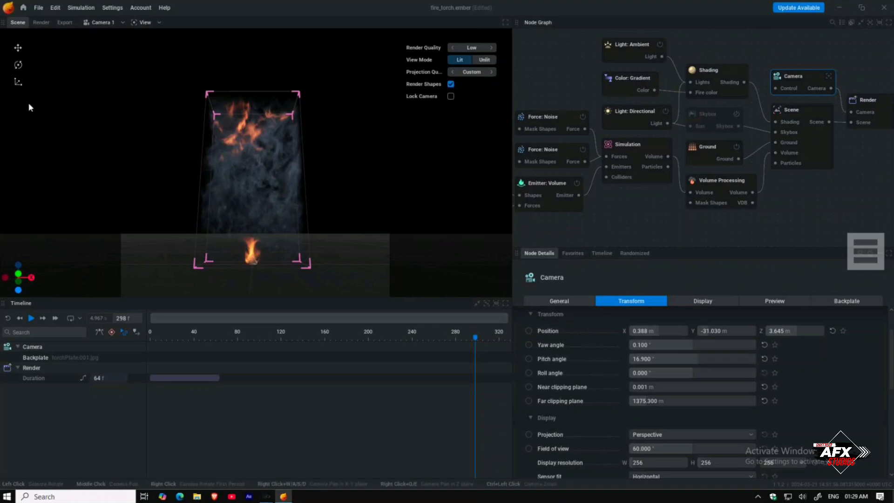
Step: Select the imported skull, scale it to 255.1%, and move it up to about 4.67 m in Z
left_click_drag(523, 132, 686, 130)
left_click(526, 150)
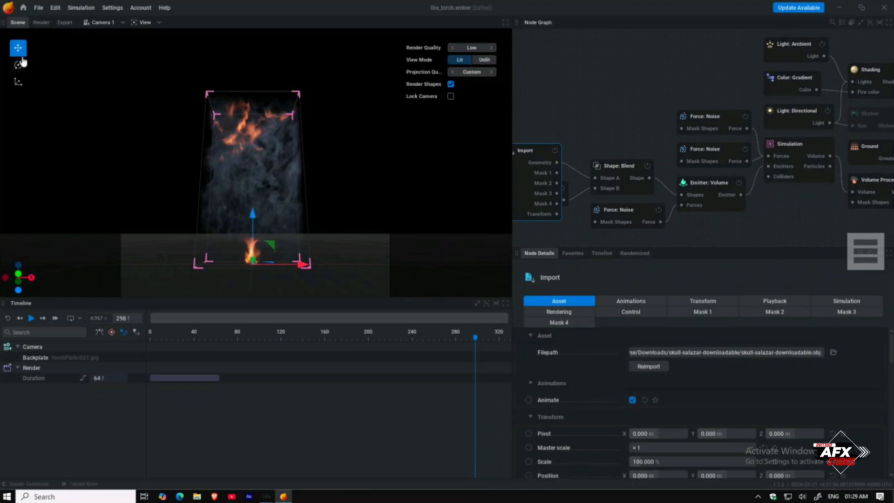
left_click_drag(252, 213, 253, 185)
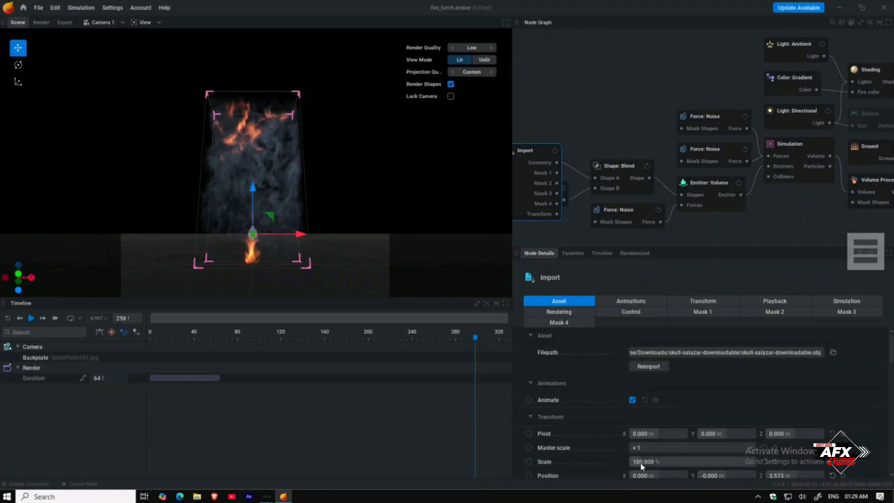
left_click_drag(661, 461, 693, 462)
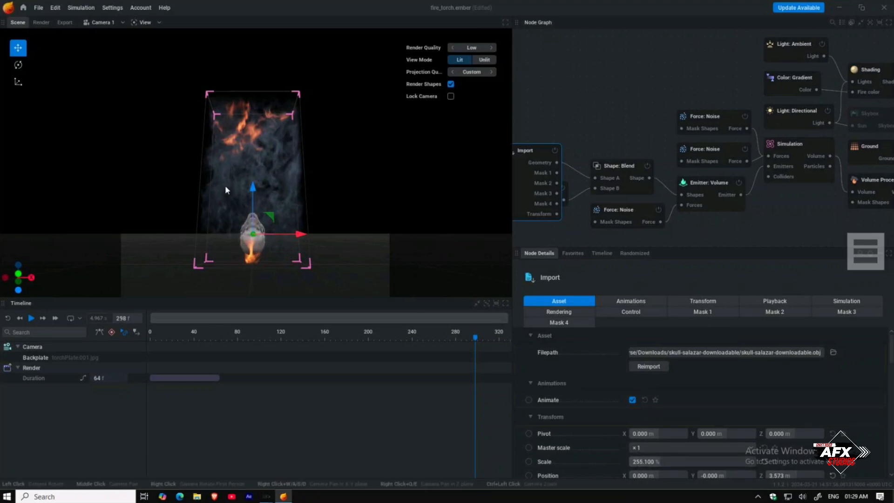
left_click_drag(253, 189, 248, 290)
Step: Switch to the rotate tool and rotate the skull slightly around its vertical axis
left_click(18, 65)
scroll(255, 265, "down", 1)
scroll(256, 261, "up", 2)
left_click_drag(309, 227, 324, 156)
scroll(302, 231, "up", 2)
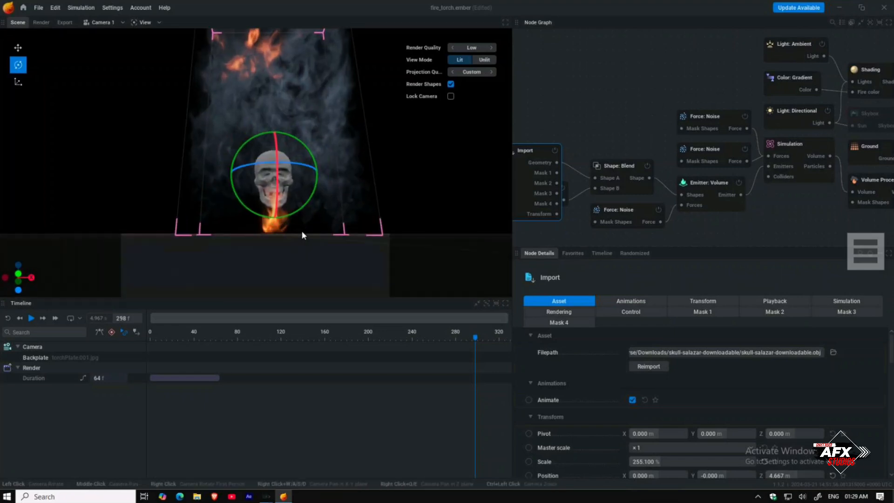
left_click_drag(302, 231, 272, 255)
scroll(273, 254, "up", 1)
left_click_drag(118, 131, 122, 131)
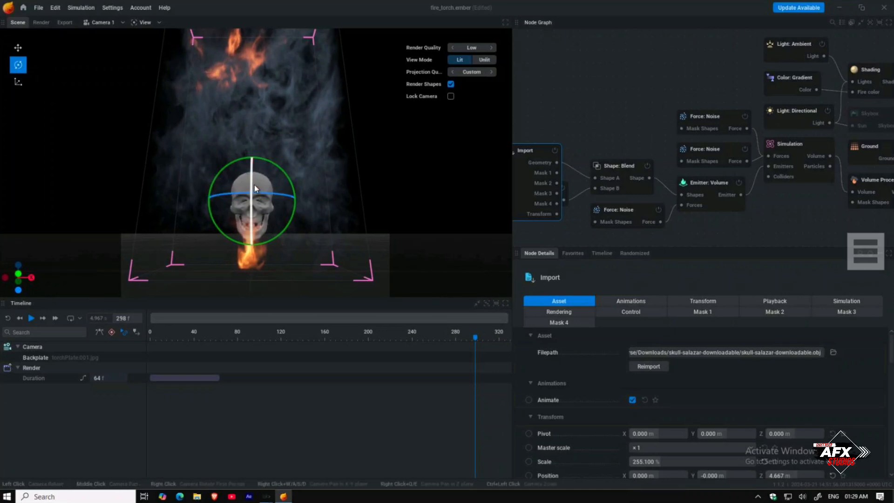
left_click_drag(252, 180, 253, 175)
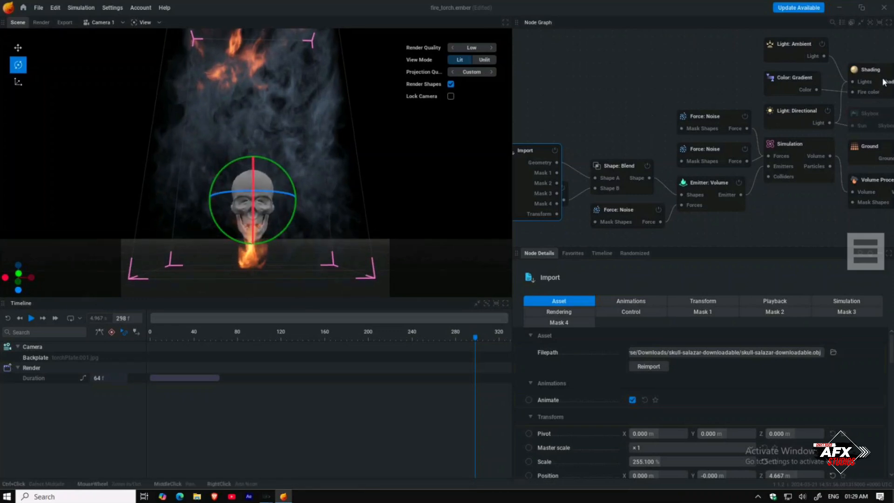
Step: Replay the simulation from the start through the camera view to preview the flaming skull
scroll(883, 82, "down", 3)
left_click_drag(792, 97, 604, 123)
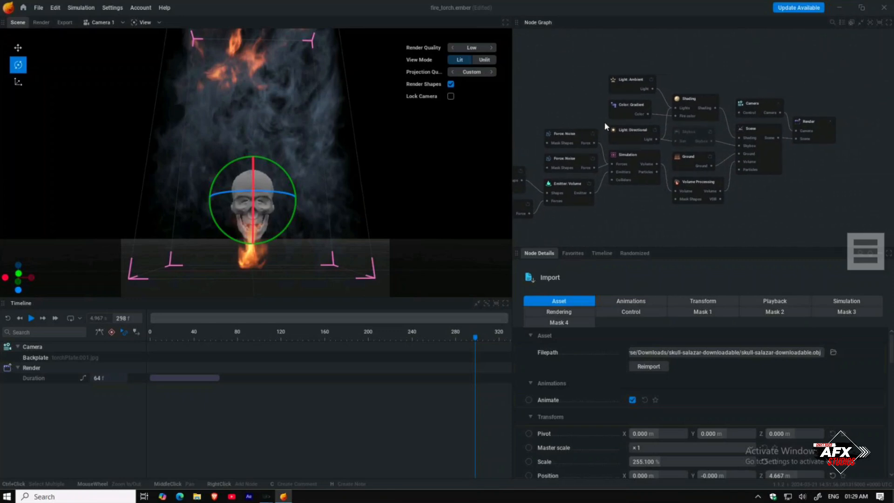
left_click(779, 104)
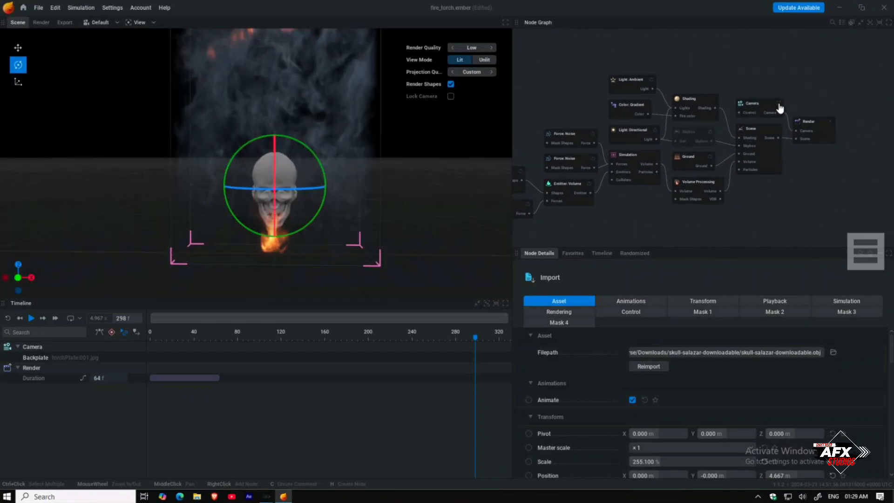
left_click(779, 107)
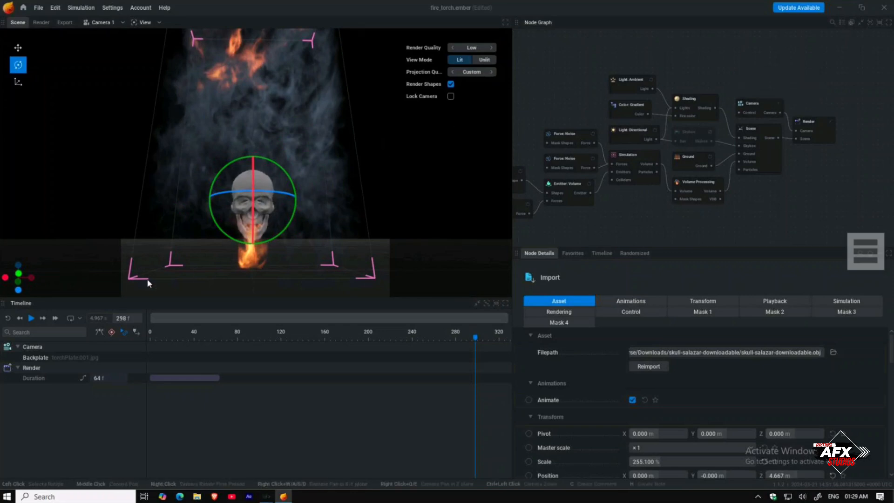
left_click(8, 318)
key("space")
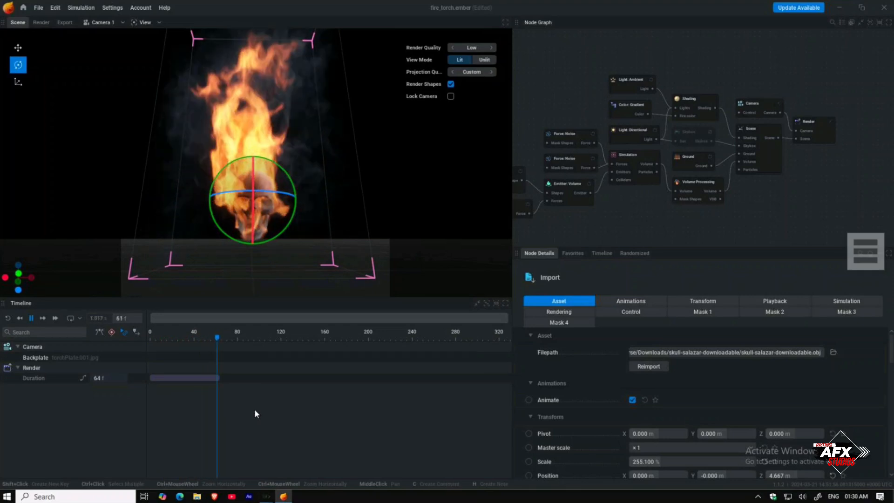
key("space")
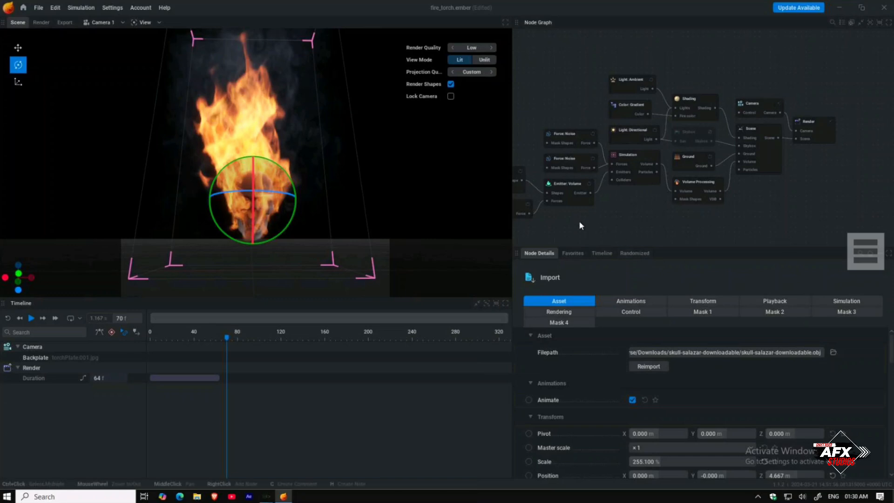
Step: Select the Emitter: Volume node and lower its fuel rate to 65 %/s
left_click(567, 189)
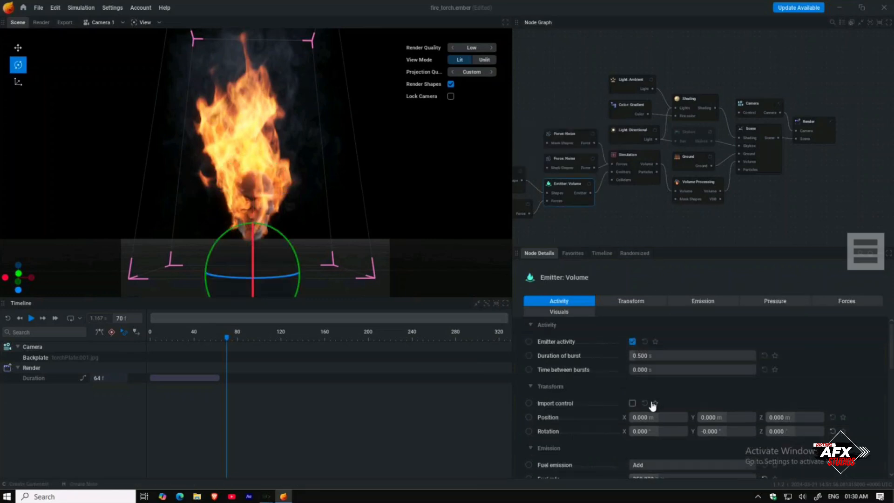
scroll(596, 392, "down", 5)
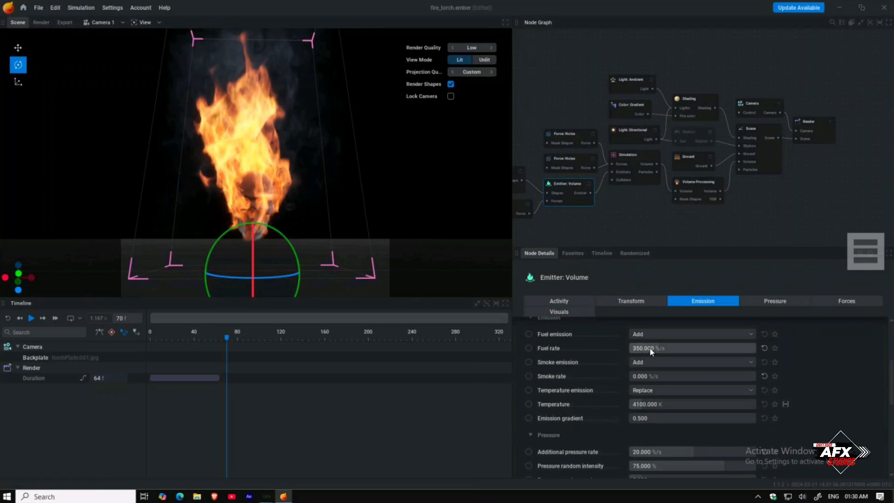
key("space")
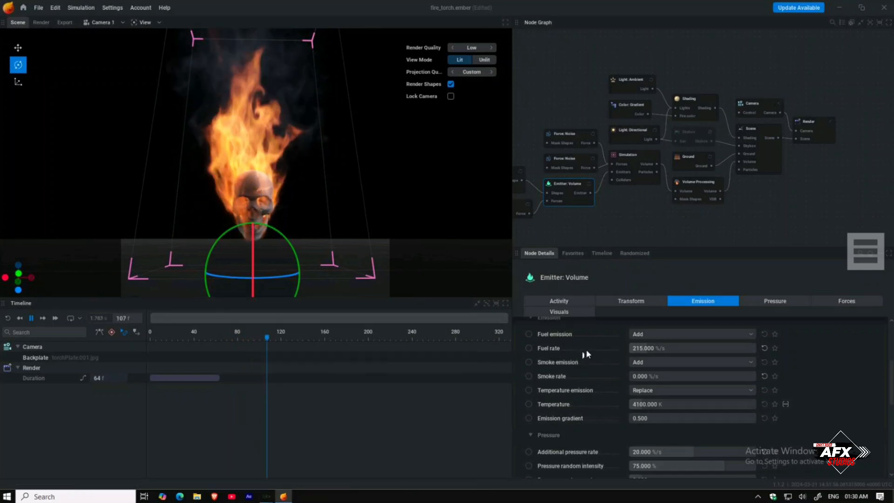
left_click_drag(639, 350, 633, 350)
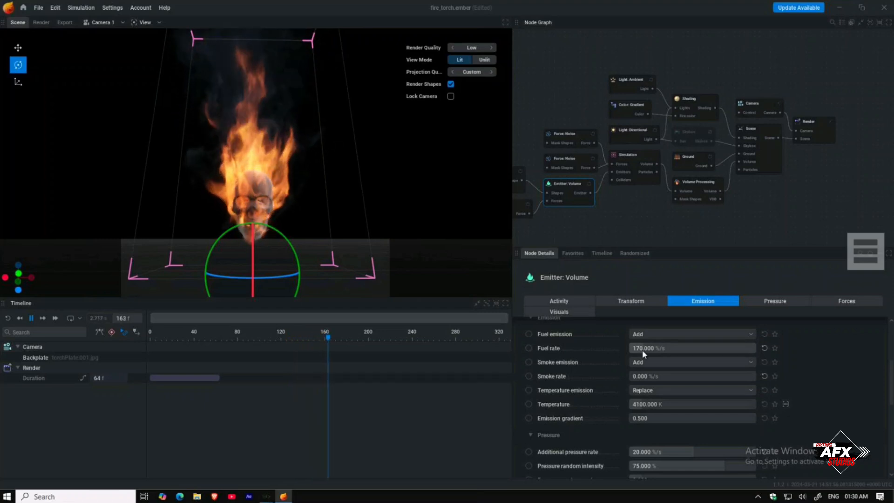
left_click_drag(638, 350, 635, 350)
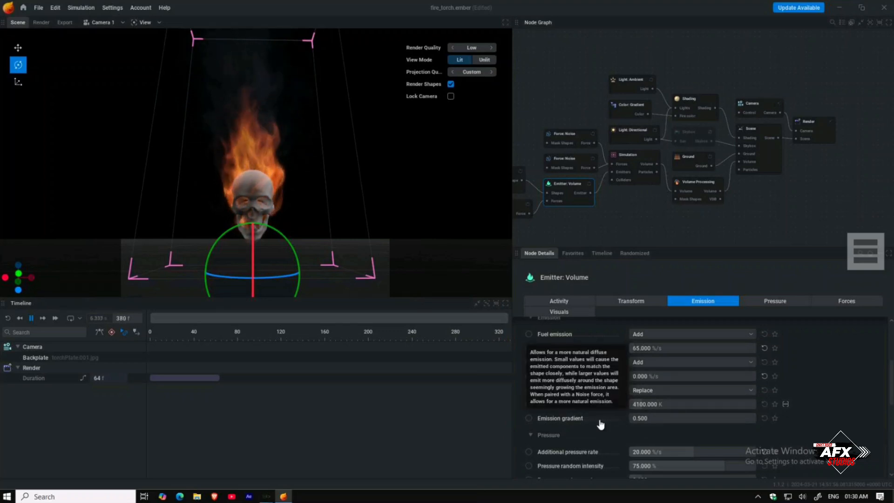
Step: Set the emitter's temperature to 3280 K
scroll(619, 393, "down", 2)
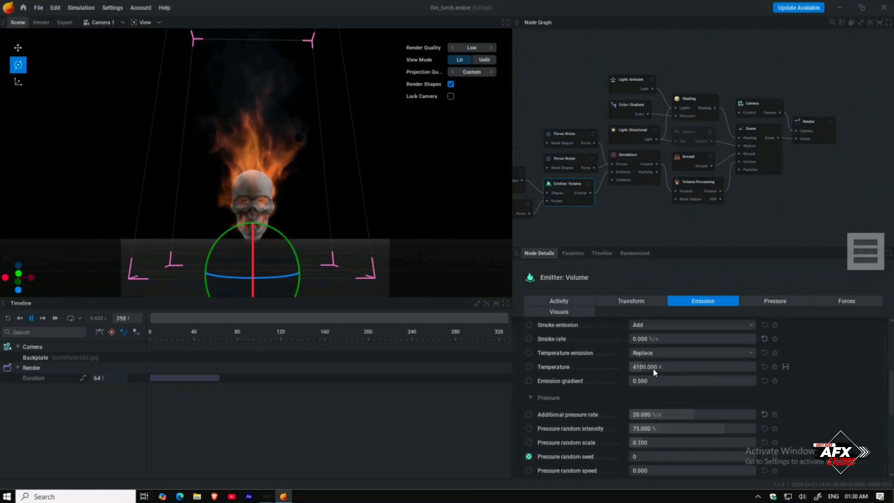
left_click_drag(655, 368, 698, 367)
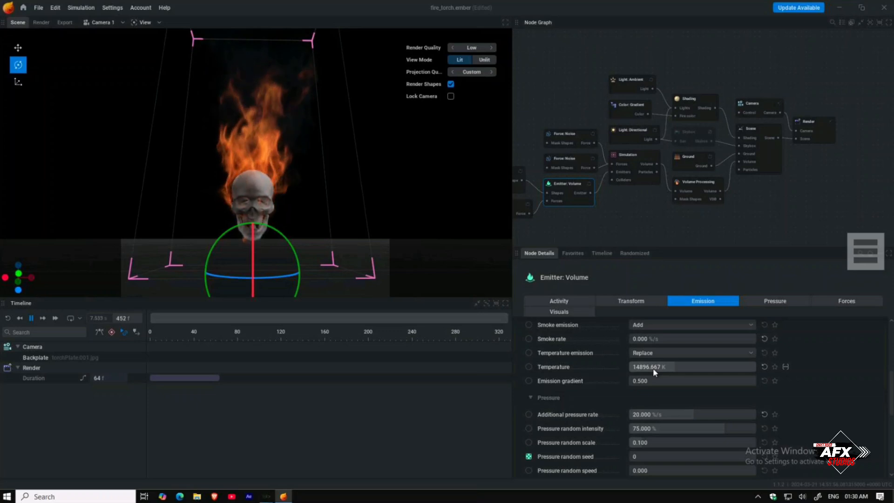
mouse_move(658, 367)
left_mouse_down()
mouse_move(639, 367)
mouse_move(680, 368)
mouse_move(659, 367)
left_mouse_up()
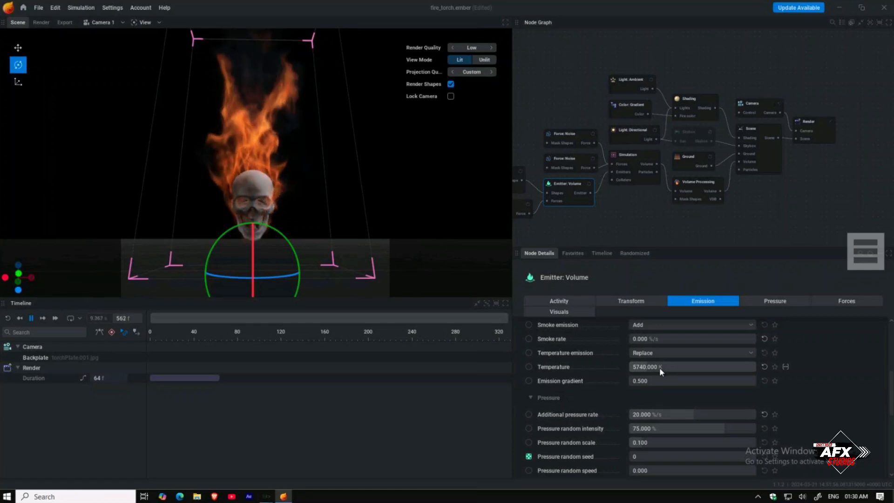
left_click_drag(660, 367, 622, 367)
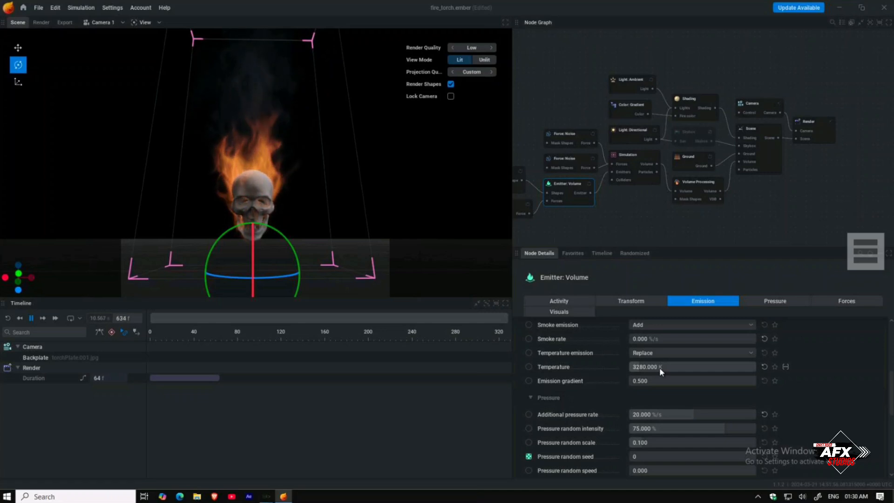
mouse_move(312, 201)
left_mouse_down()
mouse_move(443, 225)
mouse_move(319, 221)
left_mouse_up()
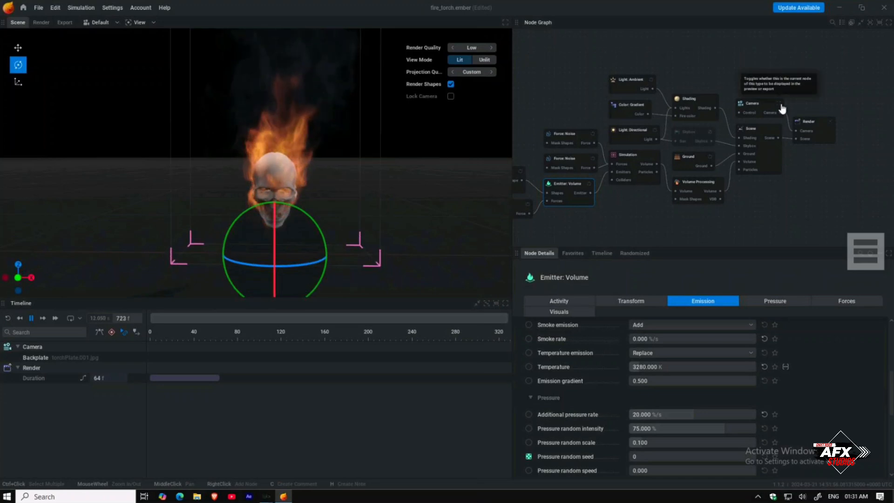
Step: Select the imported skull model and set its albedo colour to black #000000
left_click_drag(322, 220, 317, 233)
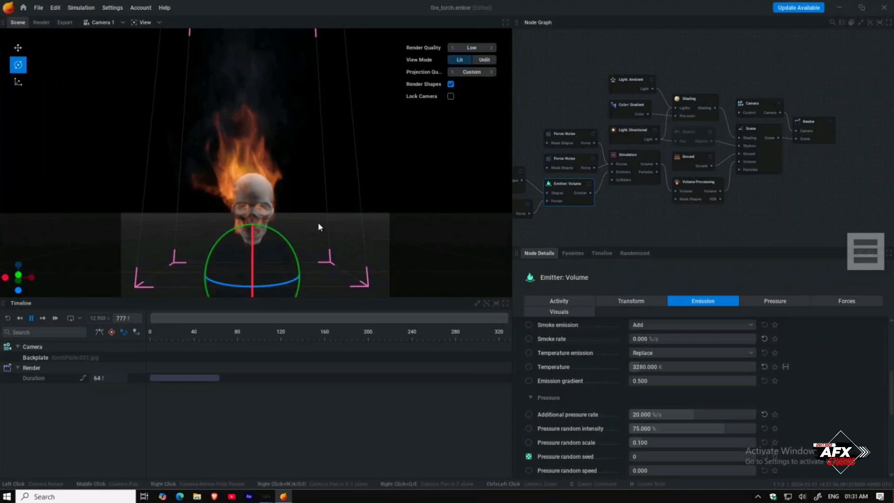
scroll(318, 223, "up", 1)
scroll(318, 223, "up", 2)
left_click_drag(319, 223, 326, 149)
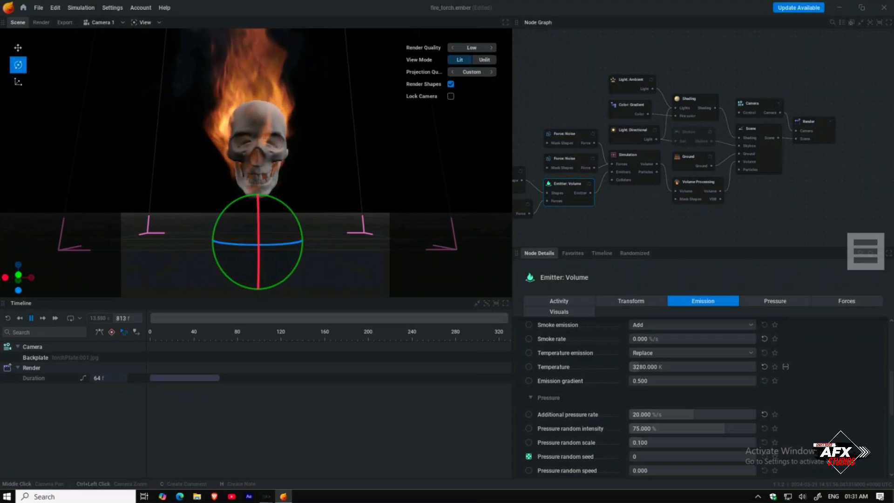
left_click_drag(318, 191, 318, 221)
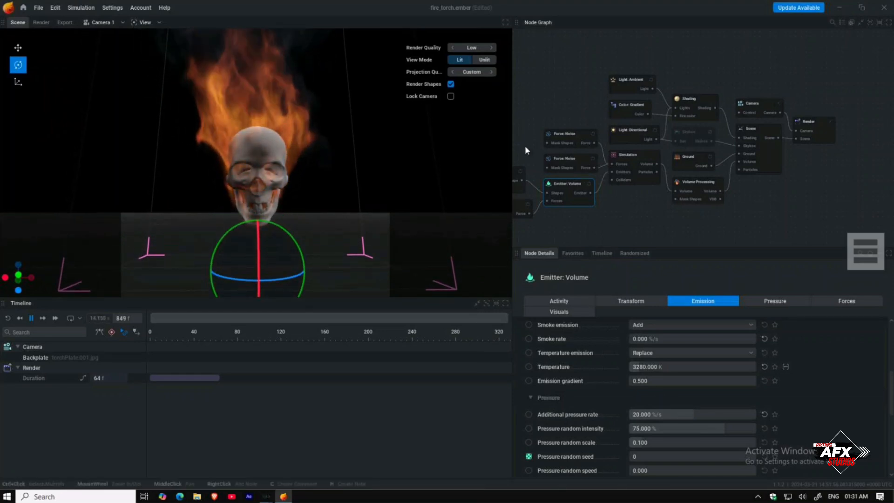
left_click_drag(570, 143, 672, 147)
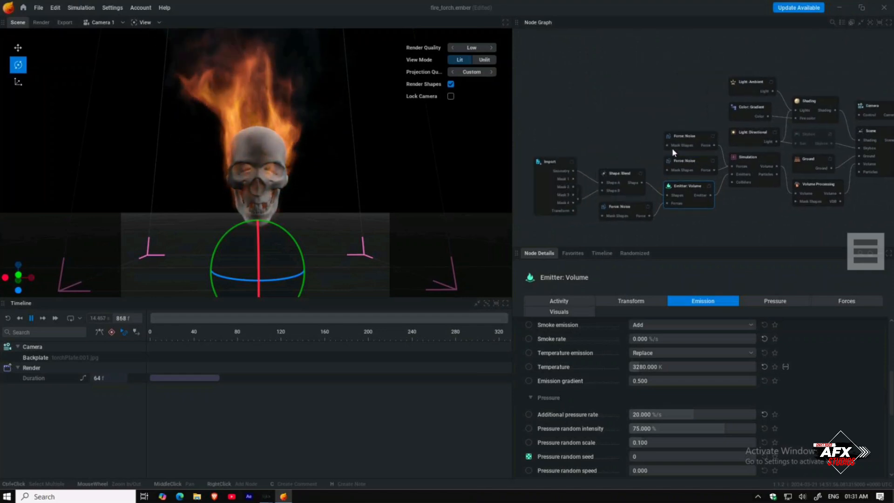
left_click(574, 163)
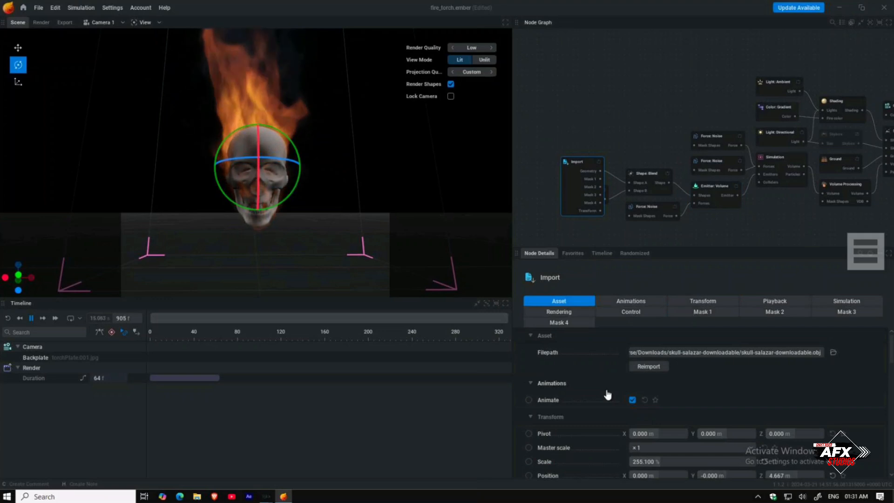
scroll(607, 392, "down", 3)
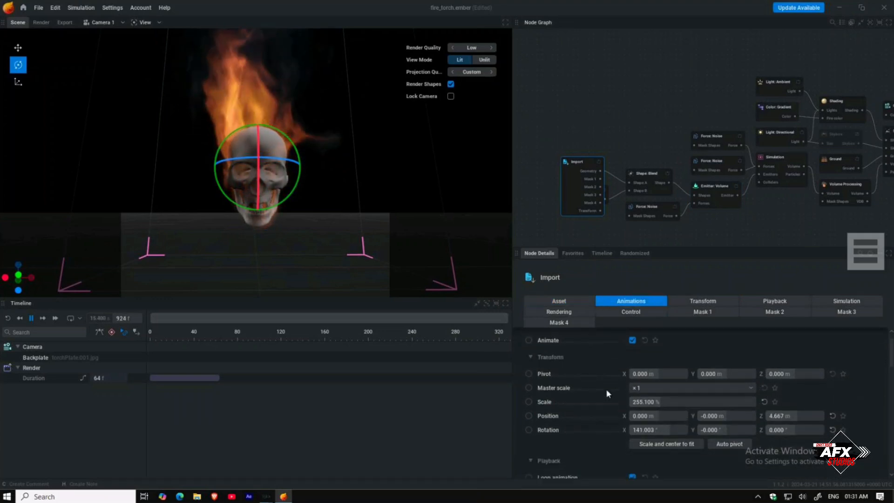
scroll(606, 389, "down", 3)
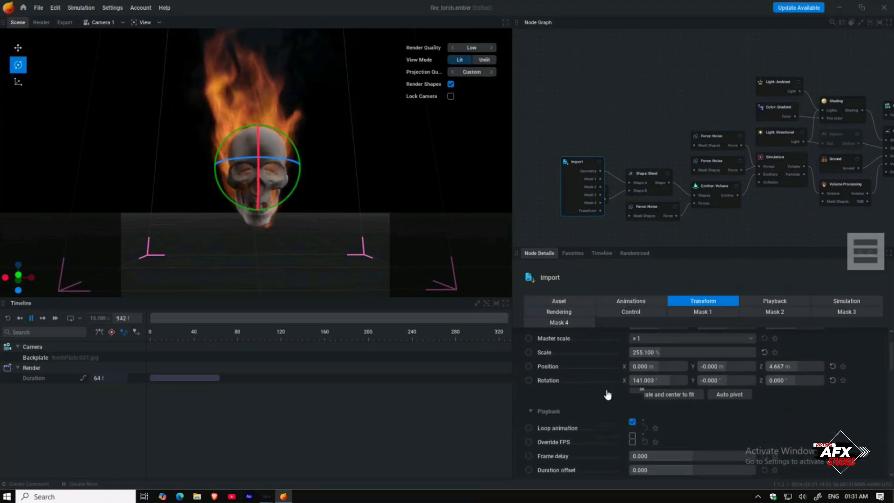
scroll(608, 394, "down", 3)
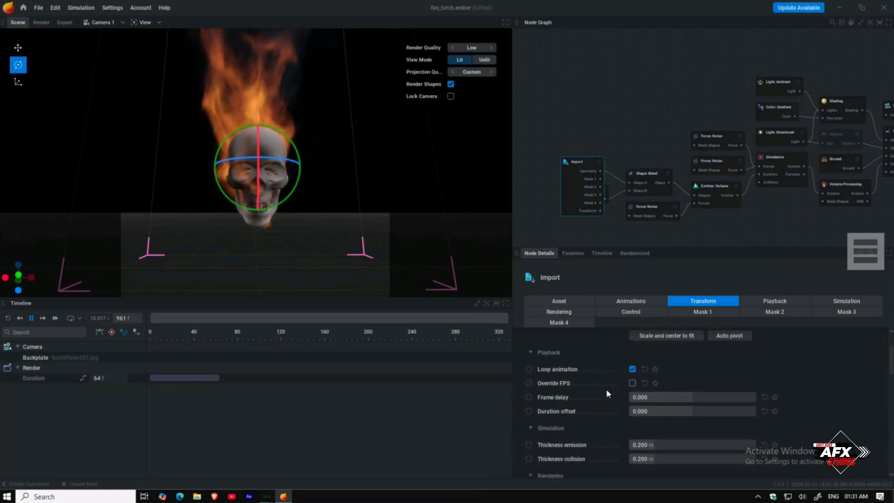
scroll(607, 388, "down", 3)
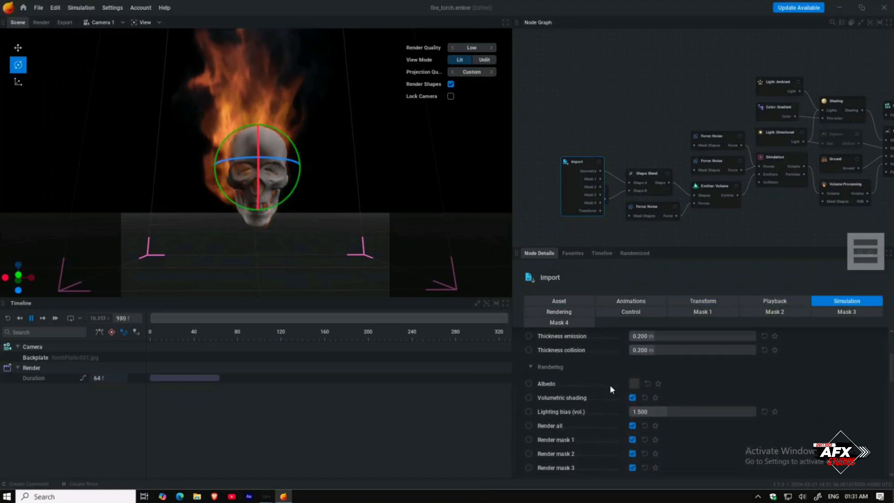
left_click(634, 381)
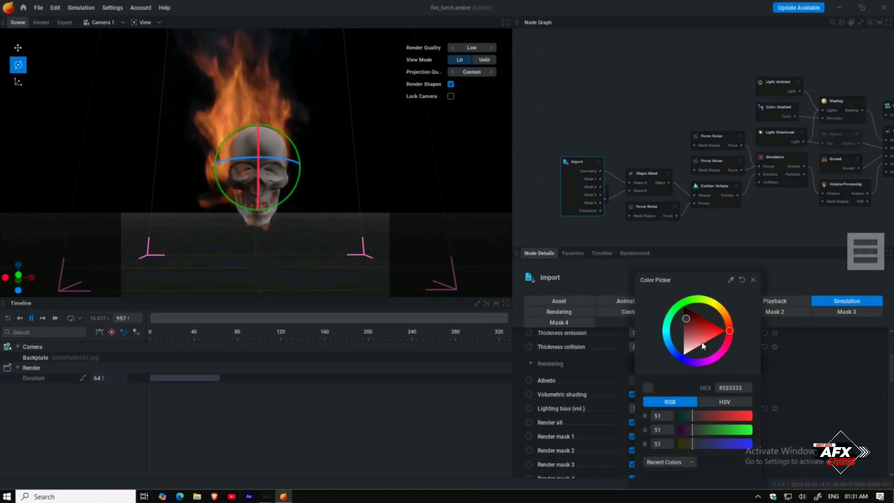
left_click_drag(684, 313, 671, 294)
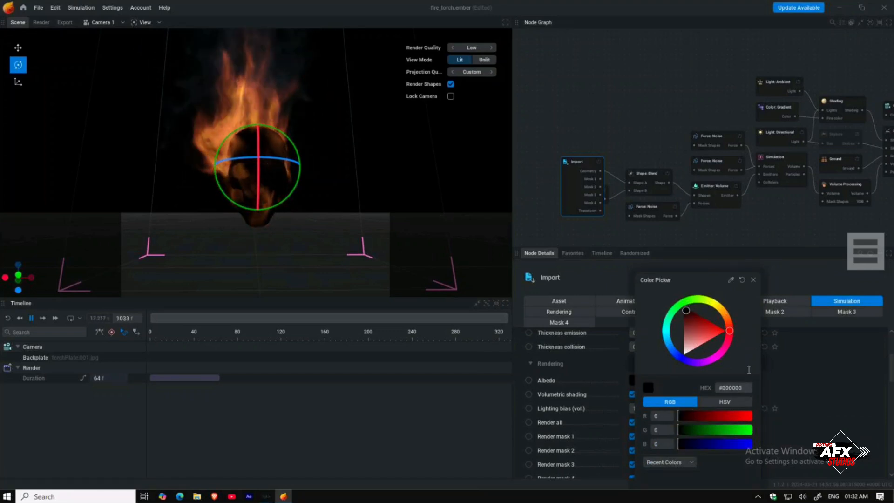
left_click(796, 388)
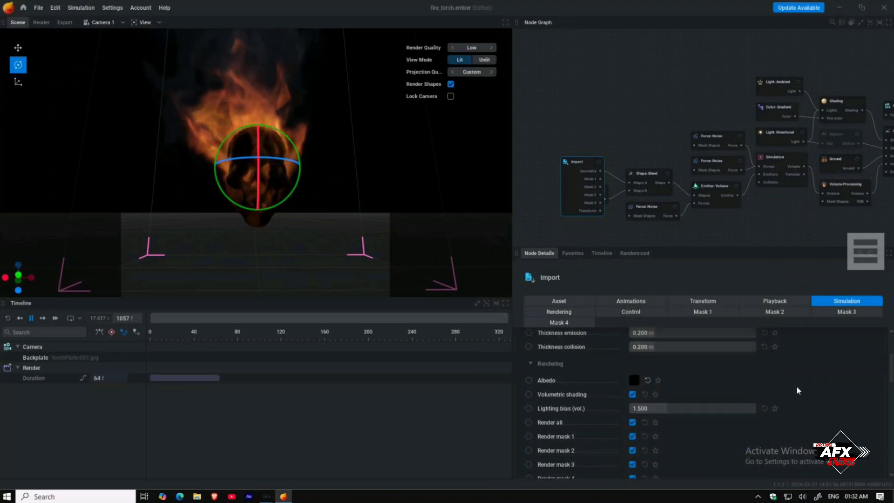
left_click(631, 395)
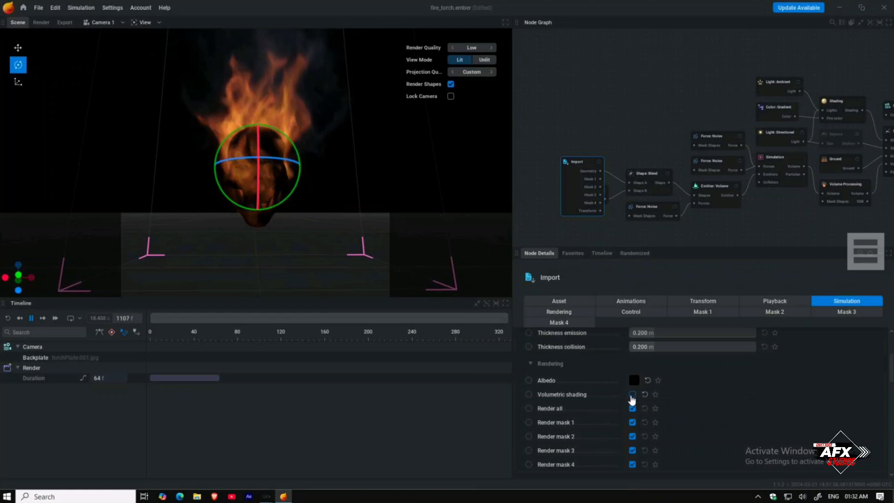
left_click(631, 394)
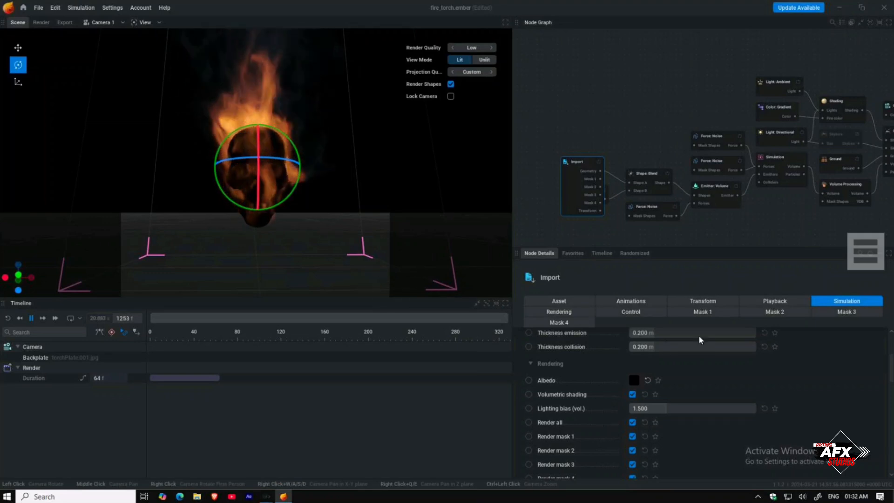
Step: Open the Render node's export settings and extend the number of frames and duration to 402
left_click_drag(770, 143, 596, 143)
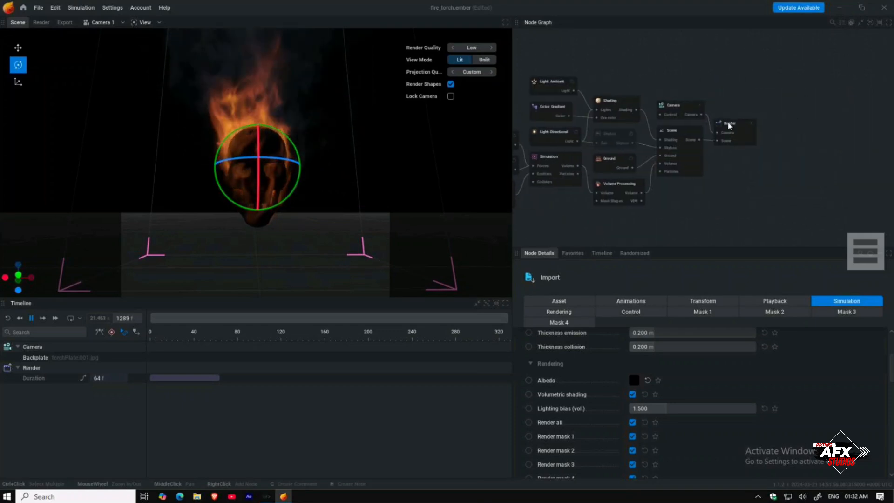
left_click(727, 130)
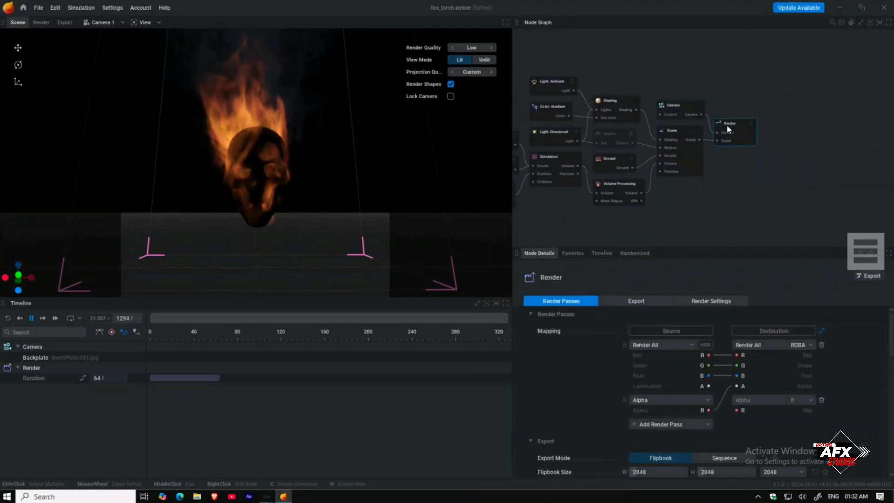
left_click(628, 302)
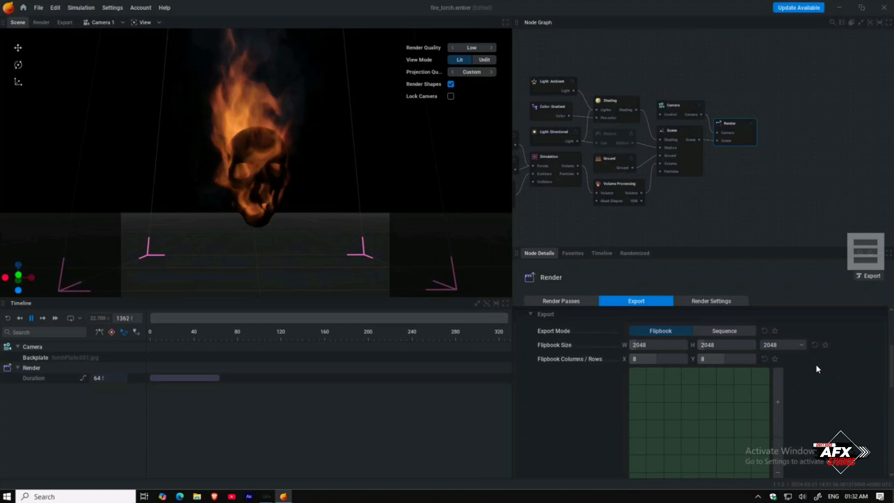
scroll(816, 367, "down", 3)
scroll(816, 364, "down", 3)
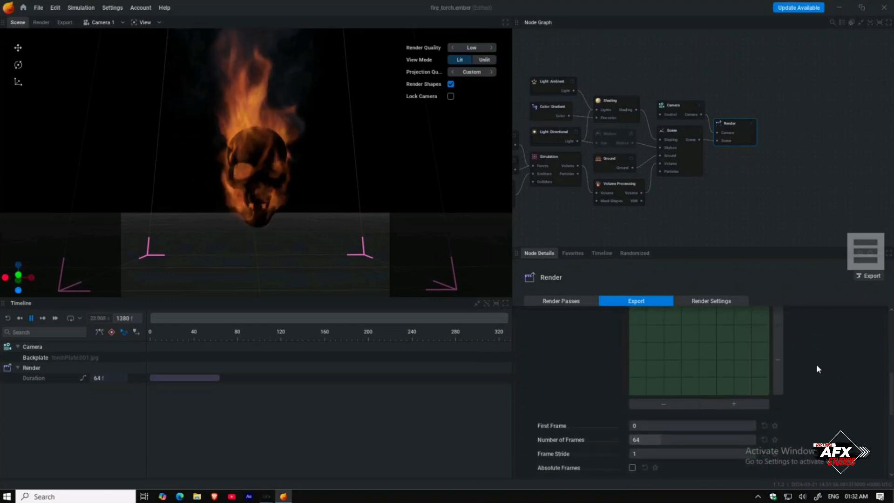
left_click_drag(654, 364, 755, 364)
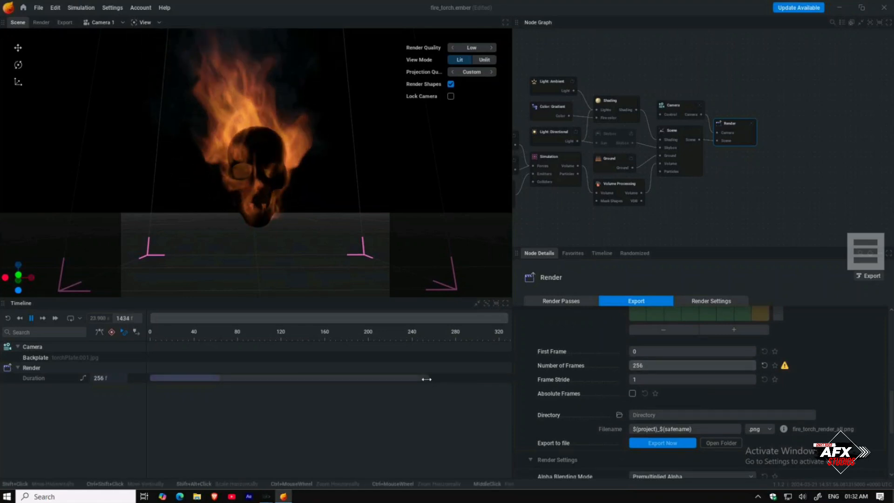
left_click_drag(487, 382, 586, 387)
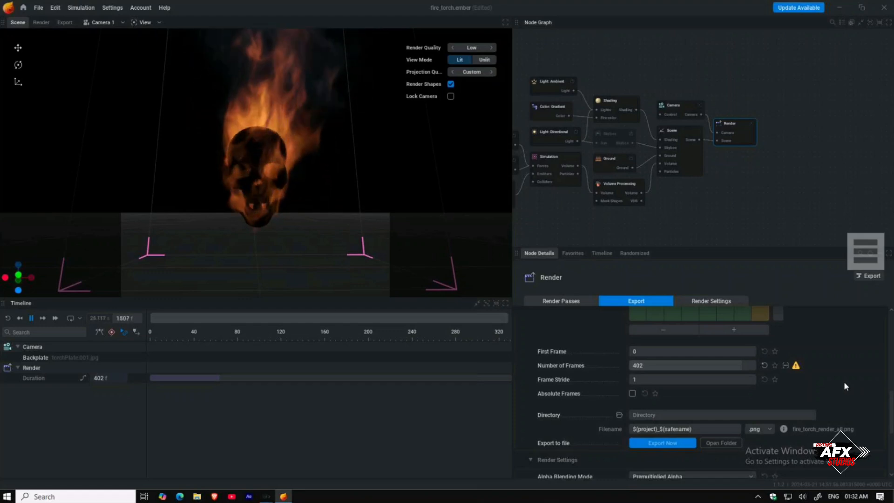
Step: Switch the export mode to Sequence and set the image size to 2000 by 2000
scroll(656, 384, "down", 1)
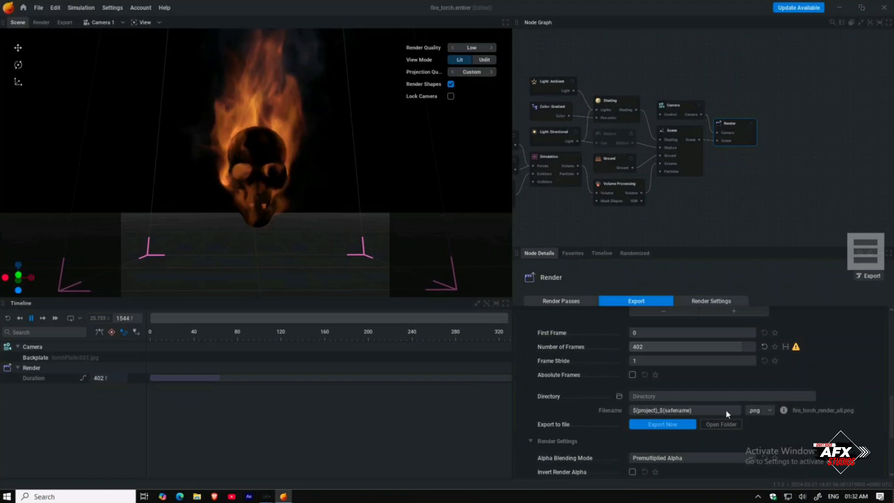
scroll(690, 359, "up", 2)
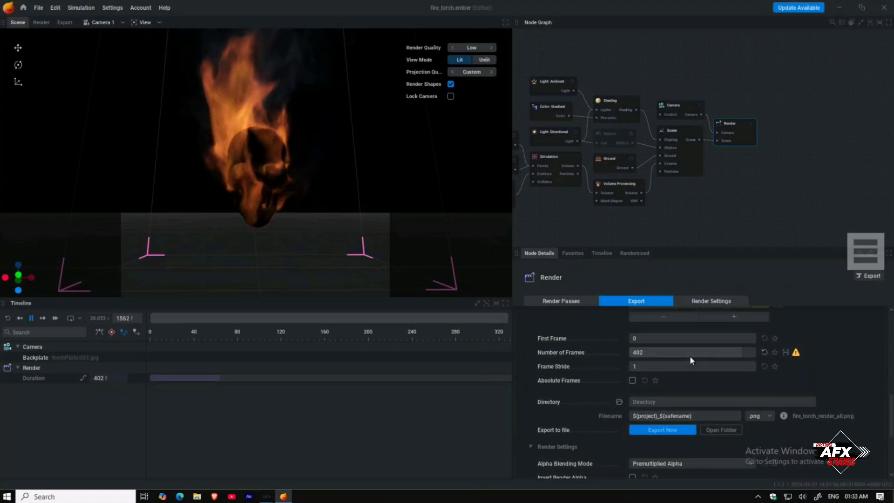
scroll(689, 355, "up", 7)
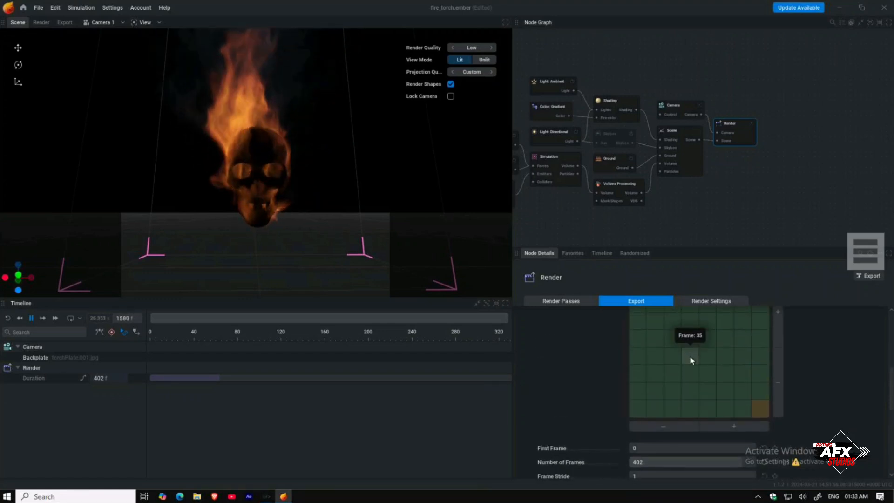
scroll(689, 356, "up", 4)
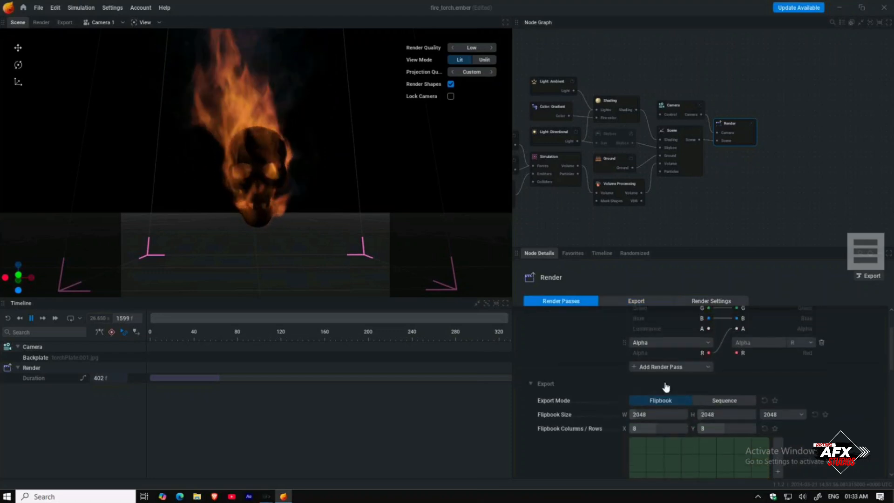
left_click(724, 408)
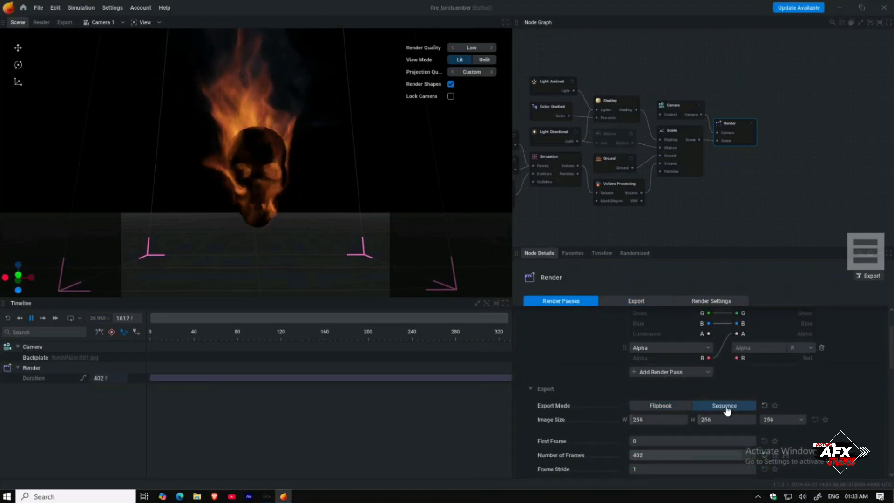
left_click(648, 418)
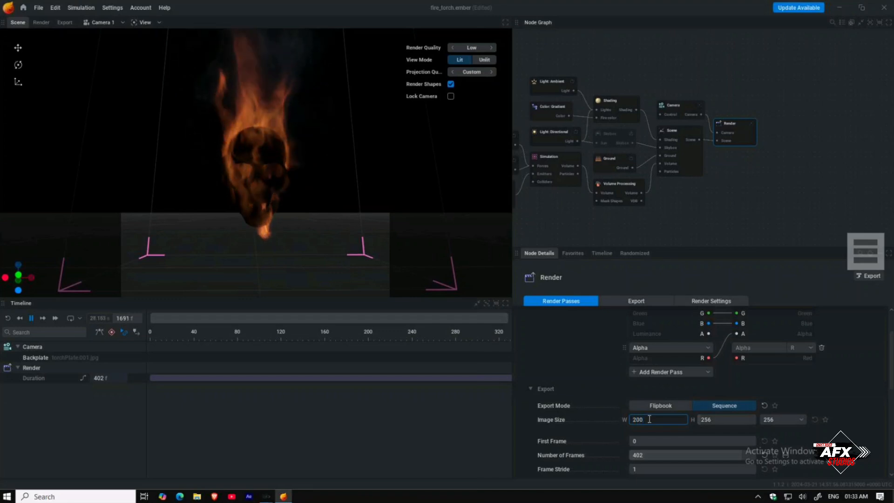
left_click(709, 420)
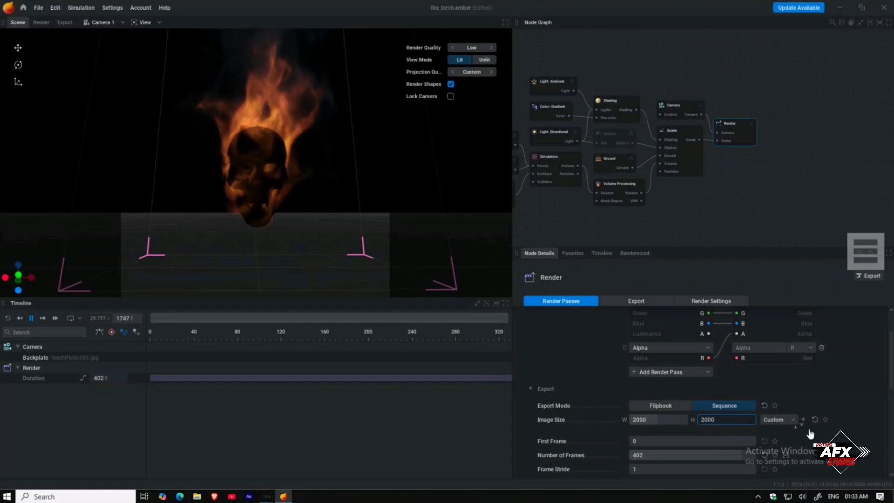
left_click(834, 438)
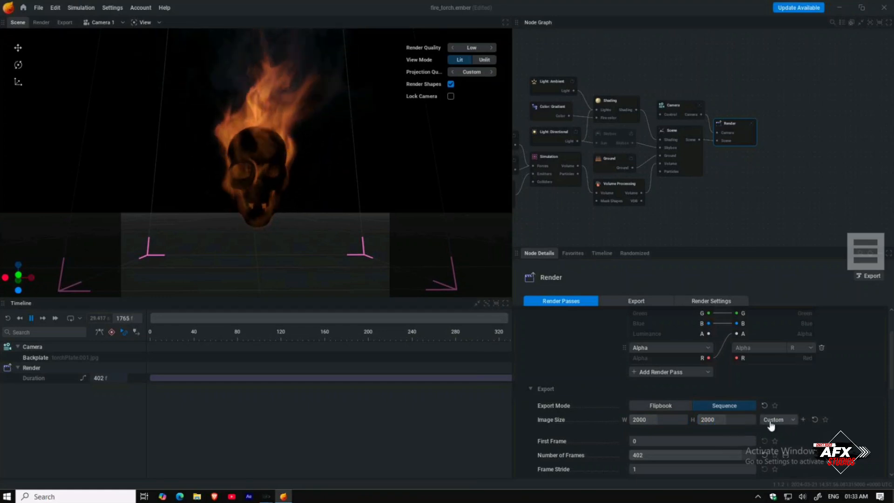
Step: Create a new folder named "skul fir tut" on drive E: and set it as the export directory
scroll(845, 433, "down", 3)
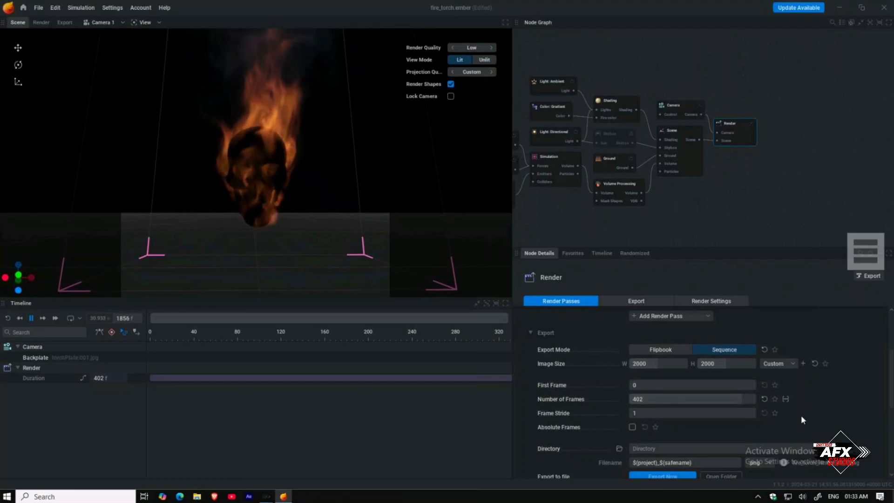
scroll(792, 415, "down", 2)
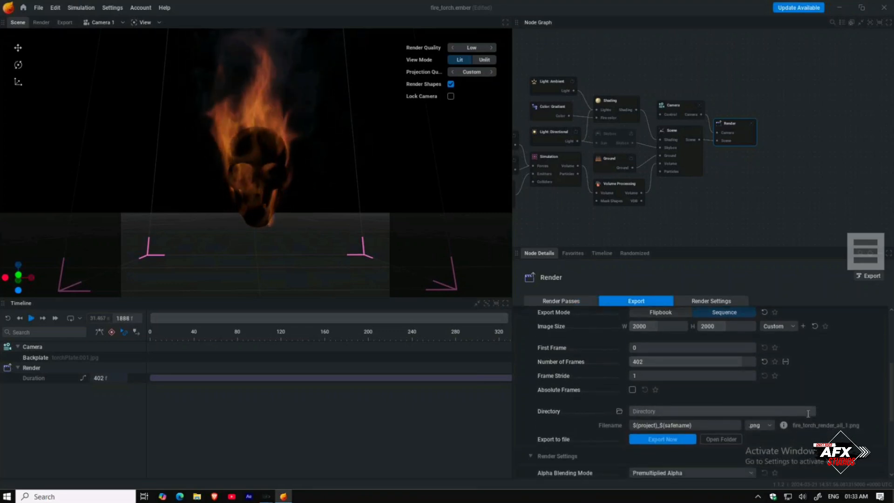
scroll(808, 414, "down", 2)
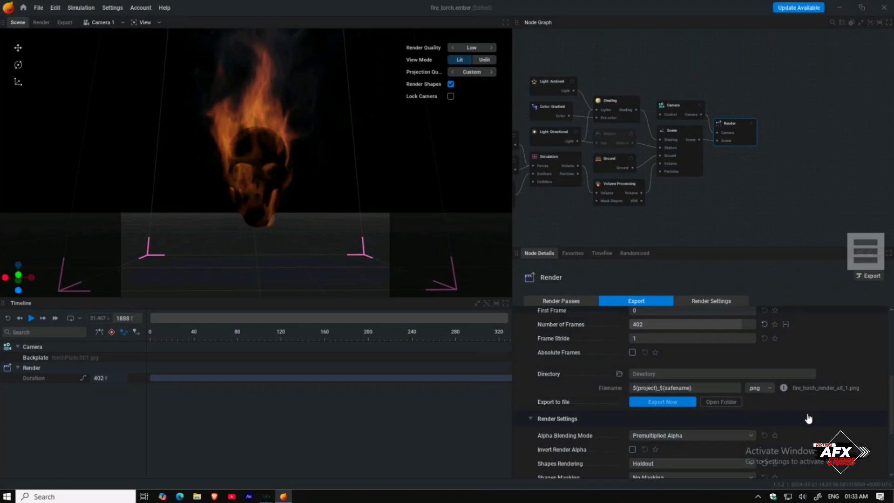
scroll(806, 417, "down", 2)
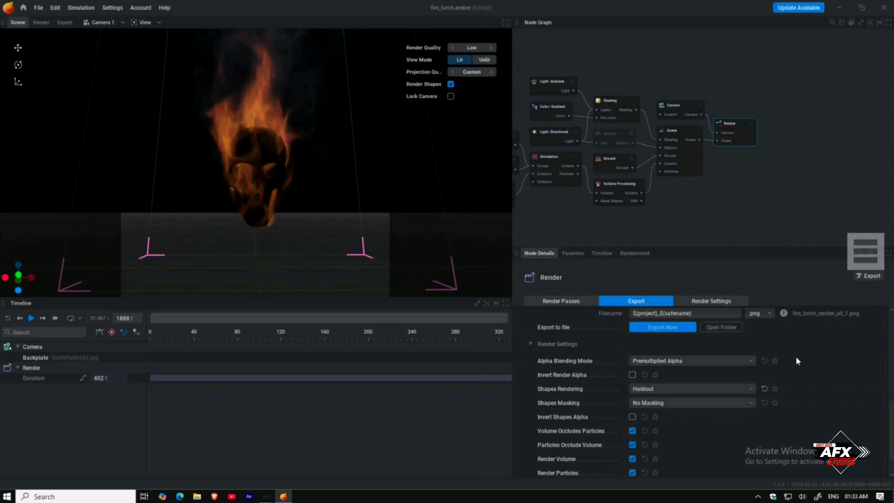
scroll(796, 358, "up", 1)
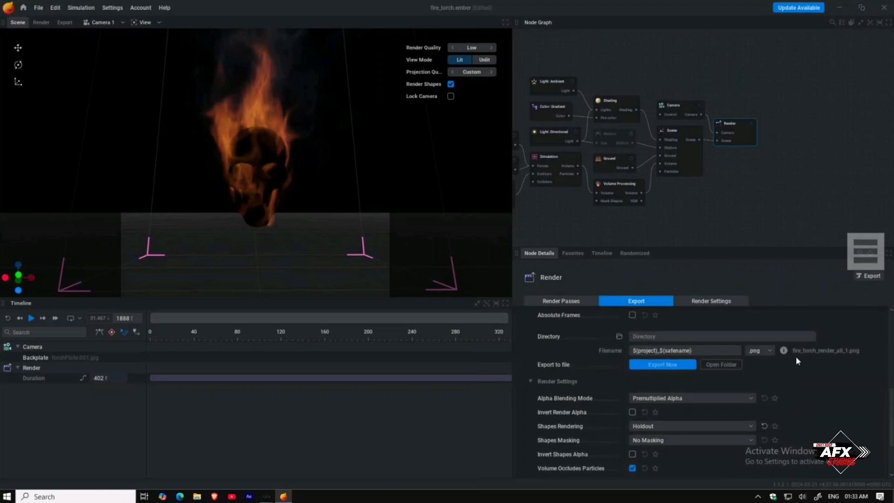
left_click(618, 336)
scroll(174, 163, "down", 3)
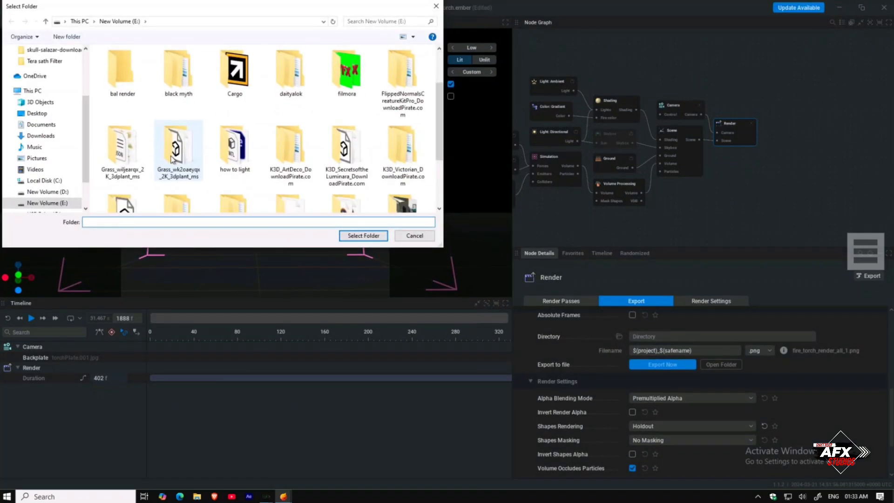
left_click(61, 204)
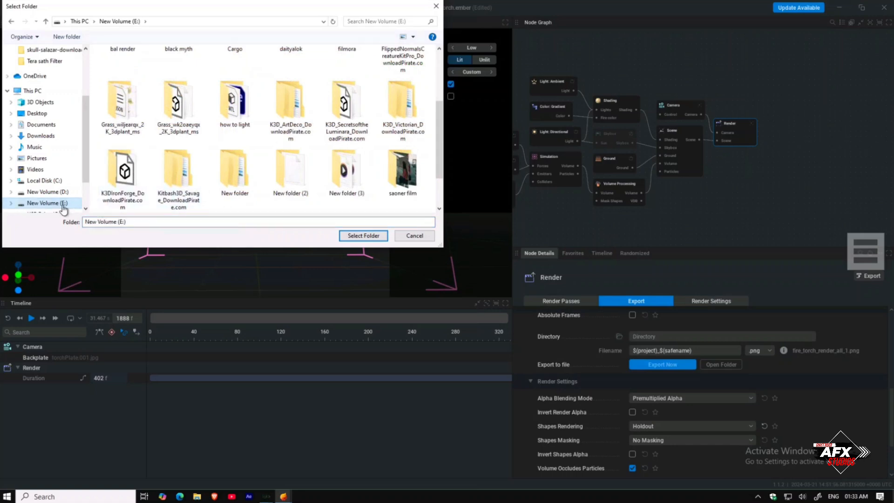
scroll(272, 193, "down", 5)
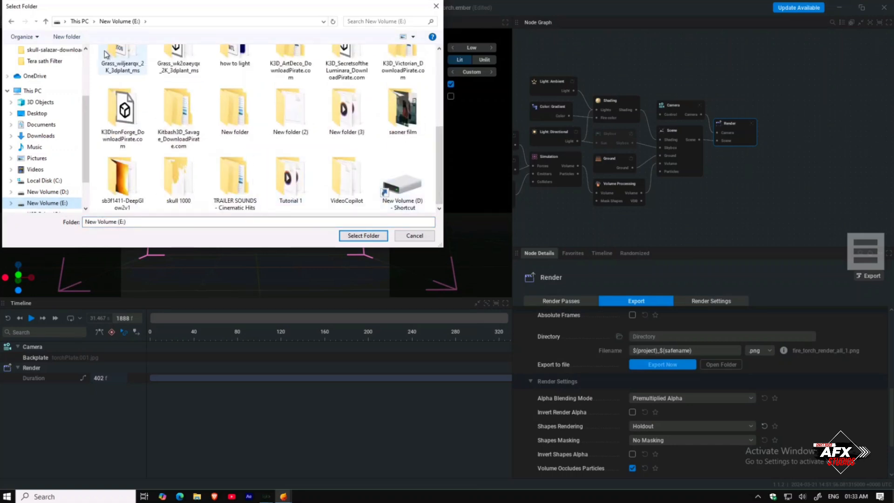
scroll(196, 140, "up", 3)
scroll(186, 158, "down", 3)
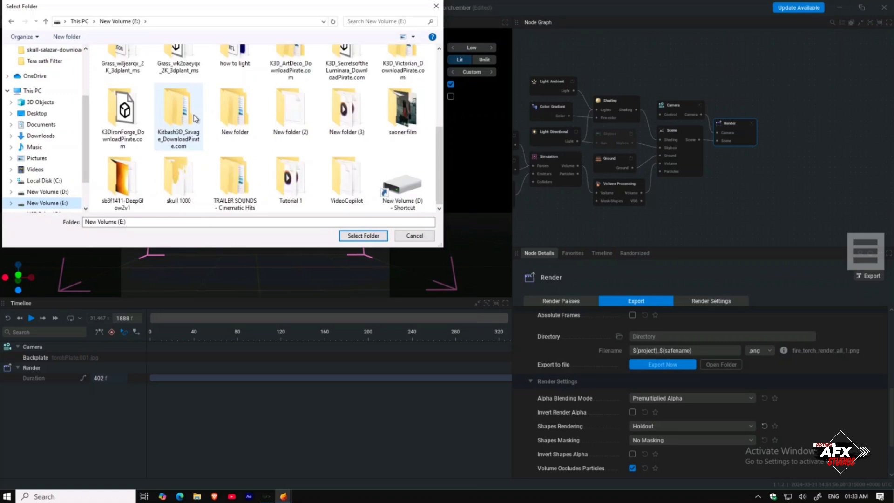
right_click(97, 197)
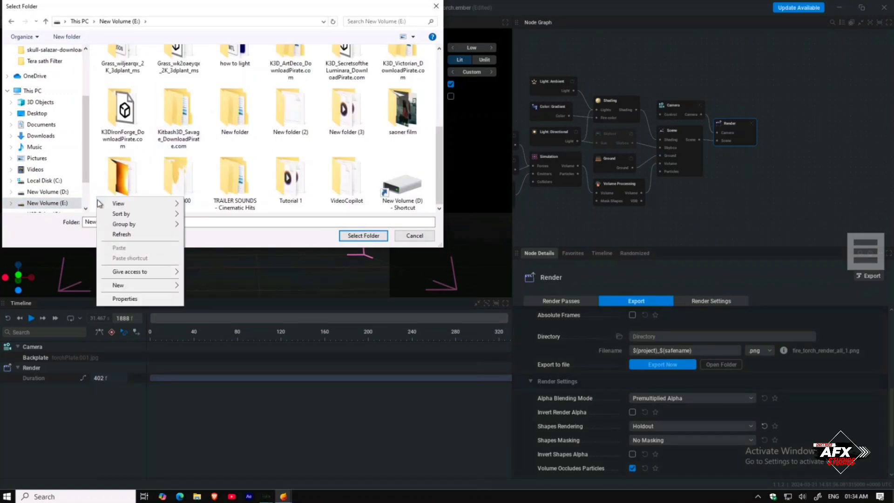
mouse_move(120, 285)
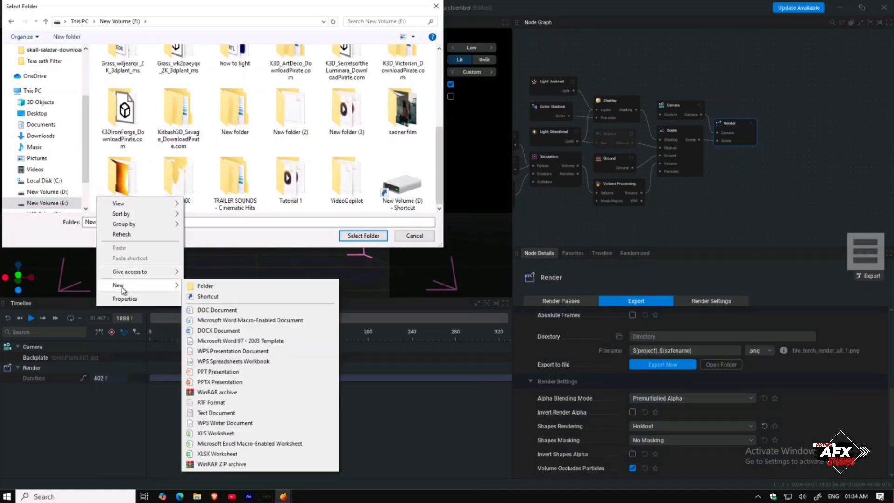
left_click(194, 289)
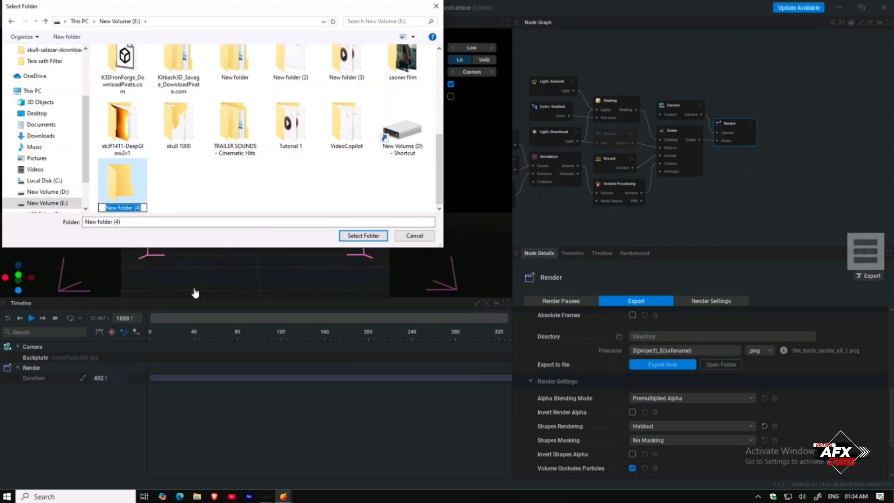
type("skul")
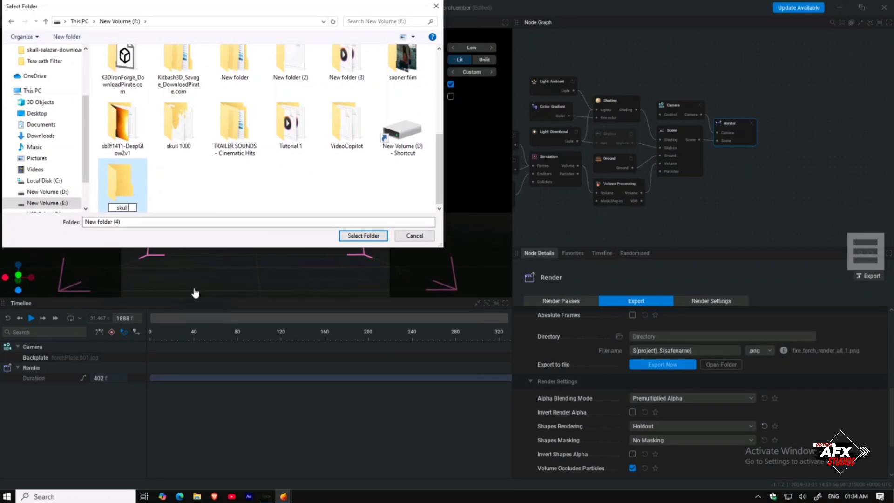
type(" fir tut")
key("Return")
key("Return")
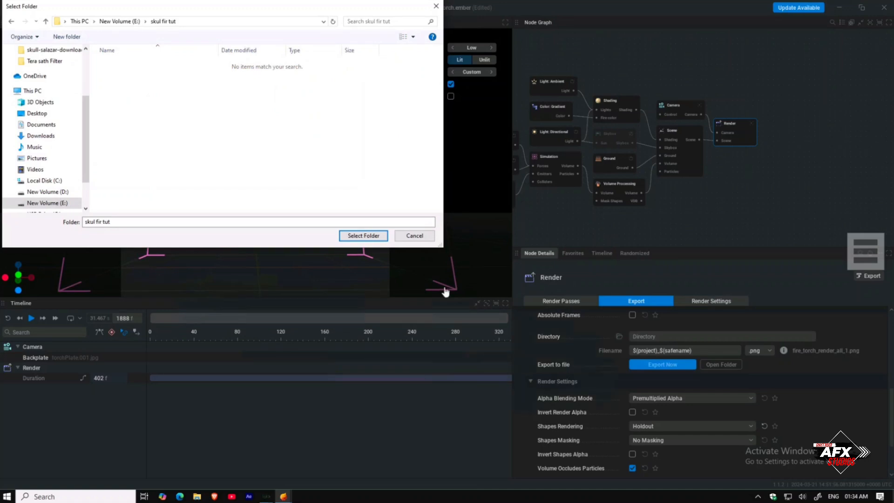
left_click(356, 236)
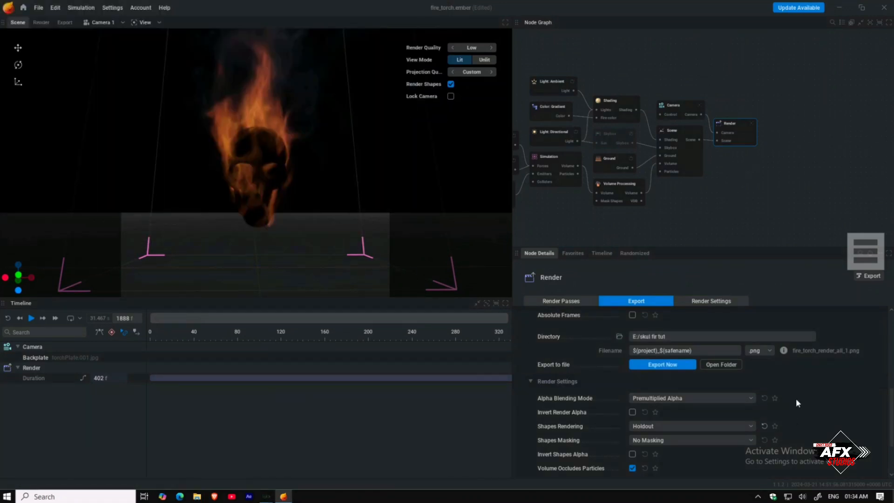
Step: Set the alpha blending mode to Straight Alpha and export the image sequence
left_click(734, 400)
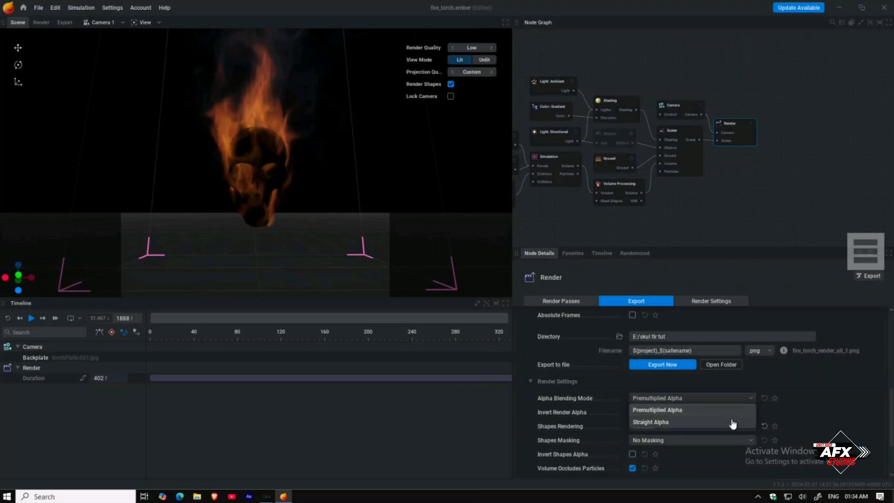
left_click(728, 422)
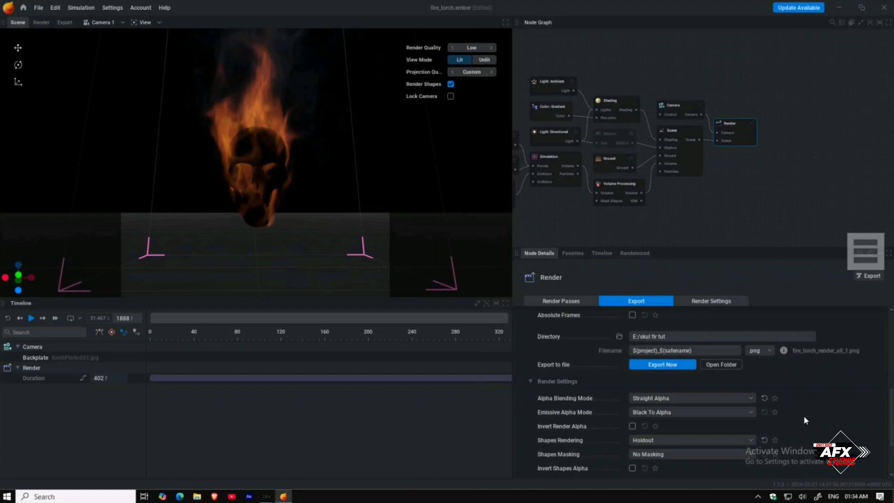
scroll(805, 420, "down", 1)
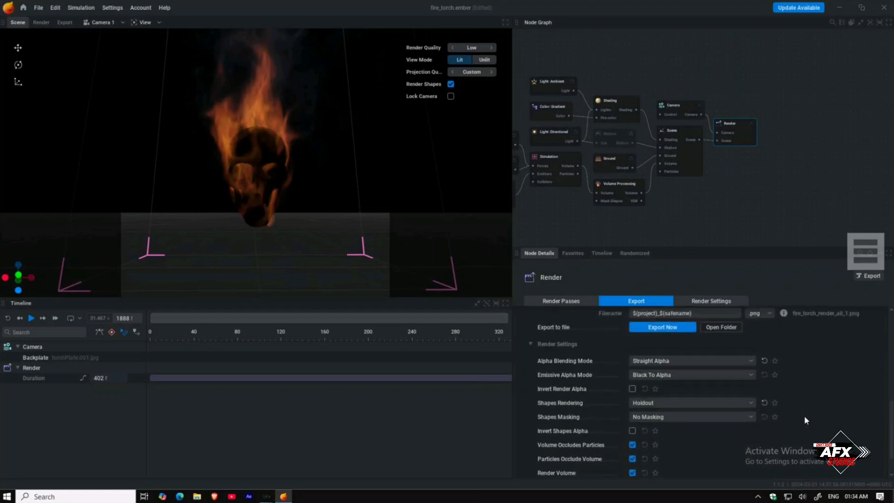
scroll(803, 416, "up", 1)
scroll(804, 420, "down", 1)
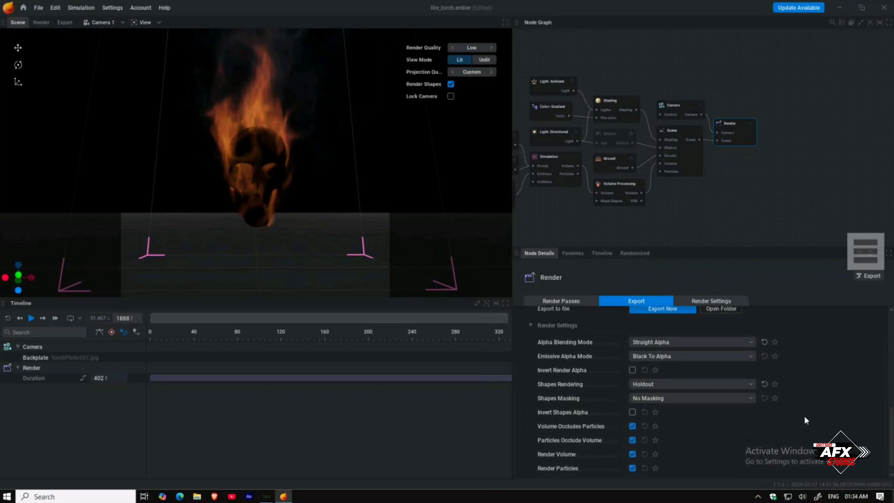
scroll(804, 415, "down", 1)
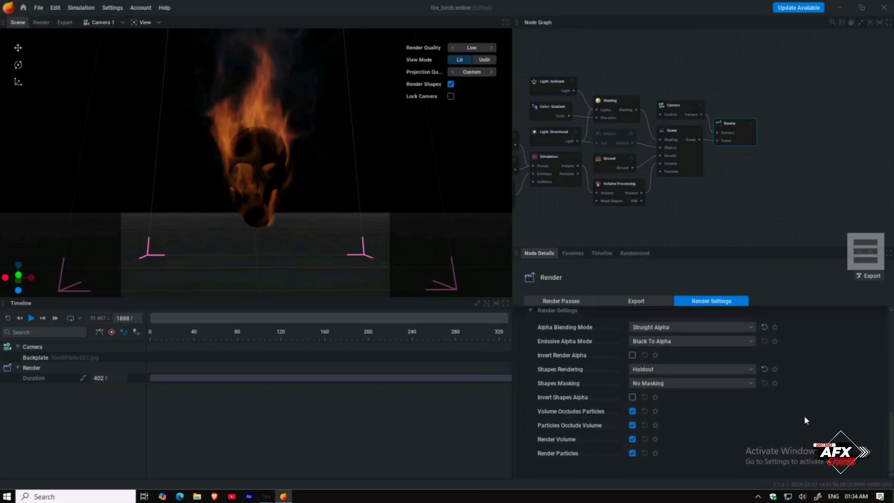
scroll(804, 416, "up", 1)
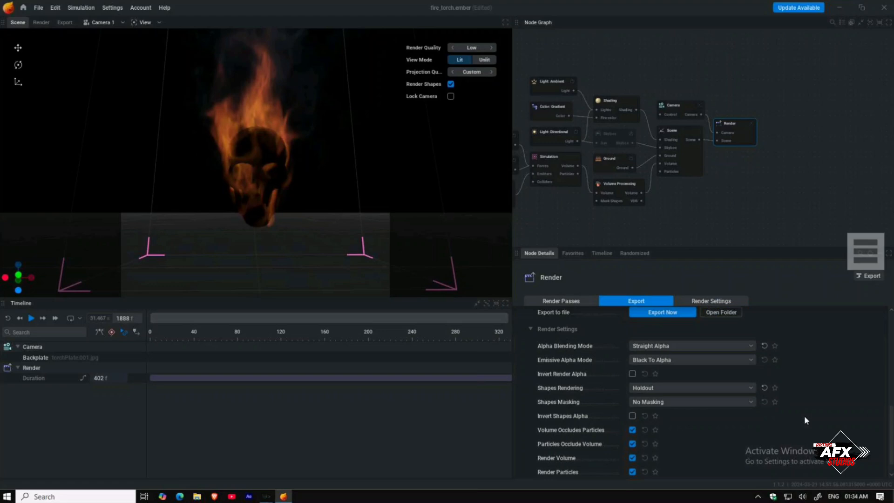
scroll(805, 420, "up", 1)
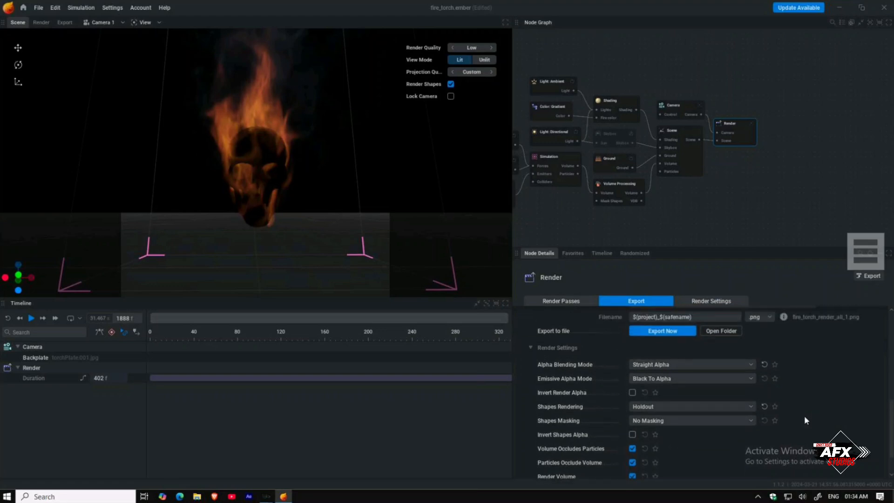
scroll(803, 416, "up", 1)
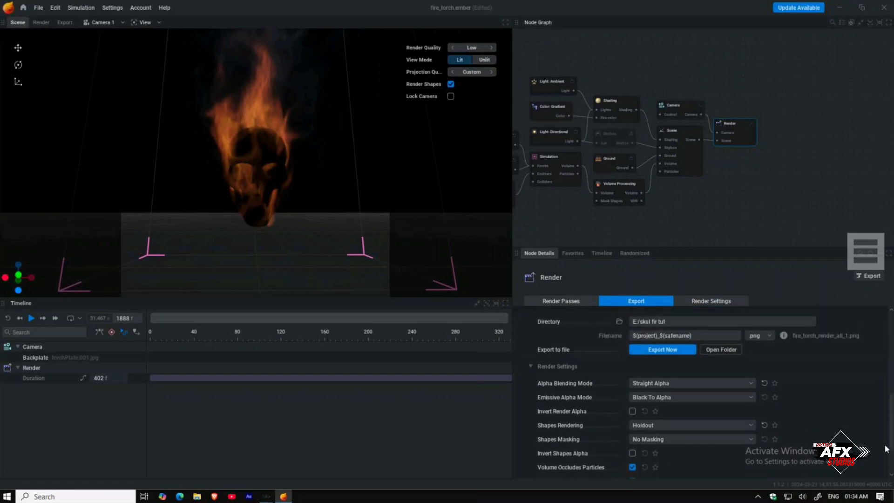
left_click(636, 350)
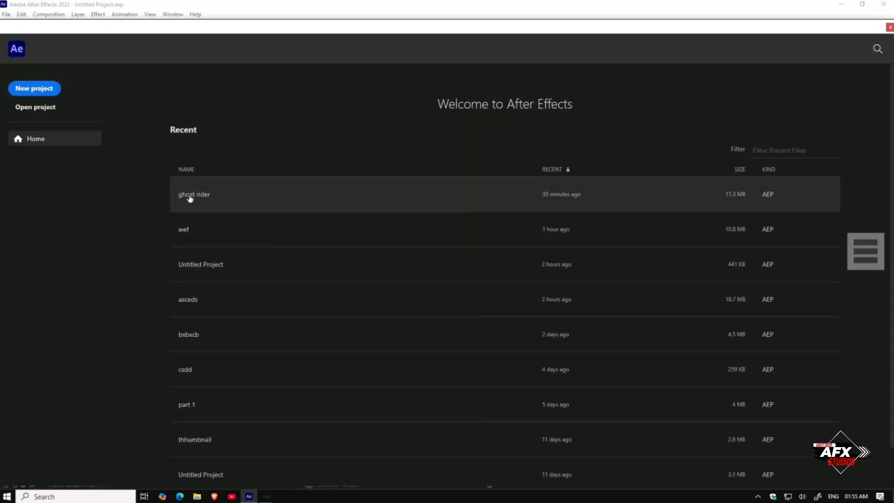
left_click(189, 195)
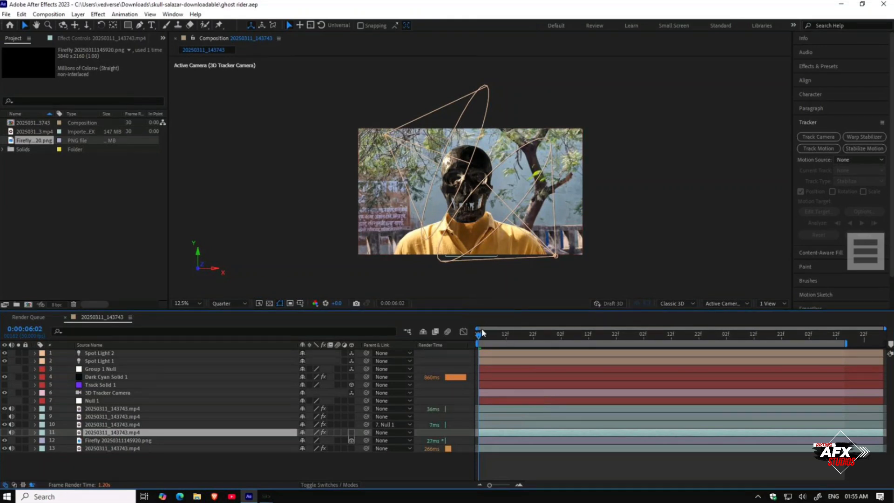
left_click(493, 333)
left_click_drag(493, 331, 433, 340)
Step: Import the fire_torch_render_all PNG sequence from the skul fir tut folder into the After Effects project
left_click(38, 194)
right_click(43, 196)
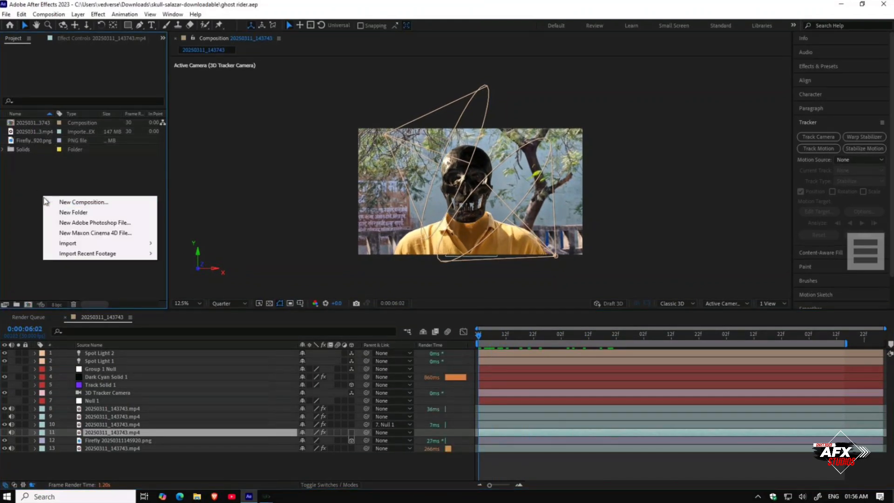
left_click(32, 178)
double_click(35, 179)
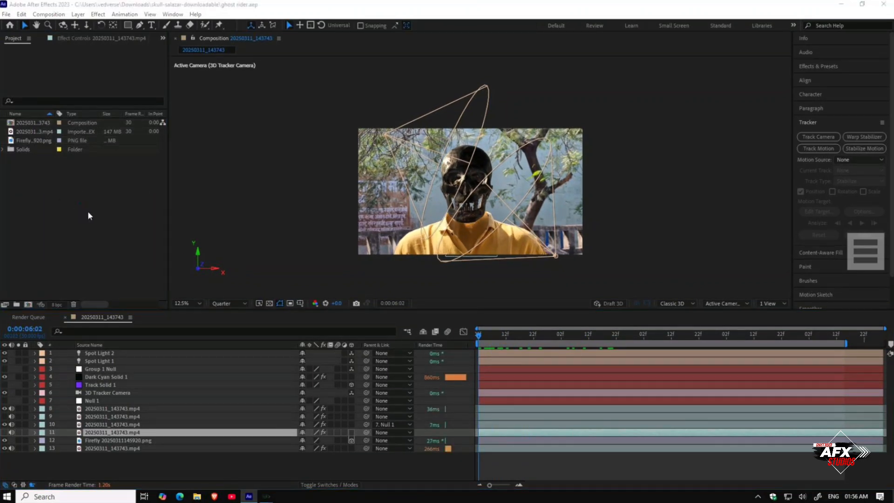
scroll(307, 284, "down", 2)
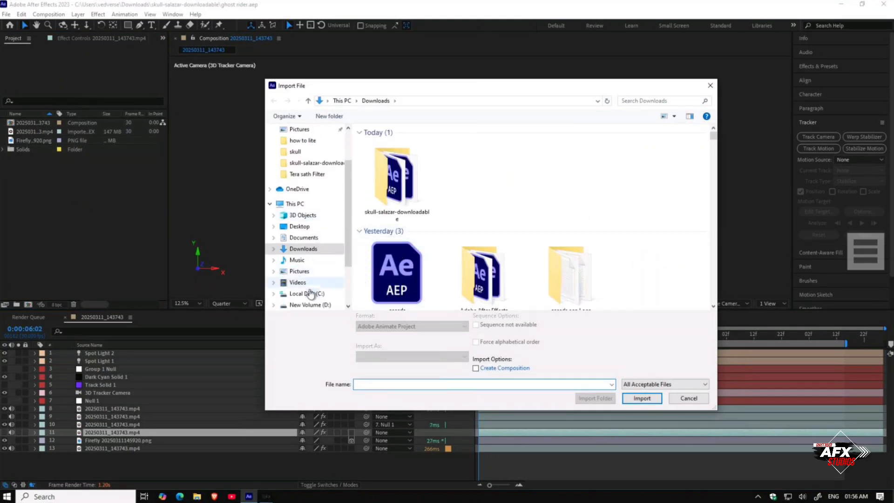
scroll(309, 306, "down", 2)
left_click(310, 271)
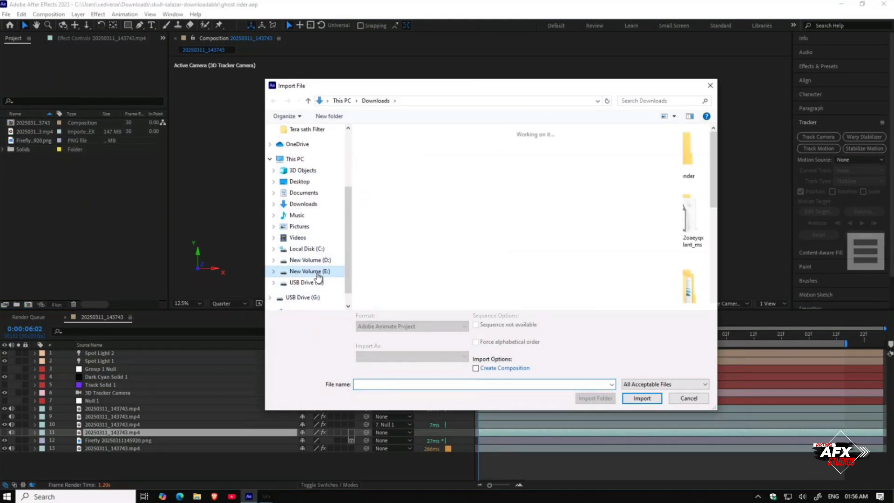
scroll(517, 248, "down", 3)
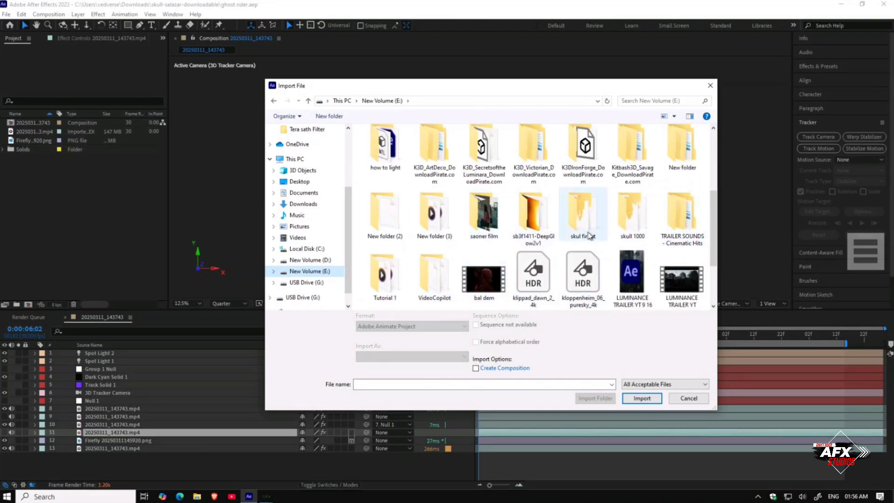
double_click(588, 234)
scroll(426, 186, "up", 4, "ctrl")
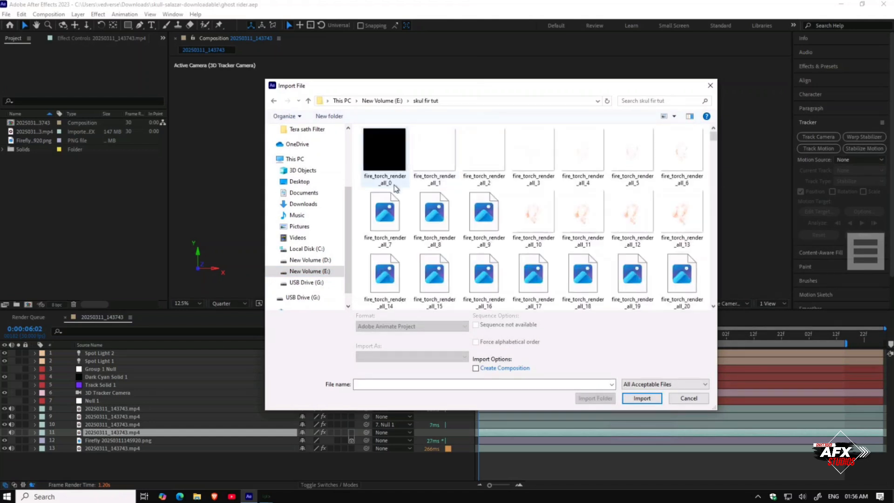
left_click(391, 170)
left_click(634, 393)
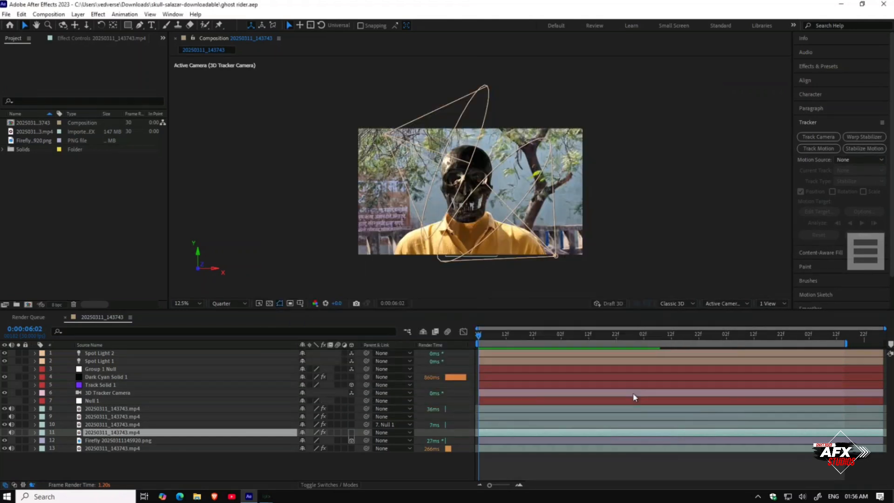
Step: Preview the imported fire sequence and add it to the composition above the Dark Cyan Solid layer
double_click(41, 141)
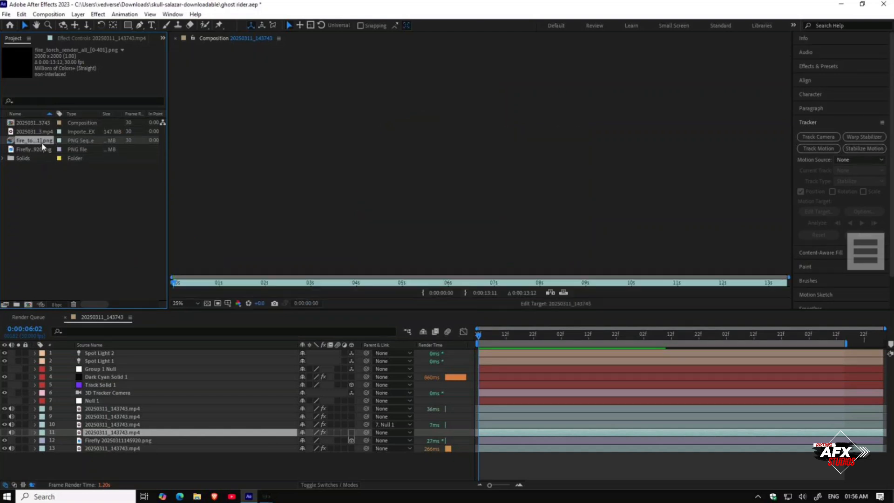
left_click_drag(235, 286, 126, 284)
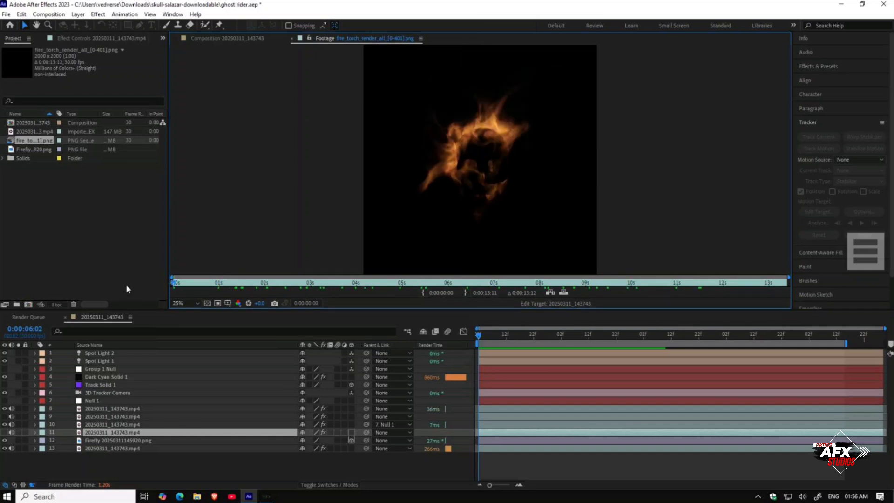
left_click_drag(37, 141, 91, 377)
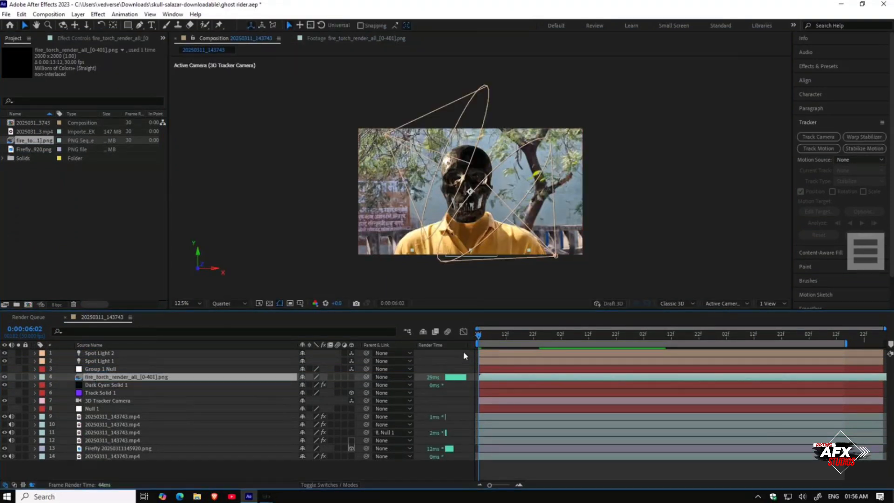
Step: Parent the fire_torch_render_all layer to Group 1 Null
left_click_drag(481, 336, 459, 332)
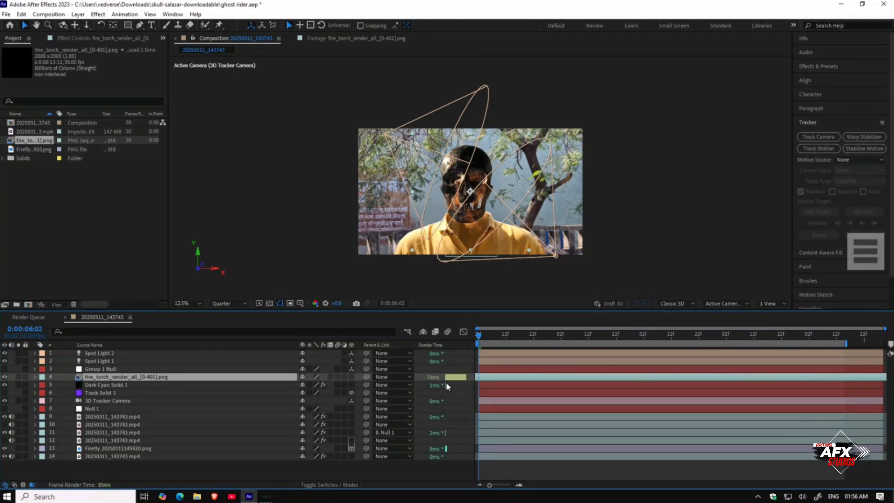
left_click(376, 378)
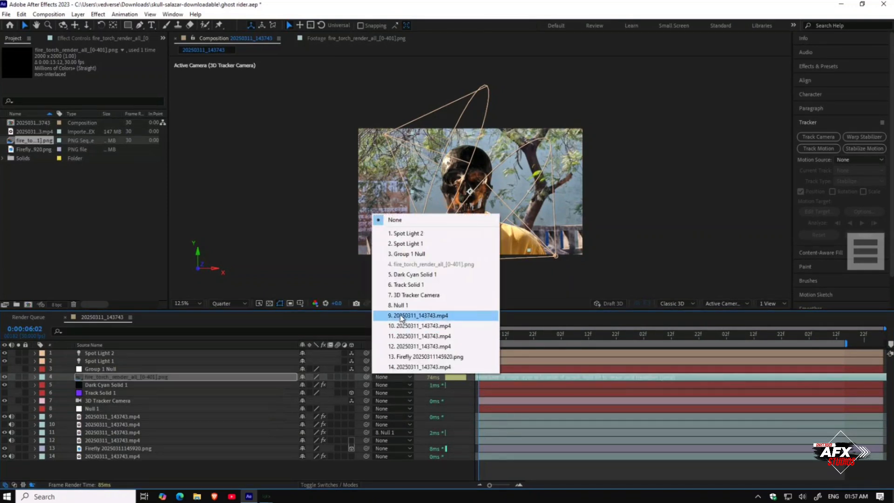
left_click(407, 254)
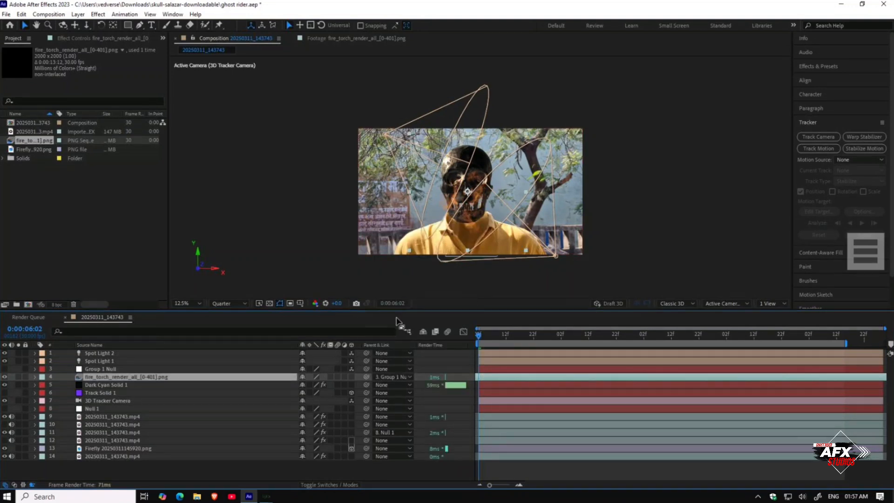
Step: Scale the fire layer to about 195% and move it up over the skull's crown, scrubbing through frames to check it
key("s")
left_click_drag(329, 386, 377, 386)
key("period")
left_click_drag(466, 242, 463, 207)
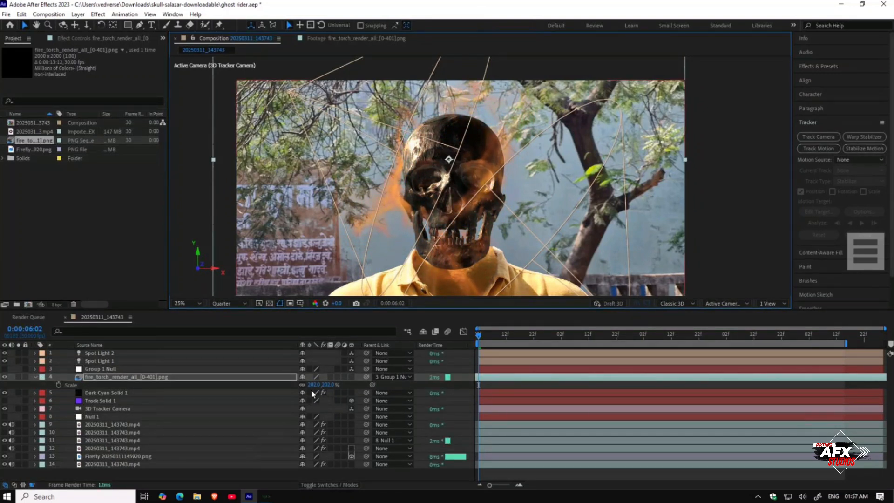
left_click_drag(310, 385, 301, 383)
left_click_drag(499, 331, 582, 333)
left_click_drag(471, 205, 470, 219)
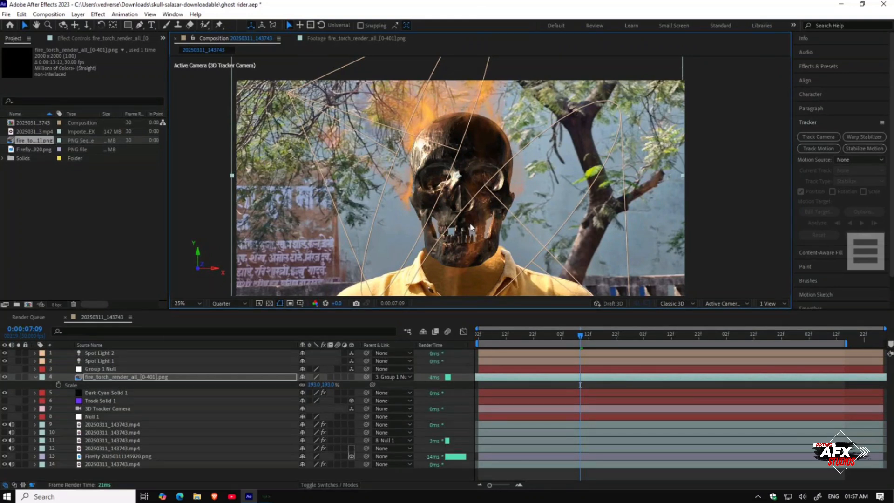
left_click_drag(473, 213, 474, 214)
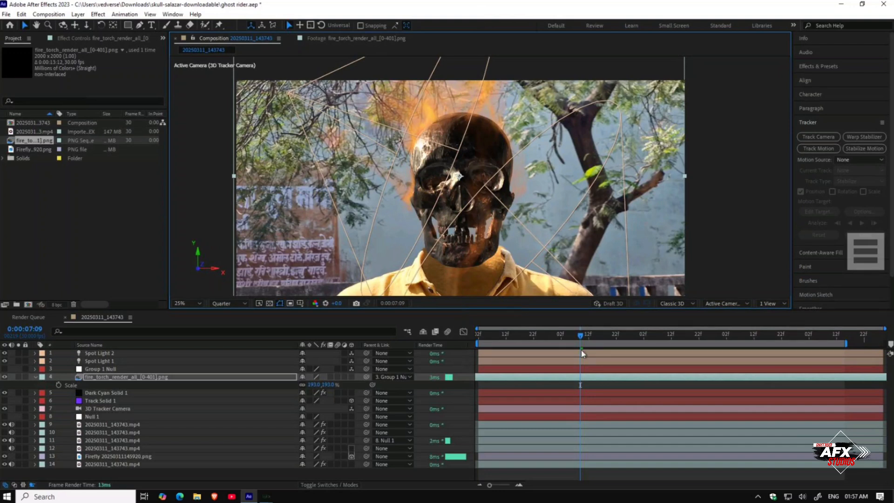
left_click_drag(331, 385, 333, 385)
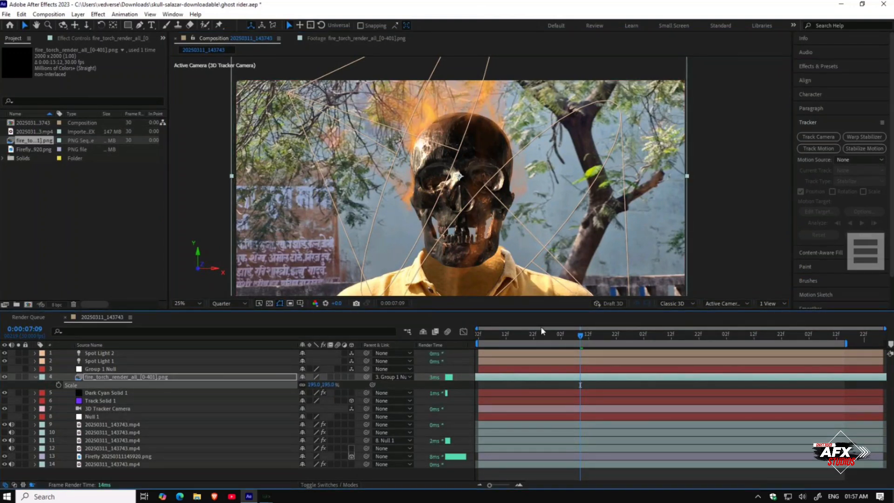
left_click_drag(581, 336, 660, 341)
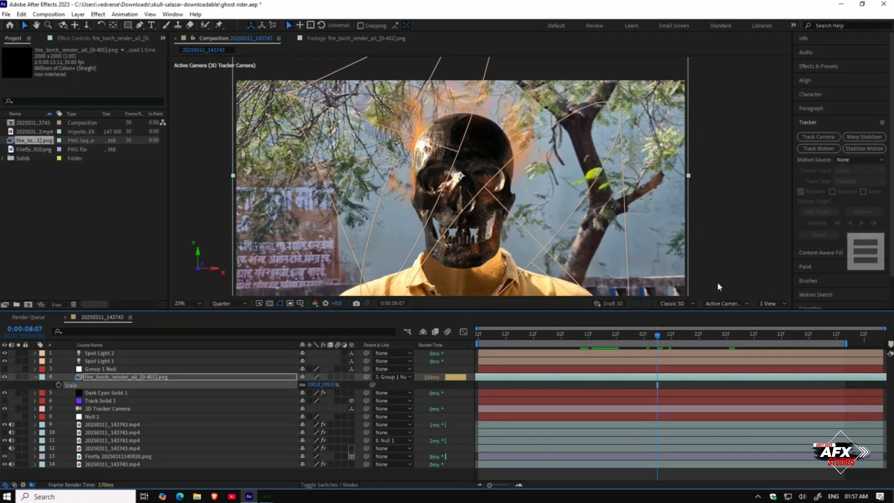
Step: Apply the Deep Glow 2 effect to the fire layer
left_click(820, 67)
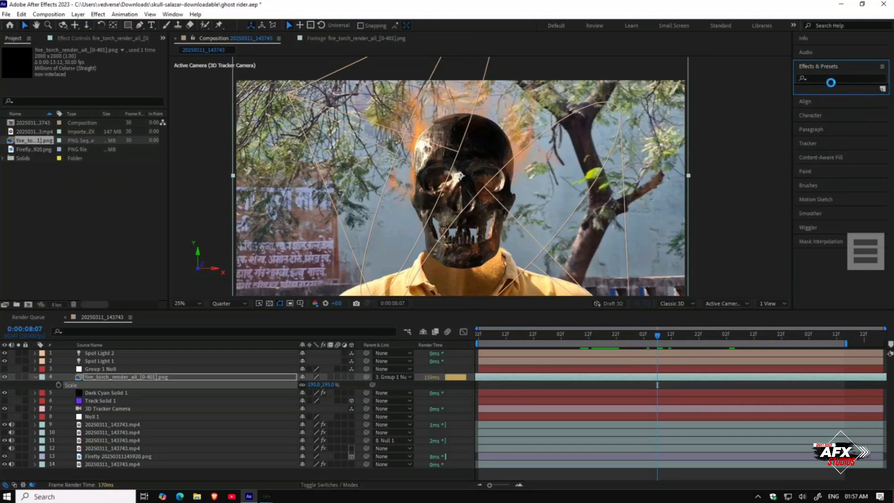
left_click(818, 78)
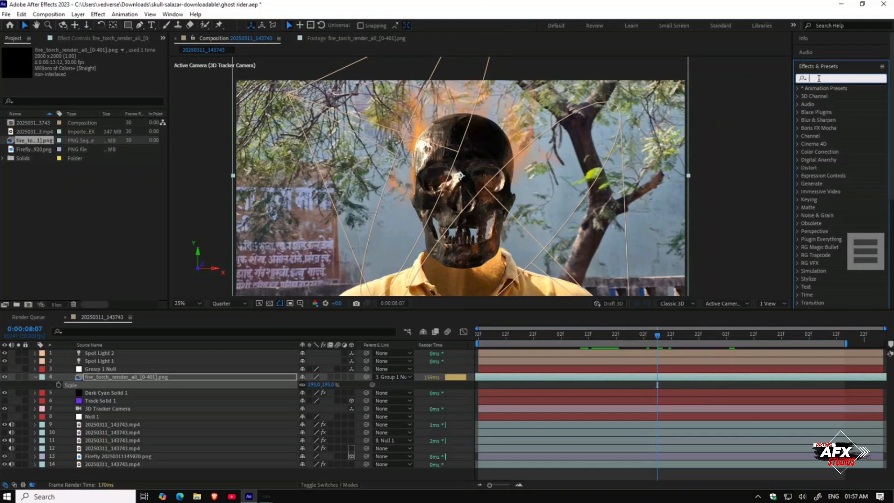
type("deep")
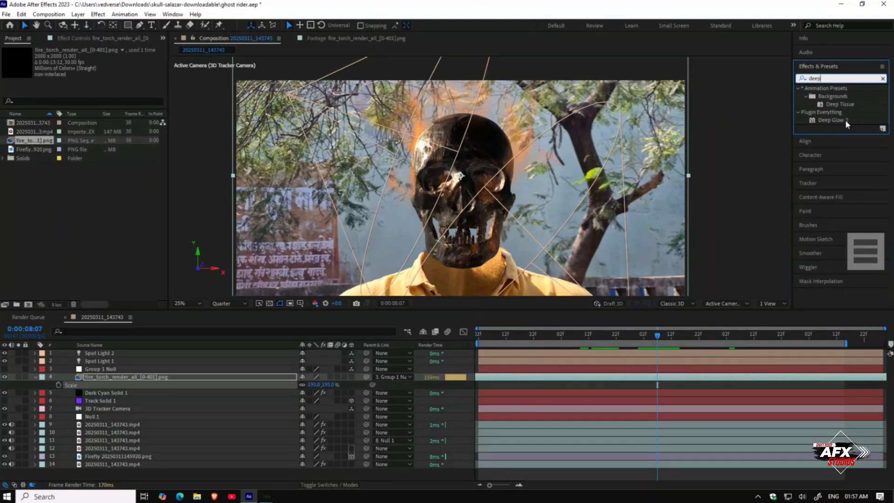
left_click_drag(845, 119, 234, 380)
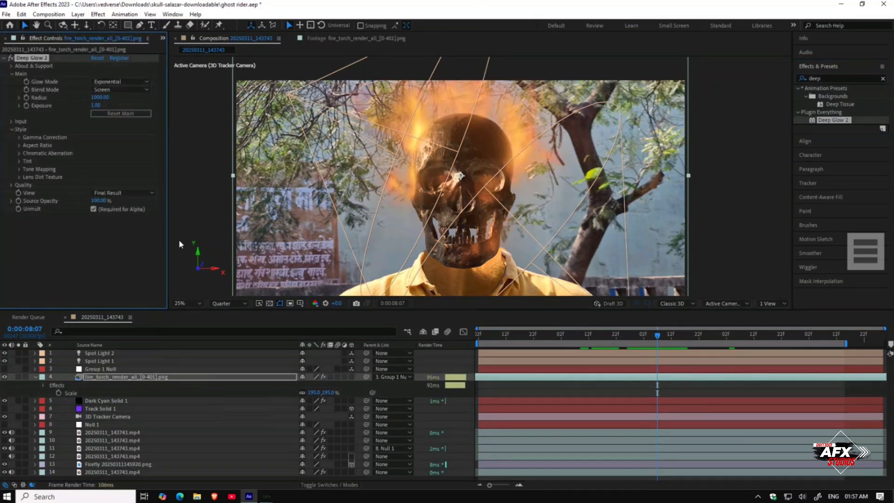
Step: Set Deep Glow 2's Input Threshold to 68%
left_click(11, 121)
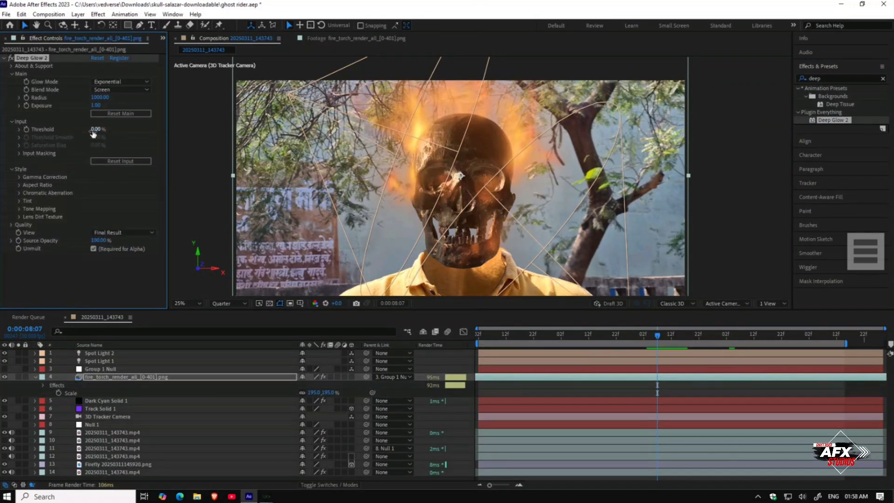
left_click_drag(98, 131, 183, 133)
left_click_drag(105, 132, 115, 134)
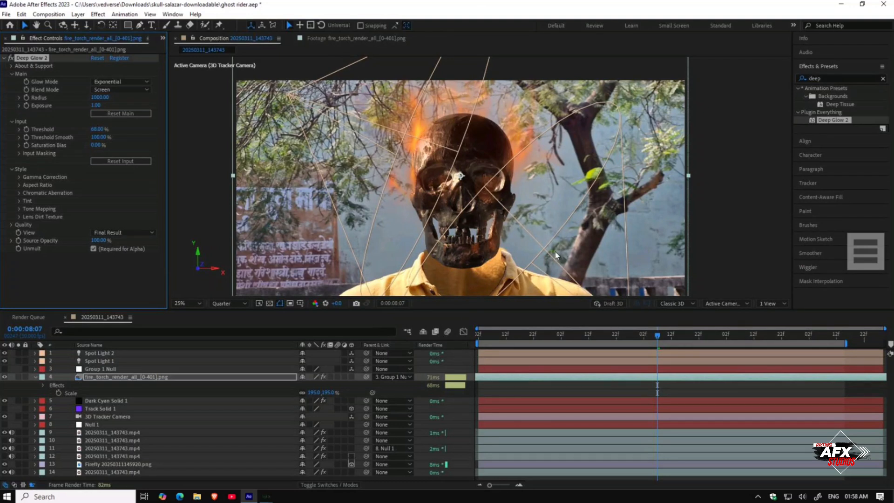
Step: Reposition the fire layer, reduce its scale to about 186%, and nudge it upward three steps
left_click_drag(528, 251, 522, 238)
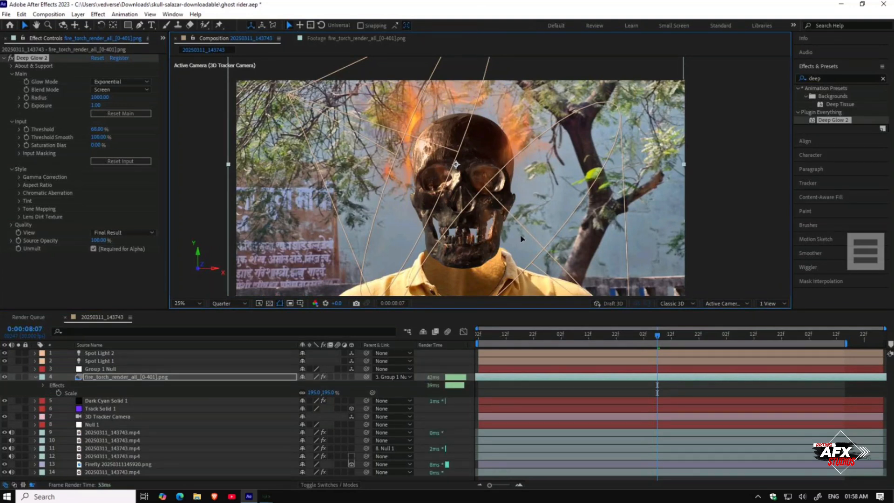
left_click_drag(311, 393, 309, 394)
left_click_drag(467, 229, 472, 232)
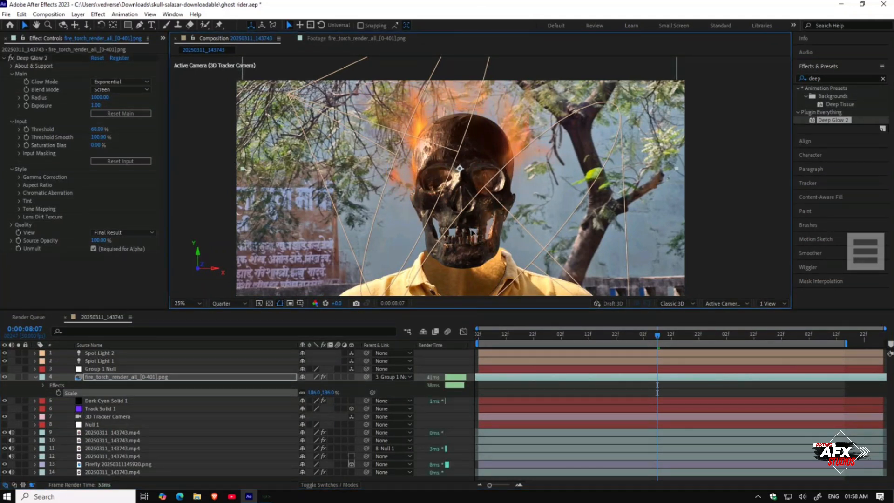
key("Up")
key("Up")
key("Up")
key("Up")
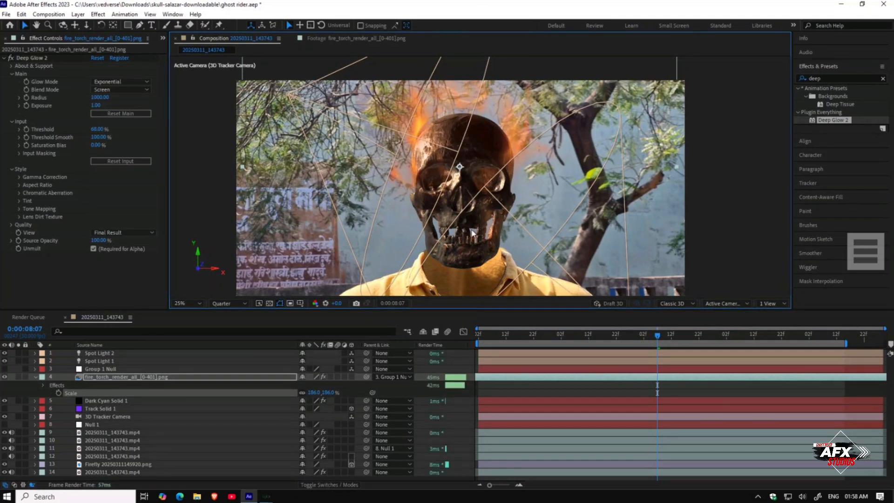
Step: Squash the fire layer vertically to about 158.6% height while keeping 186% width
left_click(284, 378)
scroll(451, 152, "down", 1)
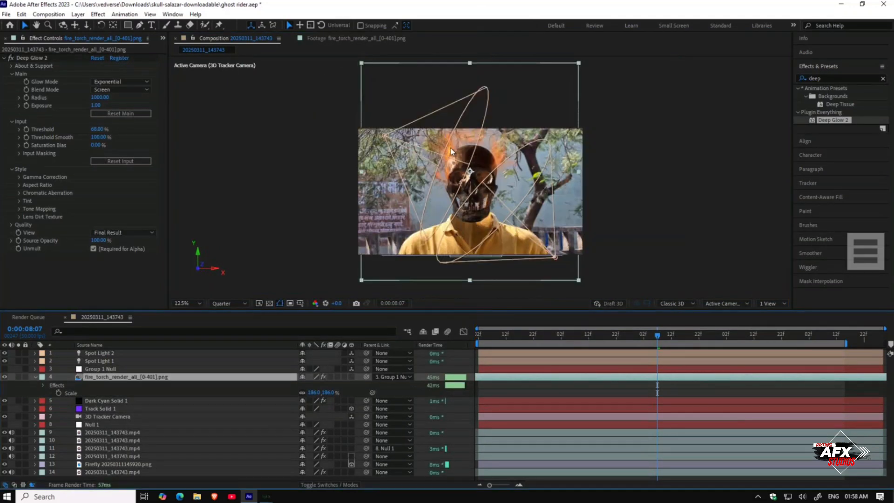
left_click_drag(471, 278, 472, 265)
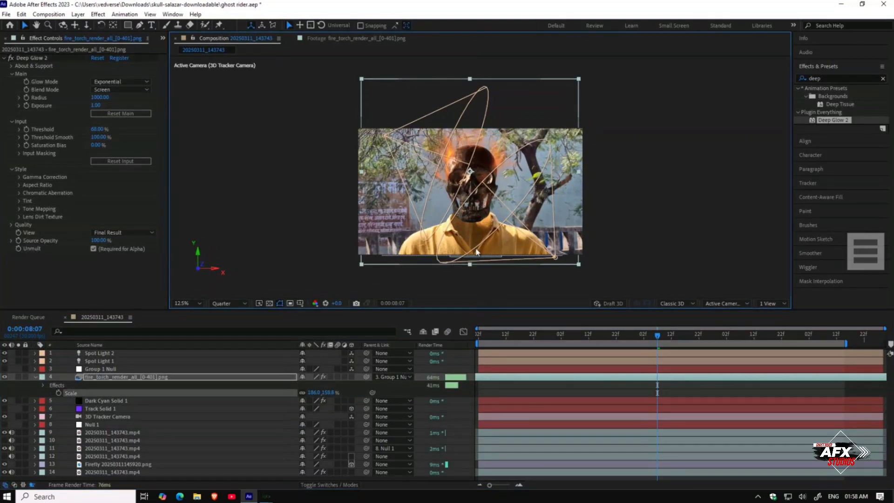
scroll(485, 217, "up", 2)
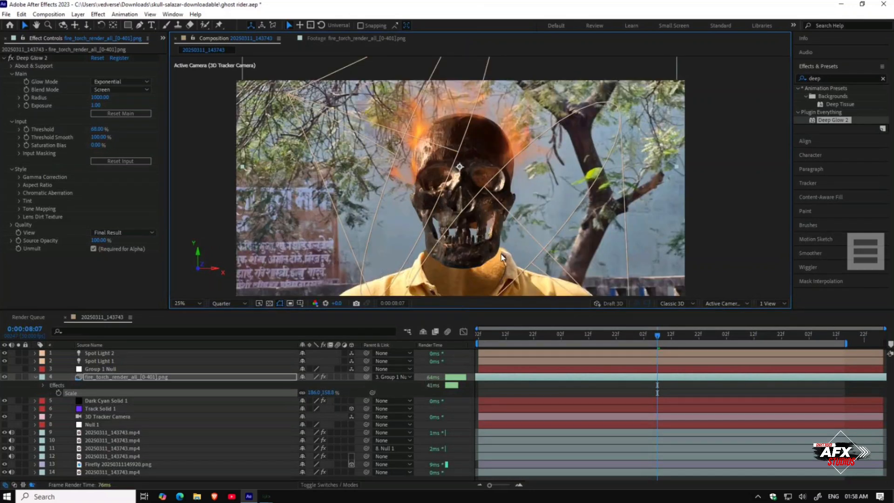
Step: Set Deep Glow 2's Input Threshold to 1% and play the composition from the start
left_click_drag(669, 336, 703, 332)
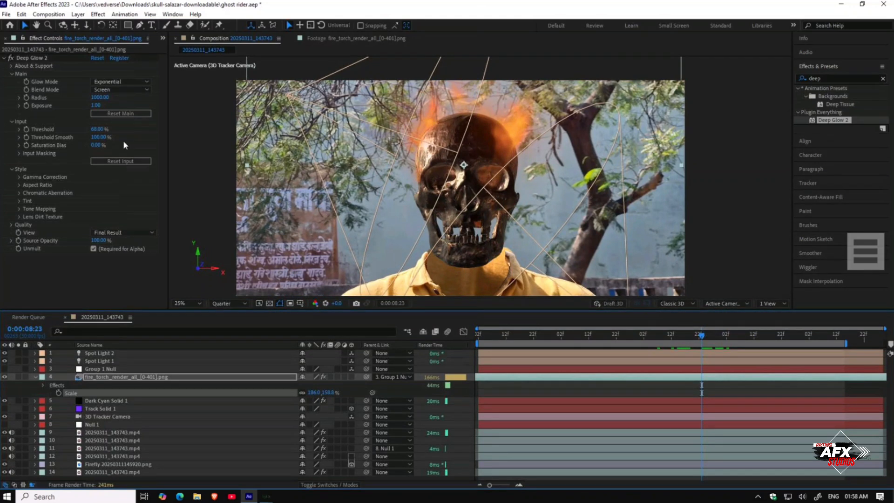
left_click_drag(101, 132, 67, 129)
left_click_drag(715, 337, 463, 354)
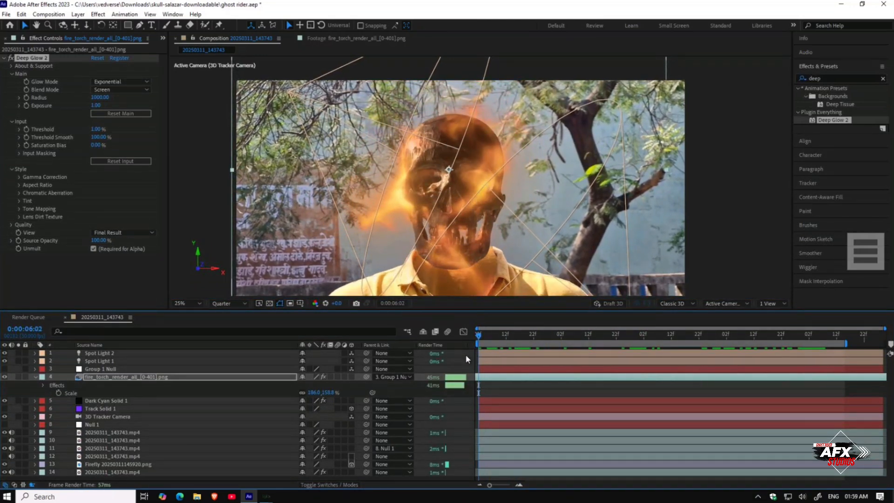
key("space")
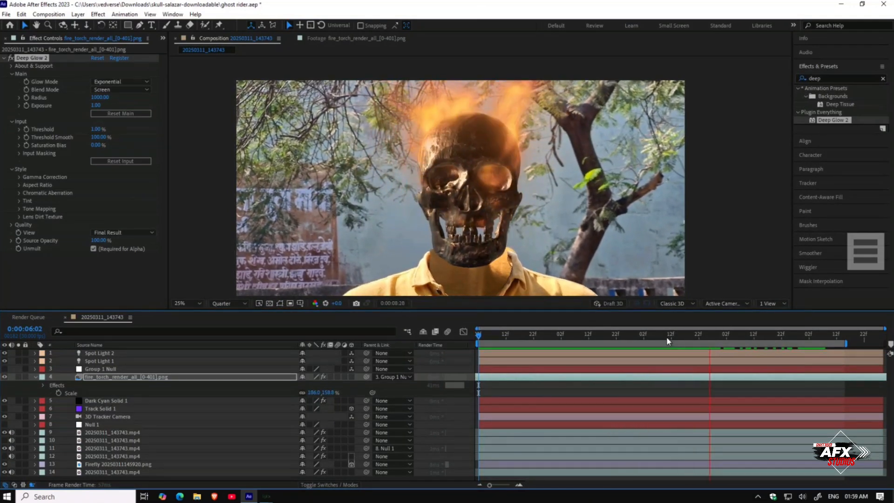
Step: Play the composition again from the start to review the fire on the skull
left_click_drag(669, 341, 471, 361)
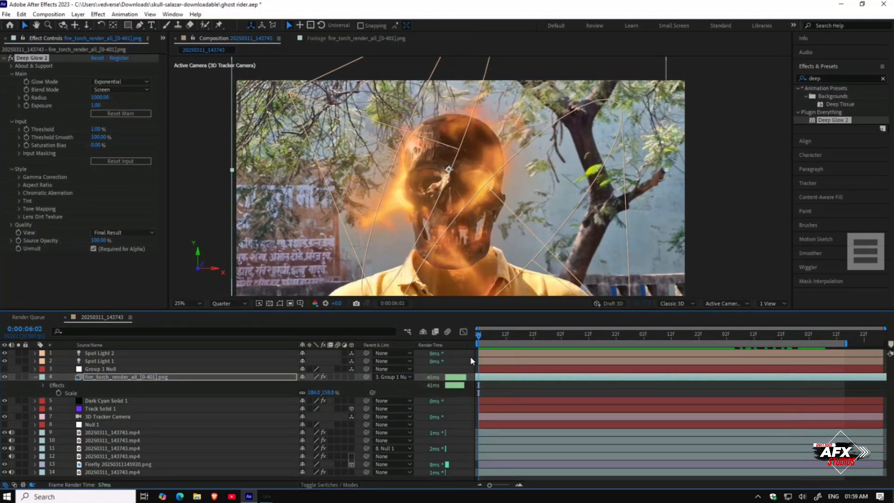
left_click(505, 377)
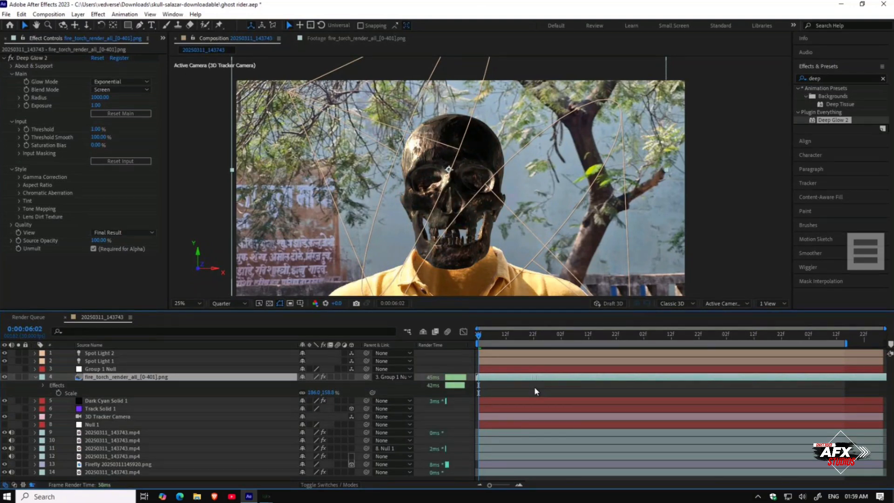
key("space")
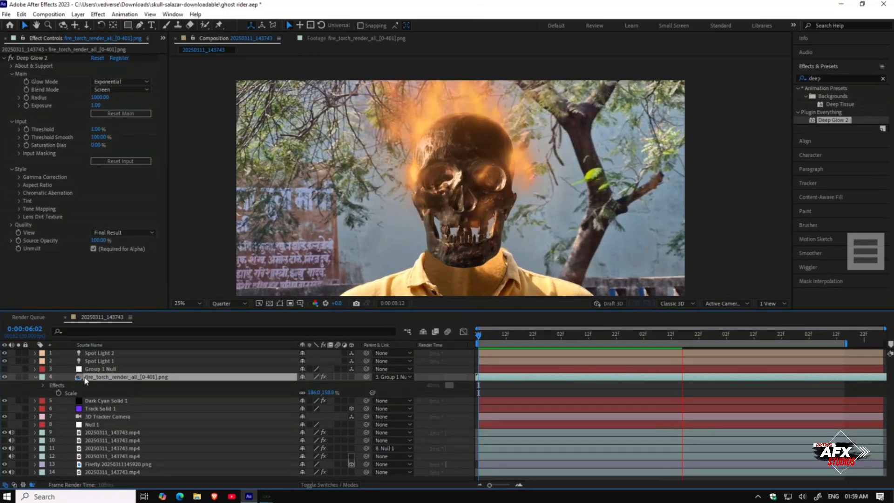
Step: Move the fire layer to the top of the layer stack and collapse its properties
left_click_drag(99, 376, 99, 353)
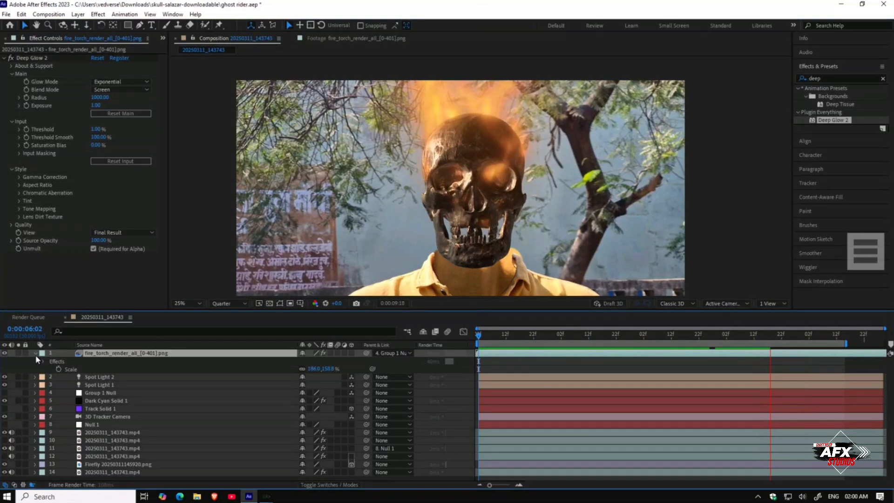
key("space")
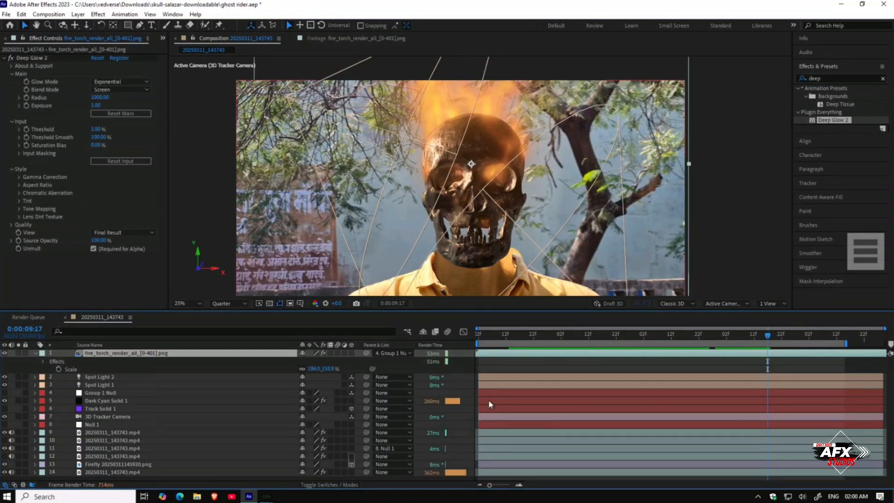
left_click(34, 353)
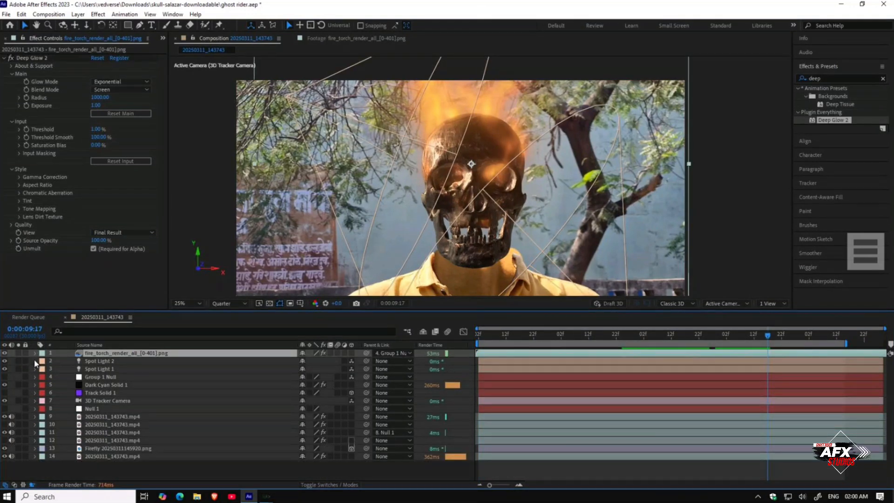
Step: Create a new adjustment layer and place it directly below the fire layer
right_click(98, 469)
mouse_move(140, 357)
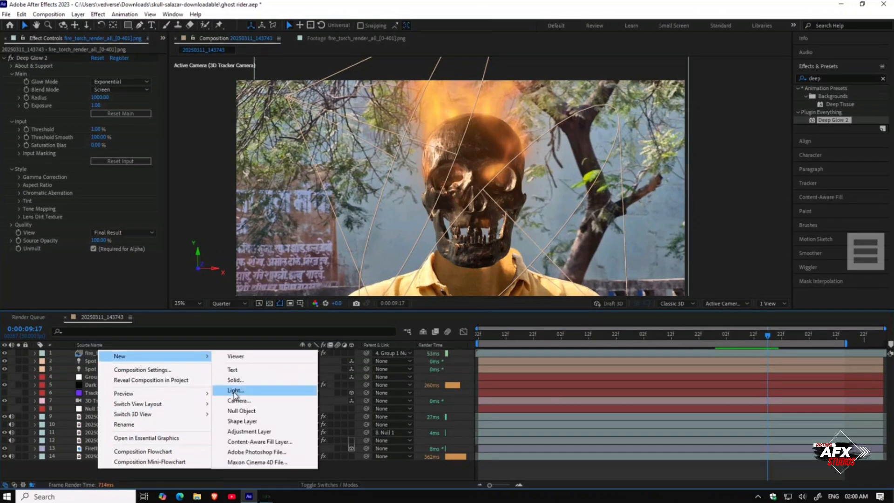
left_click(238, 431)
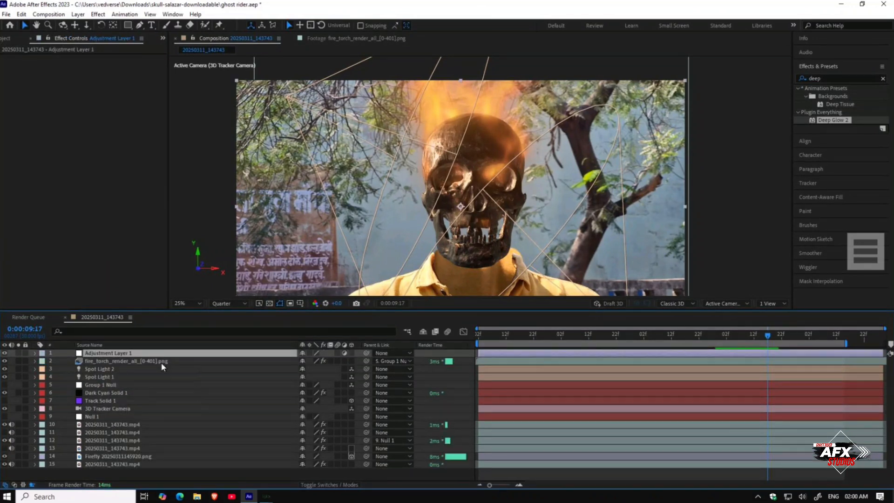
left_click_drag(165, 357, 164, 364)
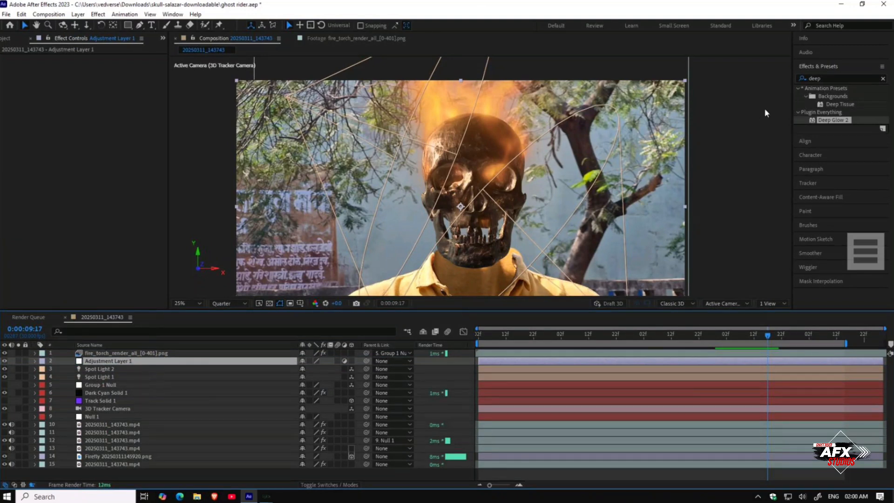
Step: Search for Curves and apply it to the adjustment layer
left_click(827, 78)
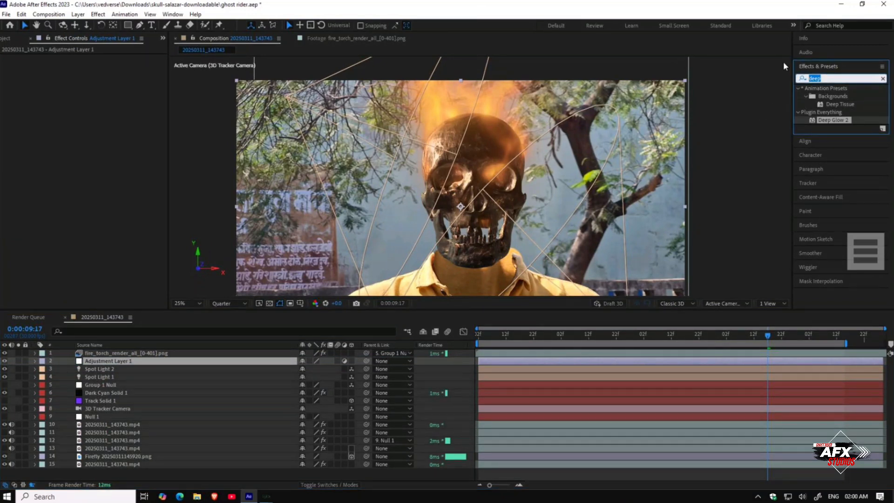
type("cur")
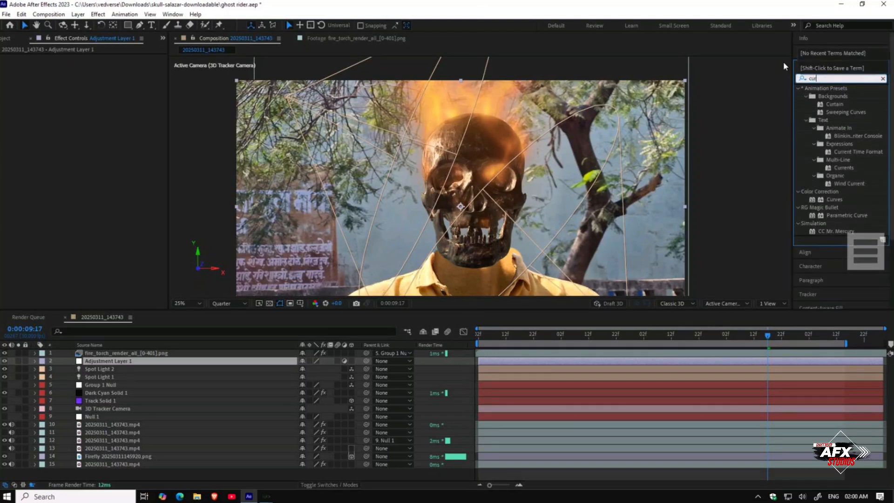
left_click(834, 200)
left_click_drag(834, 199, 124, 362)
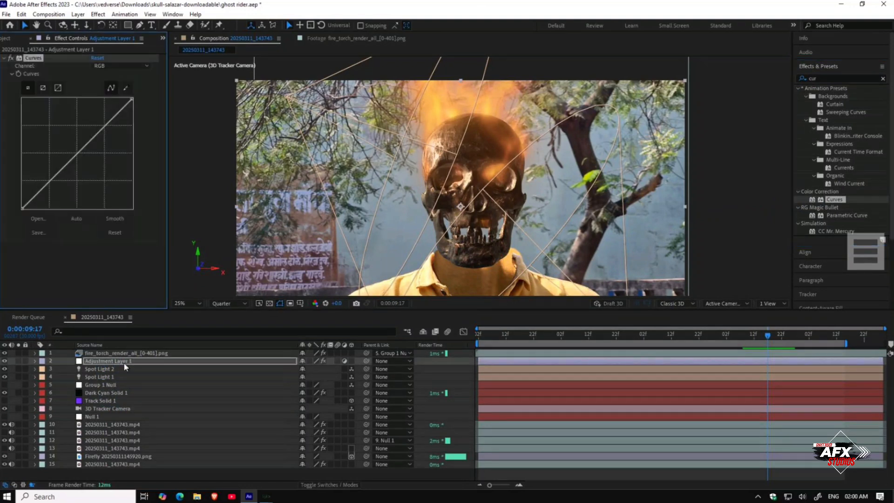
Step: Pull down the red and green channel curves in the adjustment layer's Curves effect to give the footage a cooler grade
mouse_move(106, 119)
left_mouse_down()
mouse_move(123, 130)
mouse_move(119, 122)
left_mouse_up()
left_click_drag(60, 187, 59, 190)
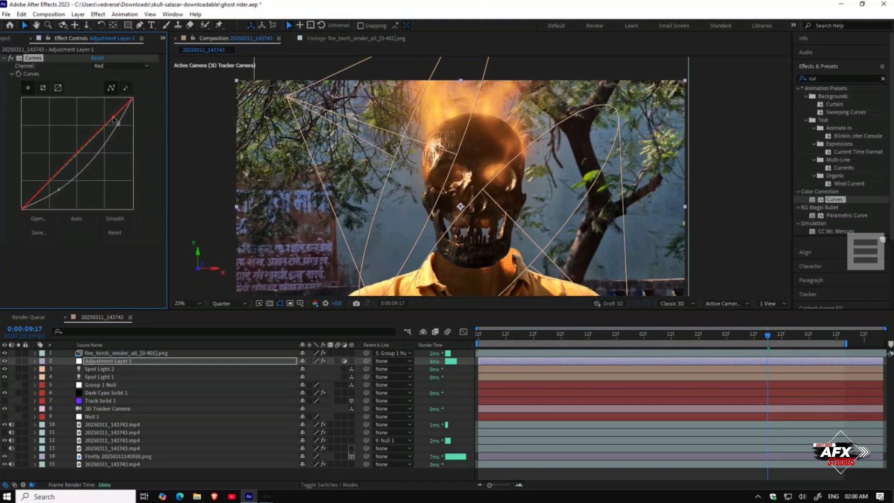
left_click_drag(119, 125, 116, 122)
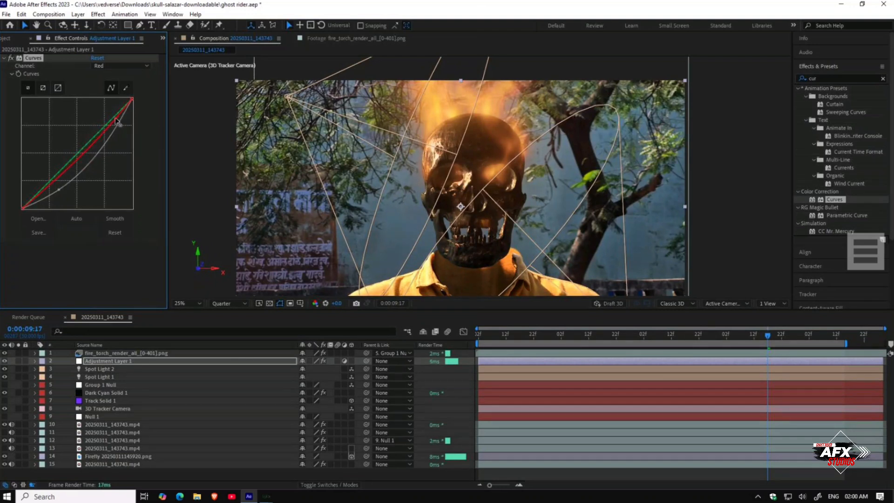
left_click_drag(50, 189, 44, 194)
mouse_move(111, 116)
left_mouse_down()
mouse_move(107, 109)
mouse_move(117, 119)
left_mouse_up()
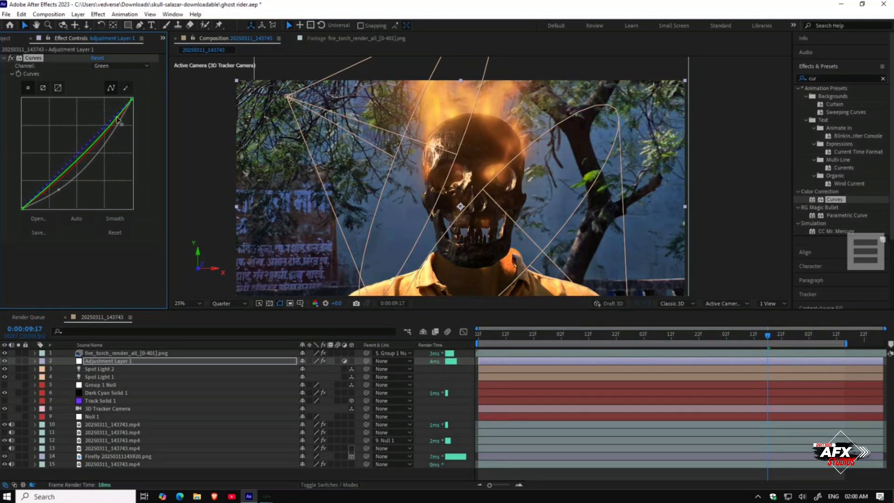
left_click_drag(47, 190, 42, 191)
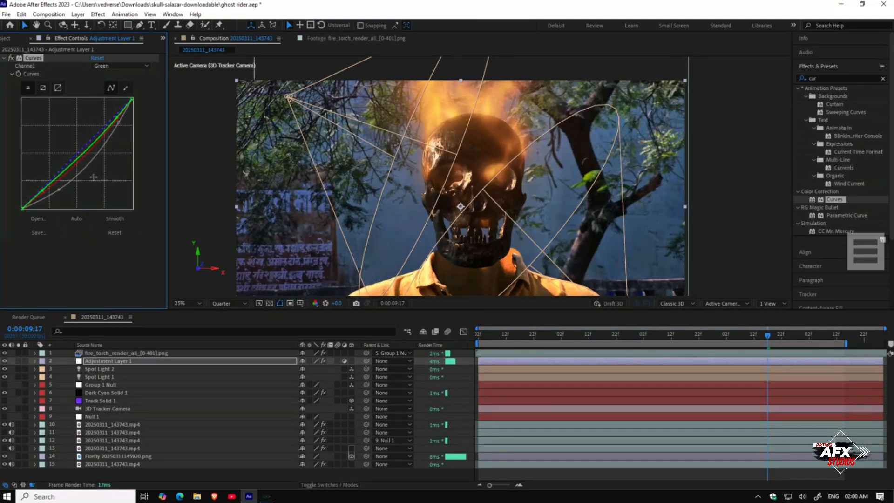
Step: Scrub the timeline to review the graded fire on the skull
scroll(485, 218, "up", 1)
scroll(485, 217, "down", 2)
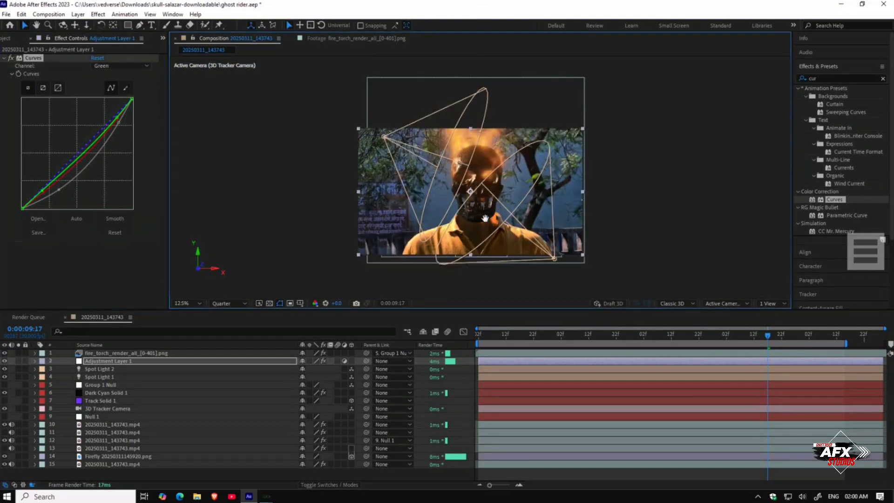
scroll(485, 212, "up", 1)
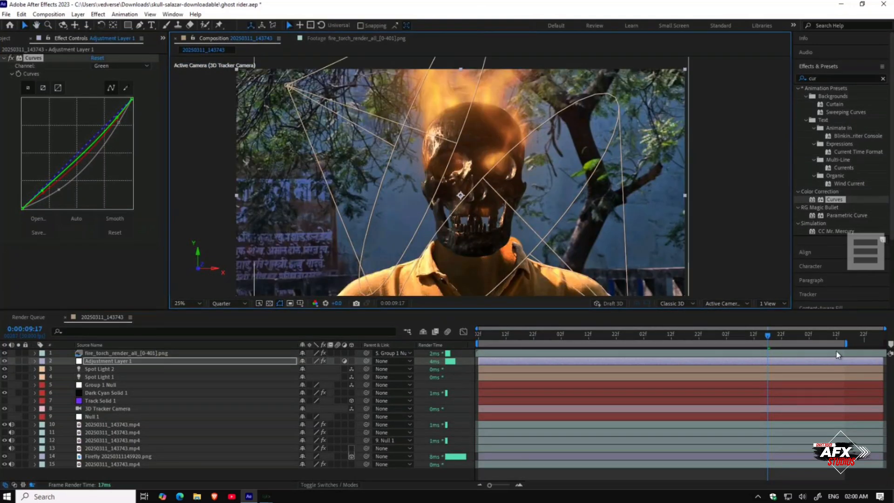
left_click_drag(776, 338, 541, 323)
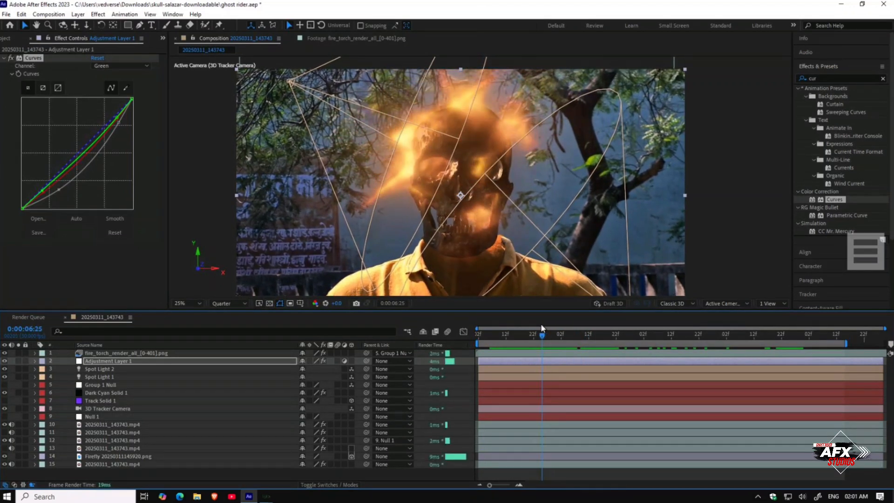
Step: Open the Import File dialog from the project panel and browse to New Volume (D:)
left_click(7, 41)
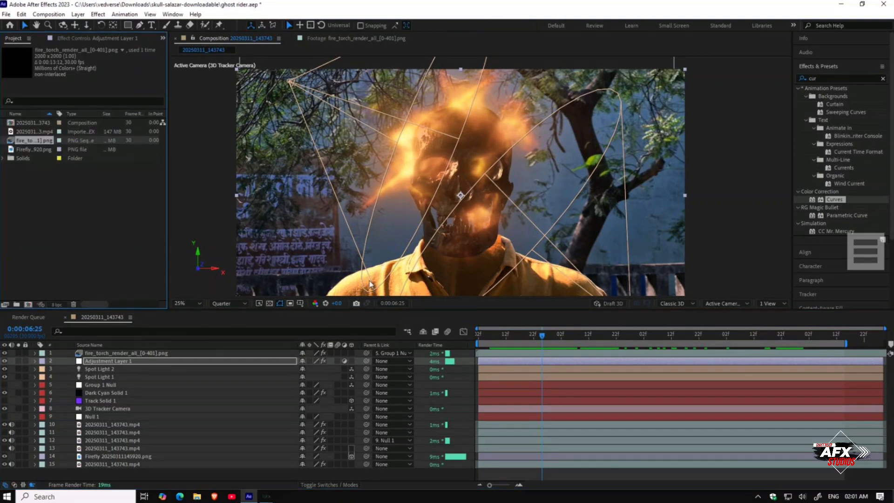
left_click_drag(415, 247, 410, 201)
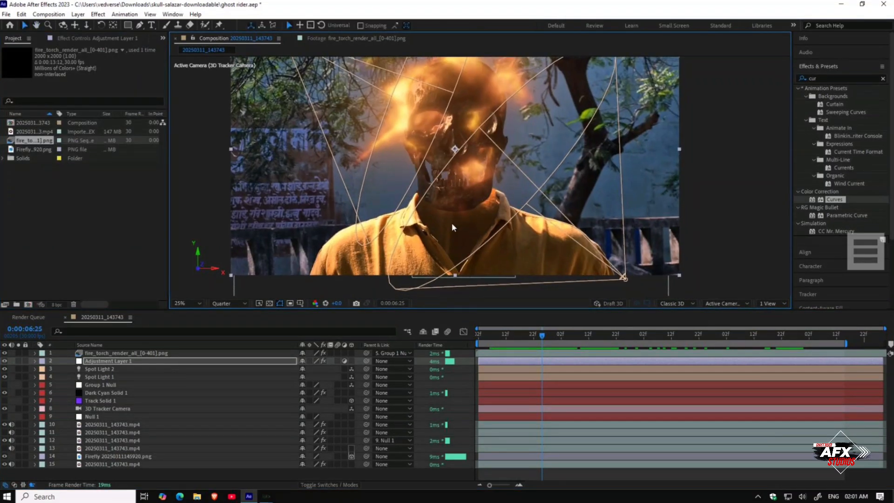
double_click(74, 224)
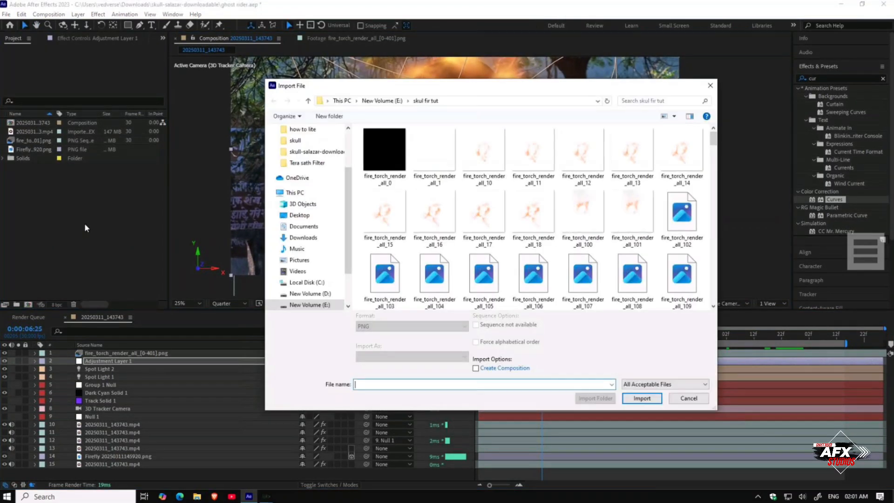
scroll(333, 216, "up", 3)
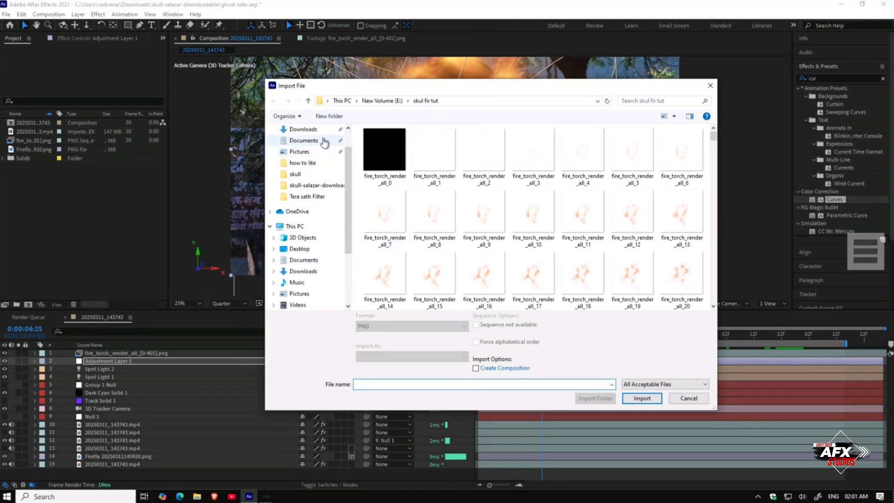
left_click(323, 133)
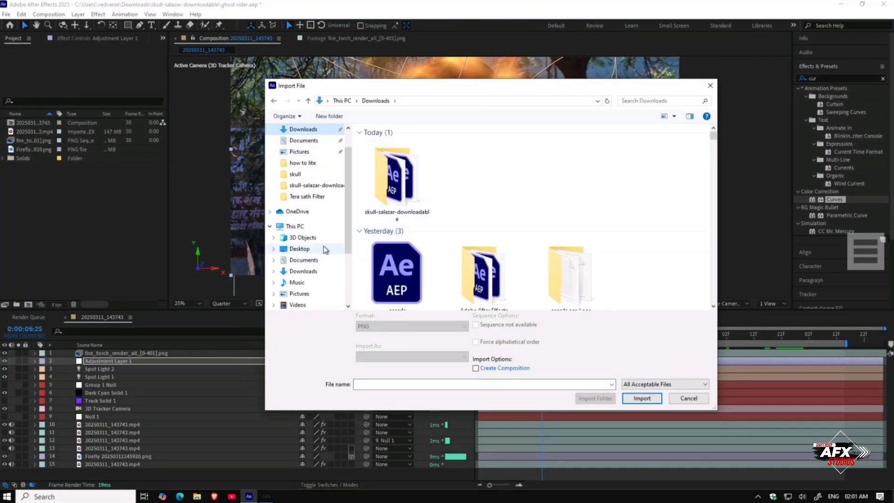
scroll(326, 249, "down", 1)
scroll(325, 250, "down", 1)
scroll(325, 249, "down", 4)
left_click(309, 260)
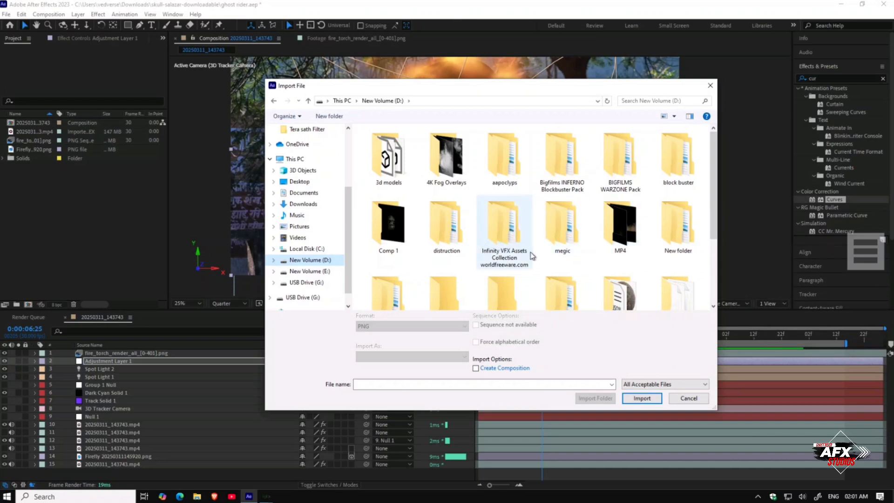
scroll(532, 255, "down", 1)
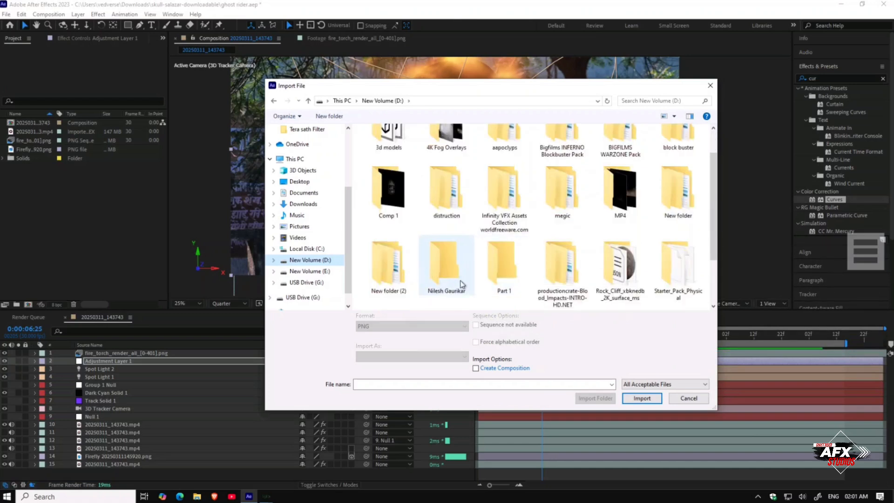
scroll(643, 284, "down", 1)
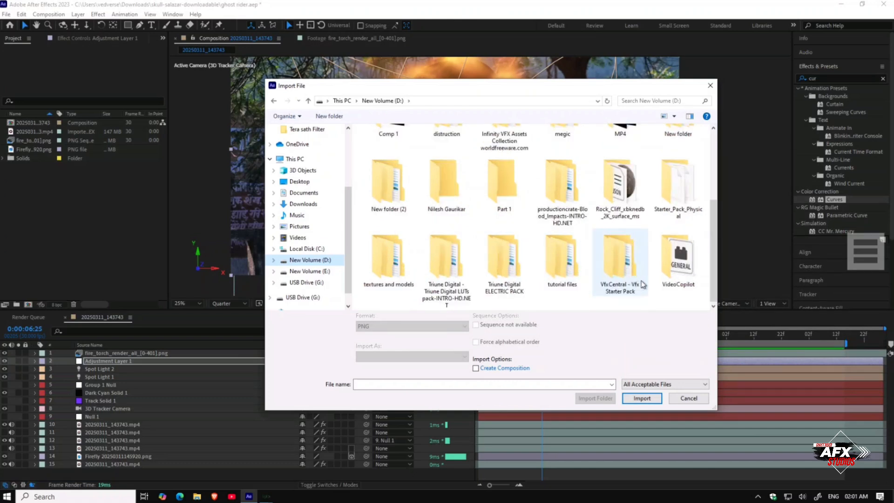
double_click(627, 292)
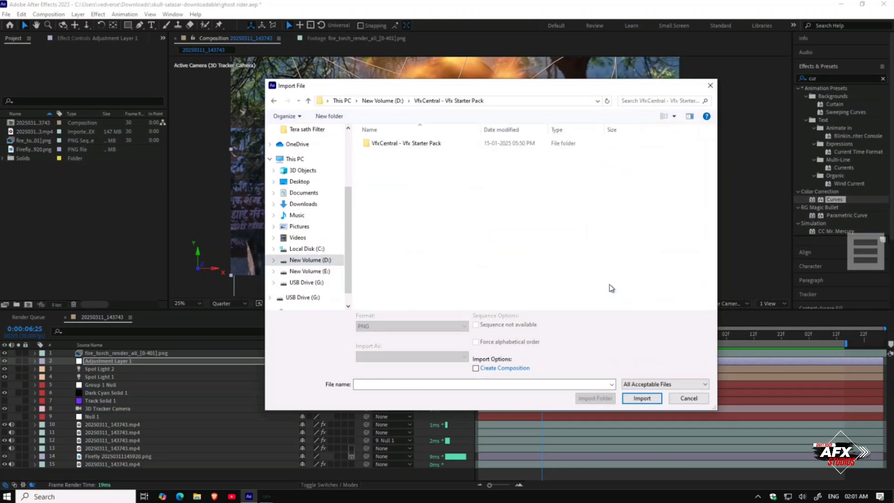
double_click(451, 143)
double_click(452, 144)
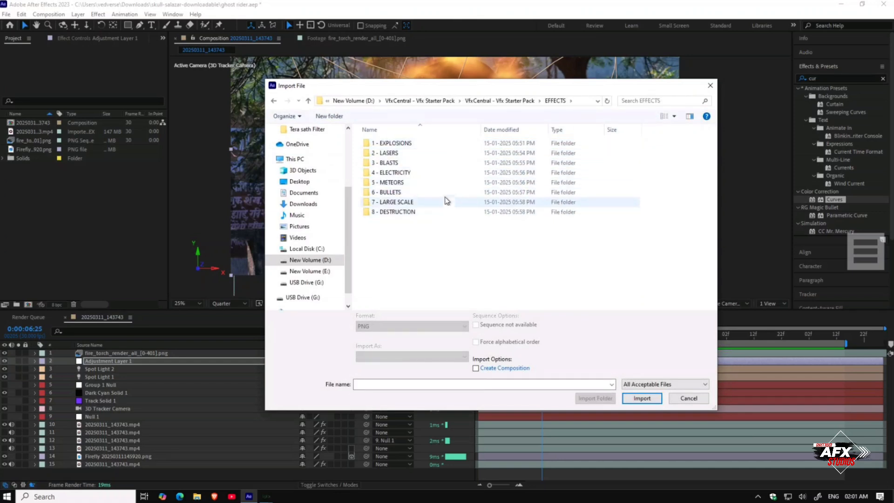
left_click(276, 102)
left_click(275, 102)
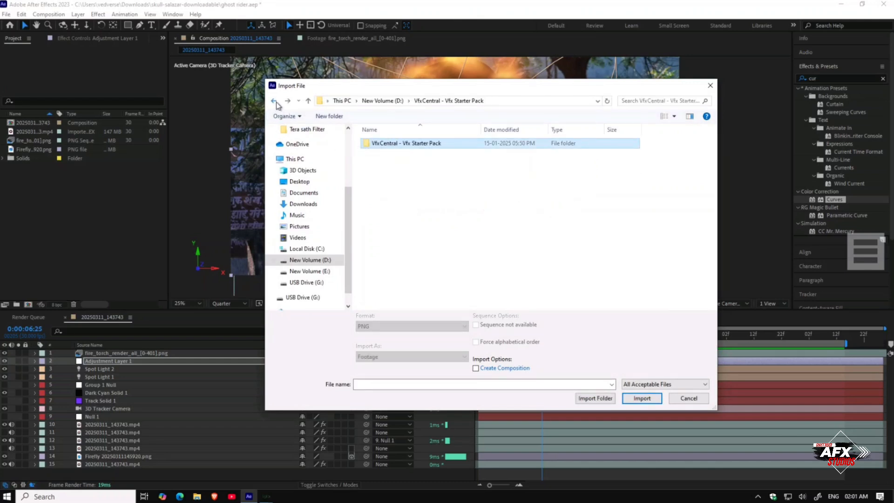
left_click(275, 102)
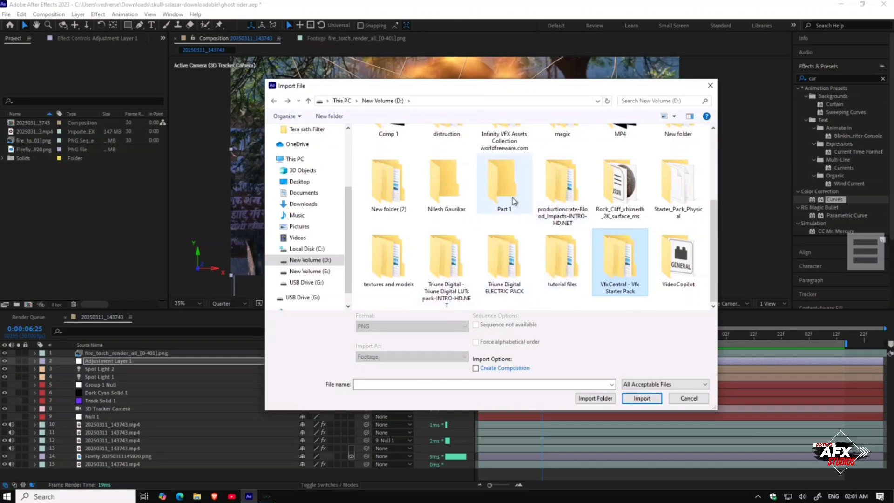
Step: Import Fire-Arm-01, Fire-Arm-02 and Fire-Element-01 from the Bigfilms Blockbuster Vol 2 SUPERHEROES Pack's 01 - Fire Elements folder
scroll(514, 186, "up", 1)
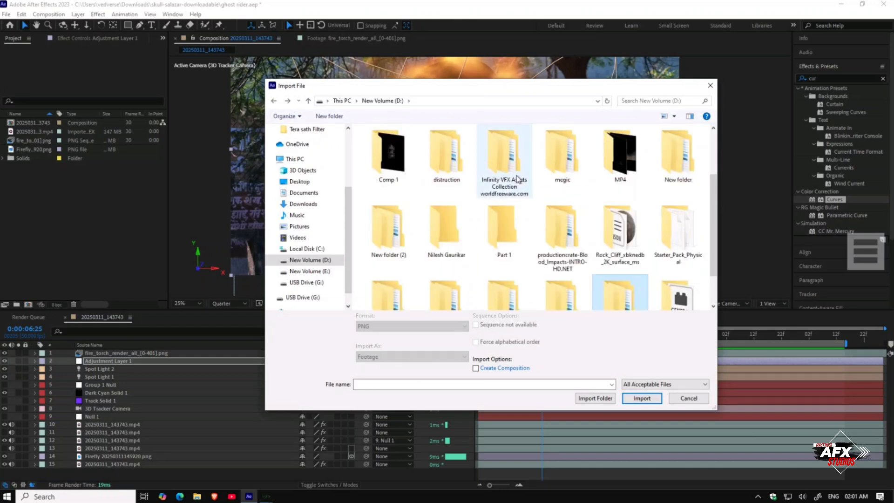
scroll(468, 175, "up", 1)
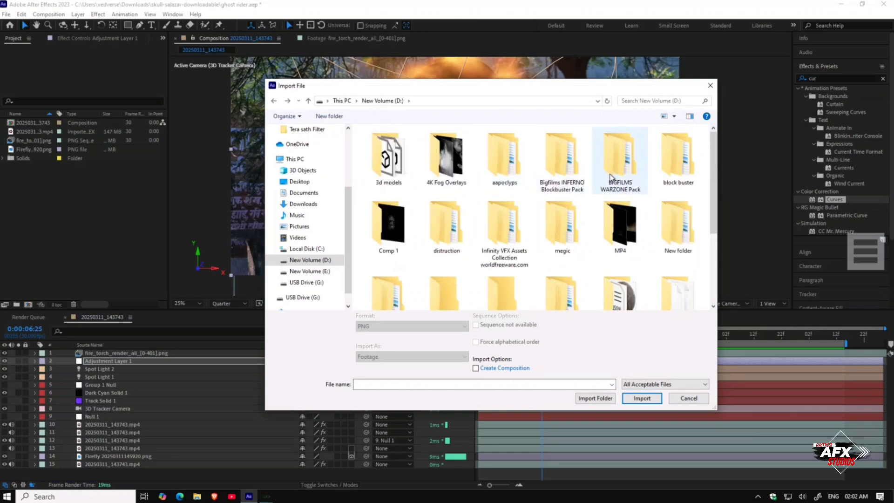
double_click(695, 174)
double_click(529, 144)
double_click(528, 144)
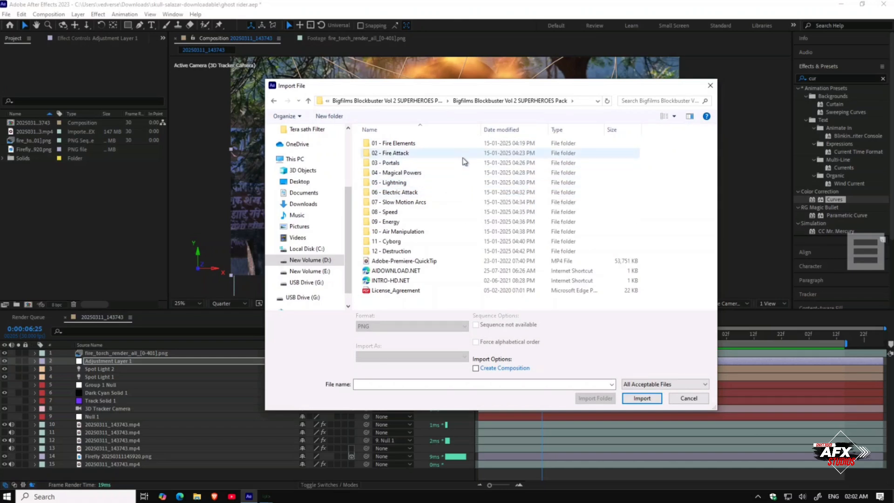
double_click(466, 144)
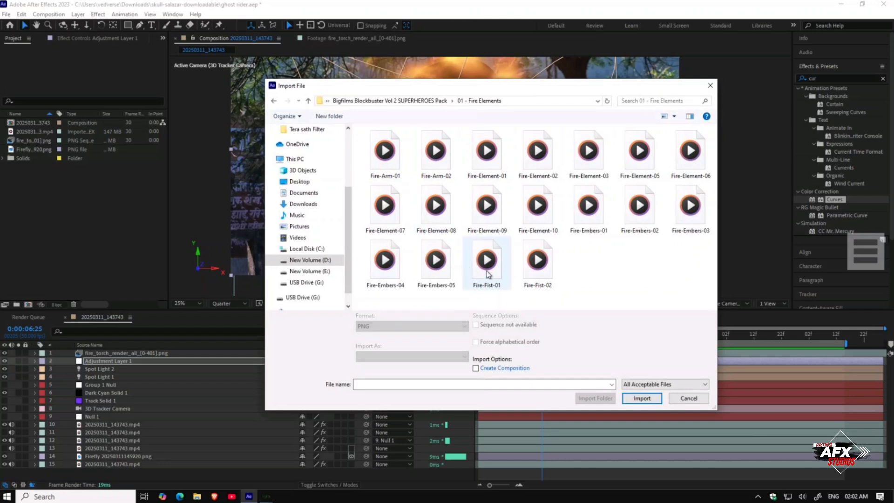
left_click_drag(358, 153, 481, 178)
left_click(643, 401)
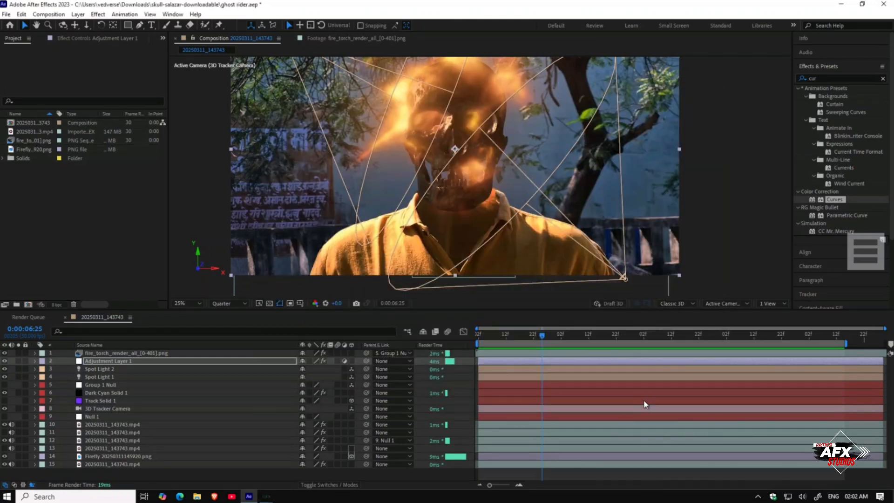
Step: Preview the imported fire clips in the footage viewer
double_click(33, 149)
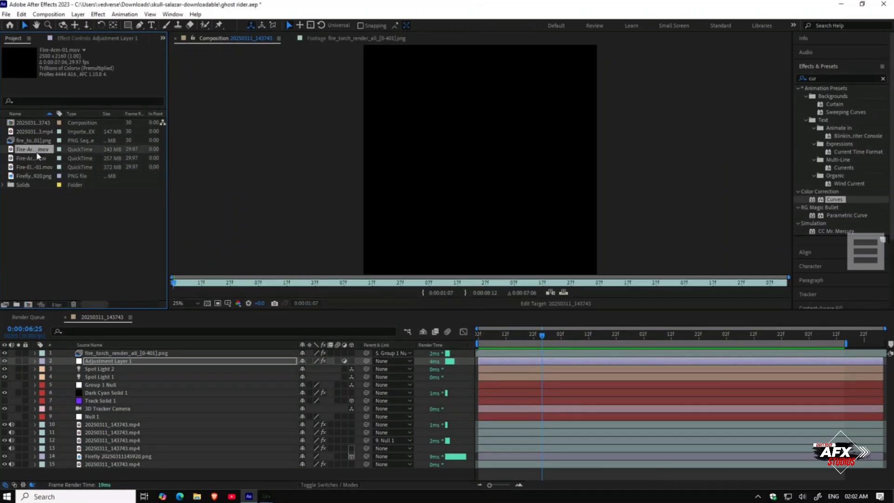
mouse_move(208, 285)
left_mouse_down()
mouse_move(481, 287)
mouse_move(173, 289)
left_mouse_up()
double_click(43, 159)
double_click(32, 167)
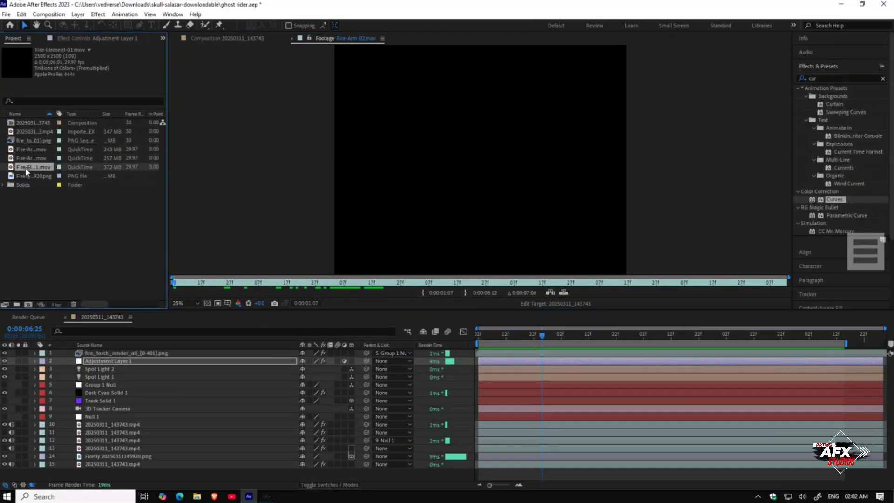
mouse_move(226, 287)
left_mouse_down()
mouse_move(356, 286)
mouse_move(322, 287)
left_mouse_up()
Step: Add Fire-Element-01 to the composition below the fire torch layer and move it down onto the neck
left_click_drag(35, 163, 113, 361)
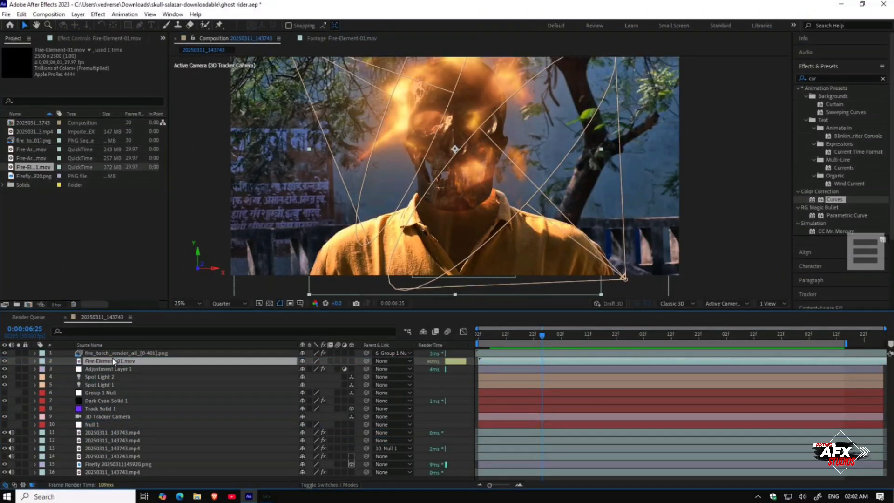
left_click_drag(470, 192, 437, 250)
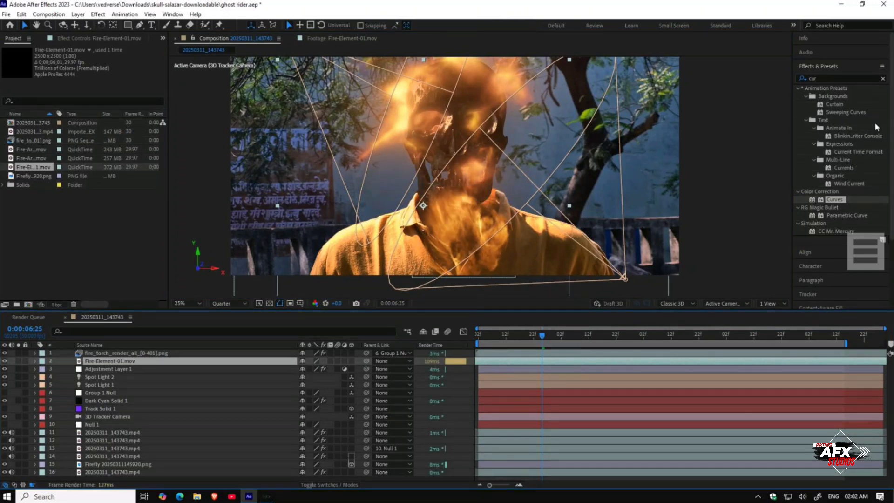
Step: Copy the Deep Glow 2 effect from the fire torch render layer and paste it onto Fire-Element-01
left_click(827, 78)
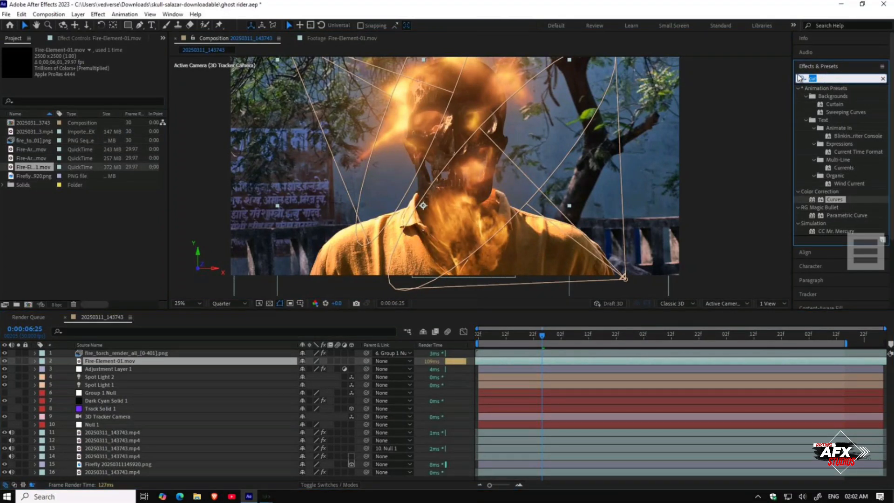
type("deep")
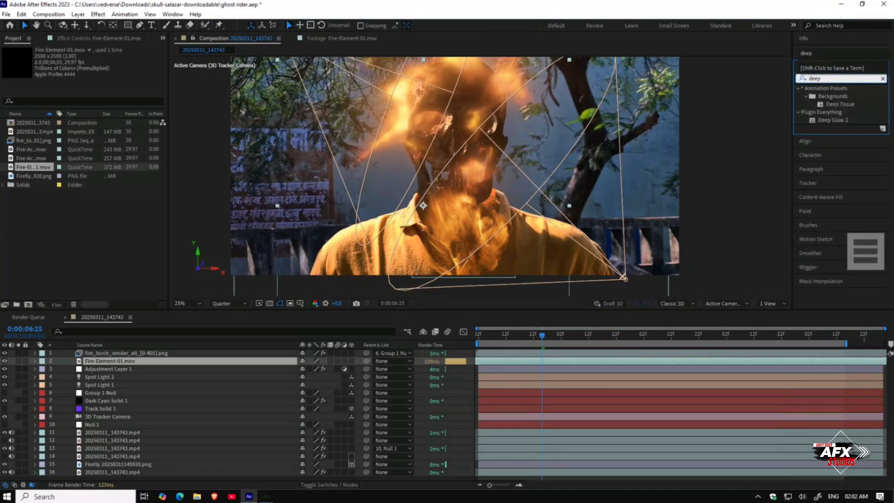
left_click(95, 353)
left_click(74, 38)
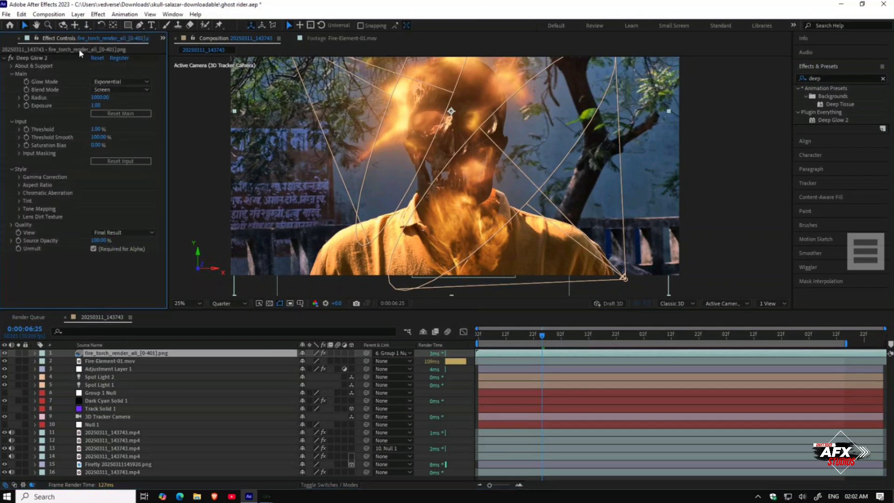
left_click(47, 58)
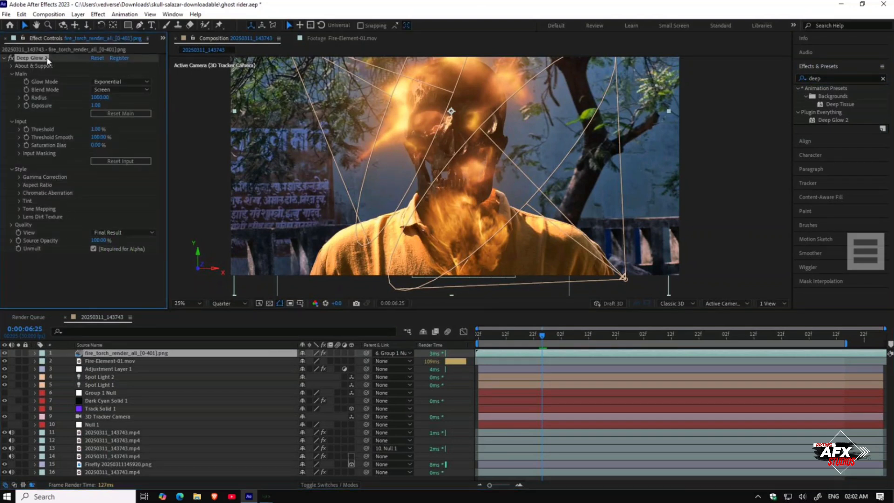
left_click(119, 362)
key("ctrl+v")
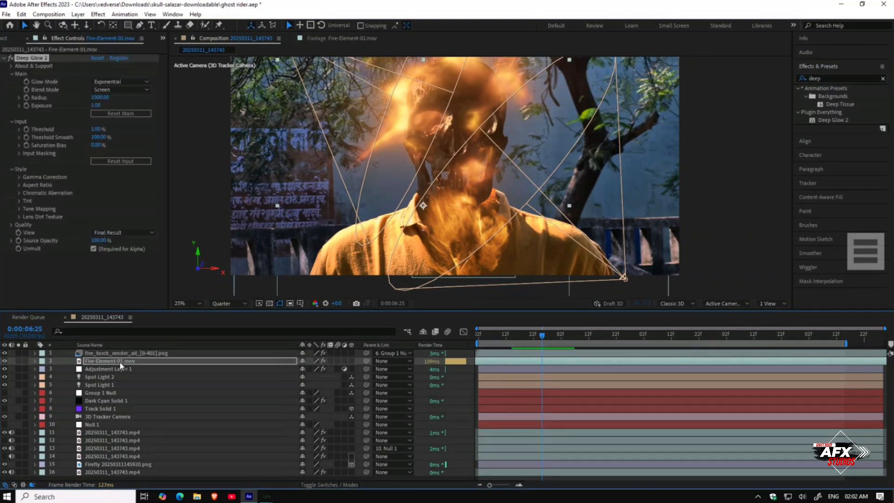
Step: Nudge the fire element slightly and set its Deep Glow 2 Threshold to 56%
left_click_drag(498, 255, 493, 253)
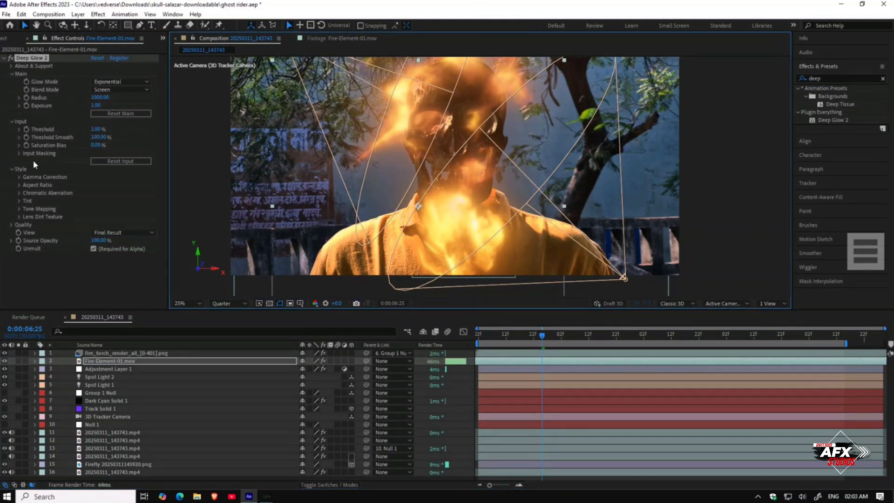
left_click_drag(96, 130, 121, 132)
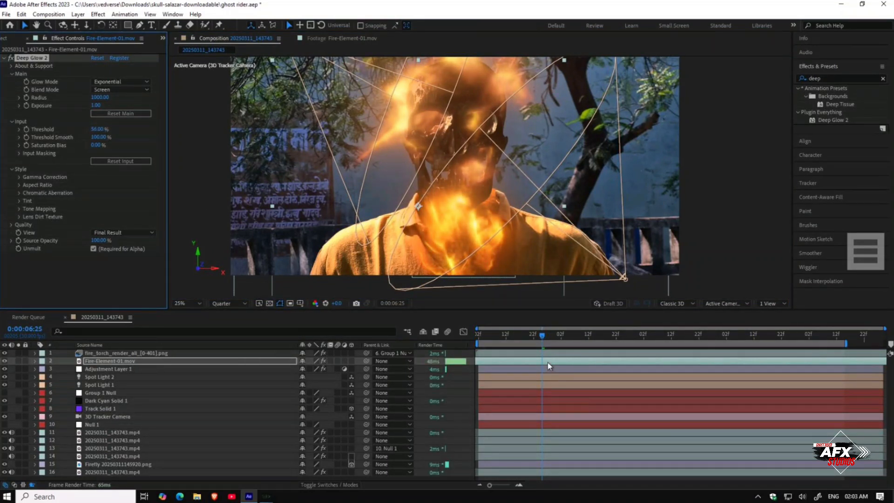
mouse_move(547, 338)
left_mouse_down()
mouse_move(571, 338)
mouse_move(554, 338)
mouse_move(562, 337)
left_mouse_up()
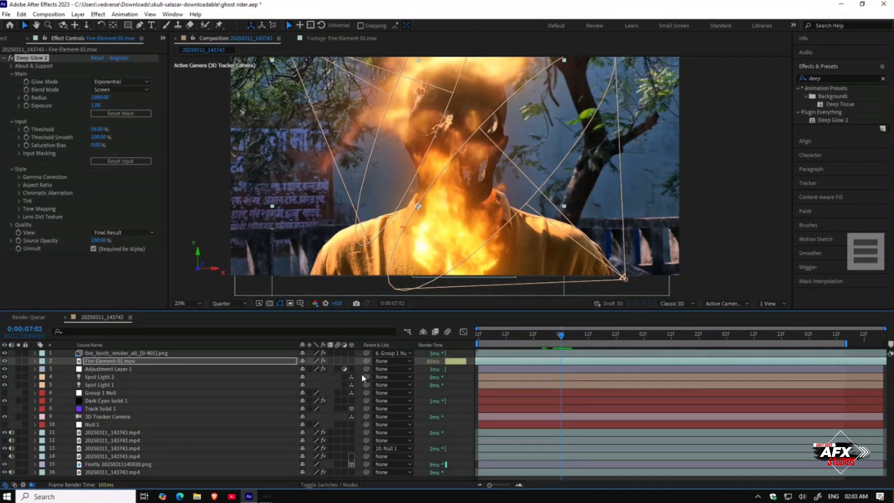
Step: Parent Fire-Element-01 to Group 1 Null and play the composition to review it
left_click(385, 361)
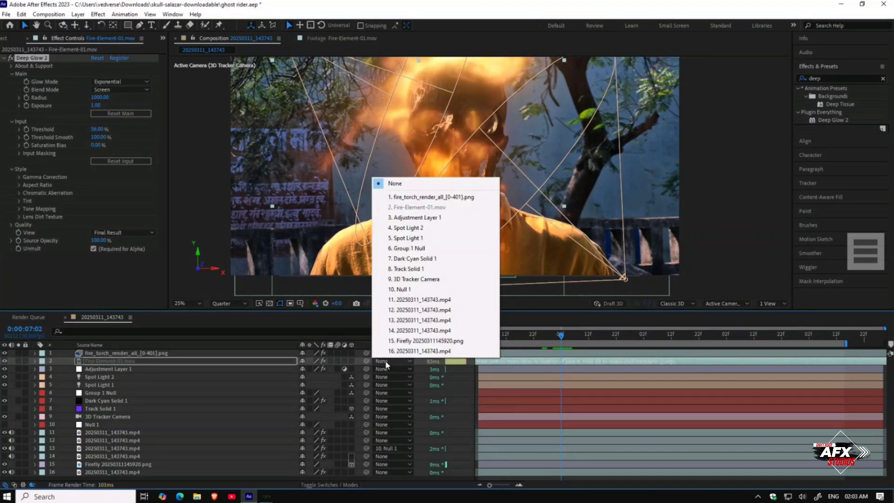
left_click(408, 250)
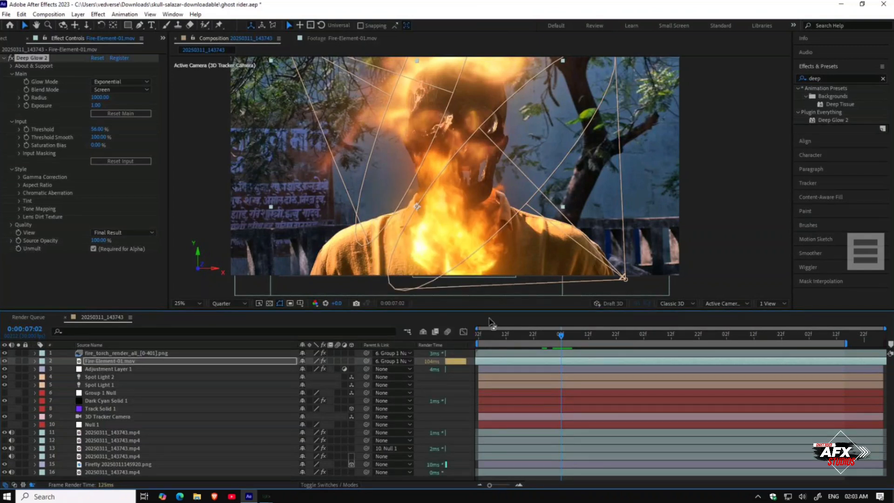
key("space")
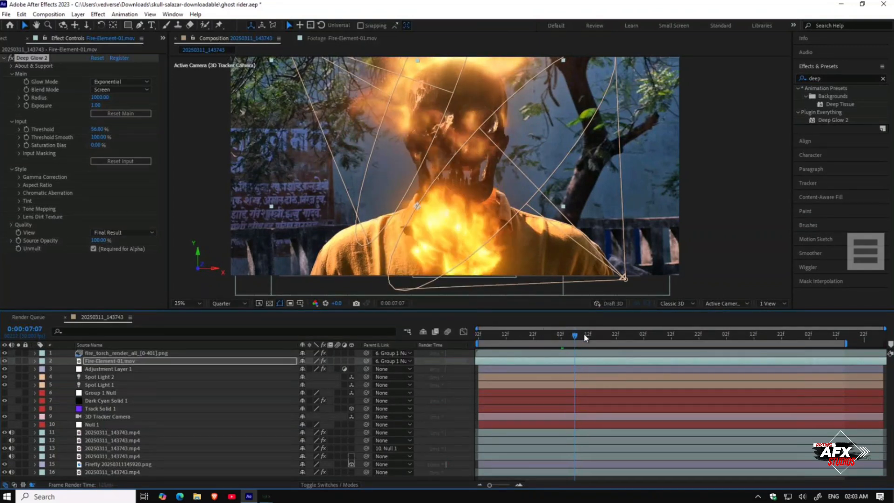
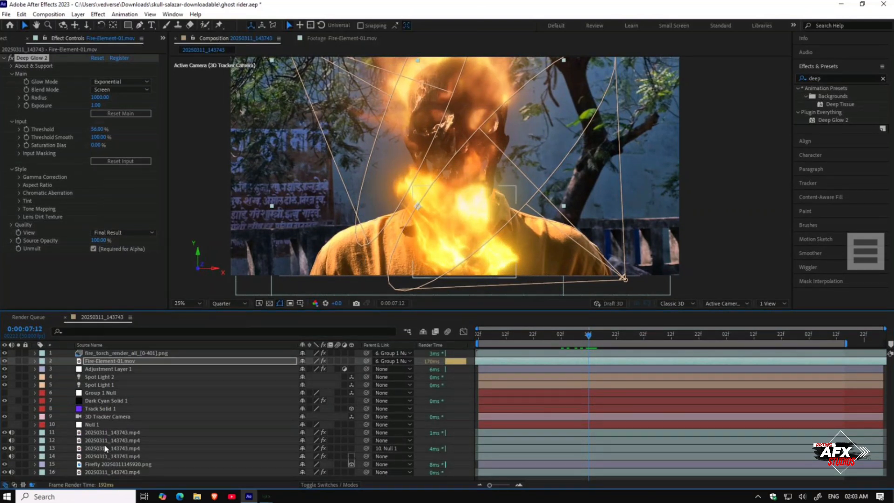
Step: Duplicate the roto-brushed person footage layer and move the copy to the top of the layer stack
left_click(19, 432)
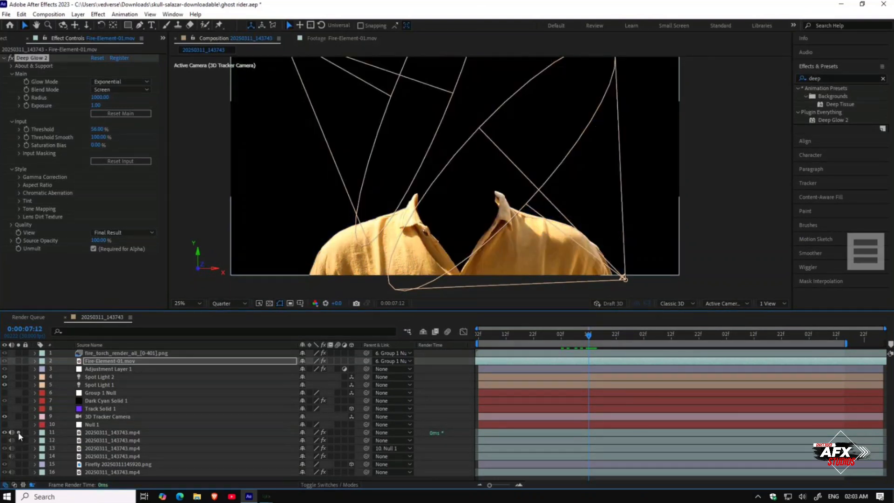
left_click(19, 432)
left_click(119, 432)
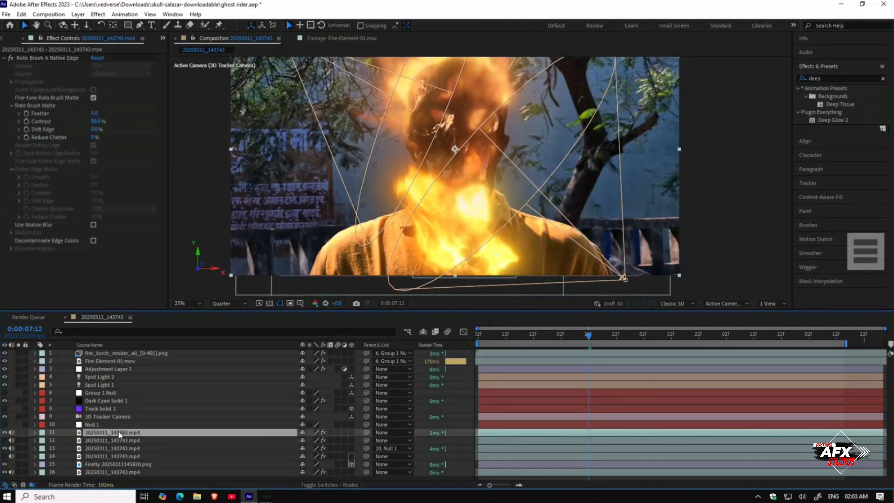
key("ctrl+d")
left_click_drag(119, 432, 119, 354)
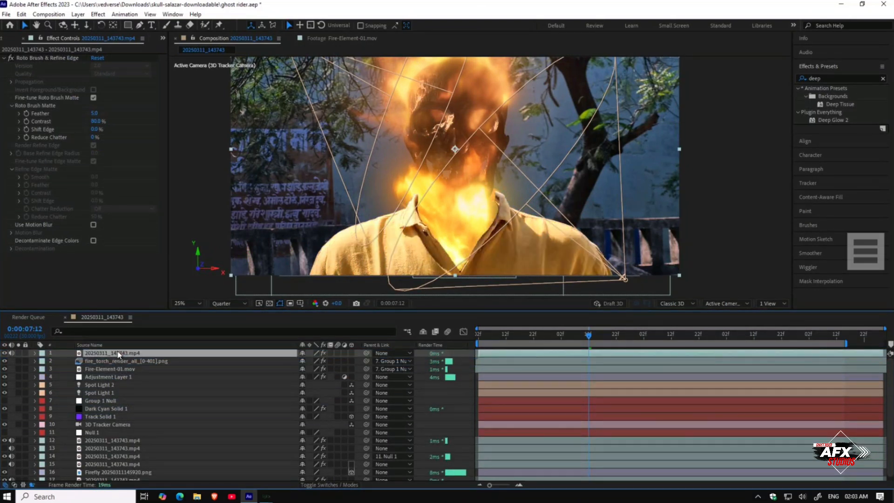
left_click(108, 377)
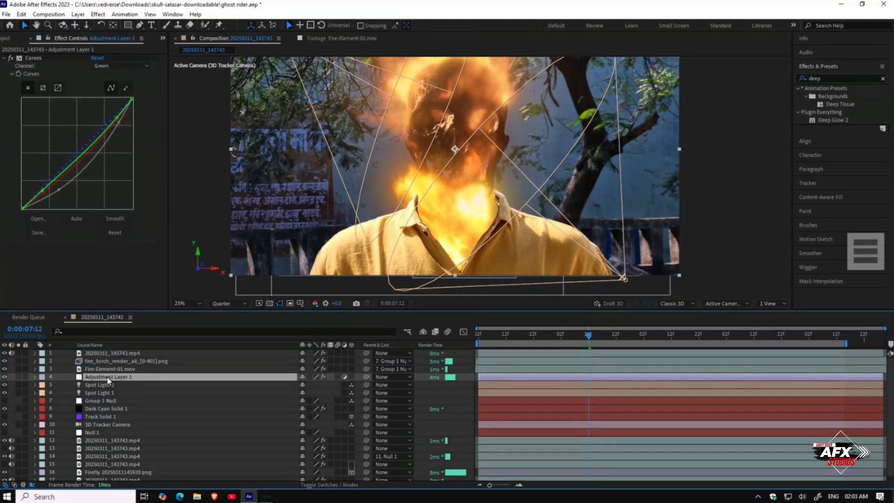
left_click(21, 57)
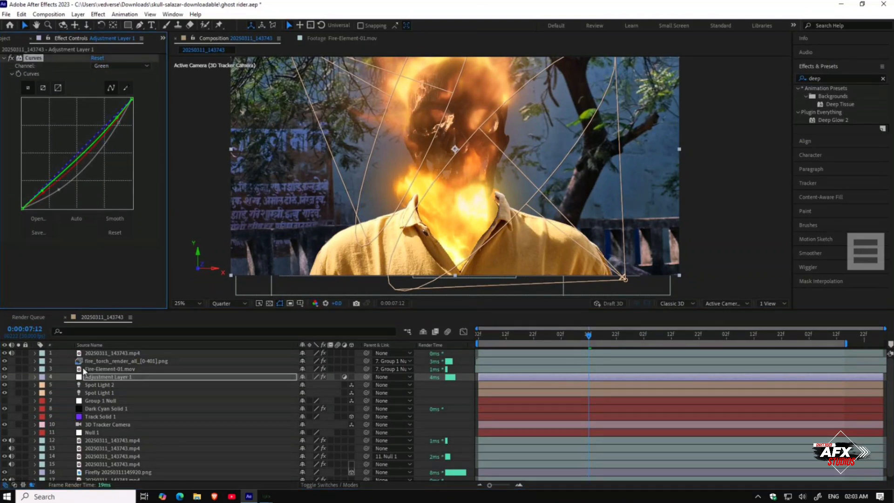
left_click(96, 354)
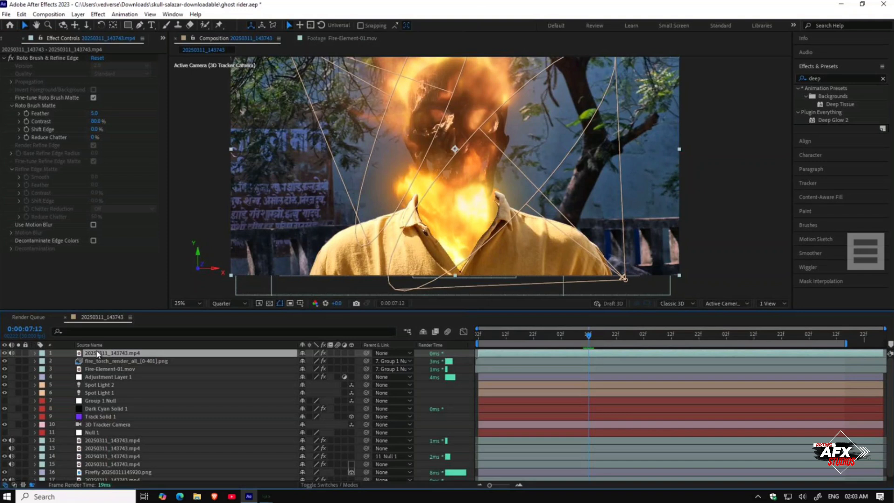
left_click(88, 275)
left_click(93, 354)
key("ctrl+v")
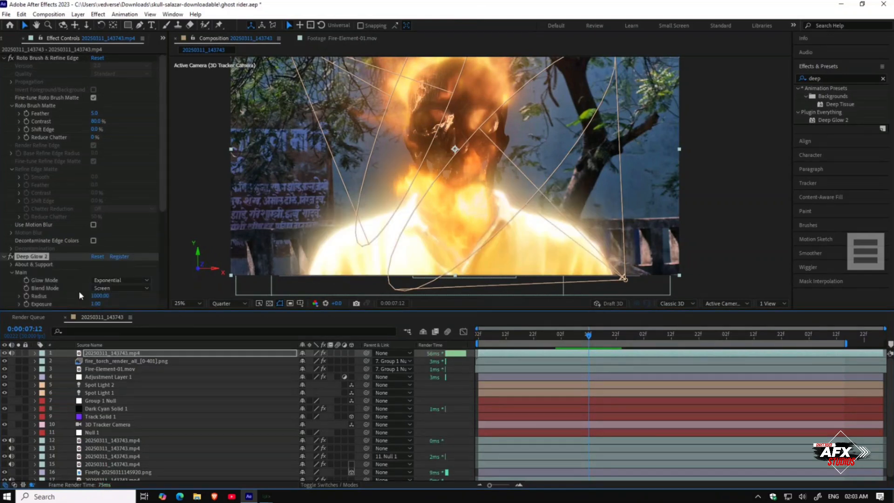
key("Delete")
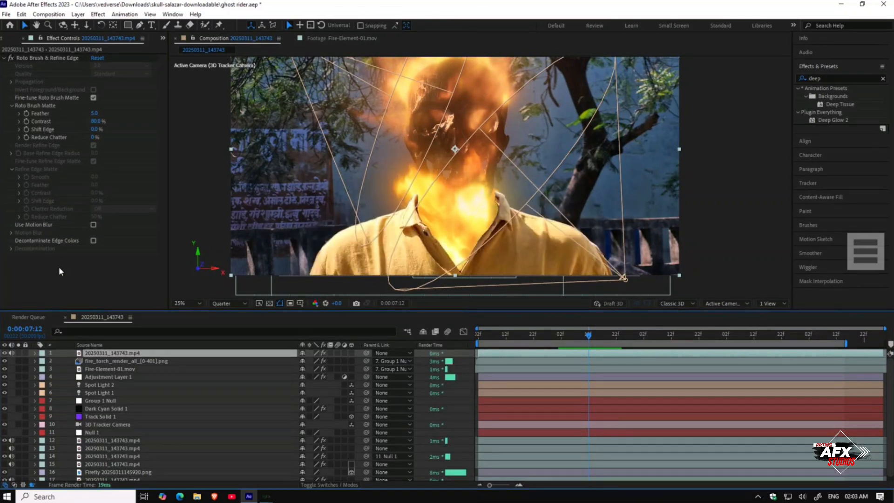
Step: Toggle the visibility of the second person footage layer to check its contribution
left_click(87, 440)
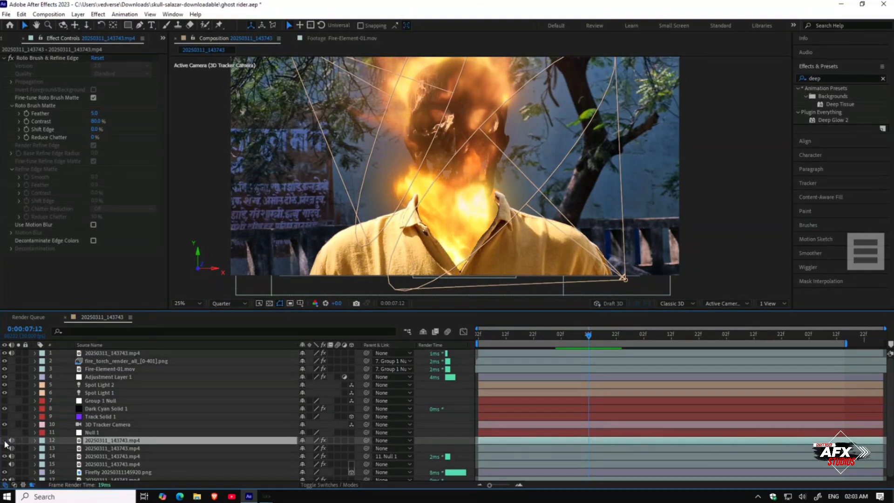
left_click(21, 441)
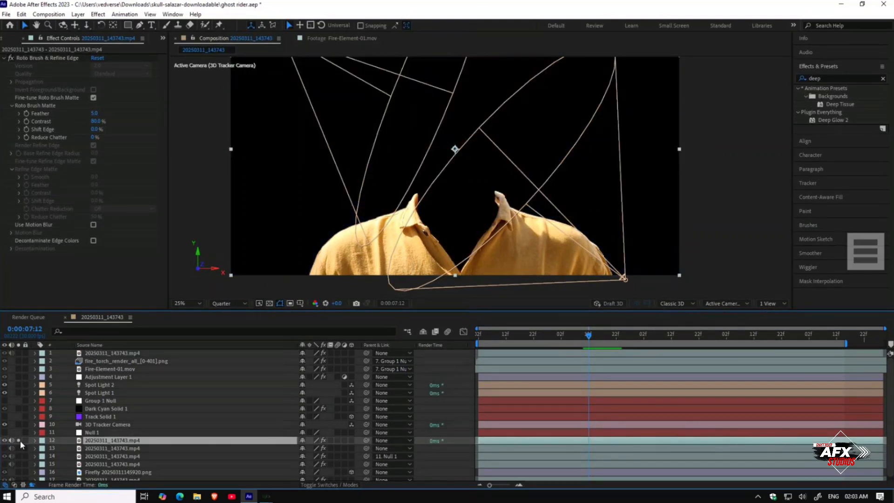
left_click(21, 440)
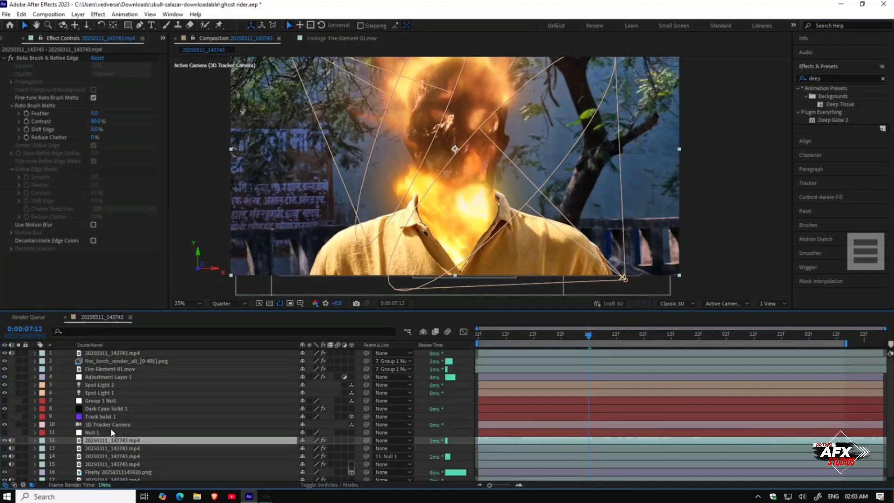
left_click(86, 376)
left_click(34, 57)
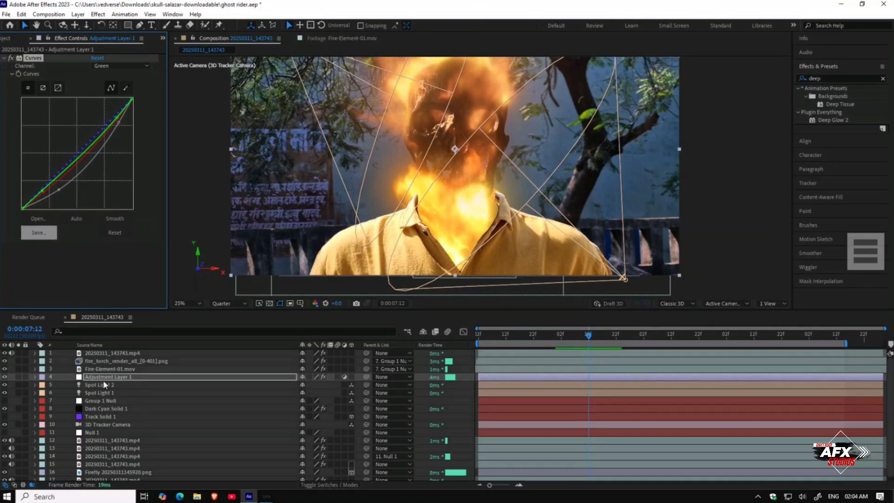
left_click(119, 354)
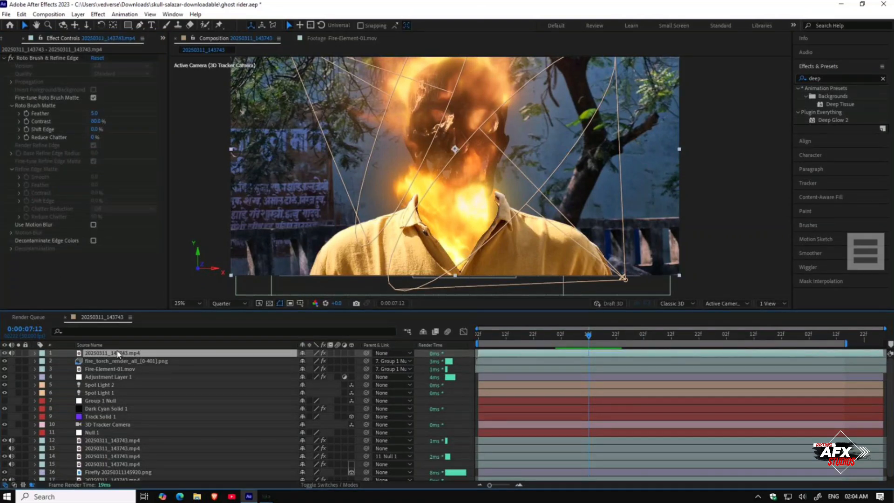
key("ctrl+v")
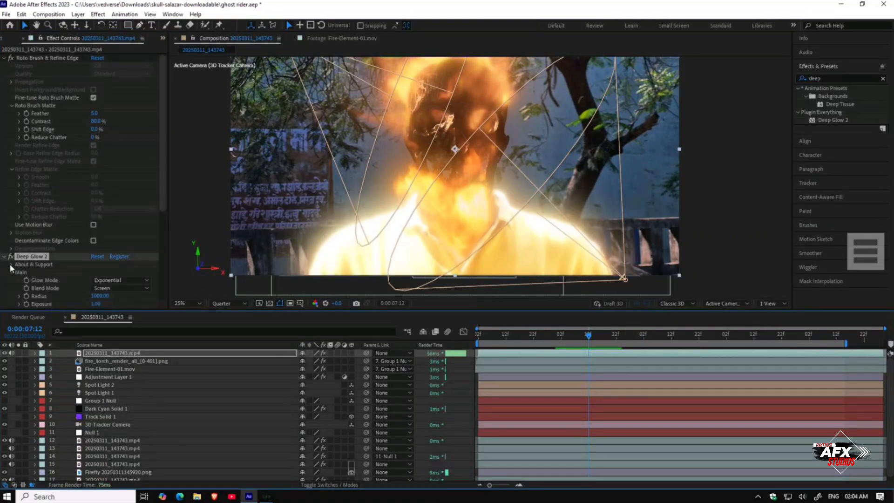
left_click(26, 257)
key("Delete")
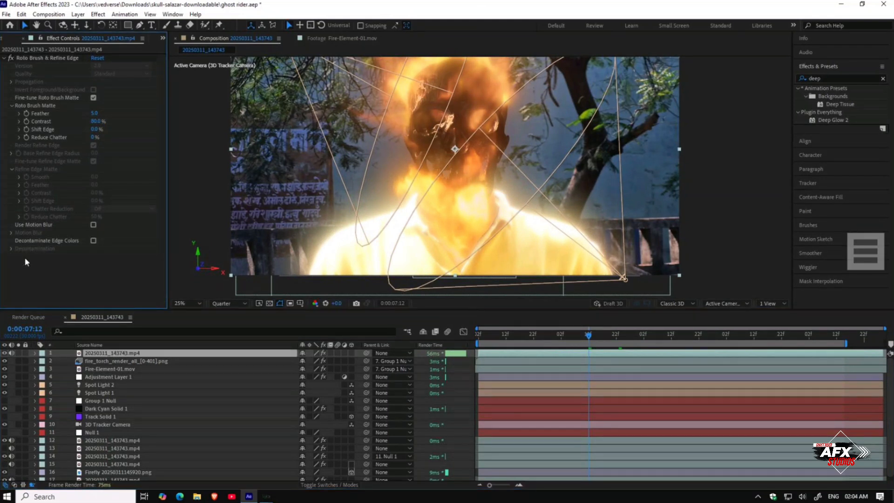
left_click(88, 376)
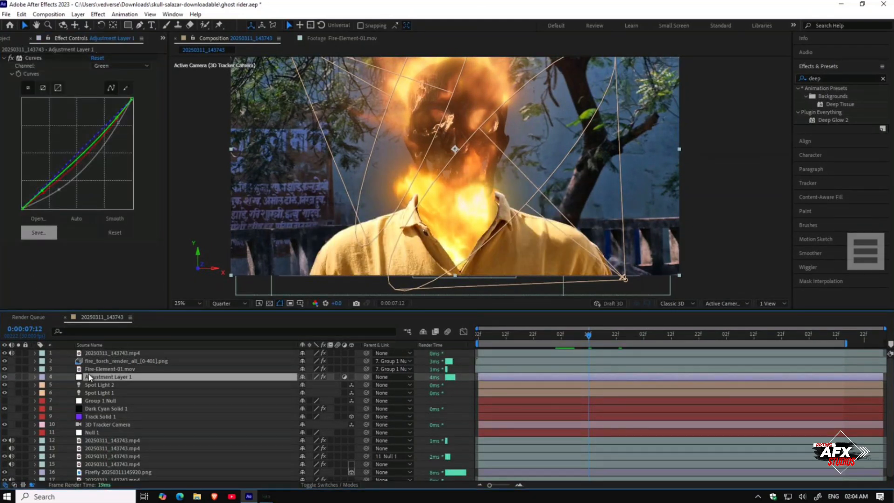
left_click(33, 59)
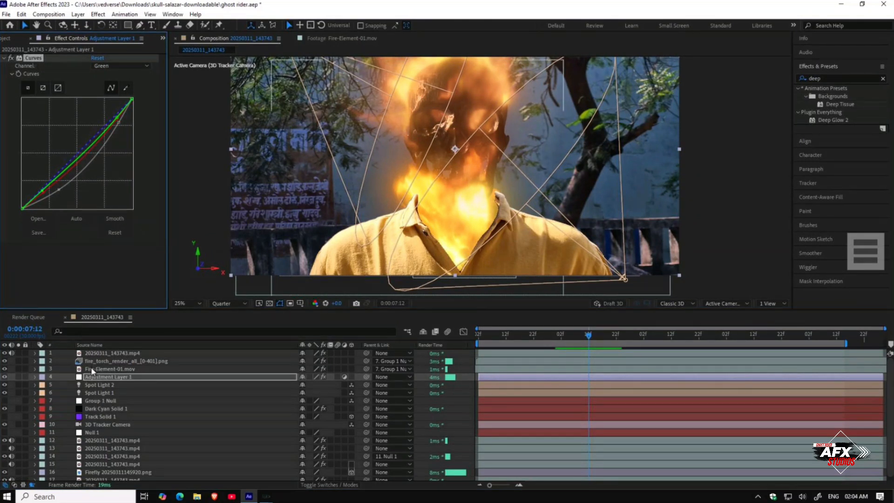
left_click(92, 353)
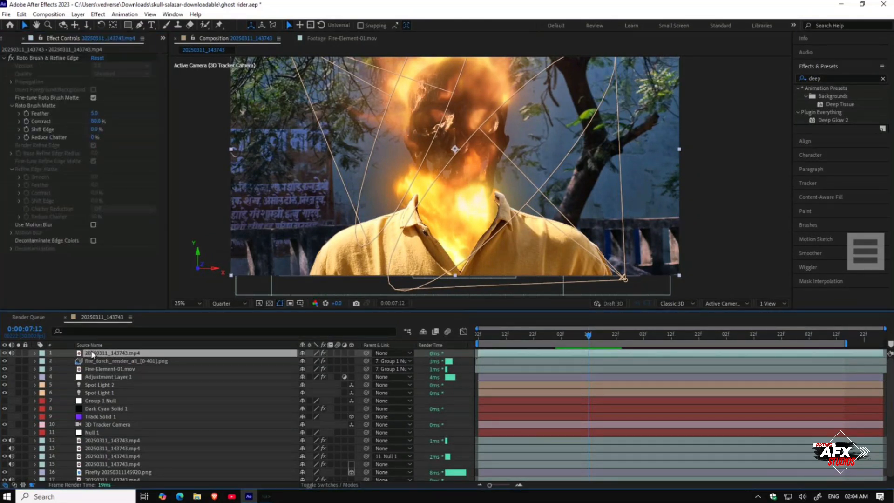
left_click(94, 279)
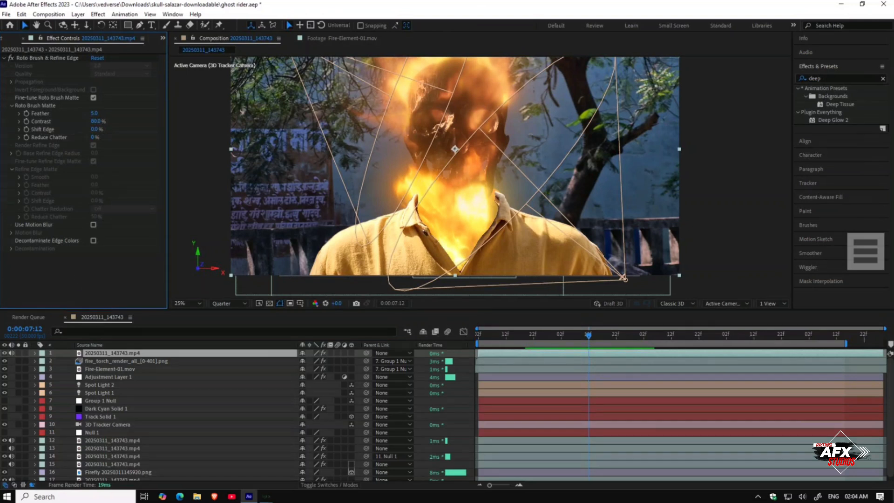
Step: Search for the Curves effect, apply it to the top person layer and bend its RGB curve slightly
left_click(830, 75)
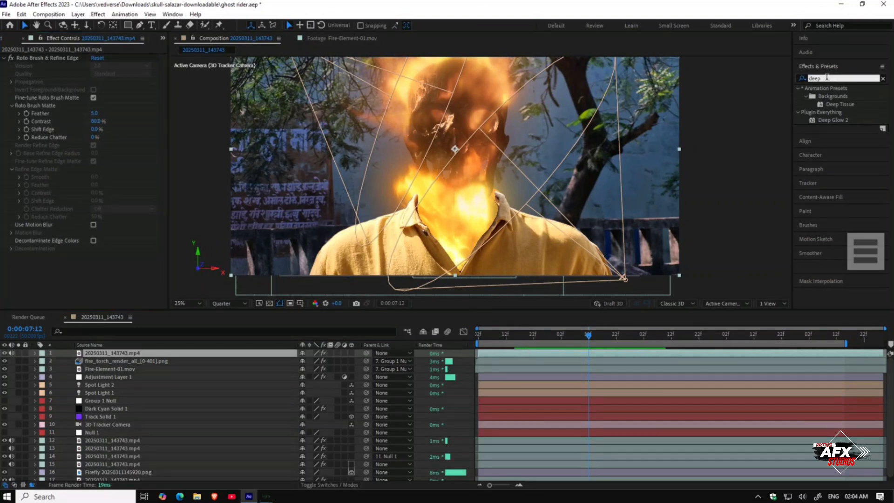
left_click(326, 39)
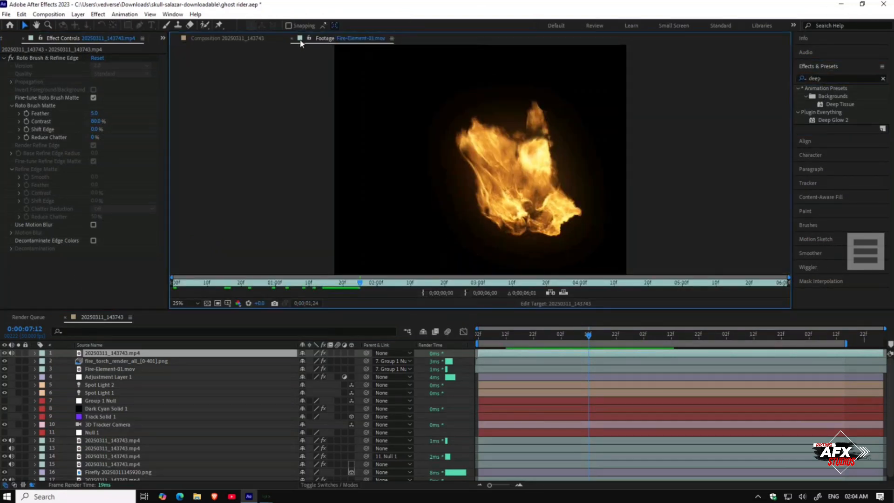
left_click(292, 39)
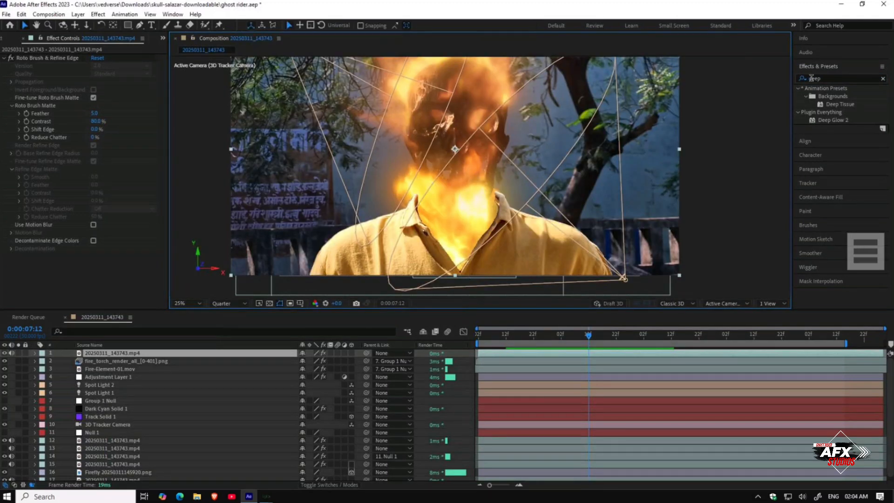
type("cu")
left_click(801, 79)
type("rve")
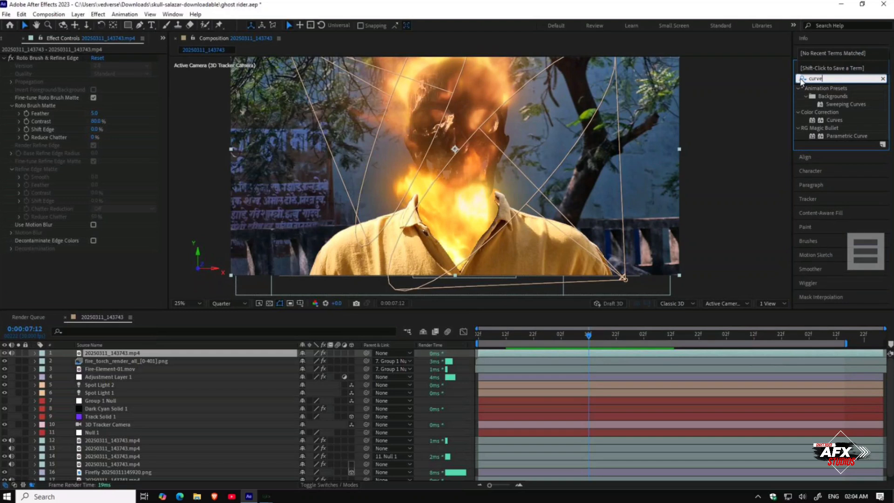
left_click_drag(837, 119, 205, 351)
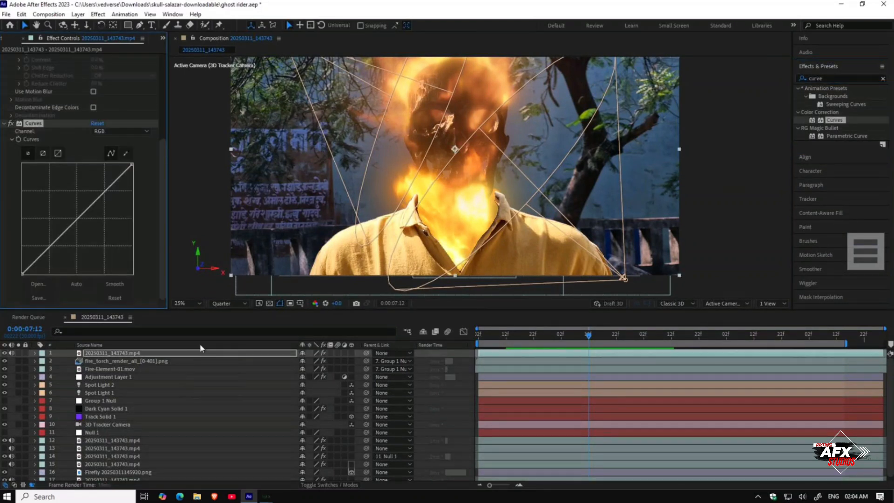
left_click_drag(114, 187, 116, 190)
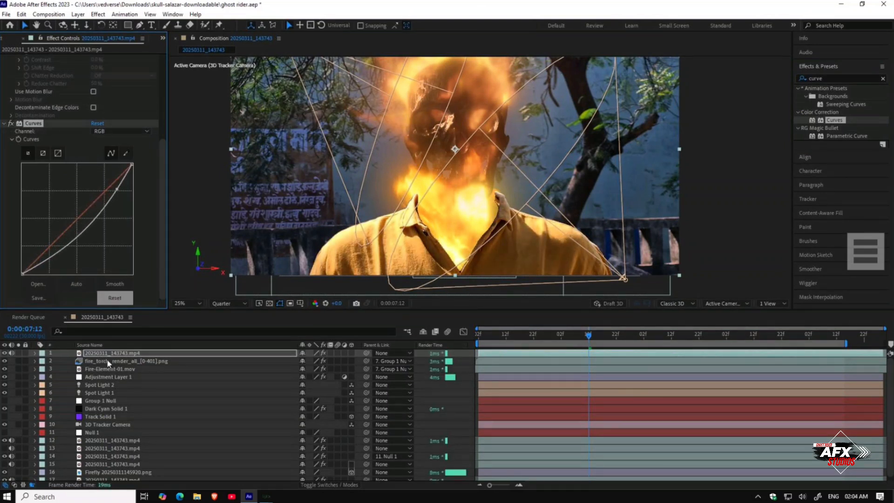
Step: Match the top person layer's Curves to the adjustment layer's green-channel Curves settings
left_click(107, 377)
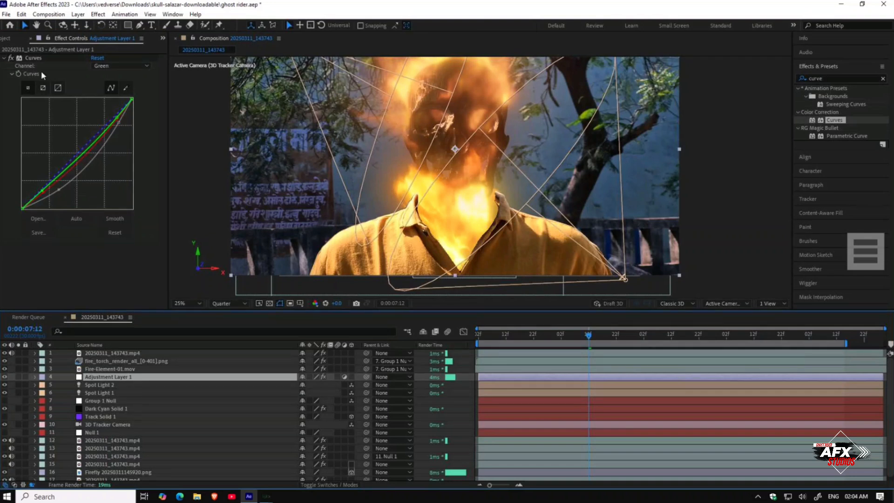
left_click(38, 58)
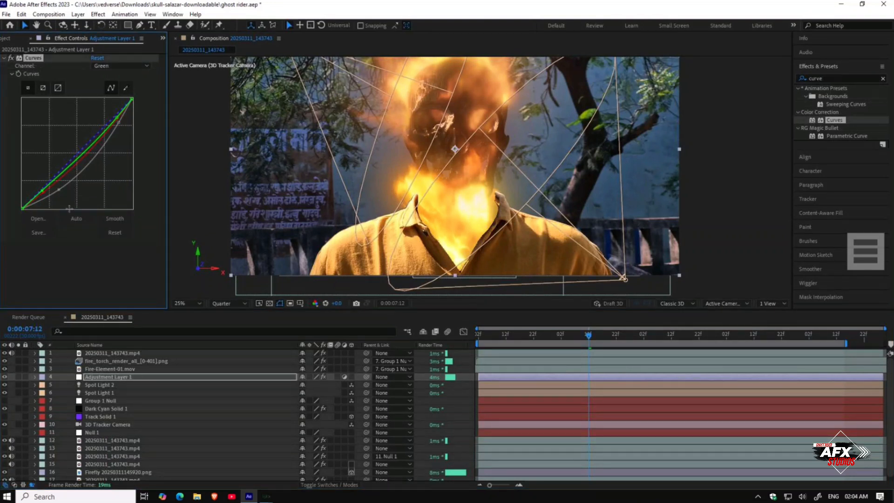
left_click(100, 353)
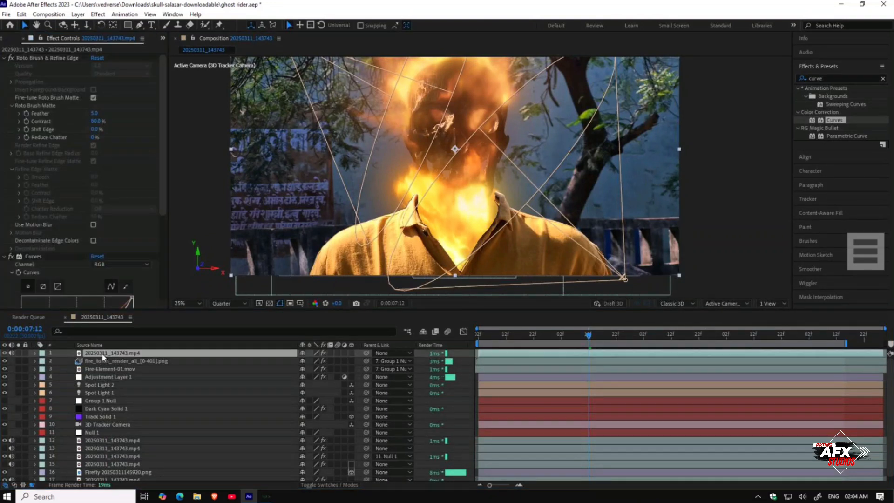
left_click(38, 257)
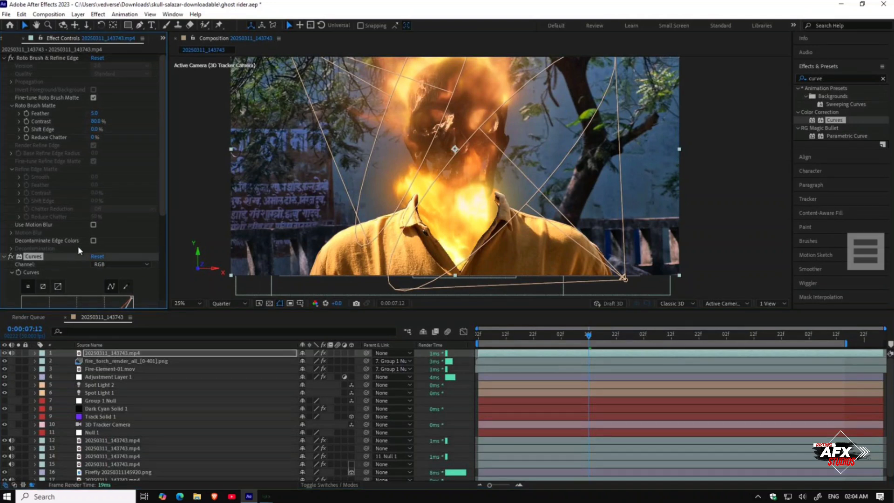
scroll(80, 250, "down", 3)
scroll(77, 246, "up", 3)
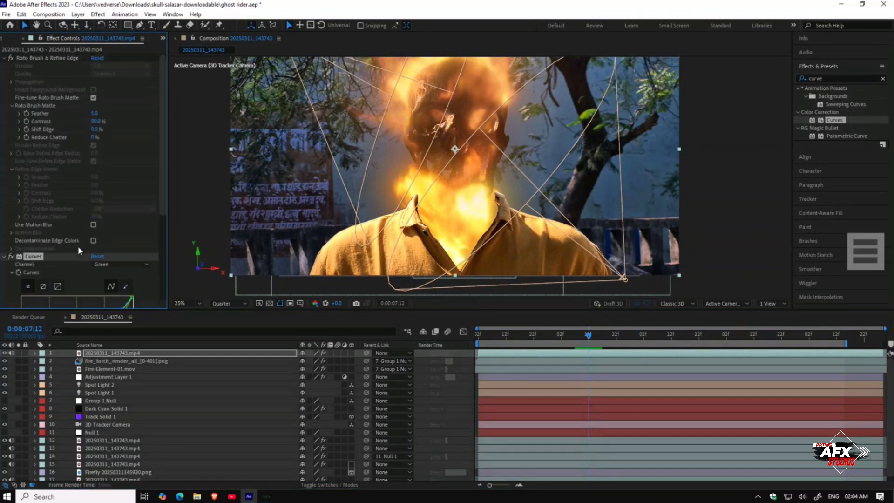
scroll(77, 246, "down", 5)
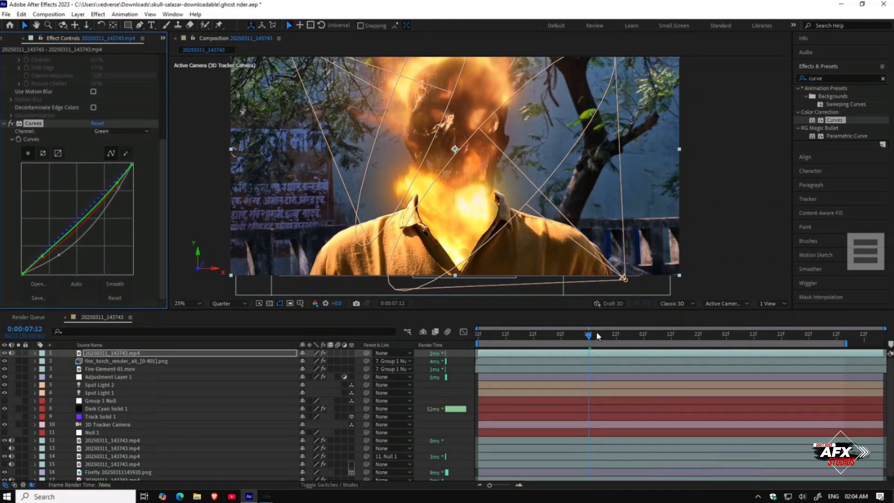
Step: Move Fire-Element-01 down and right onto the neck at a later frame, then return to the start
left_click_drag(602, 337, 613, 337)
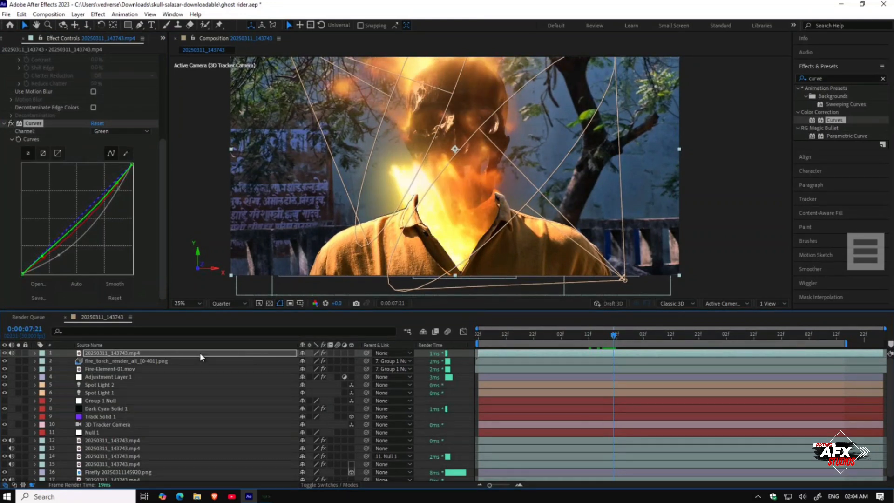
left_click(184, 369)
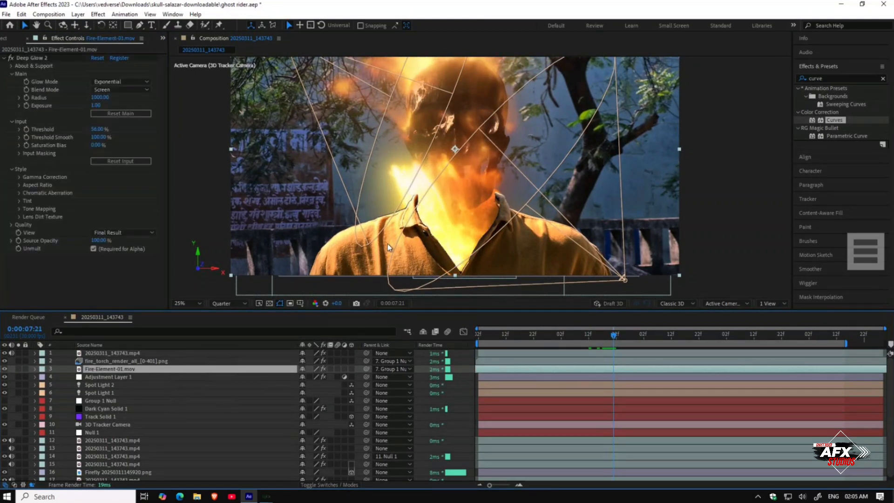
left_click_drag(423, 214, 446, 244)
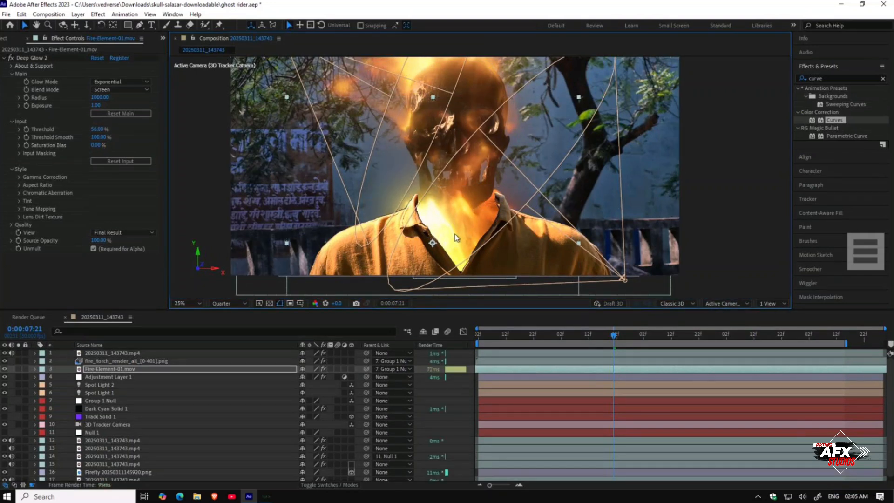
left_click_drag(616, 338, 580, 344)
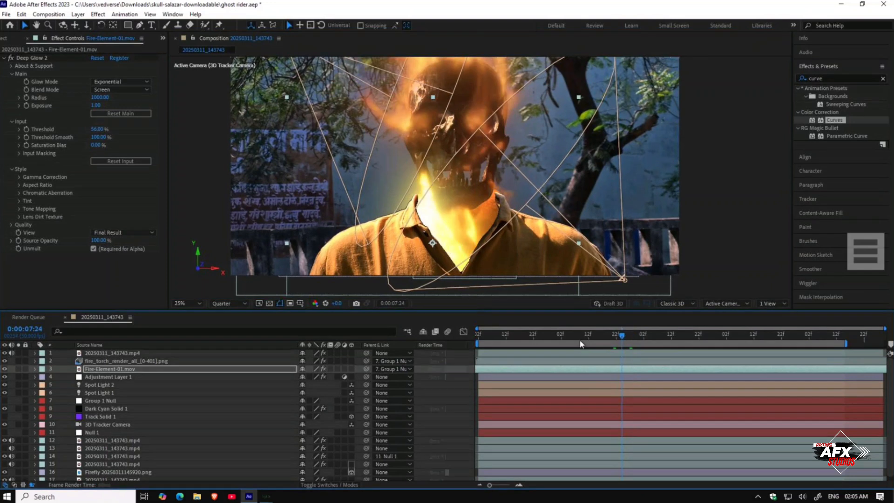
Step: Play and scrub through the composition to review the fire element over the skull
left_click(472, 336)
left_click(501, 369)
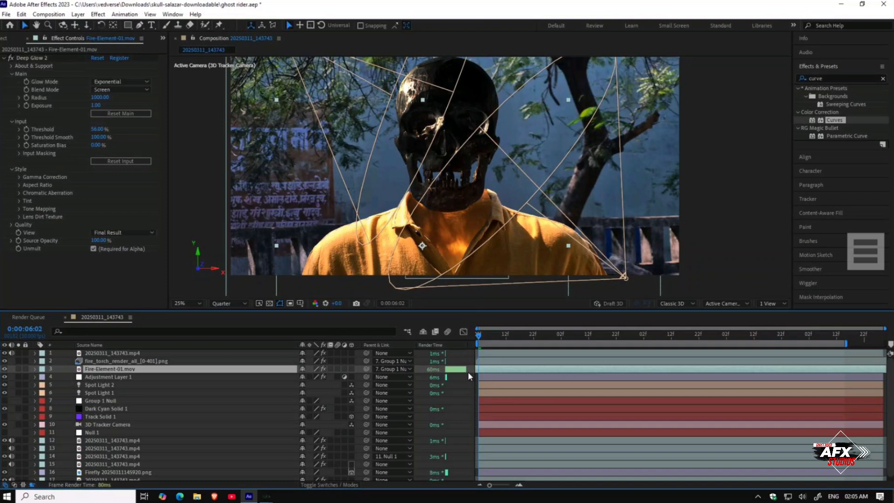
left_click(483, 334)
key("space")
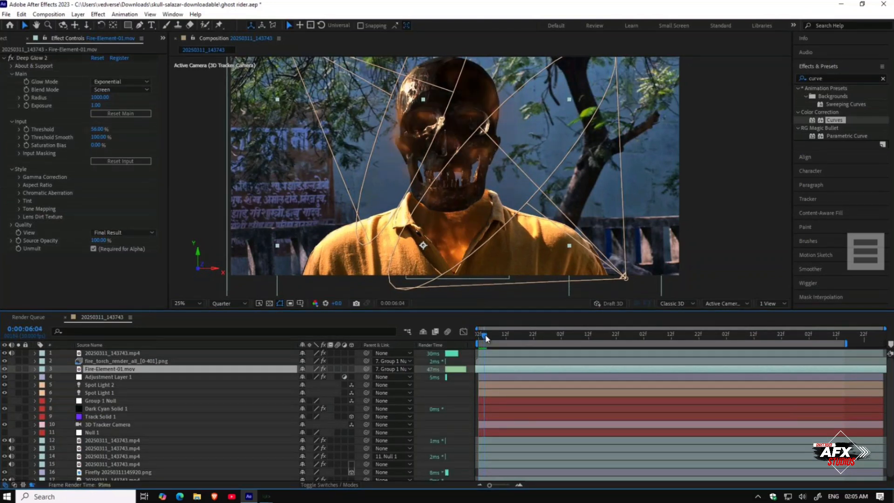
left_click_drag(503, 338, 639, 342)
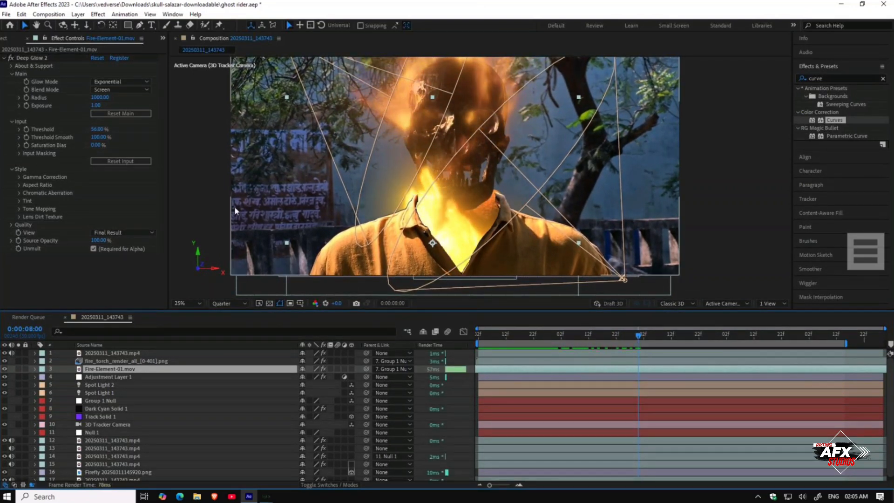
Step: Adjust Fire-Element-01's Deep Glow threshold, settling on 210%, while checking a later frame
left_click_drag(97, 129, 122, 130)
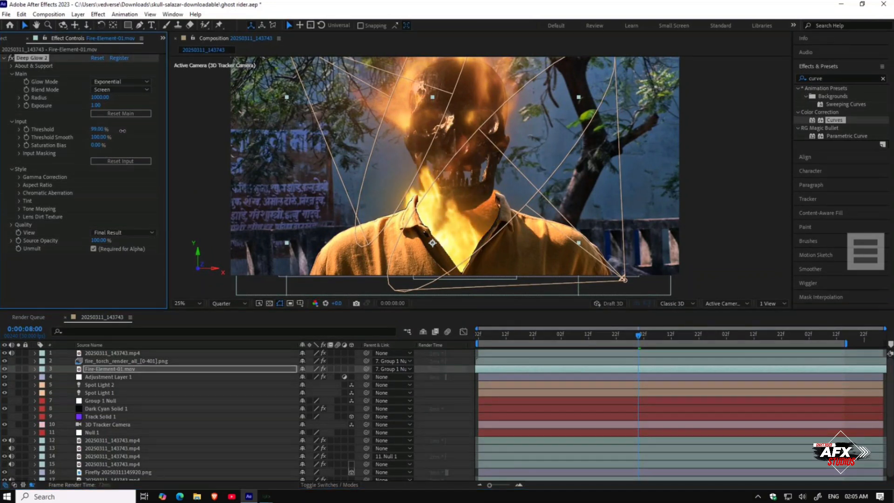
left_click(665, 342)
key("space")
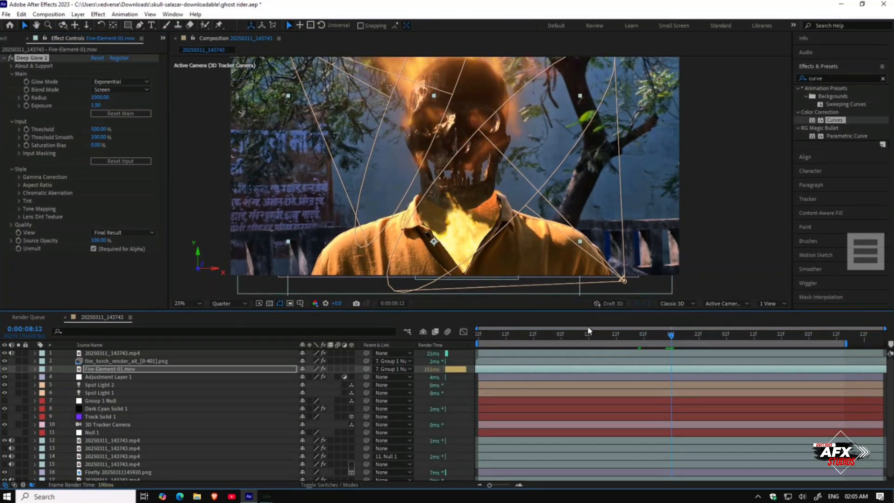
left_click_drag(96, 132, 69, 129)
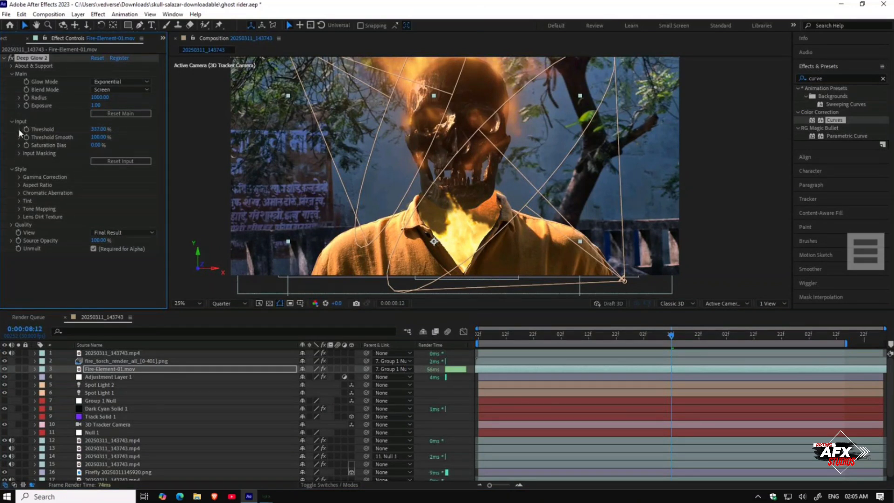
left_click_drag(94, 132, 40, 137)
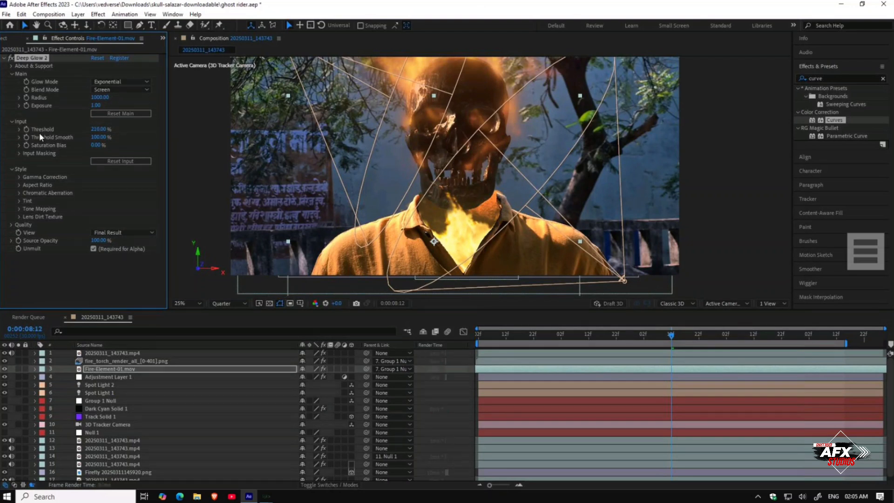
Step: Play back and scrub the timeline to review the glow on the fire
key("space")
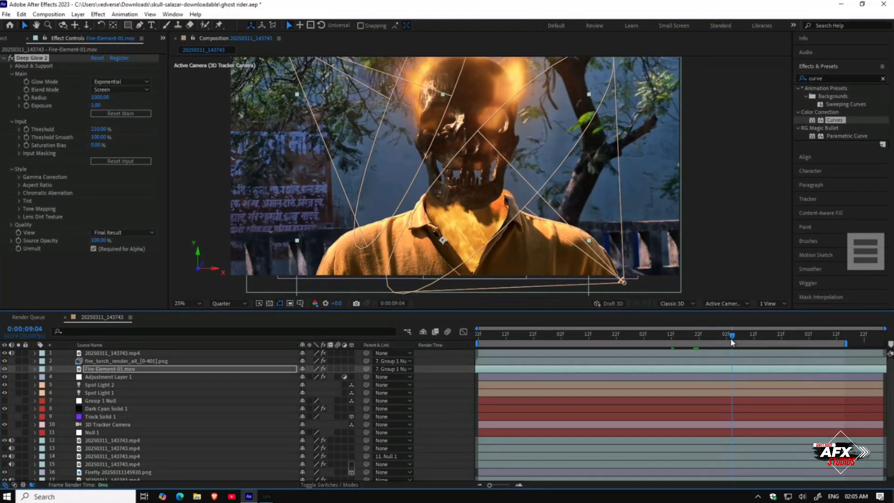
key("space")
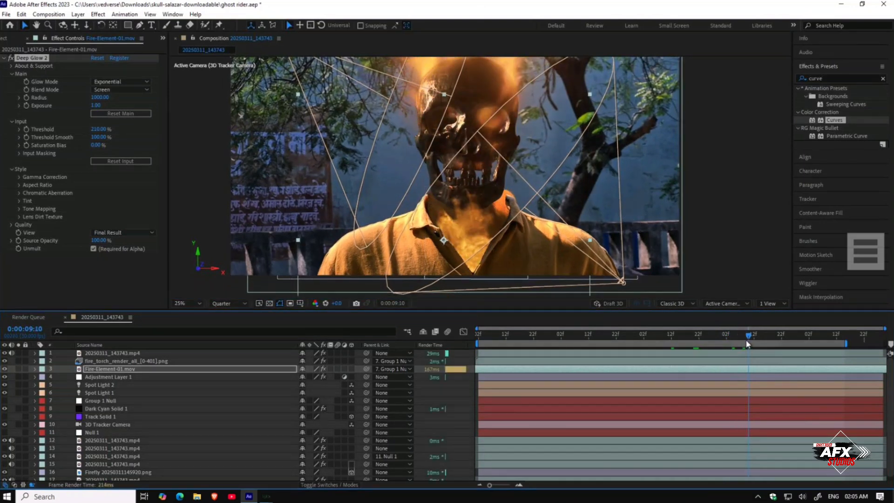
left_click_drag(747, 343, 764, 346)
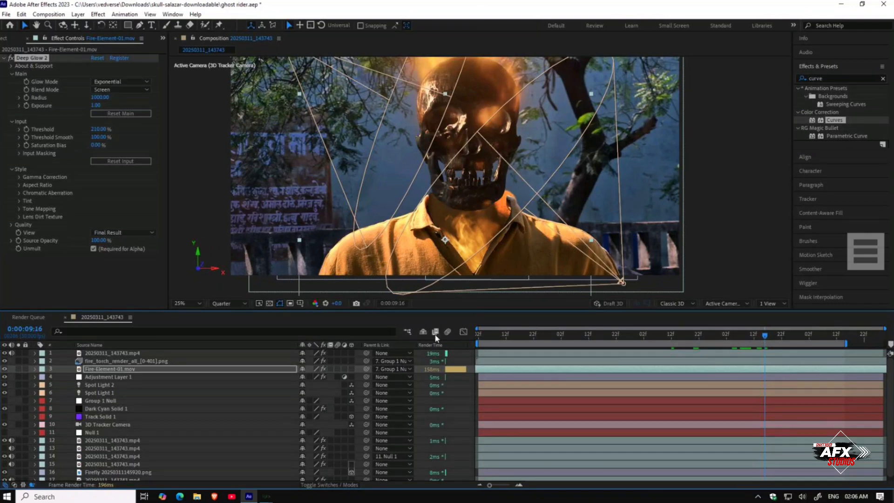
Step: Scale Fire-Element-01 to 92% and move it up onto the neck at a later frame
left_click(161, 370)
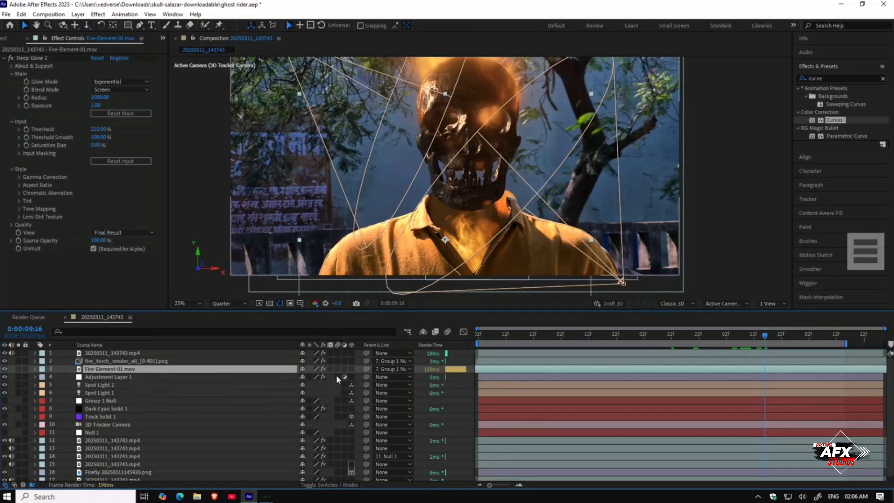
key("s")
left_click_drag(316, 378, 301, 378)
left_click_drag(416, 269, 443, 274)
left_click_drag(497, 334, 523, 347)
left_click_drag(533, 347, 810, 364)
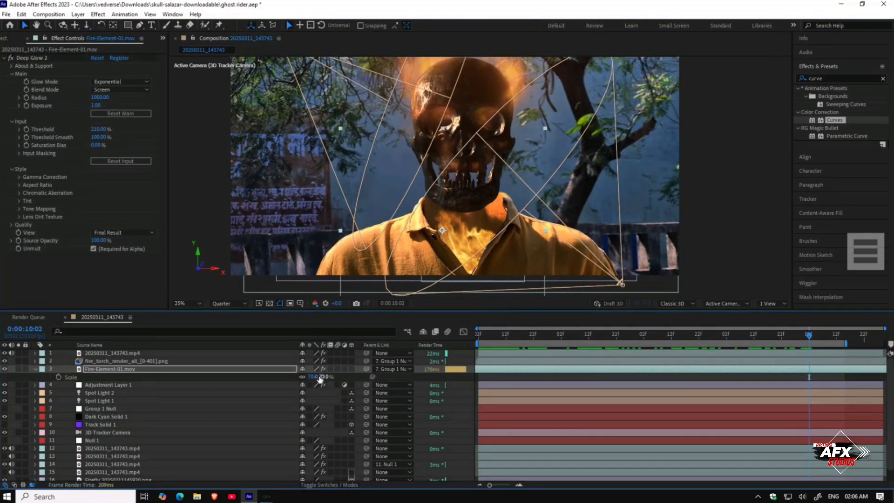
left_click_drag(315, 376, 326, 376)
left_click_drag(446, 244, 427, 223)
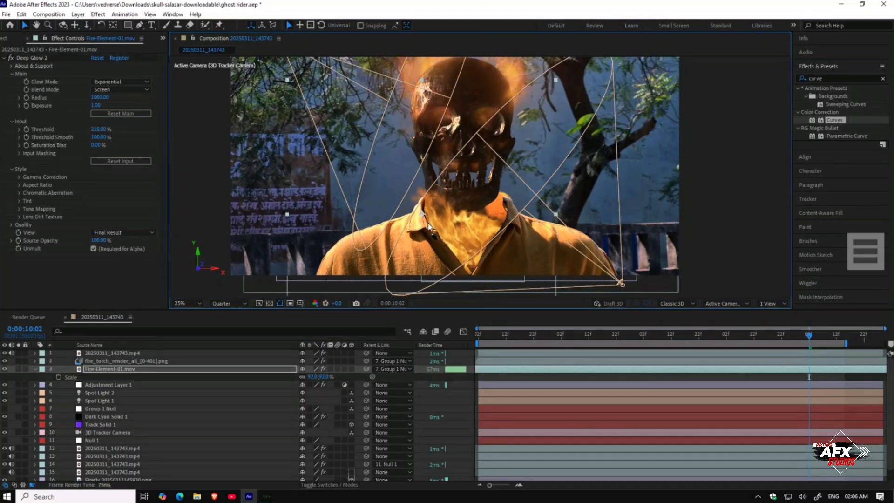
Step: Play and scrub the composition to review the repositioned fire element
mouse_move(817, 335)
left_mouse_down()
mouse_move(840, 338)
mouse_move(812, 339)
left_mouse_up()
left_click(473, 231)
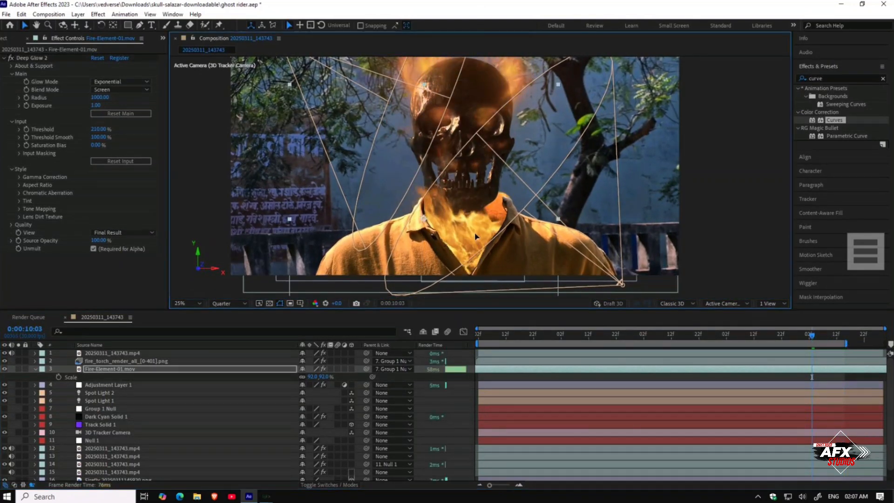
key("space")
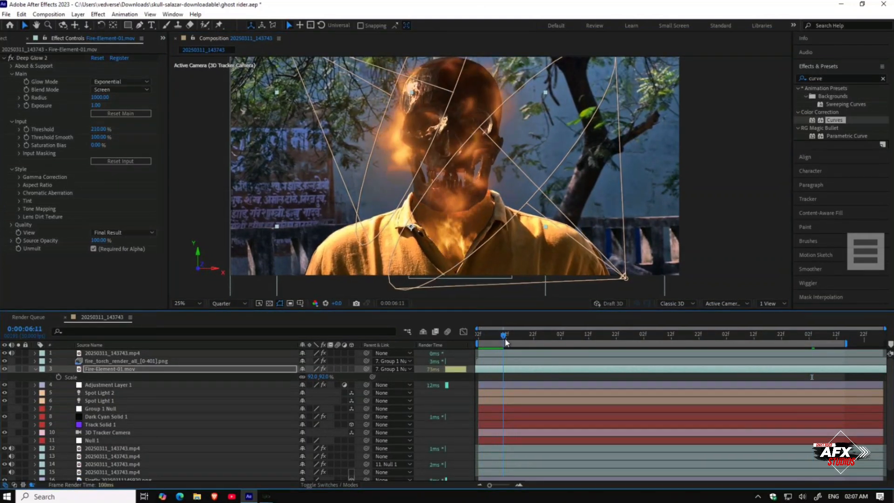
left_click_drag(520, 344, 668, 351)
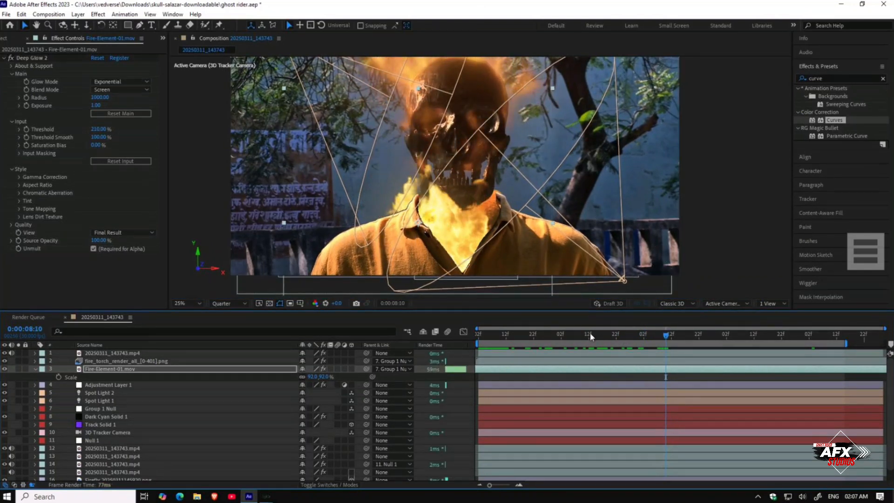
Step: Open the Fire-Arm-01 footage from the project, add it to the composition and move it to the top layer
left_click(3, 39)
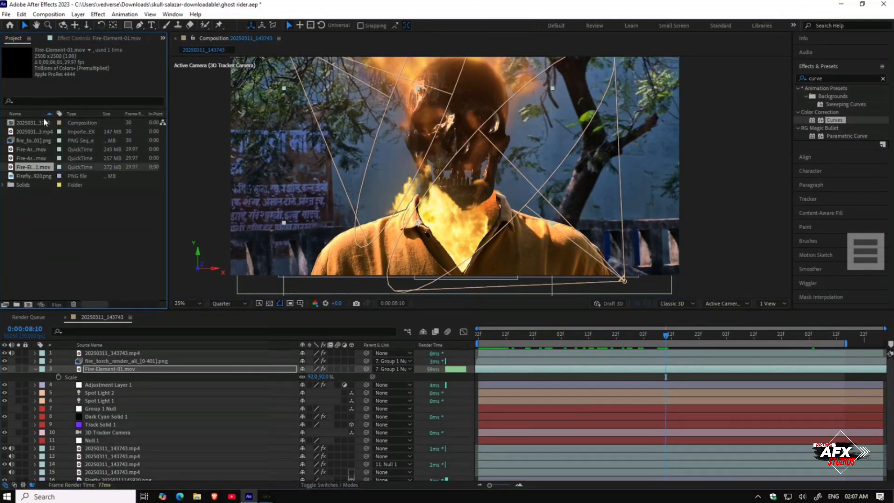
double_click(24, 149)
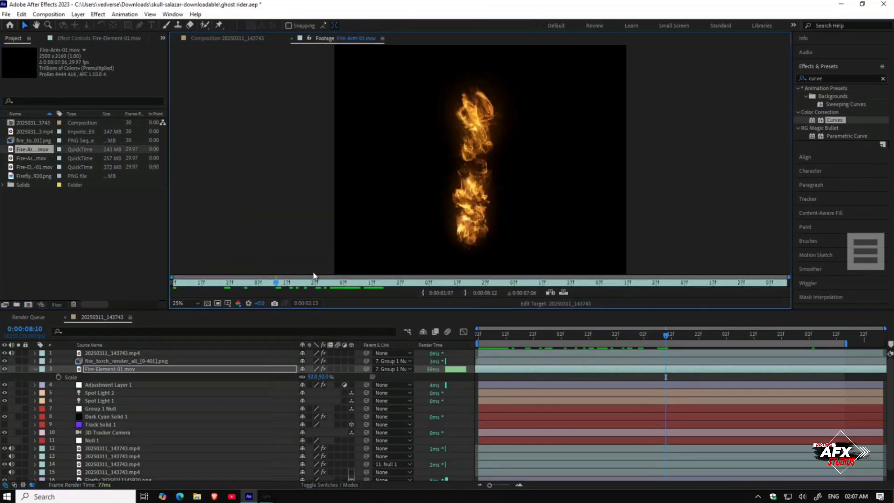
left_click_drag(279, 282, 95, 186)
left_click_drag(46, 150, 111, 364)
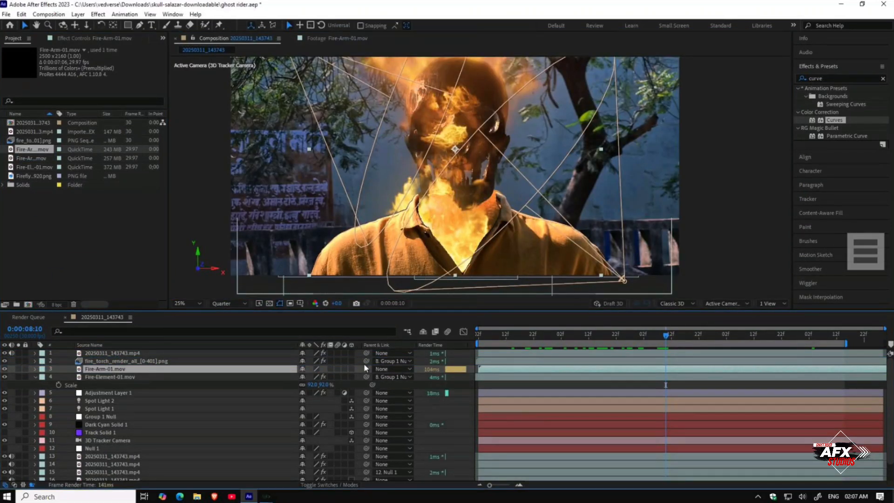
left_click_drag(173, 371, 174, 354)
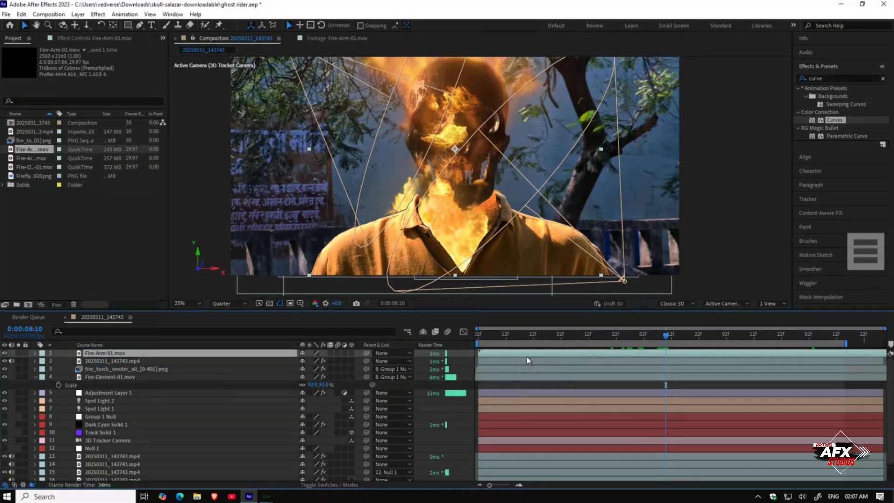
Step: Position Fire-Arm-01 on the neck, scaling it to 81% and rotating it to -46°
left_click_drag(440, 202, 442, 246)
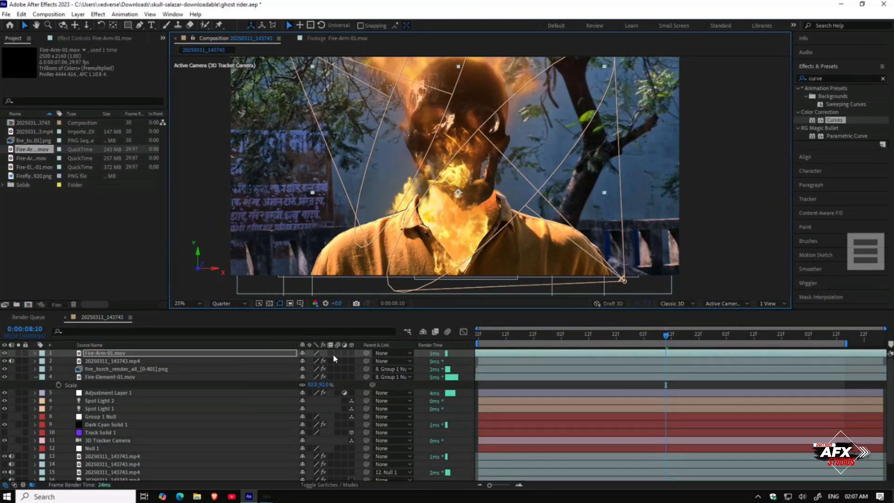
key("s")
left_click_drag(332, 361, 326, 360)
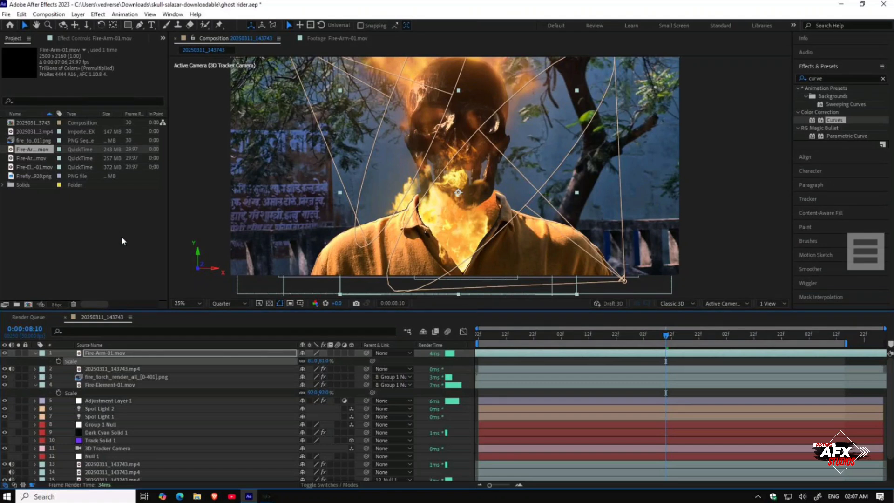
key("r")
left_click_drag(309, 361, 284, 361)
left_click_drag(459, 218, 440, 251)
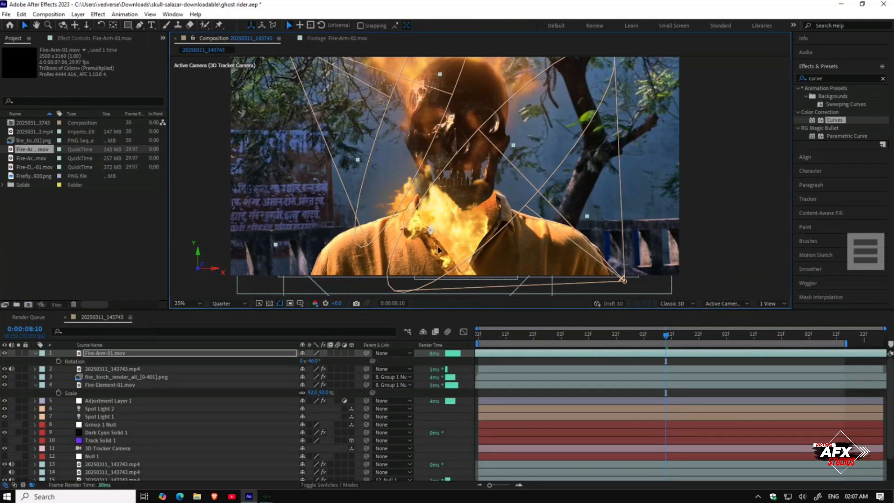
Step: Copy the Deep Glow 2 effect from the fire_torch render layer and paste it onto Fire-Arm-01
left_click(105, 368)
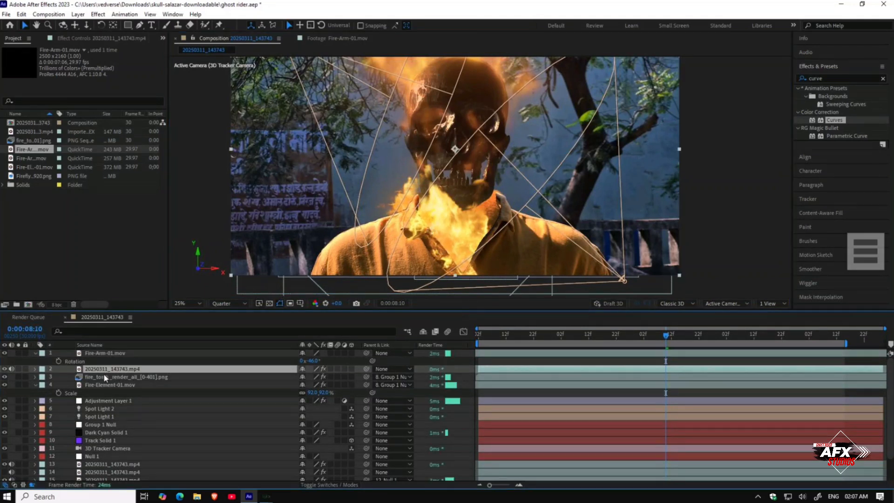
left_click(105, 378)
left_click(64, 39)
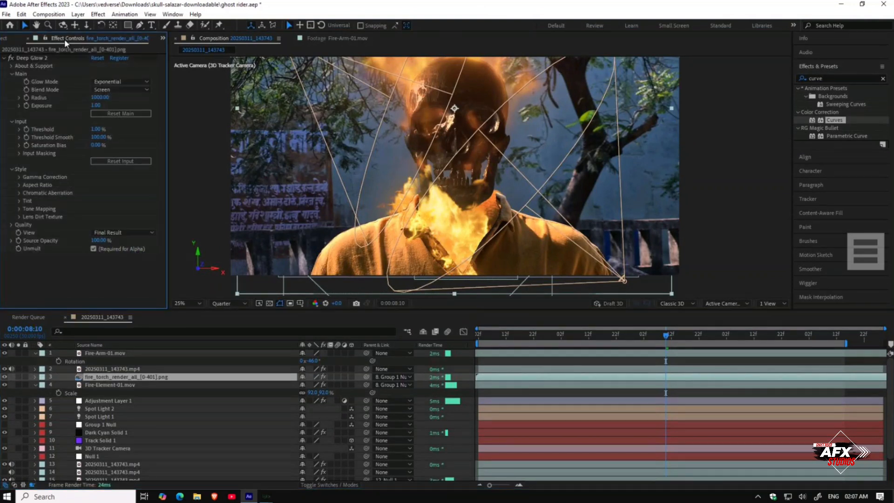
left_click(44, 58)
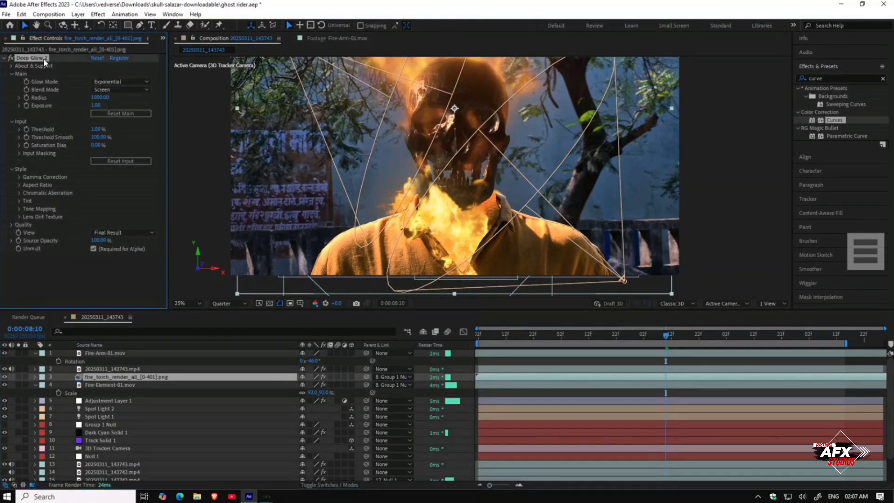
left_click(98, 353)
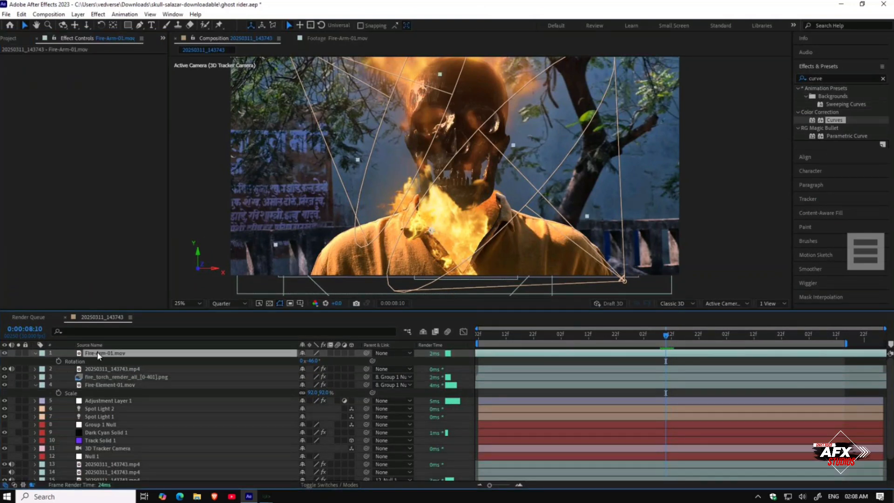
key("ctrl+v")
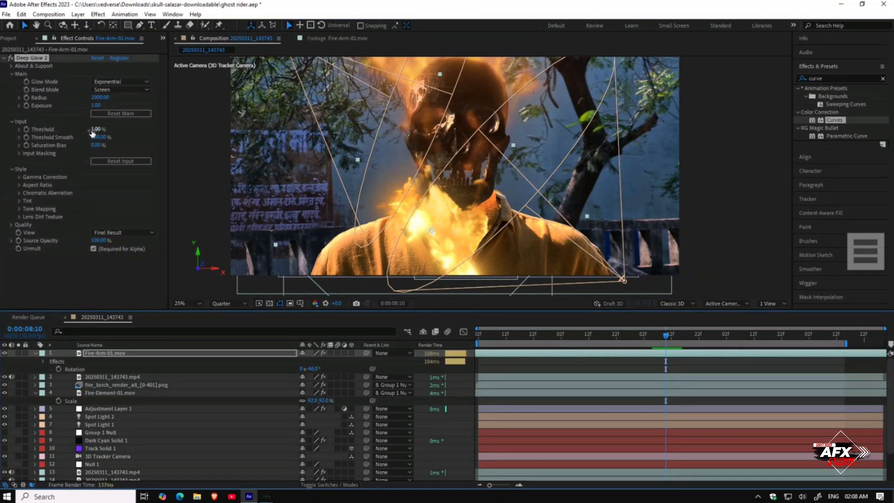
Step: Set Fire-Arm-01's Deep Glow threshold to 125% and nudge the layer on the neck
left_click_drag(98, 129, 153, 130)
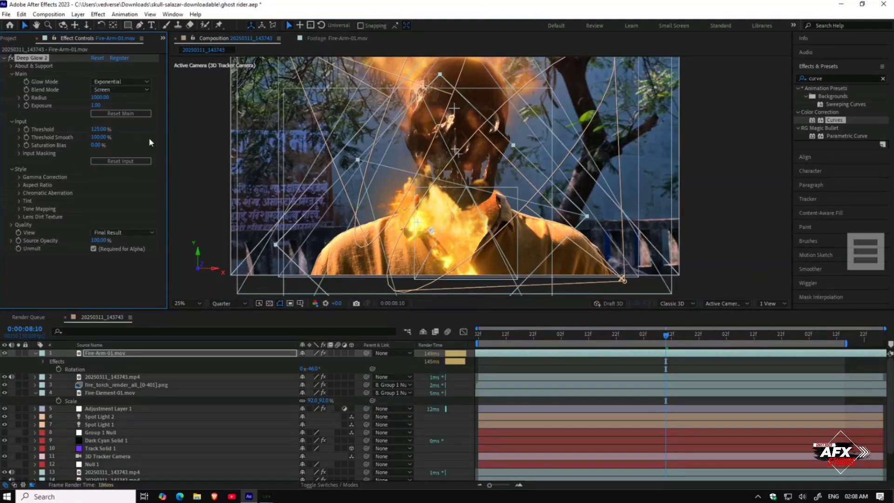
left_click_drag(434, 238, 442, 249)
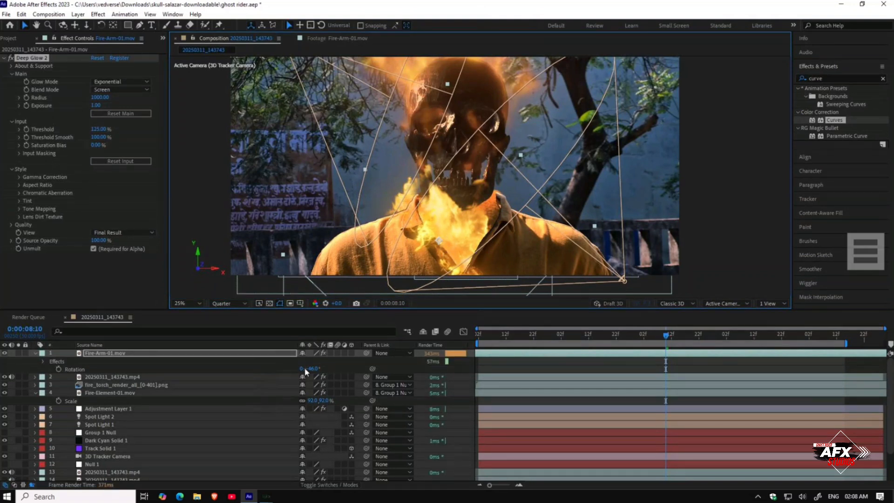
Step: Scale Fire-Arm-01 down to 51% and reposition it at the neck
key("s")
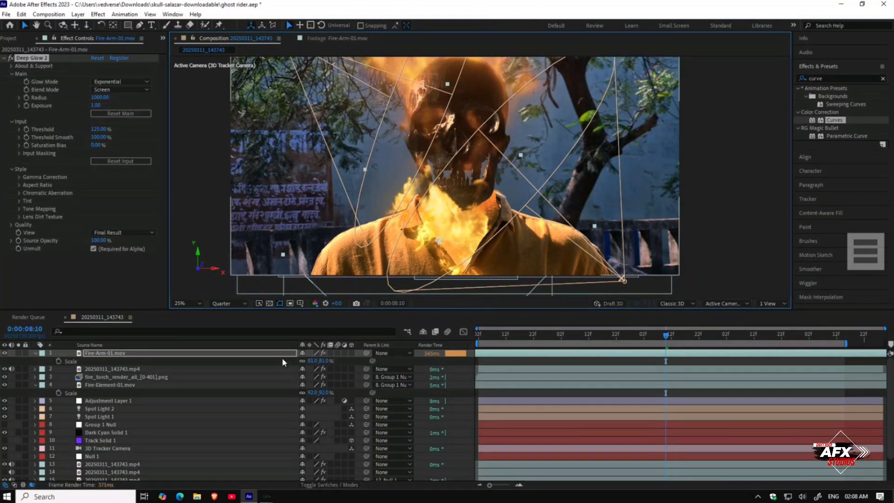
left_click_drag(311, 361, 297, 361)
left_click_drag(432, 255, 431, 256)
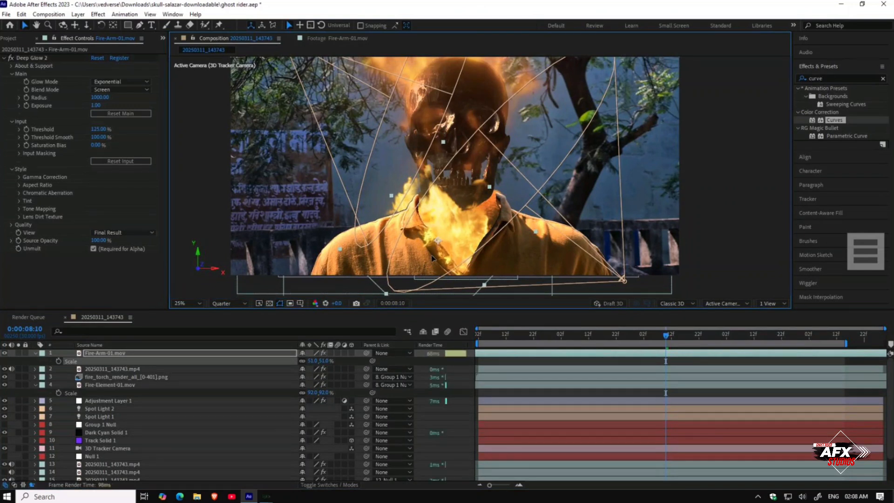
Step: Lower Fire-Arm-01's Deep Glow threshold to 53% and nudge the layer slightly
left_click_drag(89, 131, 70, 132)
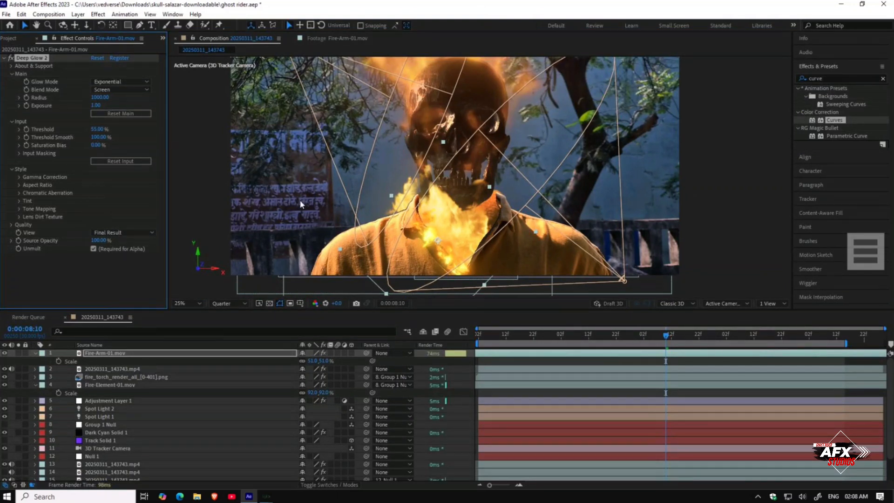
left_click(445, 255)
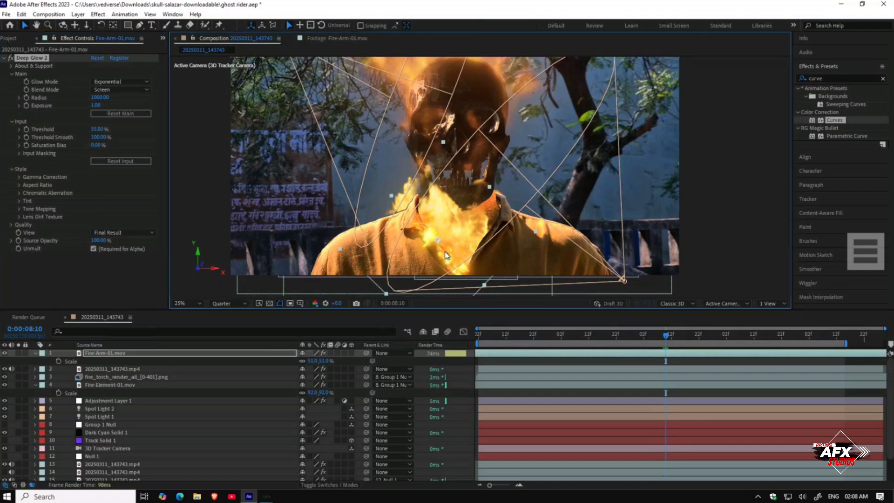
left_click_drag(444, 248, 447, 251)
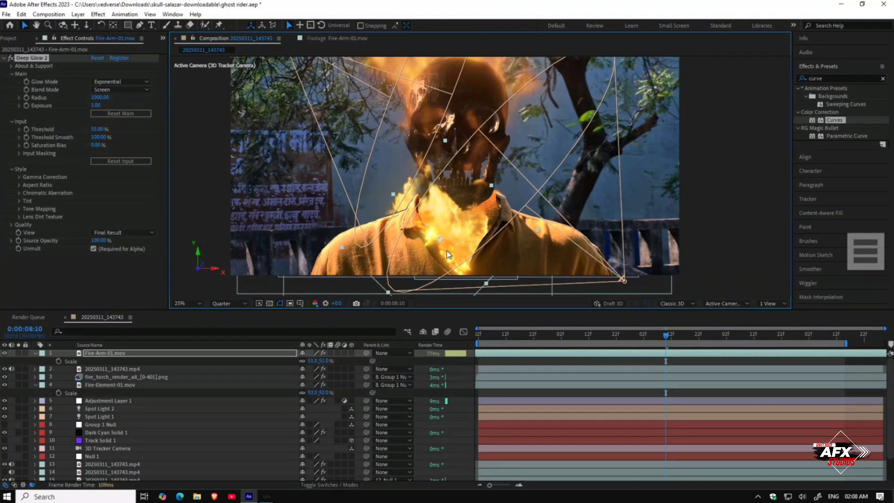
Step: Duplicate the Fire-Arm-01 layer, rotate the copy to 22° and nudge it on the neck
left_click(138, 355)
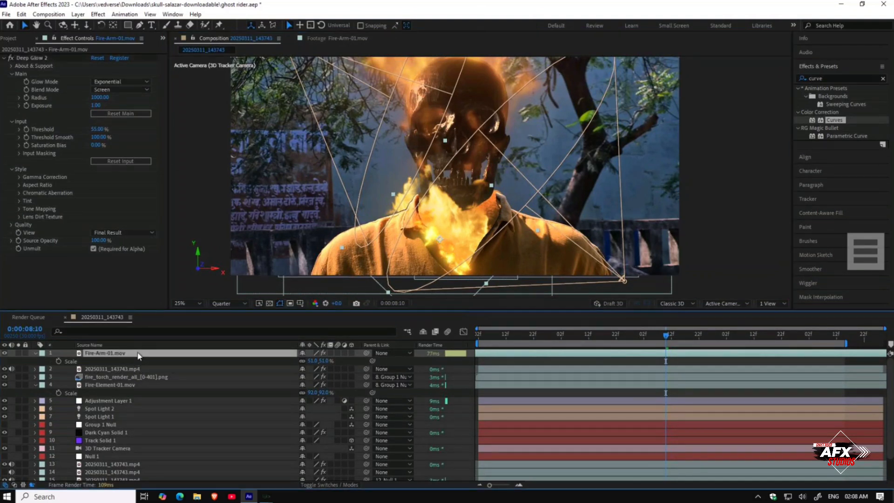
key("ctrl+d")
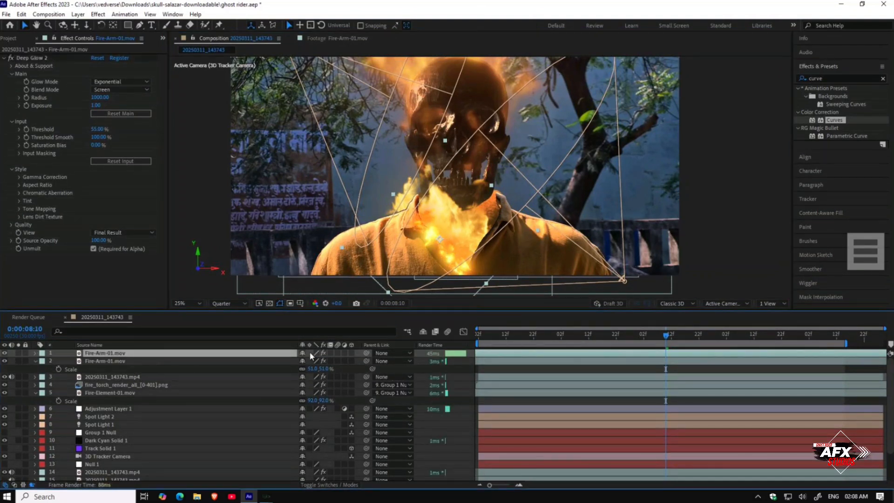
key("r")
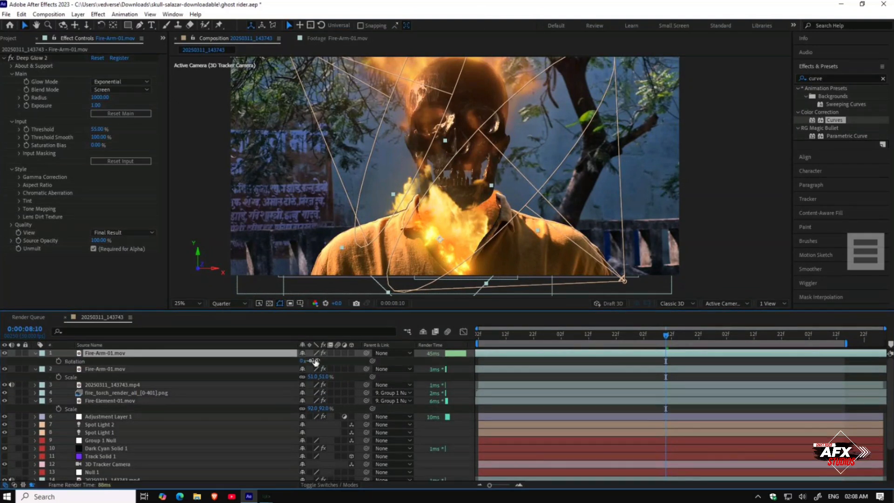
left_click_drag(315, 360, 373, 359)
left_click(439, 283)
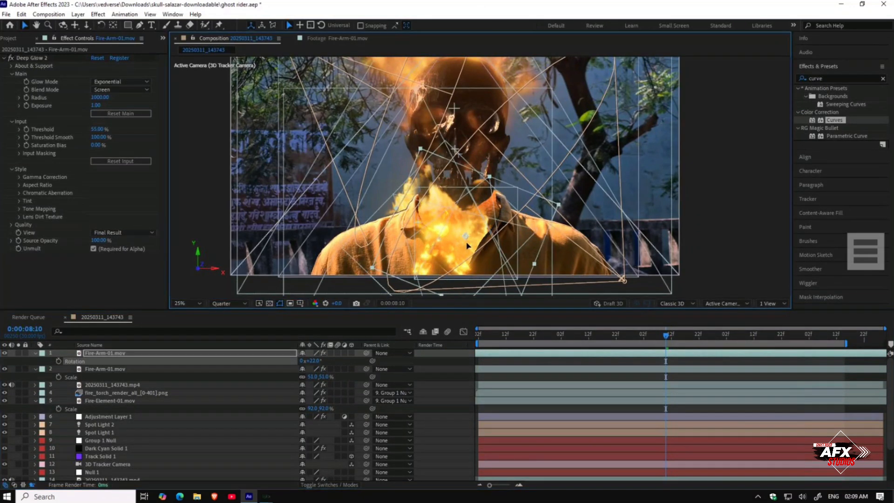
left_click_drag(486, 242, 480, 243)
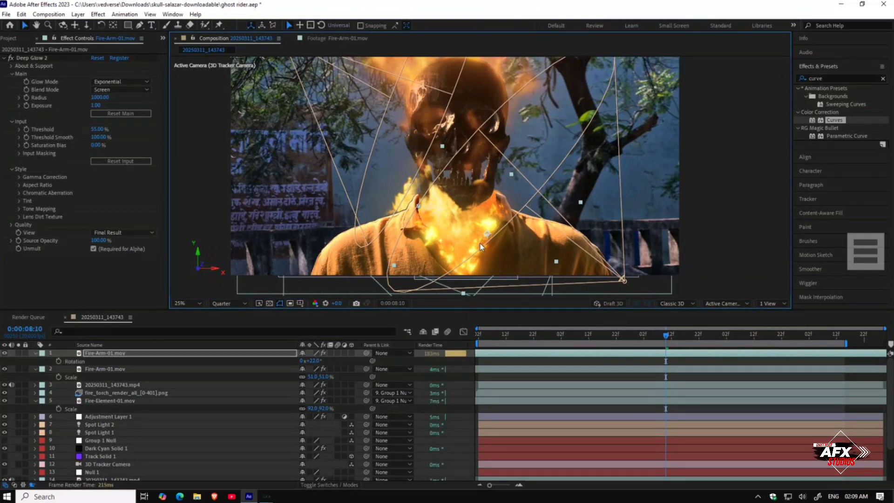
Step: Scrub the timeline to preview the duplicated fire and save the project
left_click_drag(665, 342, 609, 352)
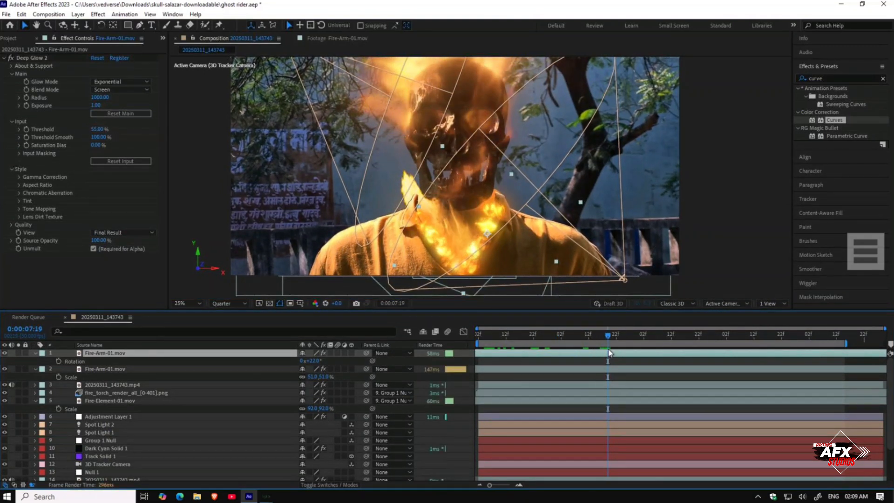
key("ctrl+s")
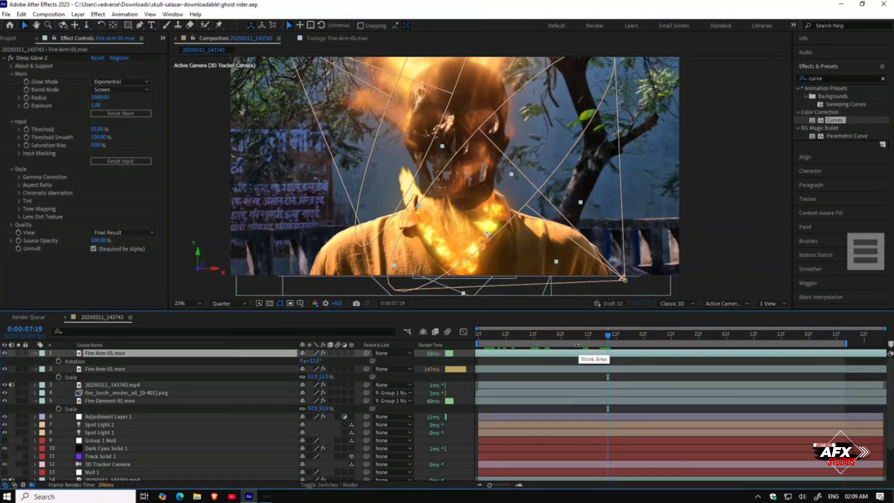
Step: Switch the preview resolution to Full and back to Quarter
left_click(231, 303)
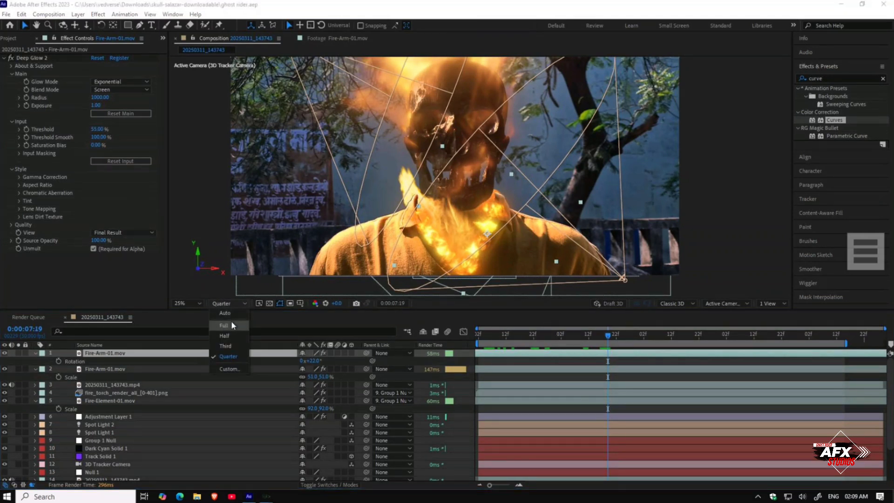
left_click(231, 320)
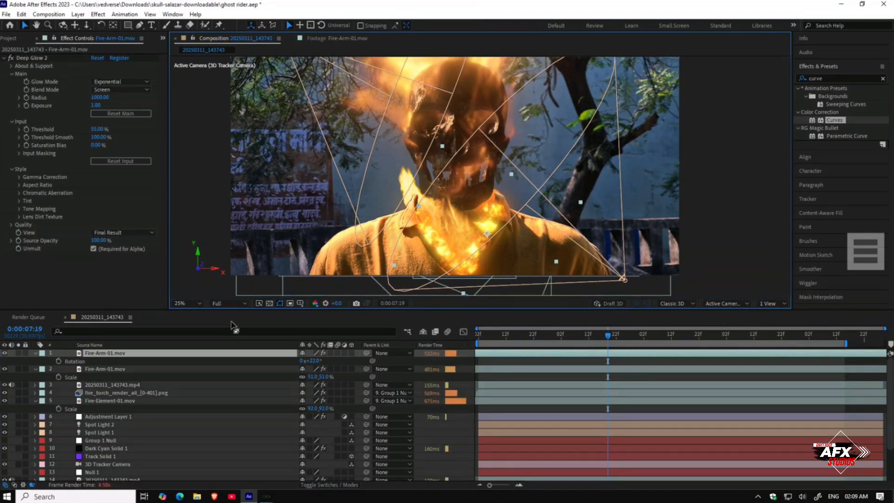
left_click(231, 303)
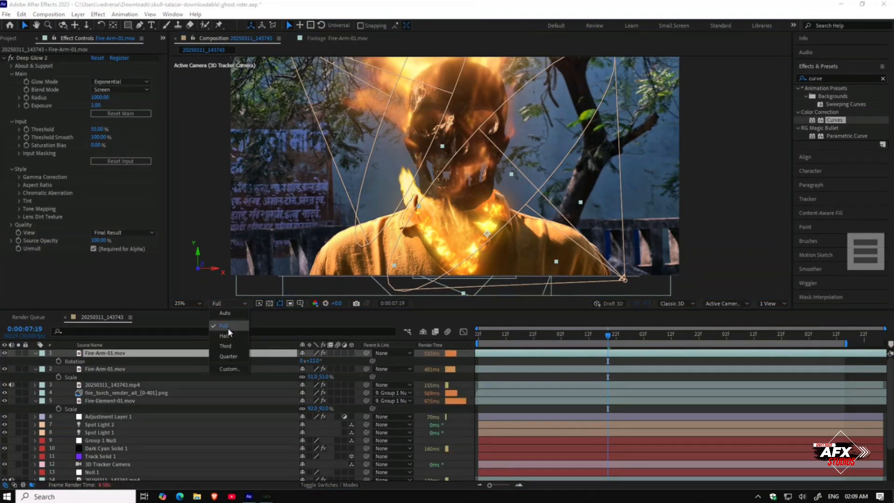
left_click(228, 355)
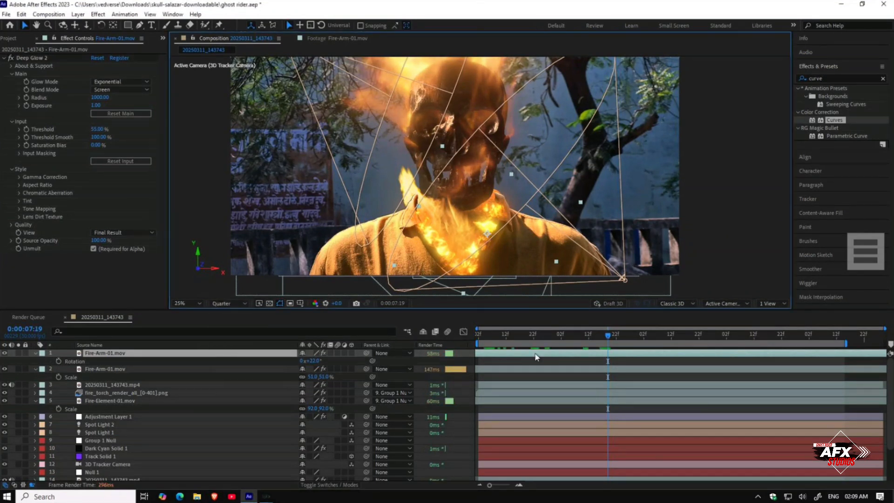
Step: Reposition the second Fire-Arm-01 layer at the neck and scale it to 59%
left_click_drag(615, 339, 472, 345)
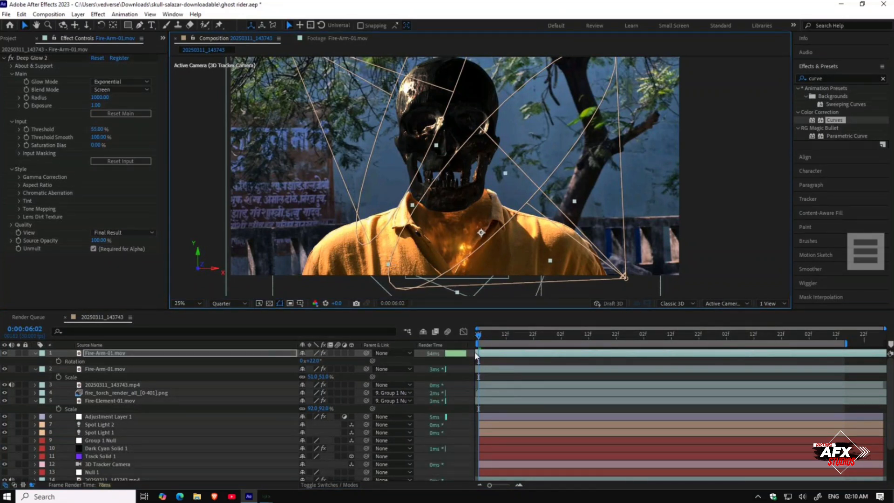
left_click_drag(485, 339, 570, 354)
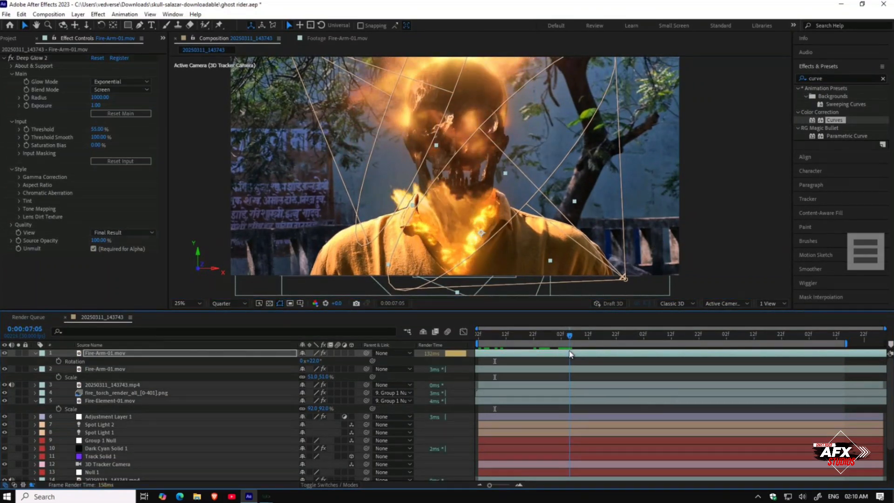
left_click(527, 367)
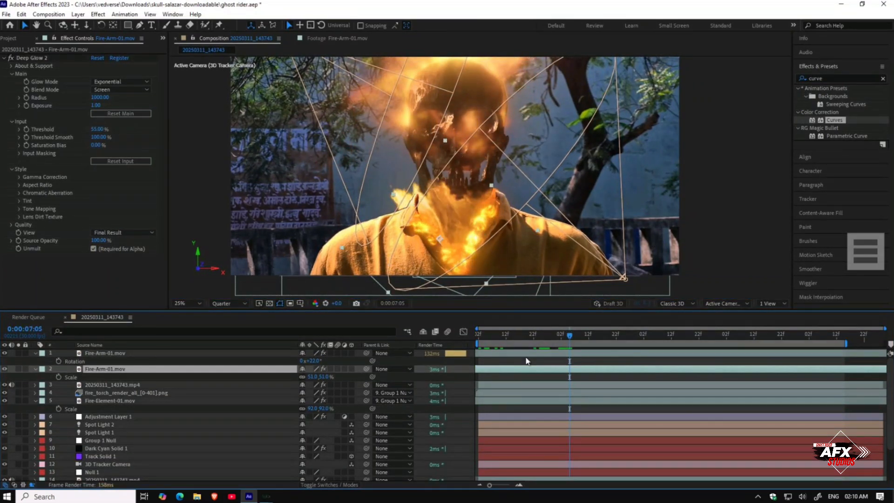
left_click_drag(479, 231, 476, 224)
key("Return")
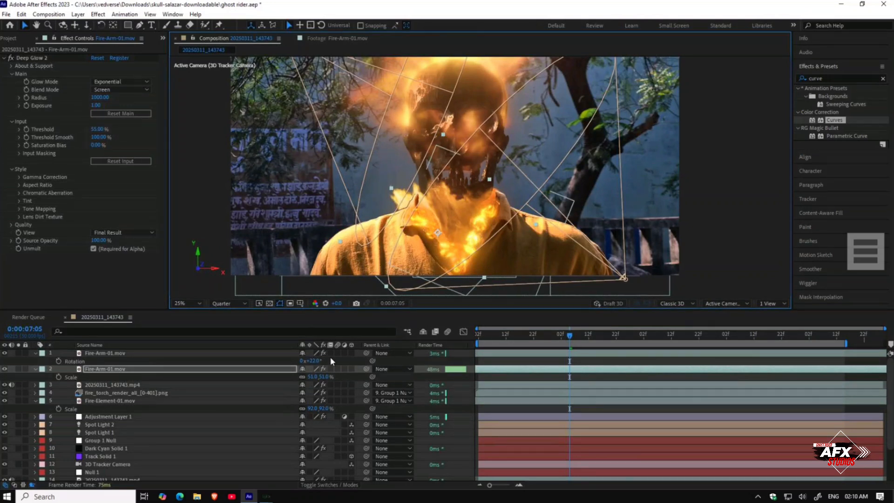
left_click_drag(313, 377, 319, 376)
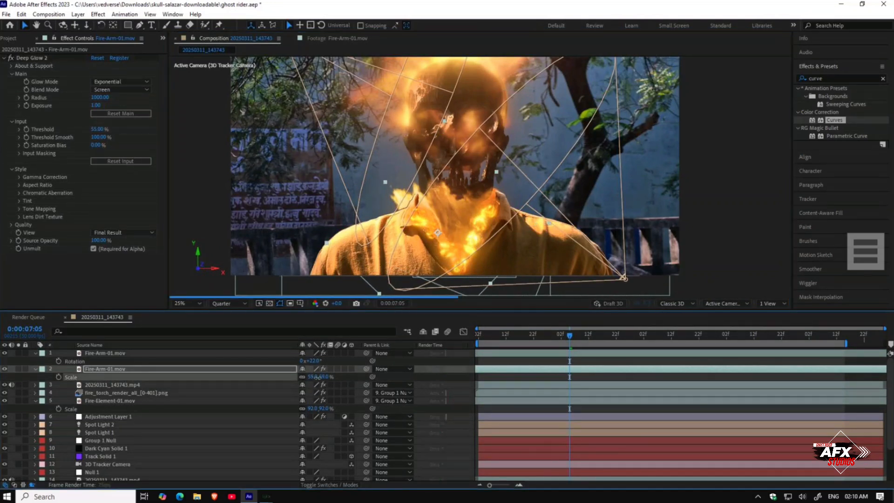
left_click_drag(419, 251, 417, 241)
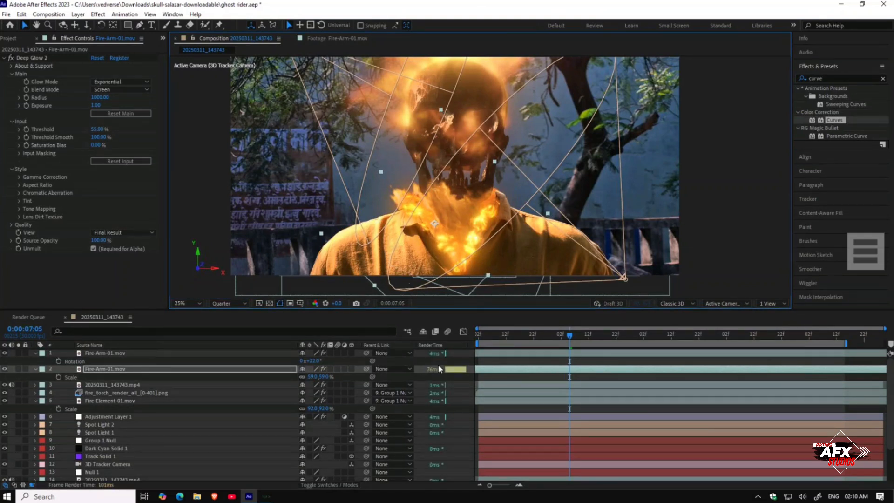
Step: Parent both Fire-Arm-01 layers to Group 1 Null
left_click(401, 367)
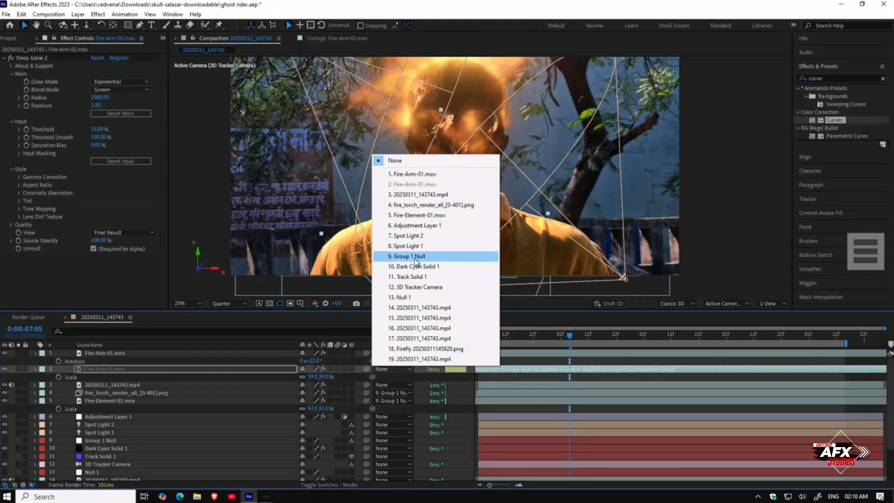
left_click(409, 256)
left_click(388, 353)
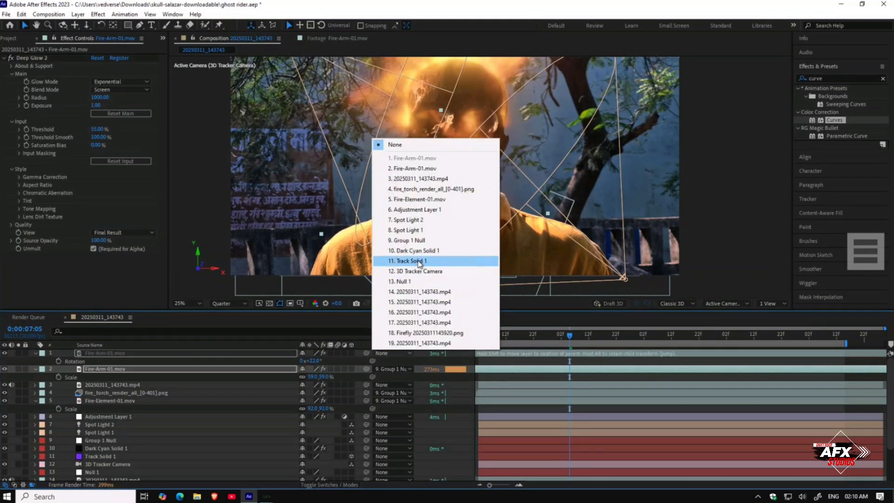
left_click(416, 242)
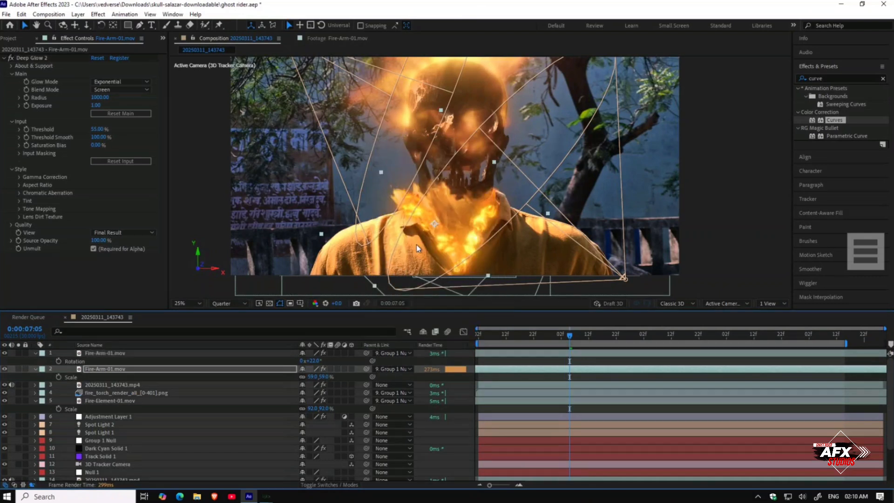
Step: Scrub through the timeline to check the parented fire layers and save the project
left_click(580, 340)
left_click_drag(581, 340, 705, 353)
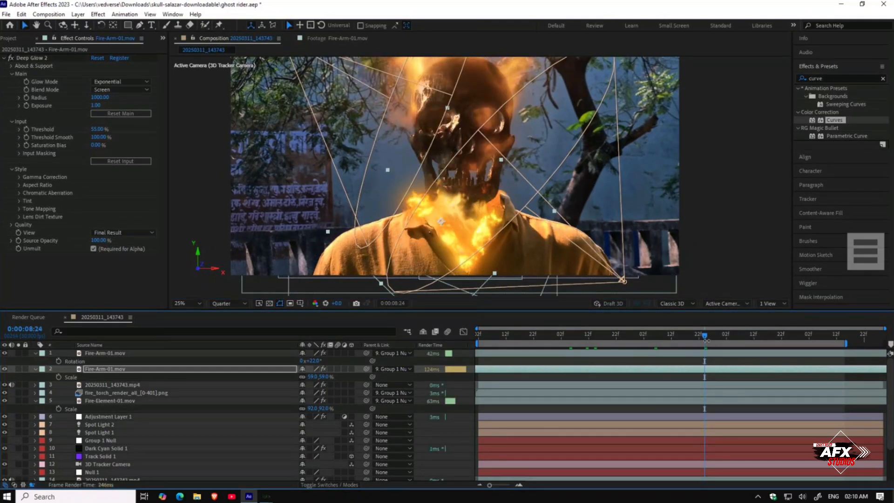
left_click(756, 341)
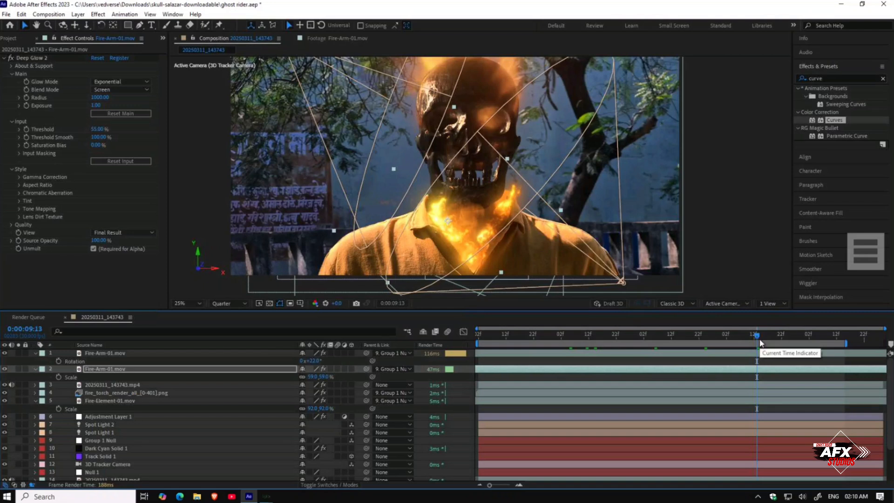
left_click_drag(755, 342, 566, 341)
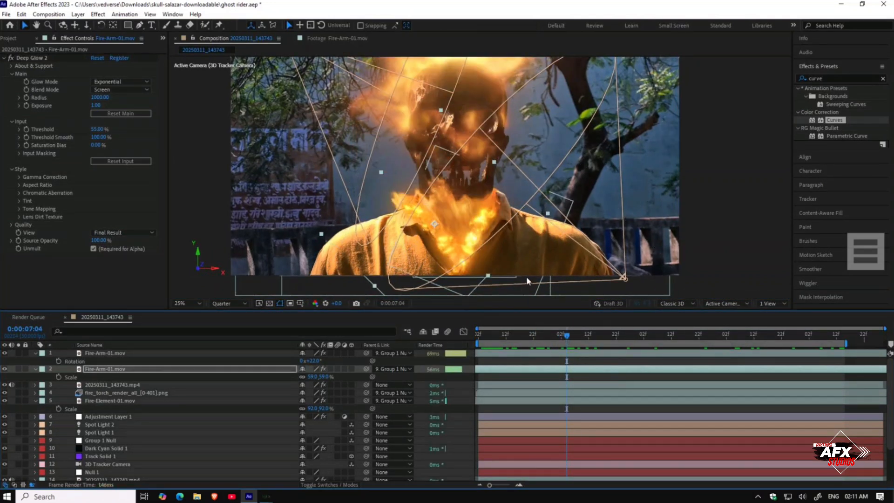
left_click(6, 39)
key("ctrl+s")
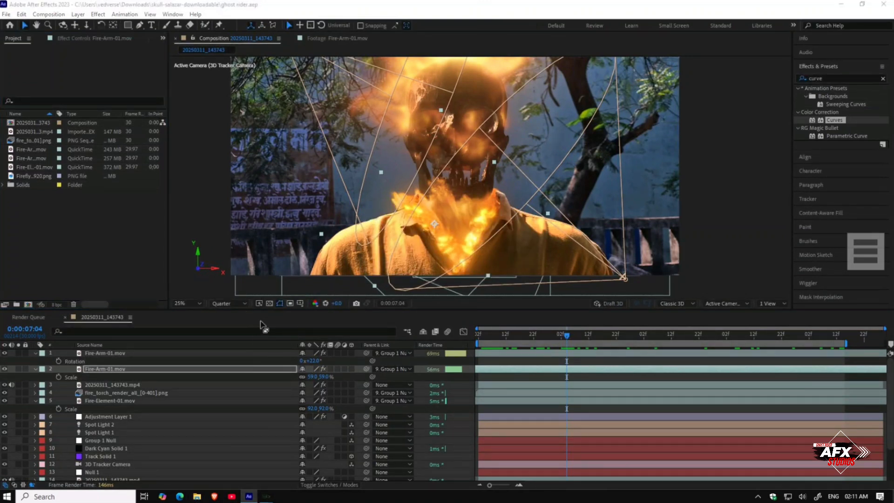
Step: Import three Wall-Fire clips from the Bigfilms INFERNO Blockbuster Pack's 07 - Wall Fire folder into the project
left_click(196, 496)
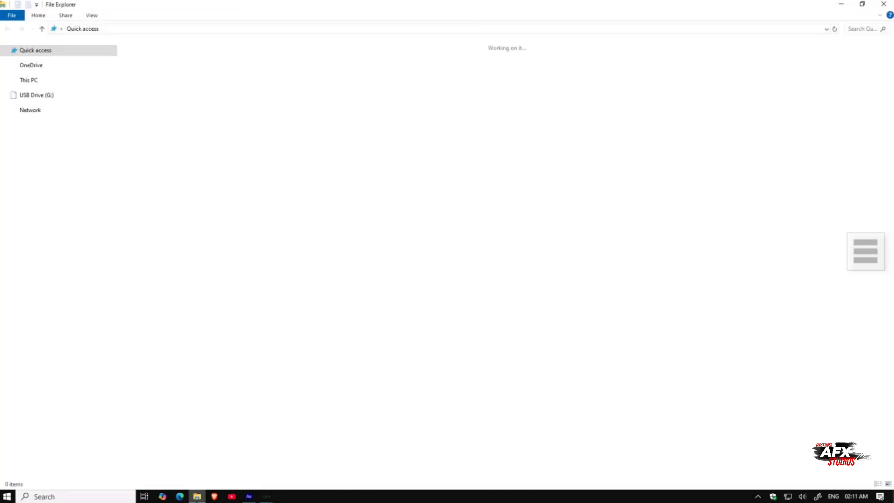
left_click(43, 282)
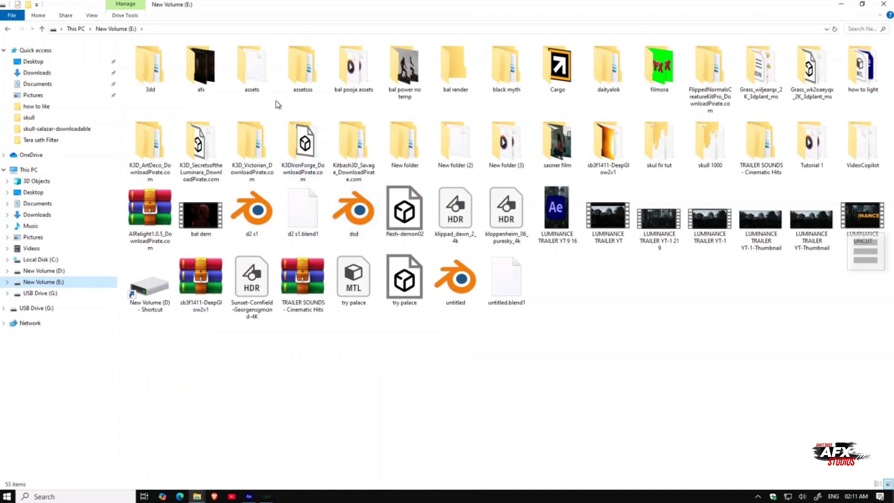
left_click(83, 272)
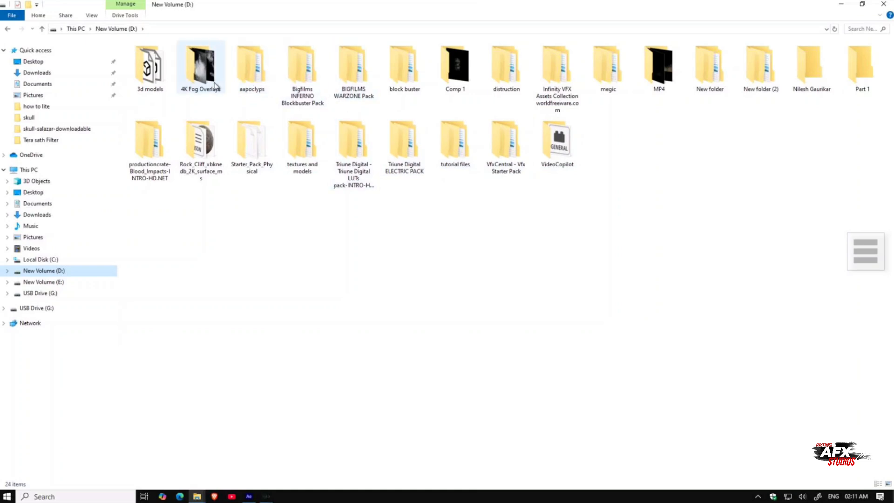
double_click(299, 87)
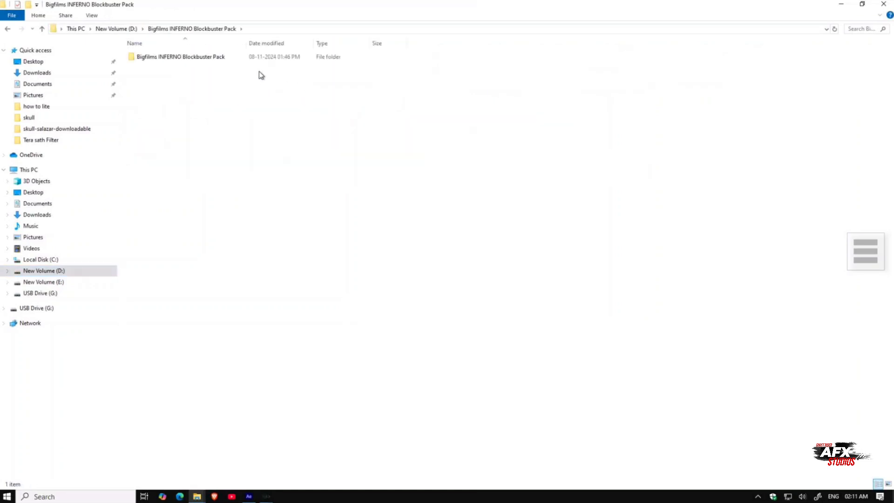
left_click(254, 57)
double_click(254, 57)
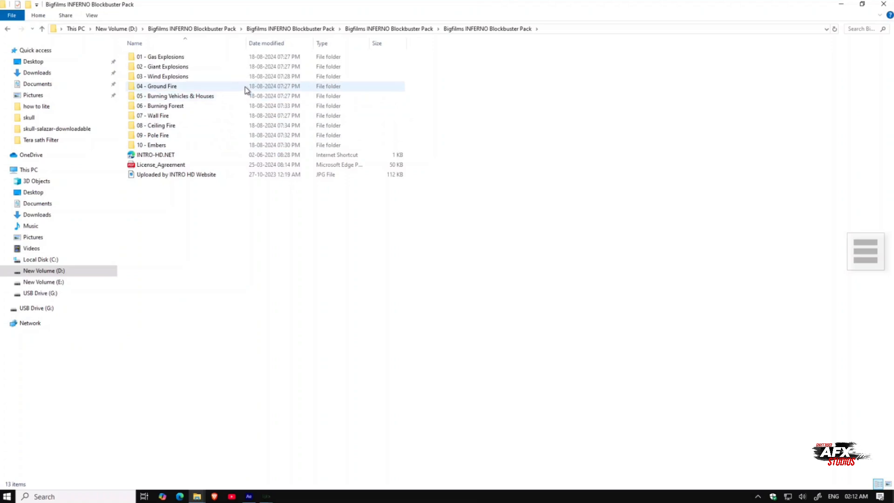
double_click(245, 114)
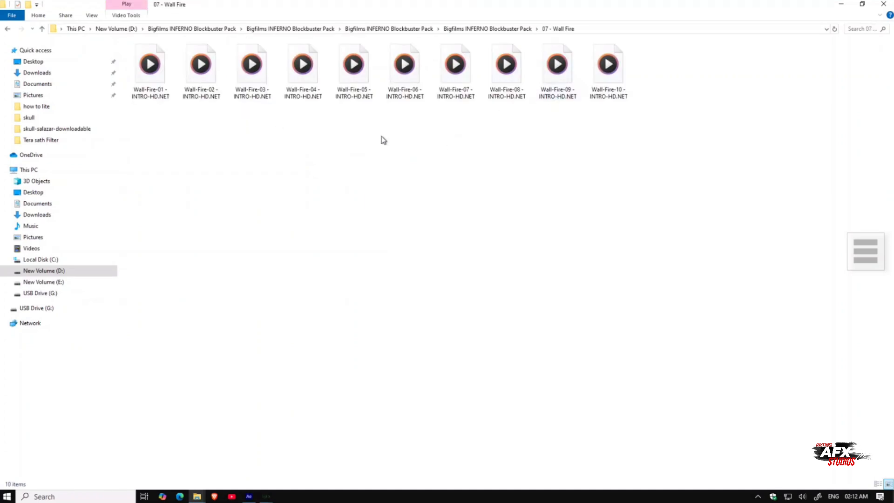
left_click_drag(259, 123, 96, 259)
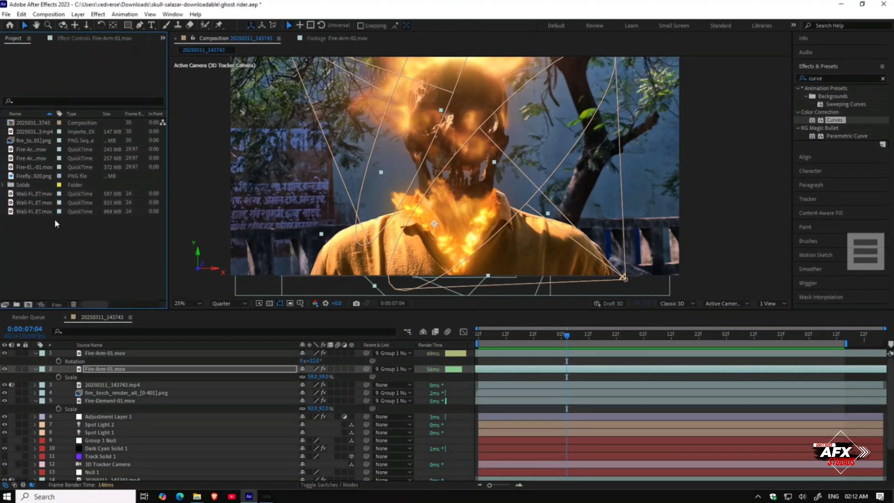
Step: Preview each imported Wall-Fire clip in the footage viewer
double_click(47, 193)
left_click_drag(263, 283, 535, 283)
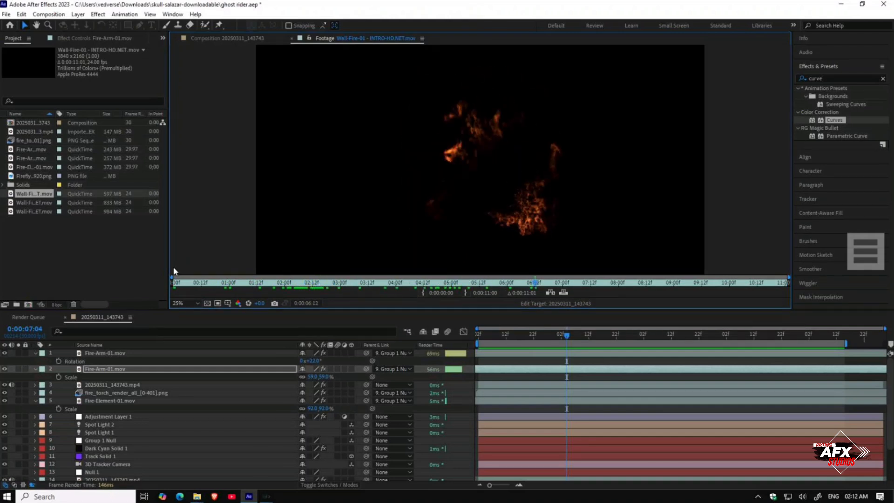
double_click(40, 203)
left_click_drag(240, 282, 31, 263)
left_click(35, 212)
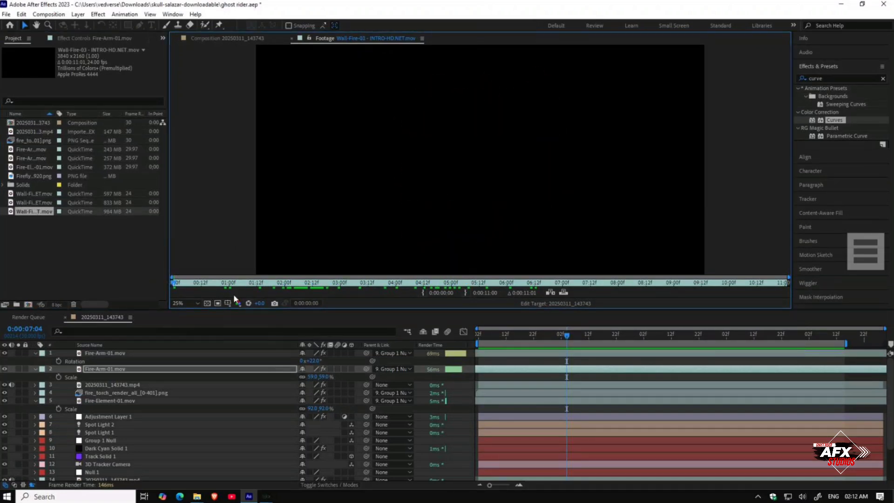
left_click_drag(215, 286, 127, 277)
Step: Add Wall-Fire-02 to the top of the composition and move it down over the body
left_click_drag(38, 203, 118, 358)
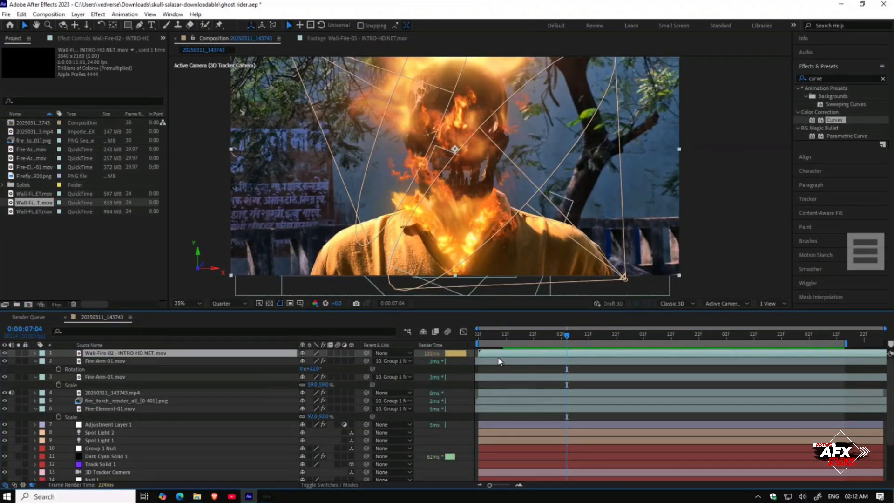
left_click_drag(468, 198, 541, 293)
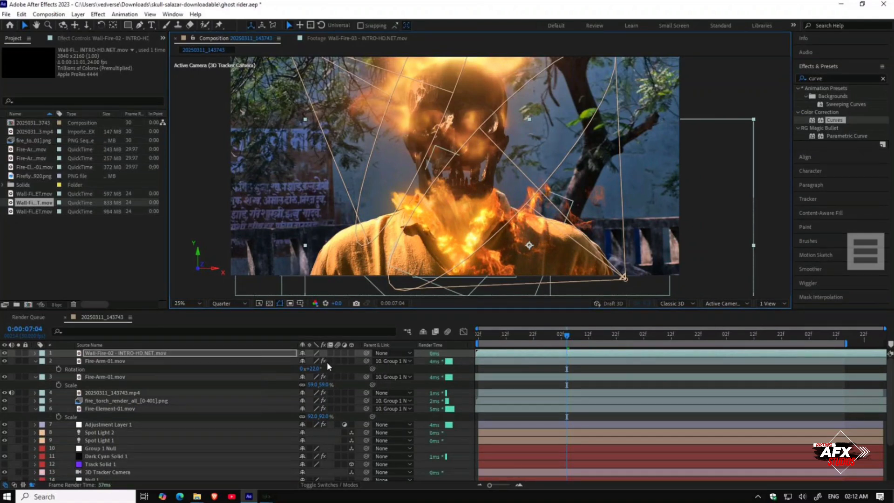
Step: Scale Wall-Fire-02 to 49%, place it over the chest and parent it to Group 1 Null
key("s")
left_click_drag(326, 360, 303, 359)
left_click_drag(513, 248, 535, 266)
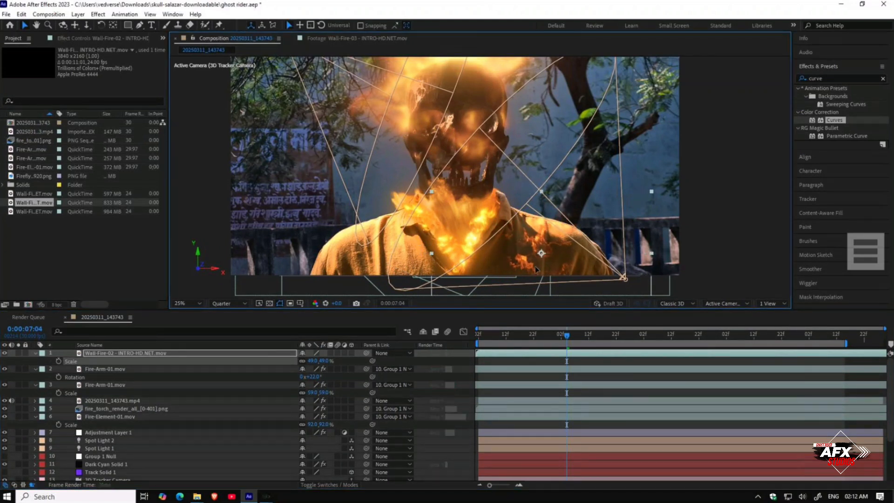
left_click(389, 353)
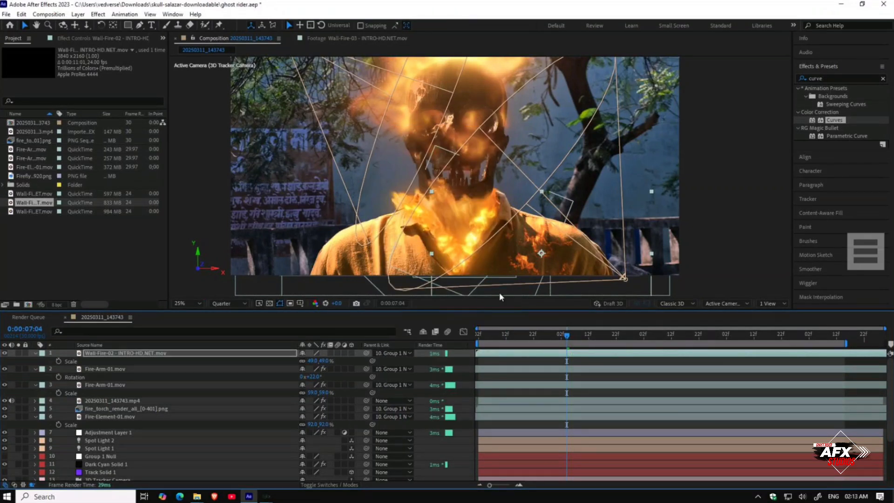
Step: Scrub ahead in the timeline and nudge Wall-Fire-02's position slightly over the chest
left_click_drag(567, 335, 646, 340)
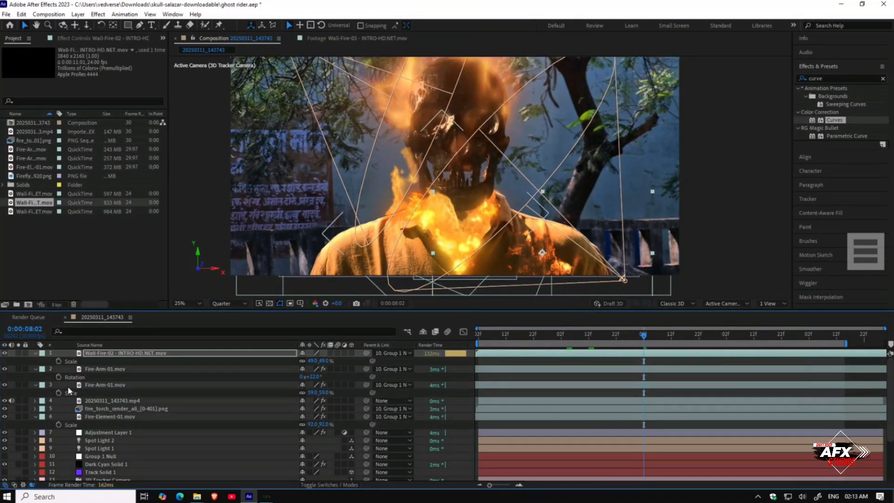
left_click(103, 353)
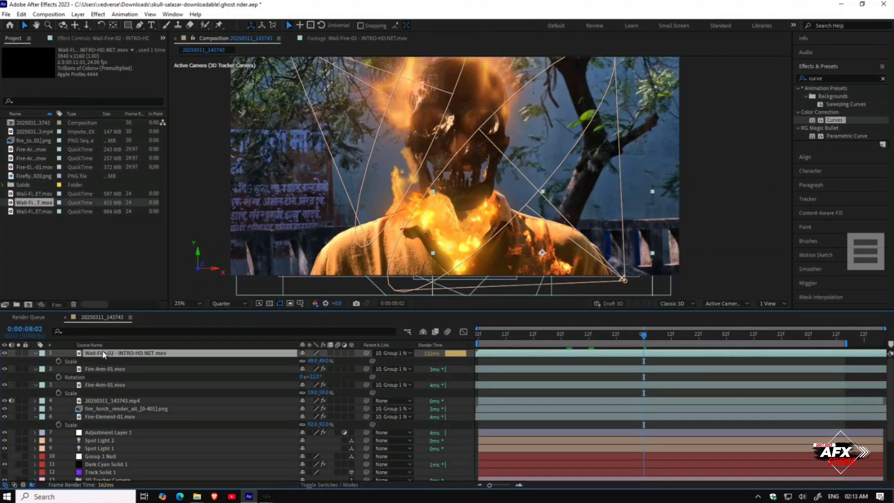
key("shift+e")
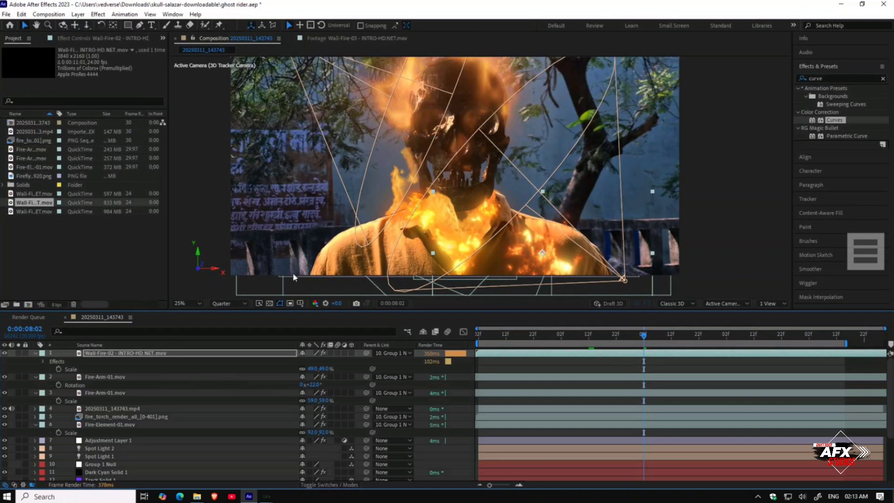
left_click_drag(523, 271, 540, 269)
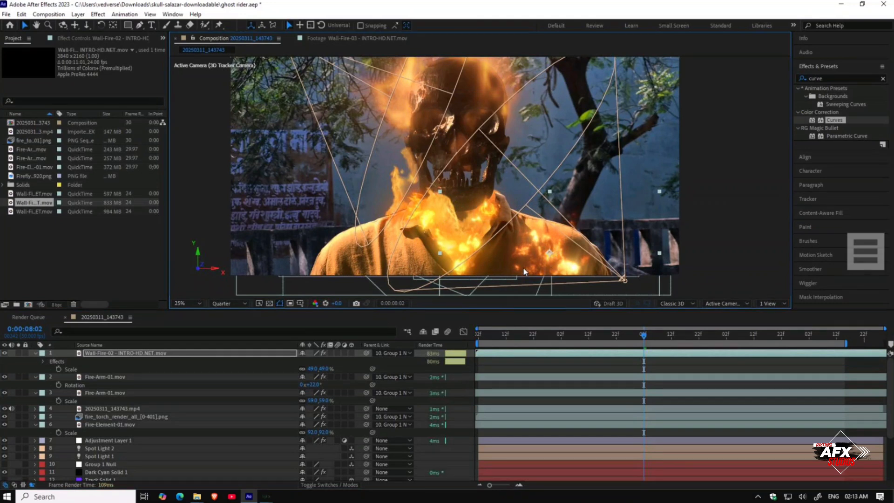
Step: Add Wall-Fire-03 to the top of the composition and parent it to Group 1 Null
left_click_drag(22, 213, 77, 354)
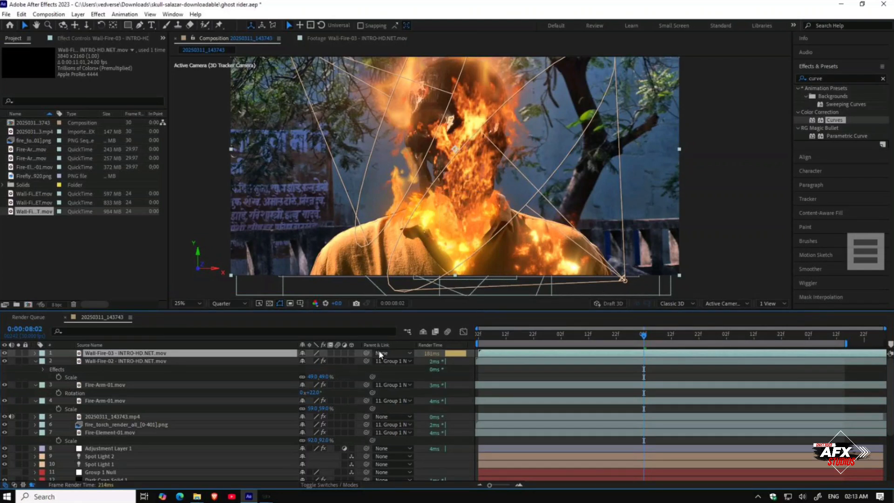
left_click(394, 353)
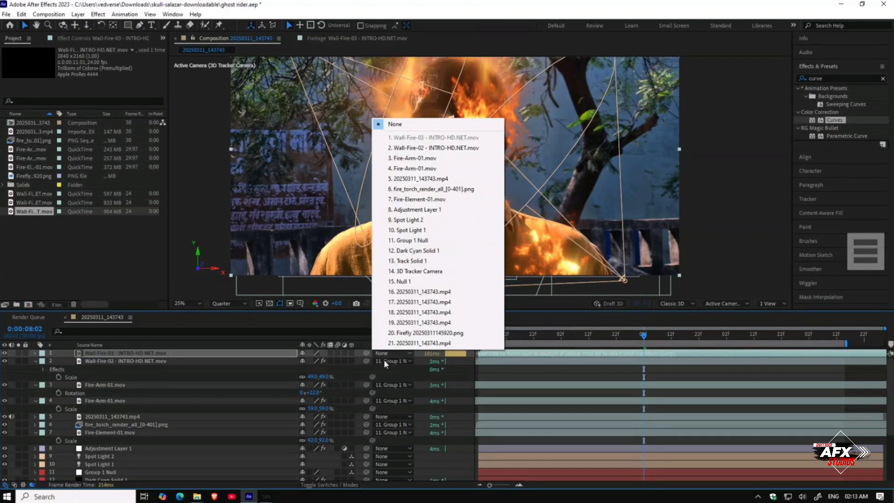
left_click(409, 240)
Step: Move Wall-Fire-03 below the footage layer in the stack and position it over the right shoulder
left_click_drag(448, 235, 434, 254)
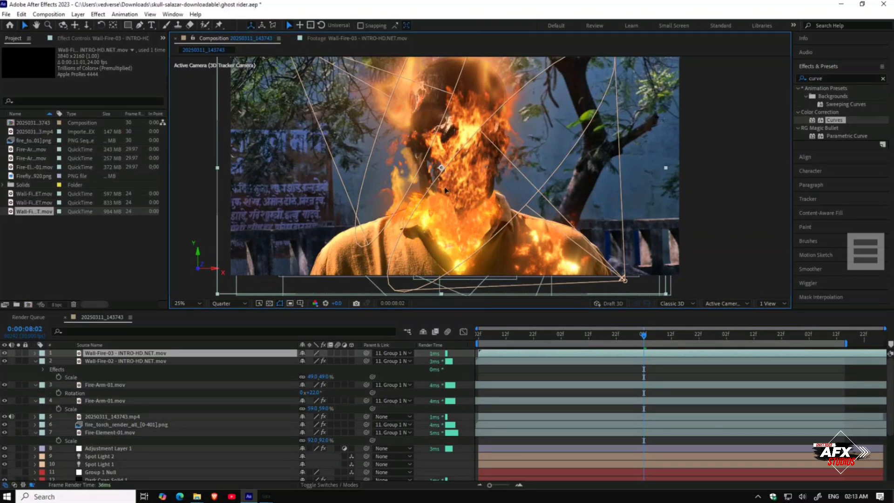
left_click_drag(445, 189, 425, 204)
left_click_drag(393, 242, 361, 301)
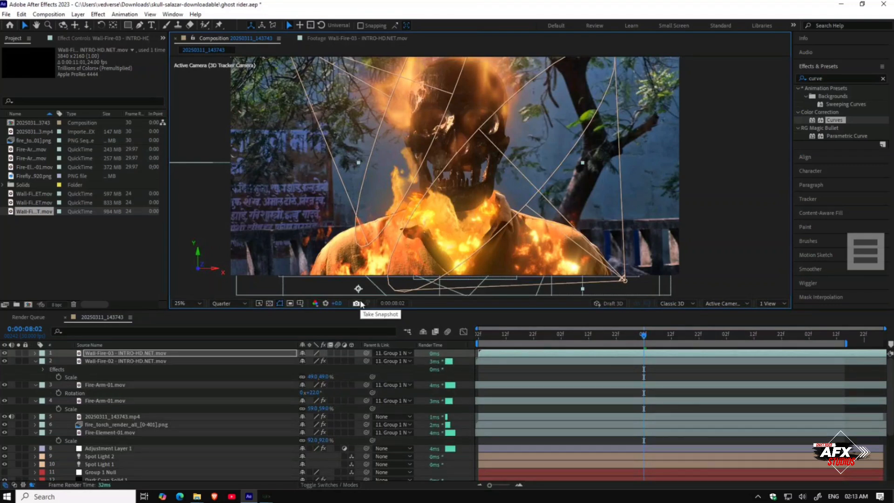
left_click_drag(149, 355, 152, 418)
left_click_drag(316, 241, 516, 217)
Step: Duplicate the Wall-Fire-03 layer
key("ctrl+d")
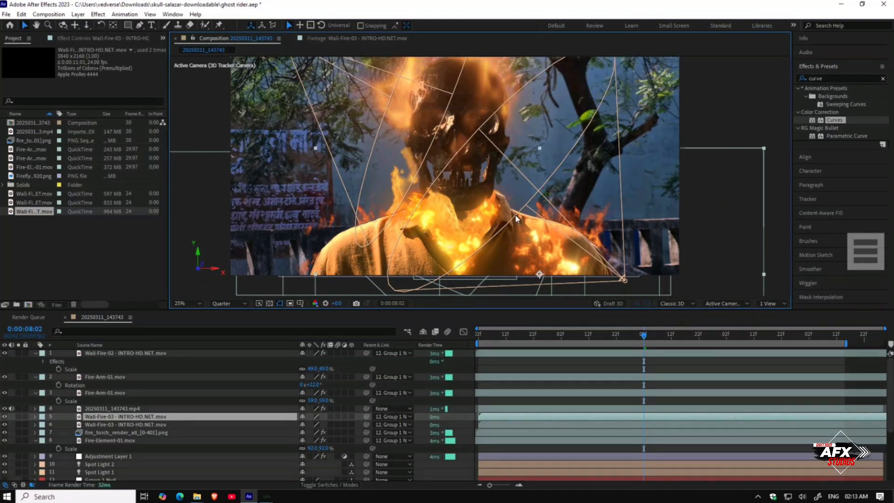
key("Return")
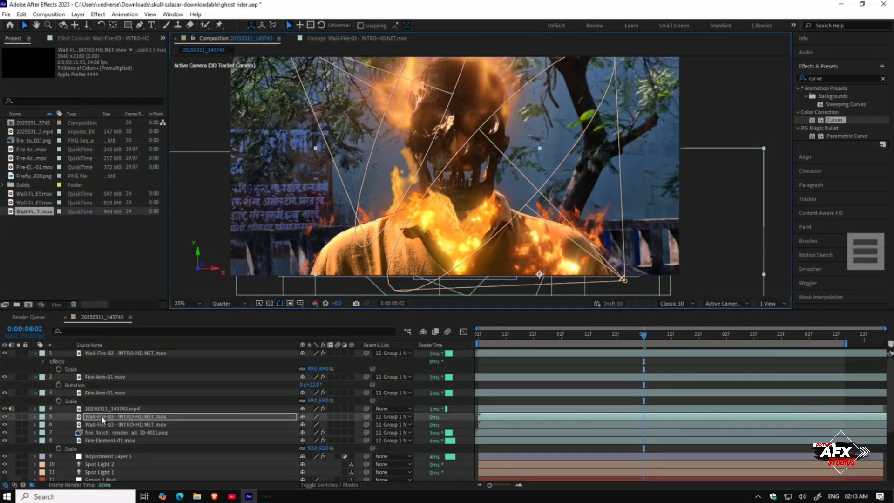
left_click(102, 423)
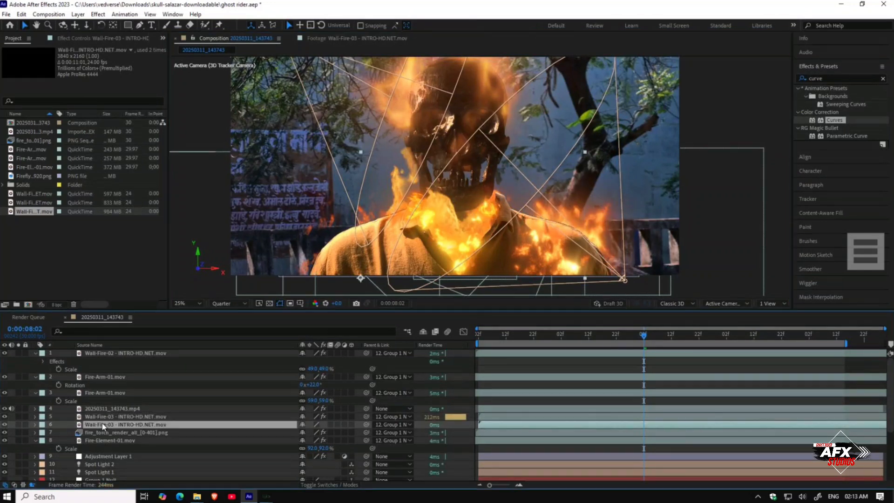
key("Return")
Step: Scrub through the timeline from the start to review the fire layers over the body
left_click_drag(662, 335, 669, 335)
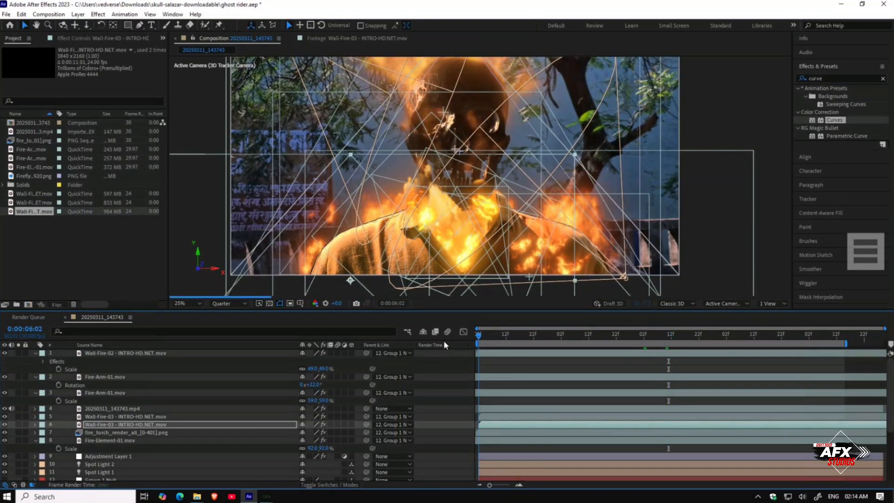
key("Home")
left_click(489, 338)
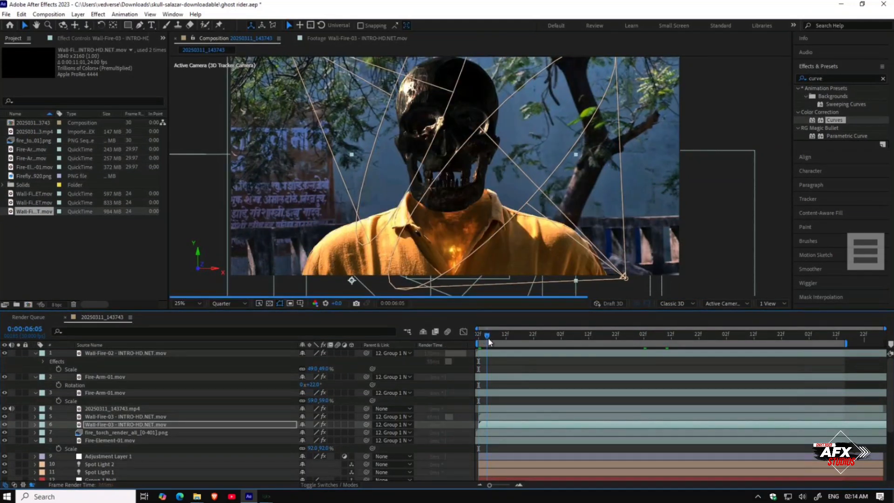
left_click_drag(491, 338, 517, 337)
left_click(536, 336)
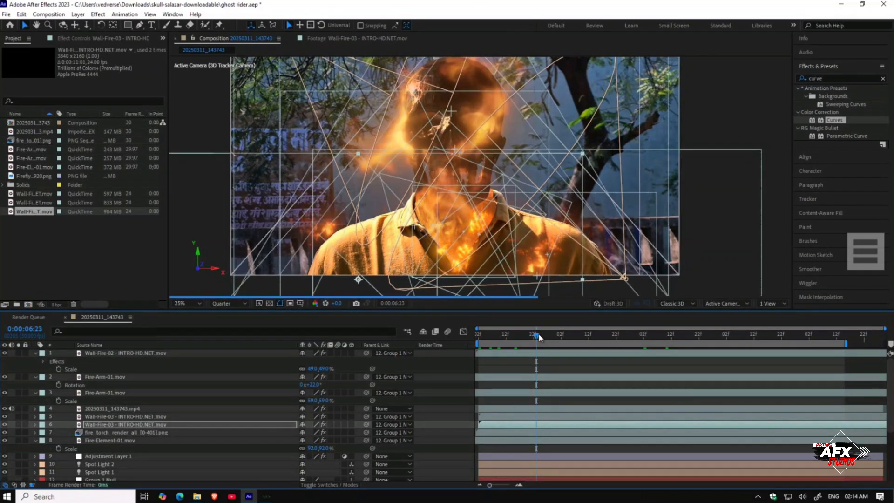
left_click(546, 336)
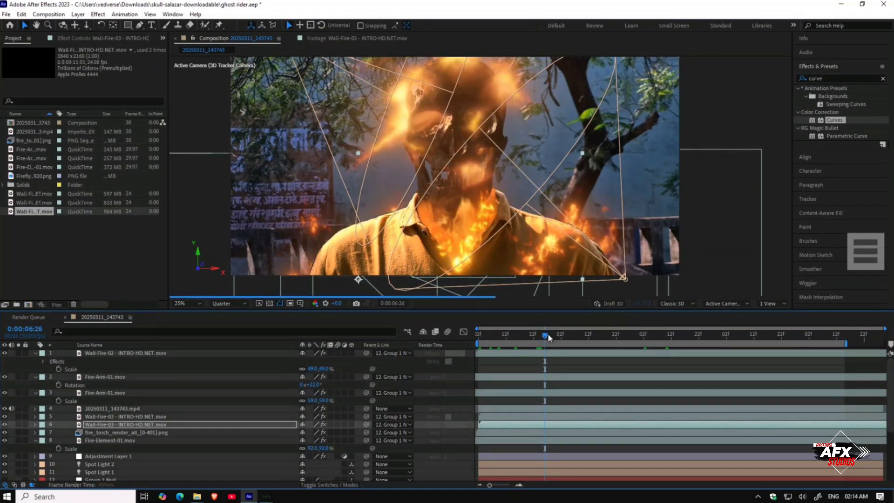
left_click_drag(549, 337, 468, 331)
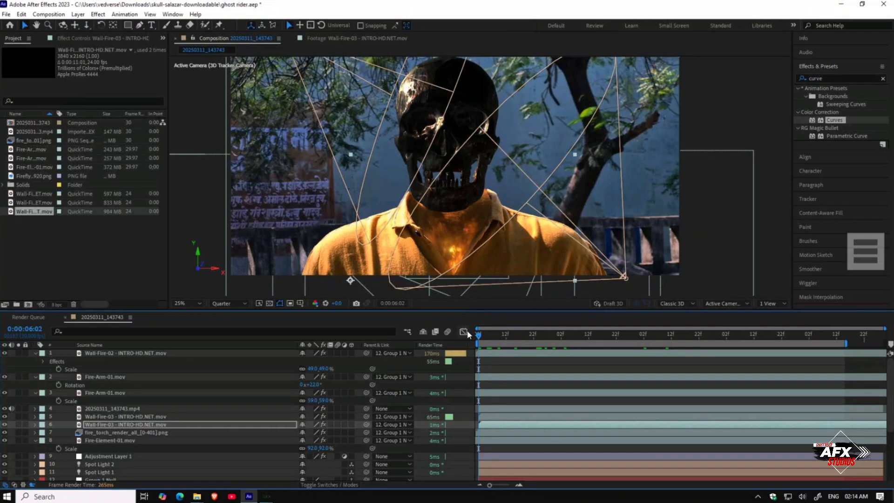
left_click(490, 335)
left_click_drag(492, 339, 529, 352)
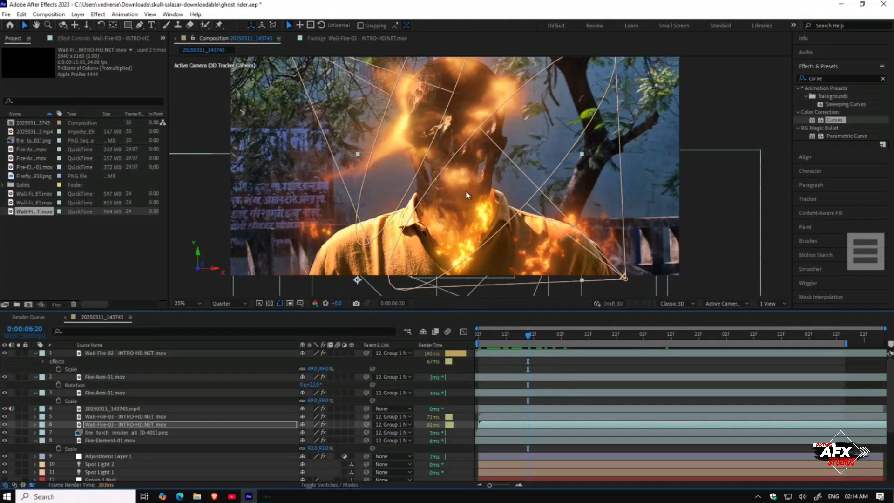
scroll(467, 194, "up", 1)
scroll(466, 193, "down", 2)
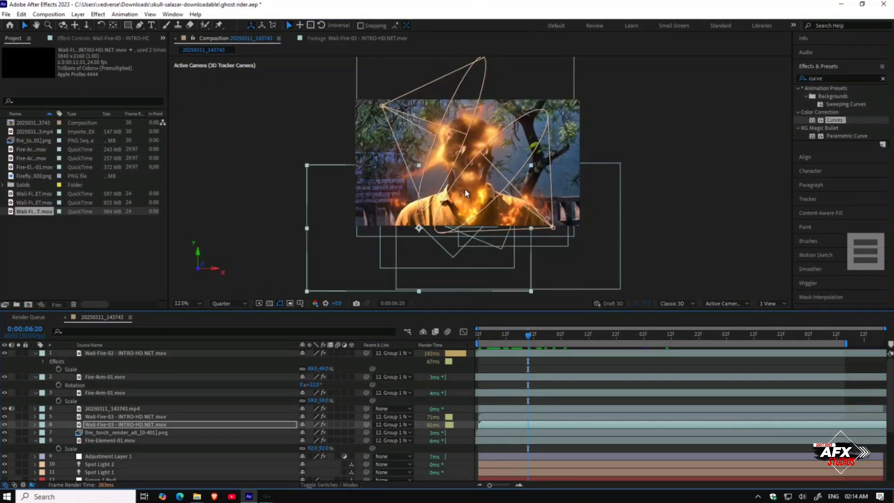
scroll(466, 193, "up", 1)
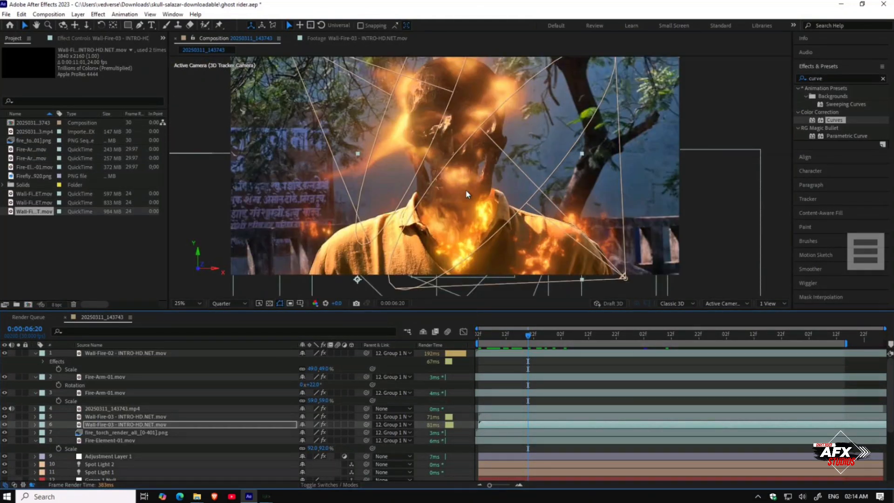
left_click_drag(537, 338, 593, 336)
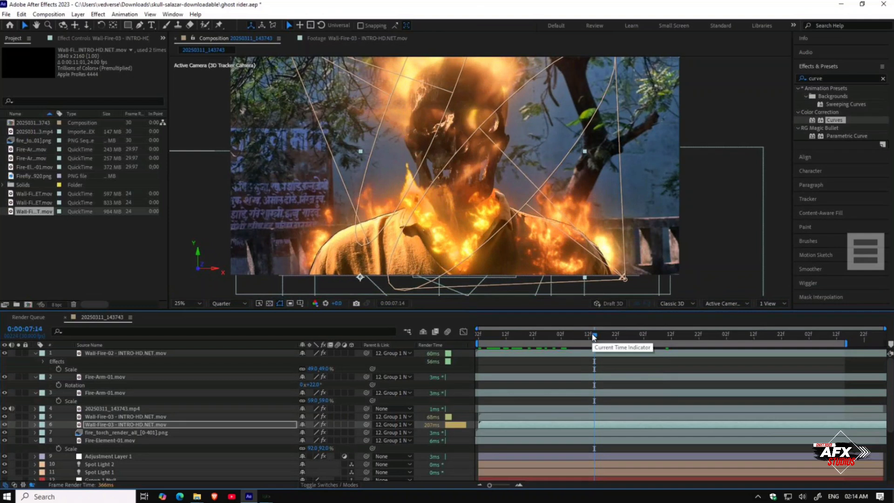
left_click_drag(594, 336, 690, 340)
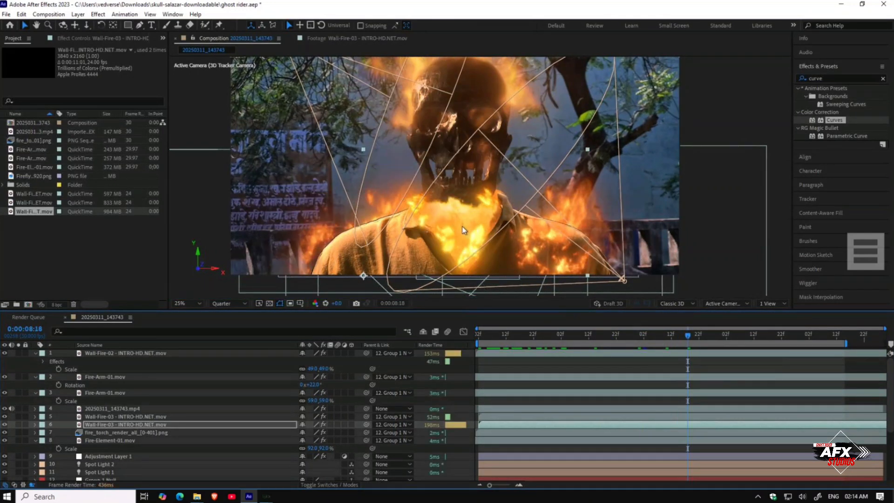
Step: Toggle the fire layers' visibility to inspect them and nudge Fire-Element-01's position slightly
left_click(129, 375)
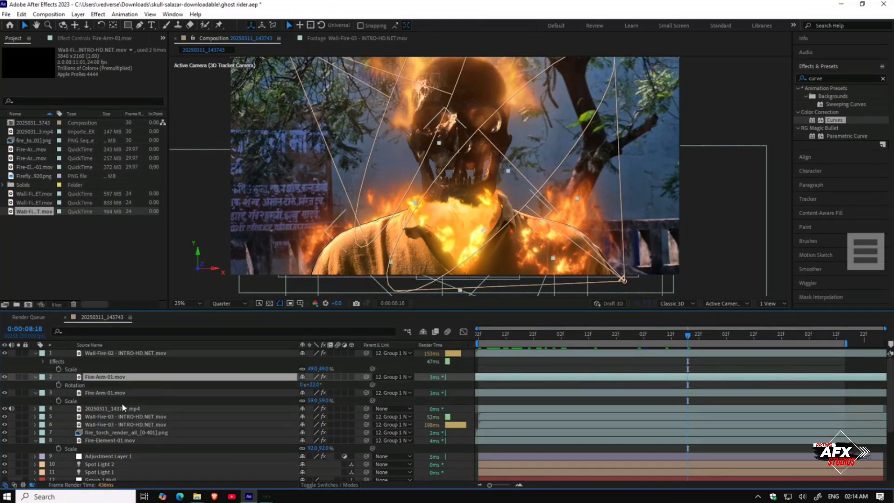
left_click(122, 407)
left_click(125, 393)
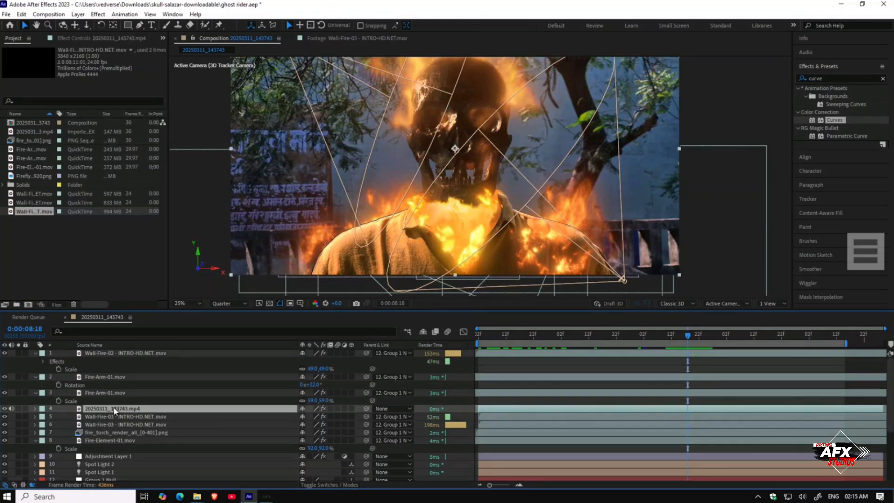
left_click(19, 392)
left_click(19, 392)
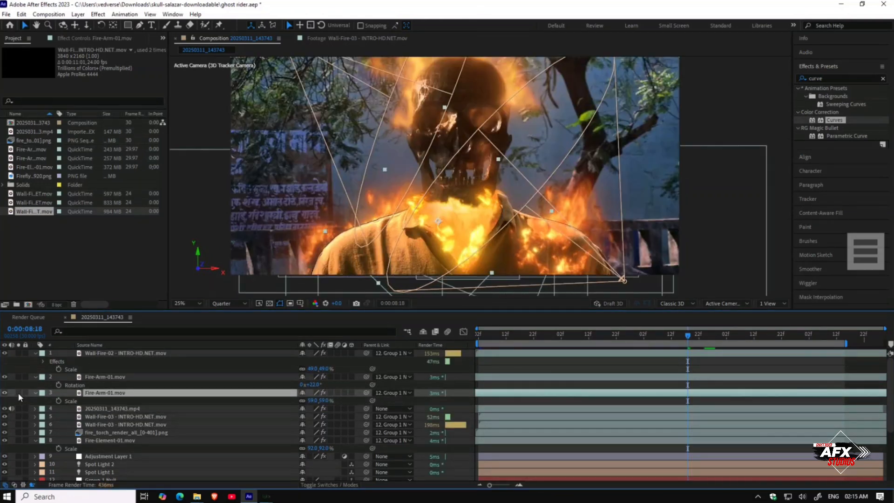
left_click(88, 416)
left_click(89, 439)
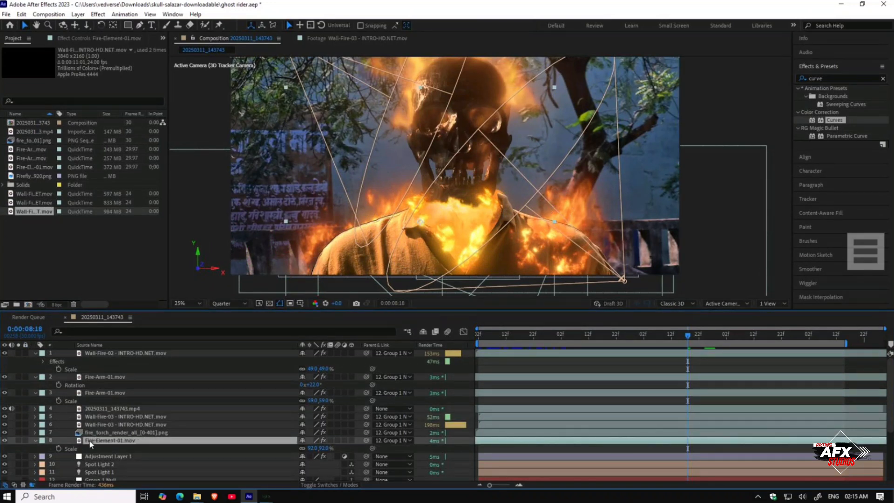
left_click(18, 439)
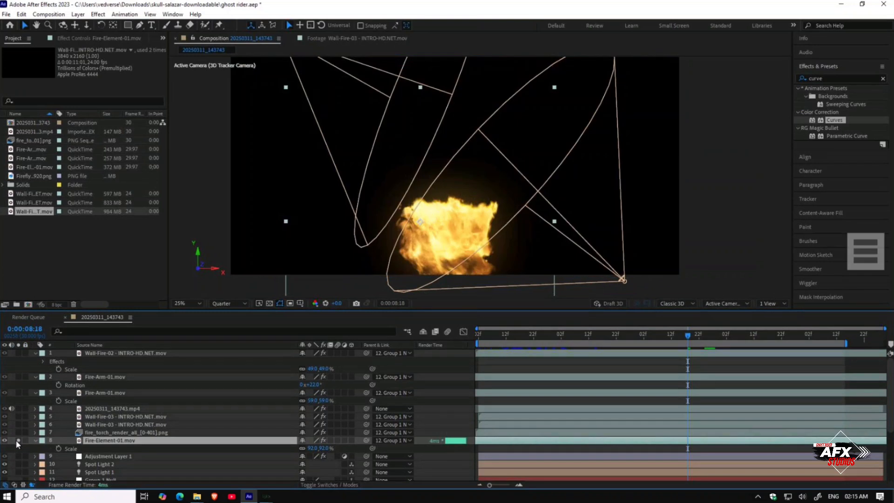
left_click(18, 439)
left_click_drag(454, 222, 459, 230)
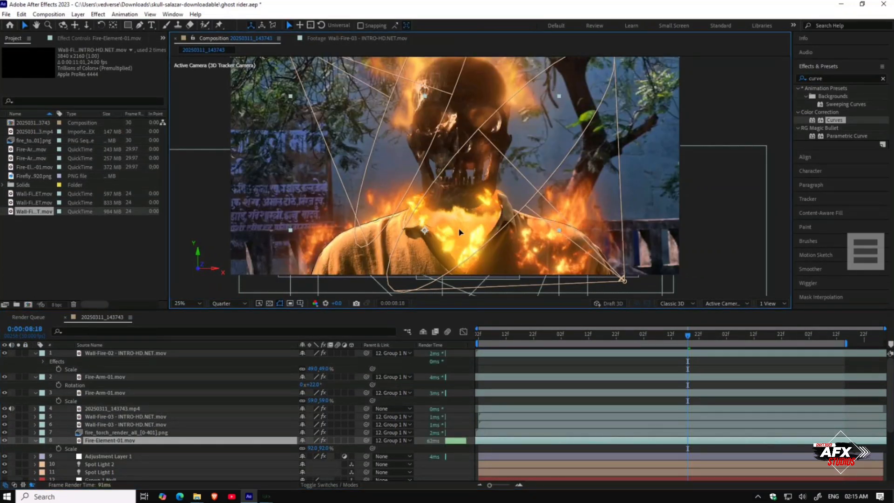
key("Return")
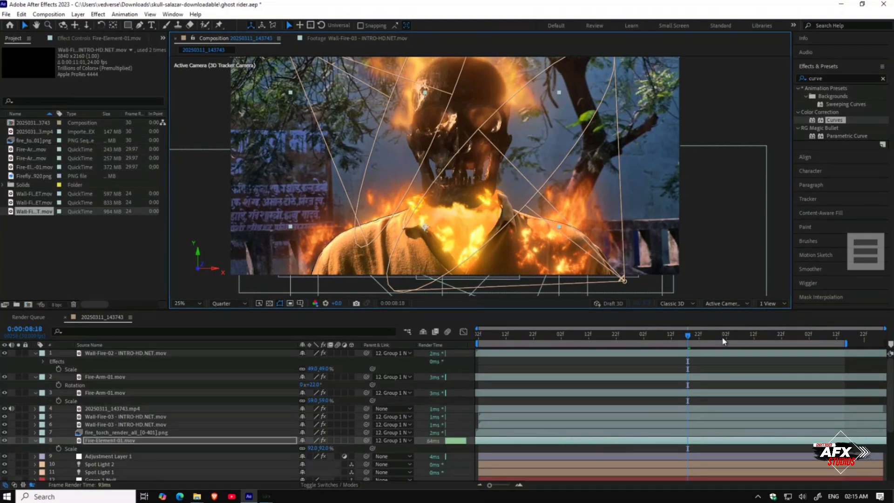
Step: Save the project and scrub the timeline to review the combined fire effect
left_click_drag(723, 338, 456, 341)
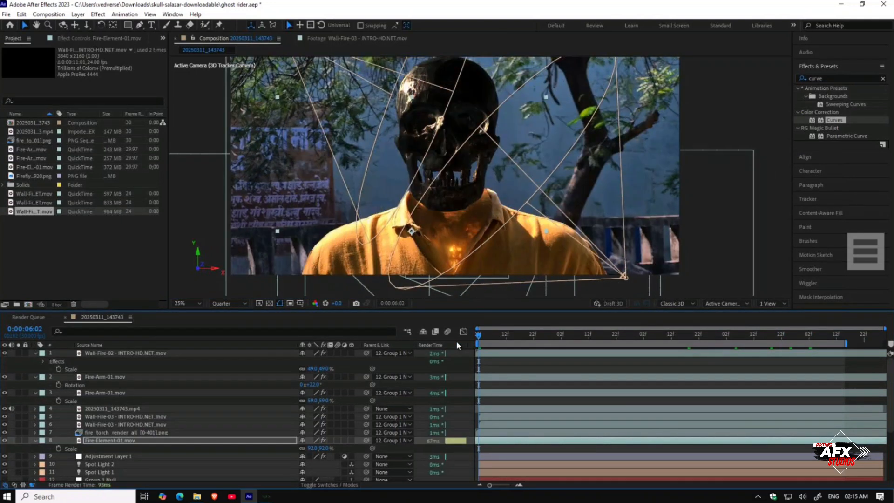
key("ctrl+s")
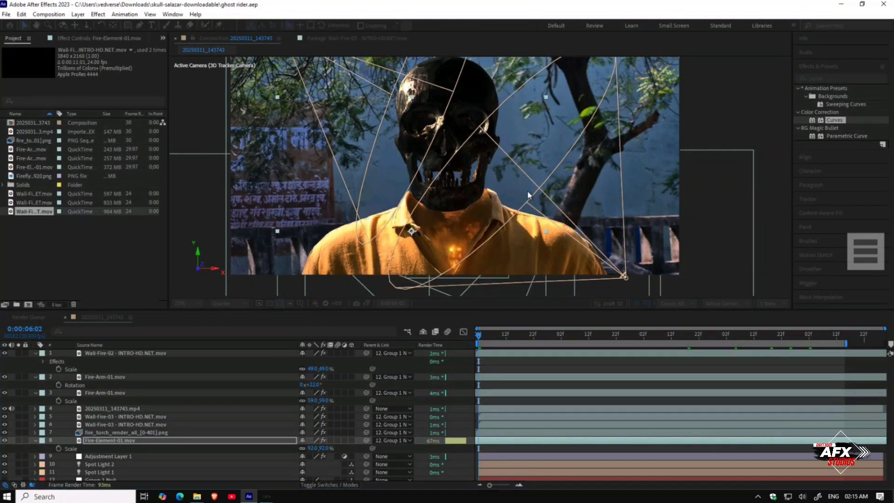
scroll(527, 191, "down", 1)
left_click_drag(528, 202, 529, 203)
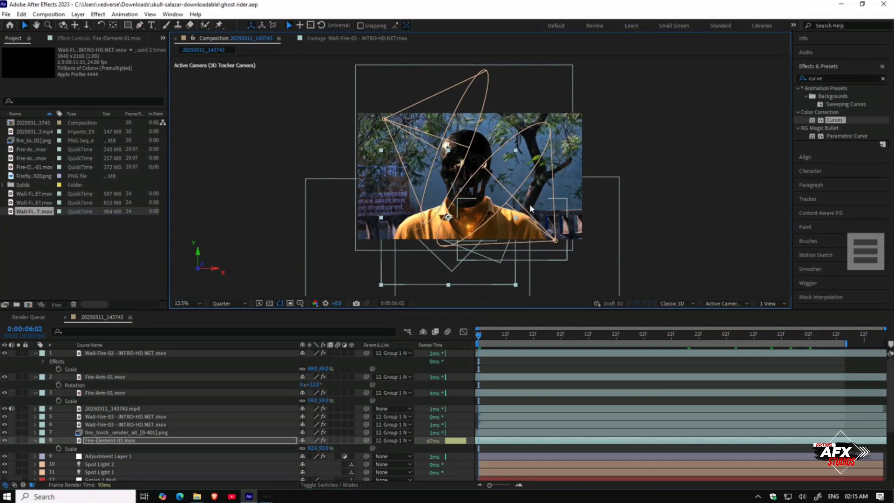
scroll(417, 180, "up", 1)
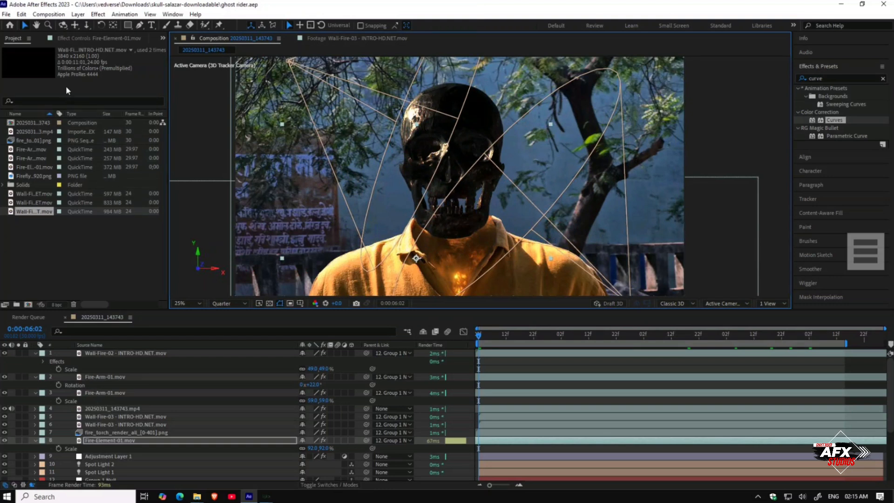
left_click_drag(491, 334, 581, 346)
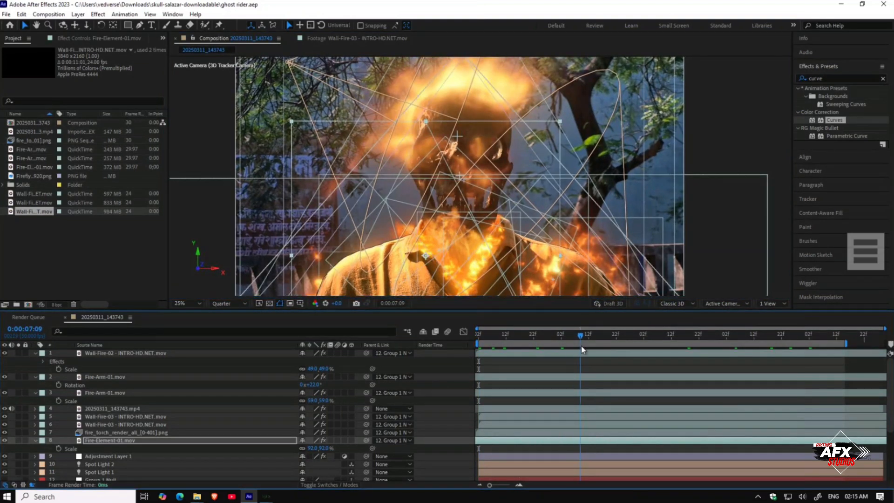
Step: Create a new black solid layer matching the composition size and move it to the top of the layer stack
left_click_drag(590, 335, 689, 342)
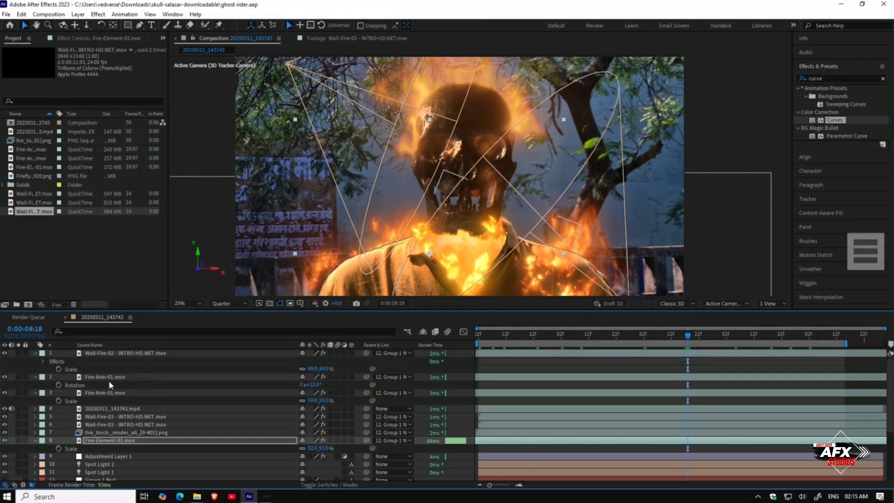
right_click(31, 373)
mouse_move(32, 377)
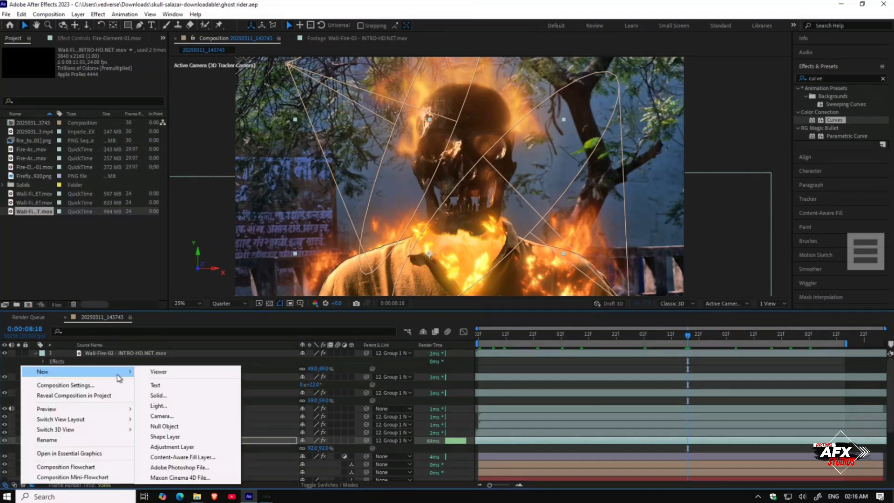
left_click(165, 400)
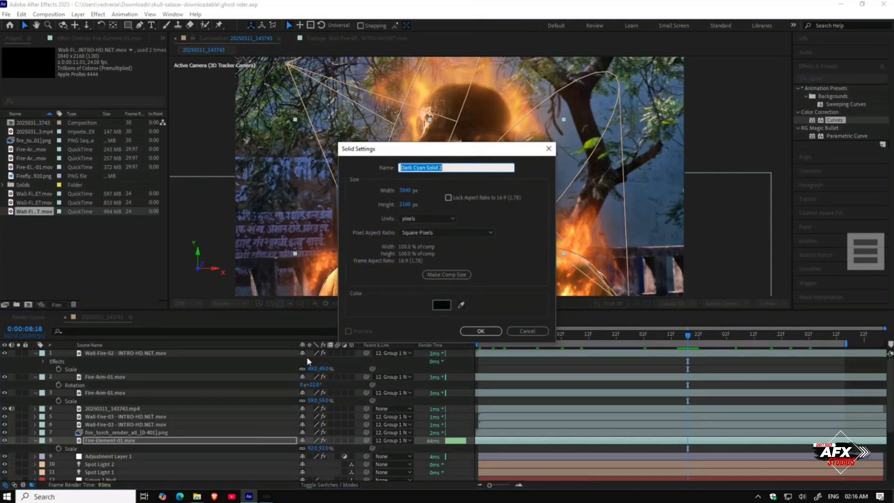
left_click(446, 304)
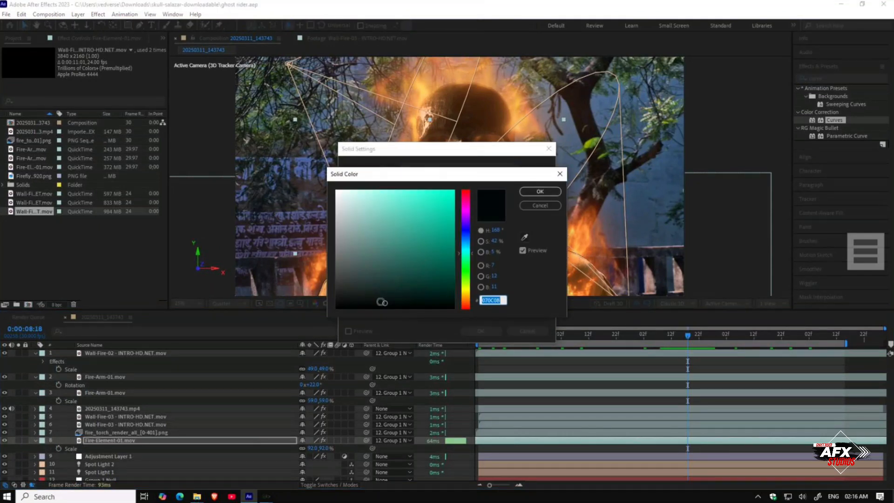
left_click(538, 191)
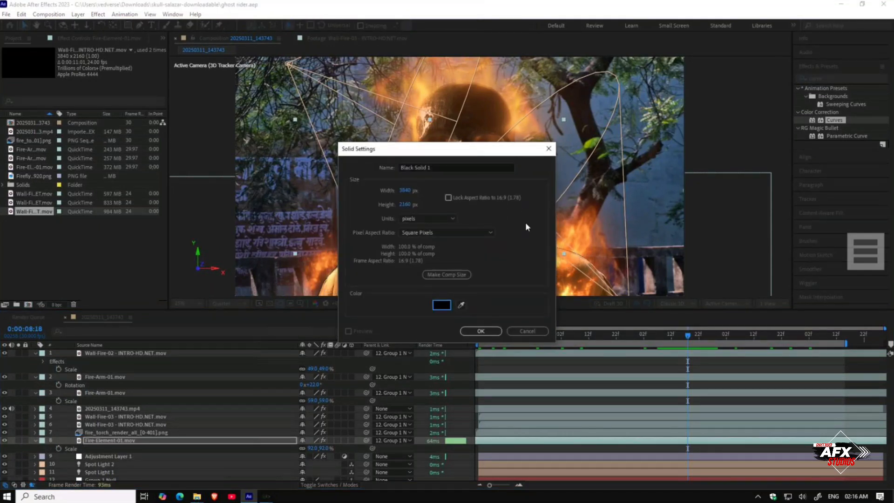
left_click(481, 331)
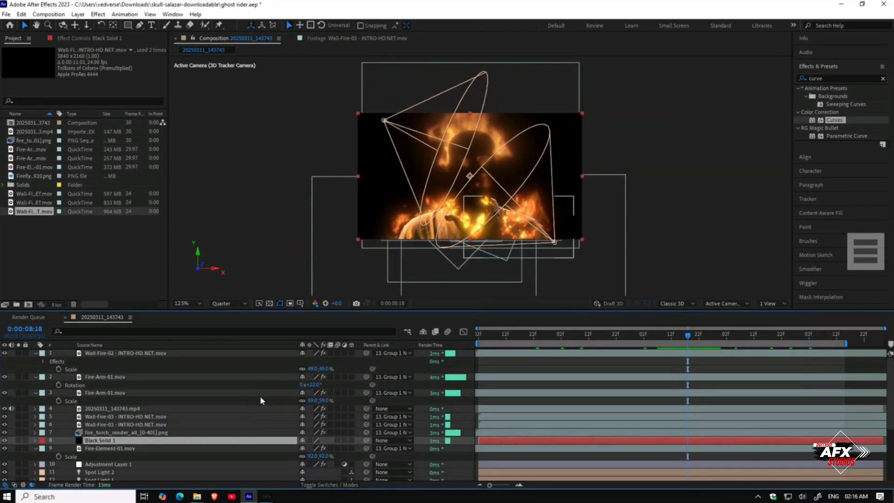
left_click_drag(197, 440, 197, 352)
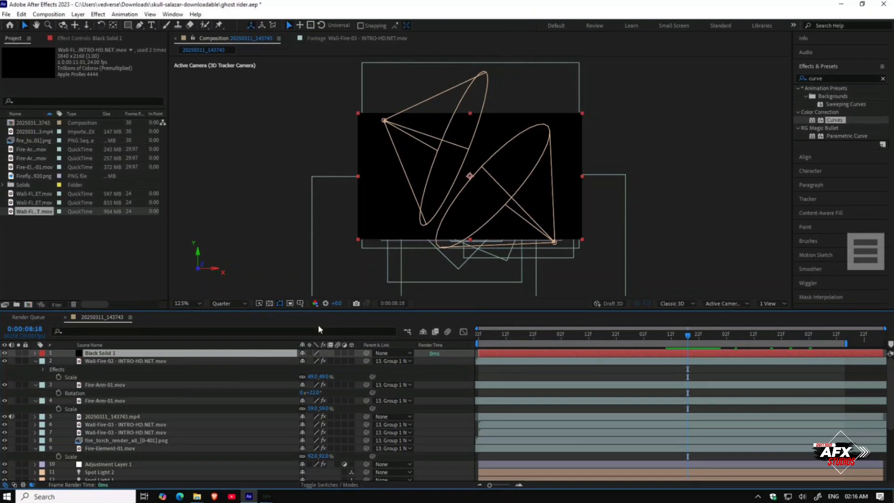
Step: Show title/action safe guides and draw an inverted rectangle mask on the black solid to create letterbox bars
left_click(300, 303)
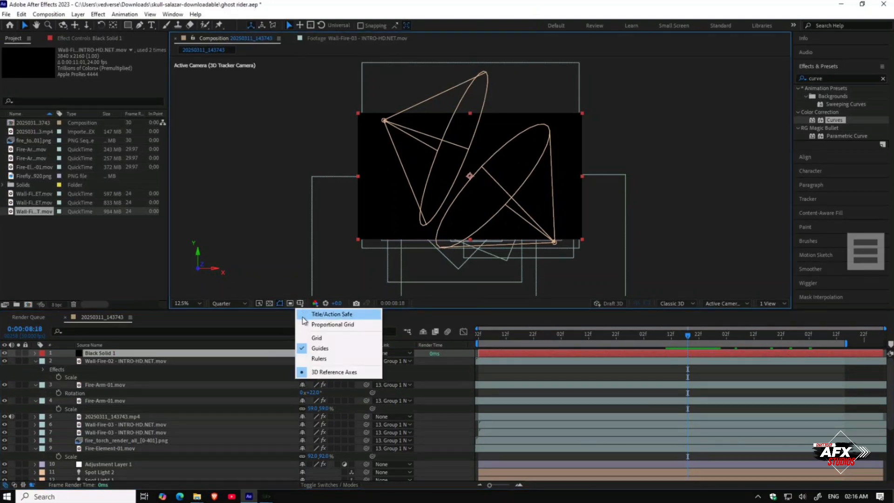
left_click(303, 317)
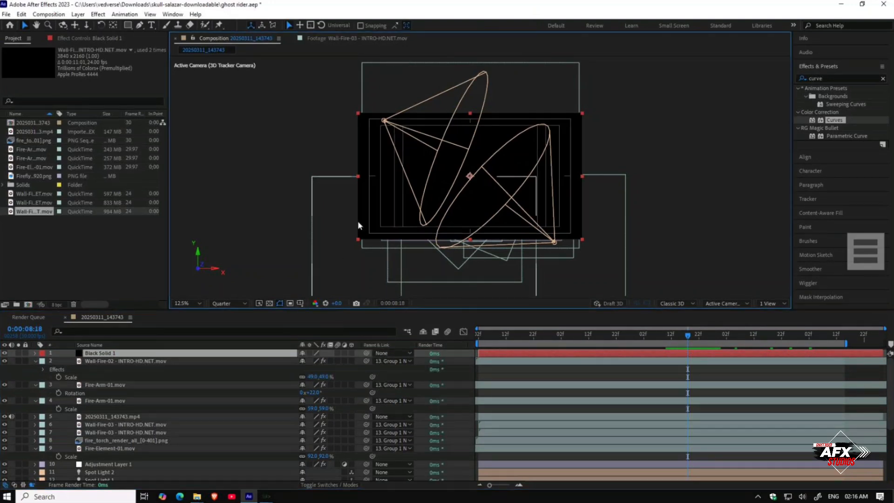
key("period")
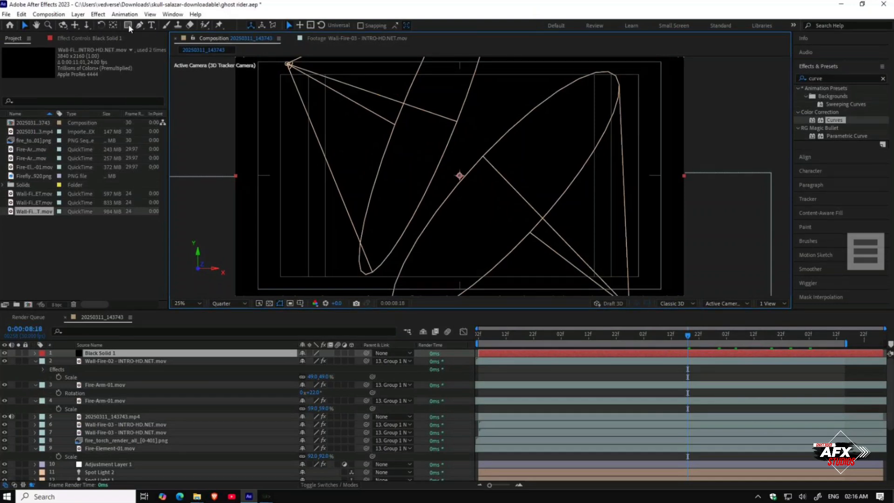
left_click(128, 25)
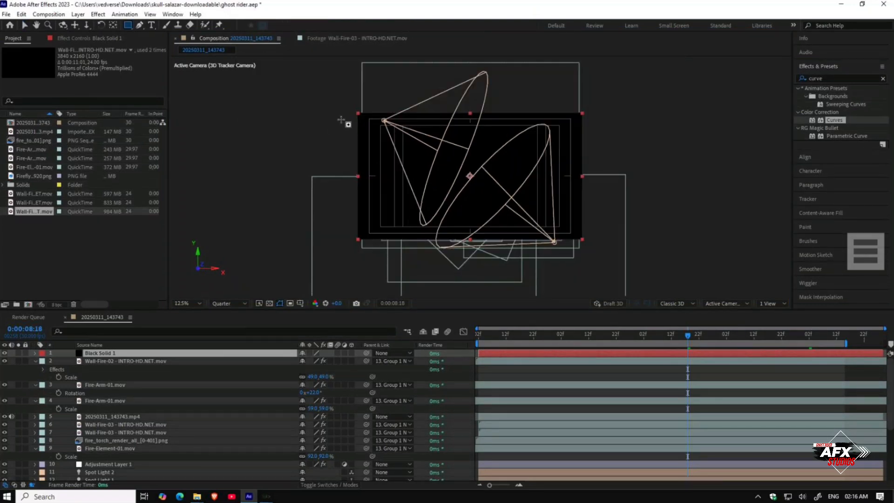
scroll(343, 120, "up", 1)
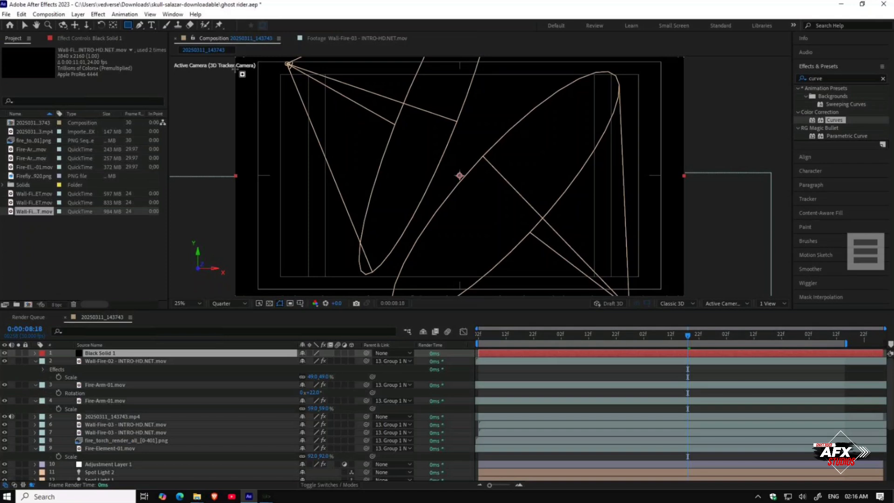
left_click_drag(214, 77, 701, 275)
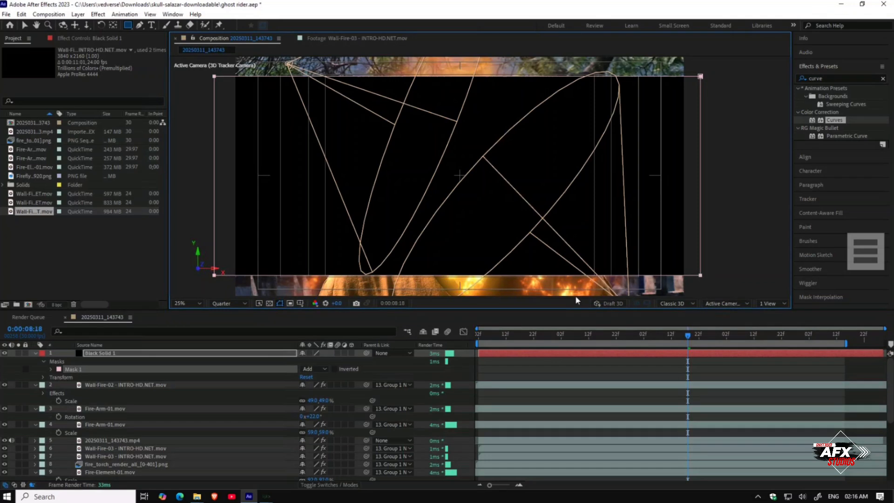
left_click(336, 367)
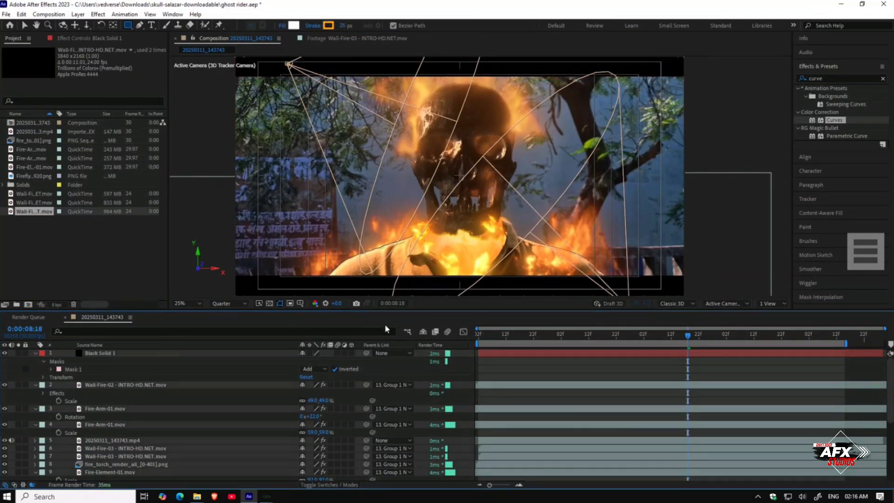
Step: Hide the title/action safe guides and return the playhead to the start of the timeline
left_click(290, 304)
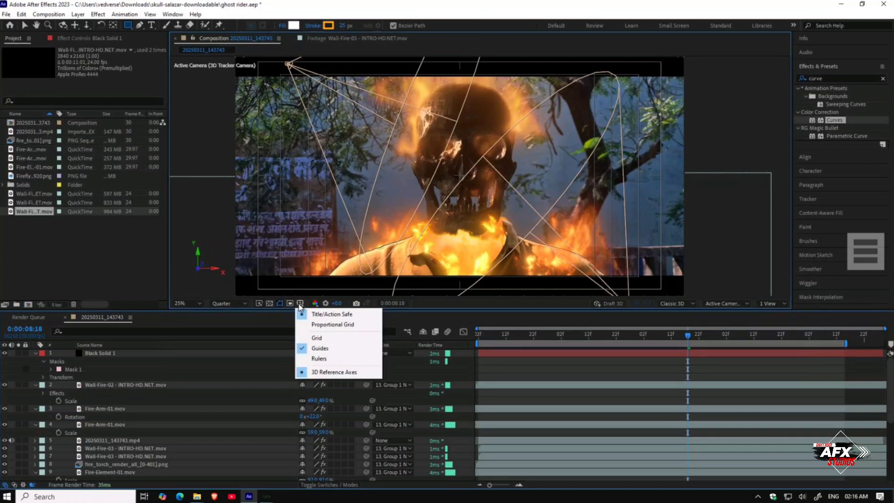
left_click(300, 318)
key("comma")
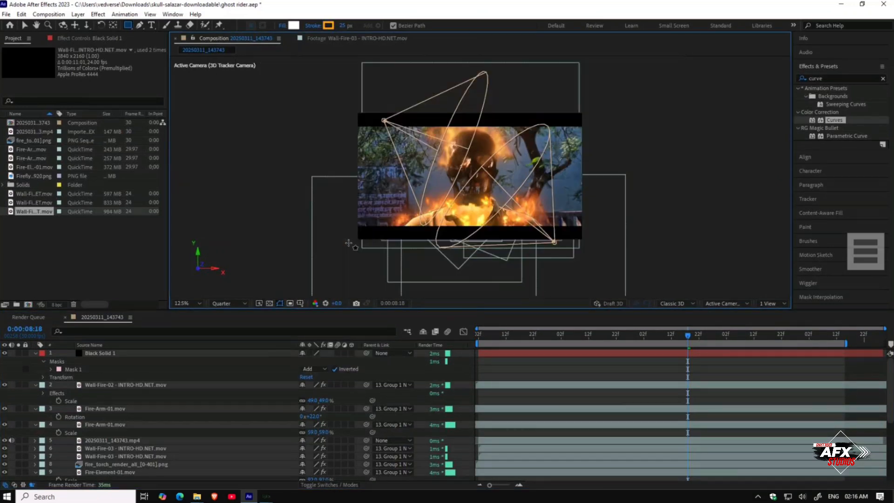
key("v")
left_click(548, 371)
left_click_drag(543, 343, 478, 342)
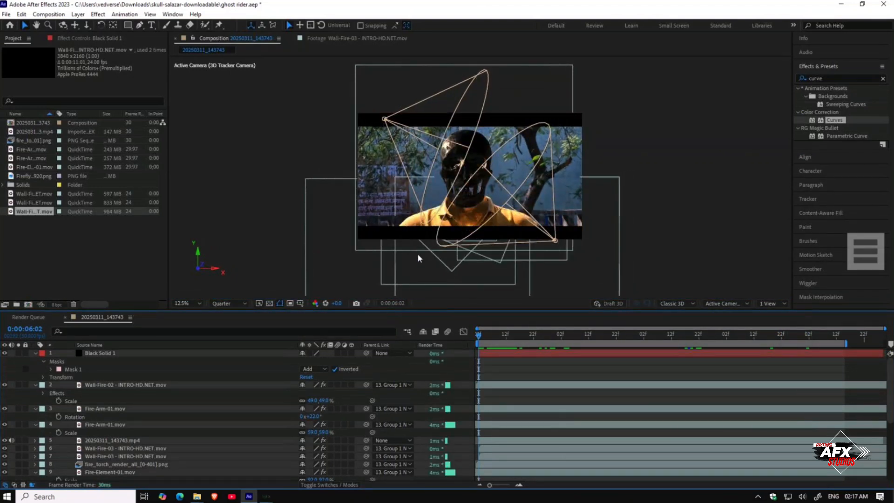
key("period")
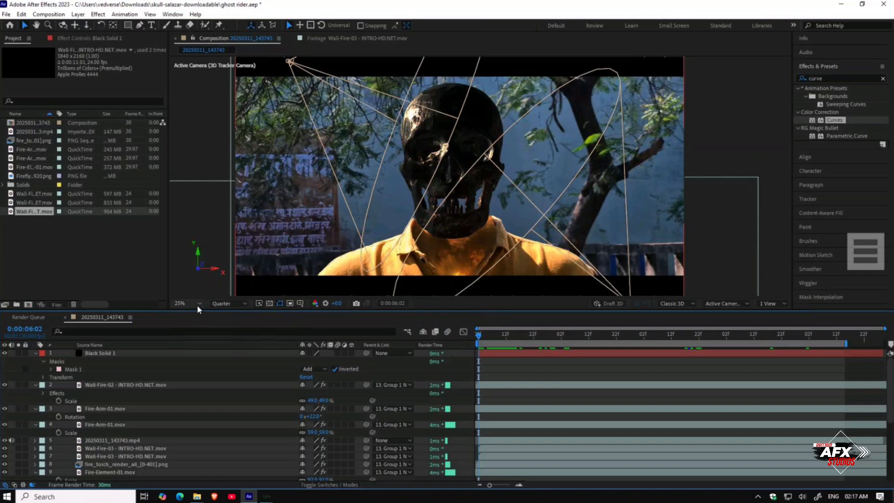
Step: Add the composition to the render queue and enable Resize in the H.264 output module settings
left_click(13, 16)
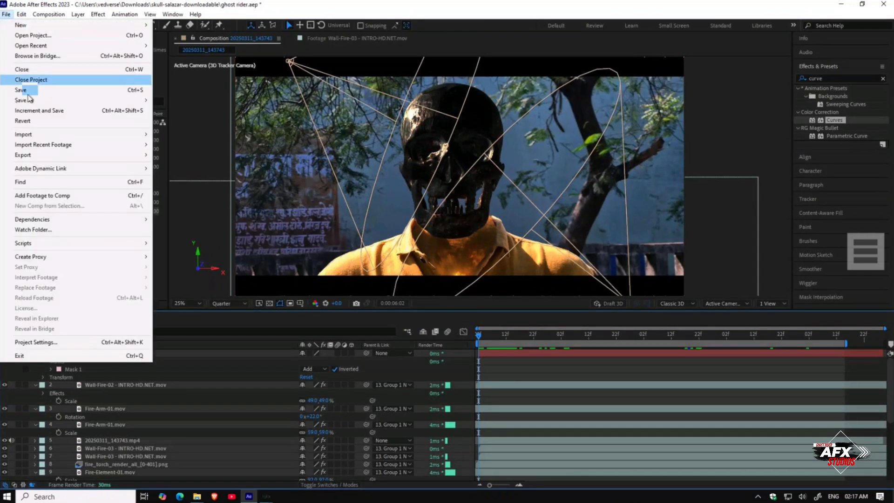
mouse_move(37, 157)
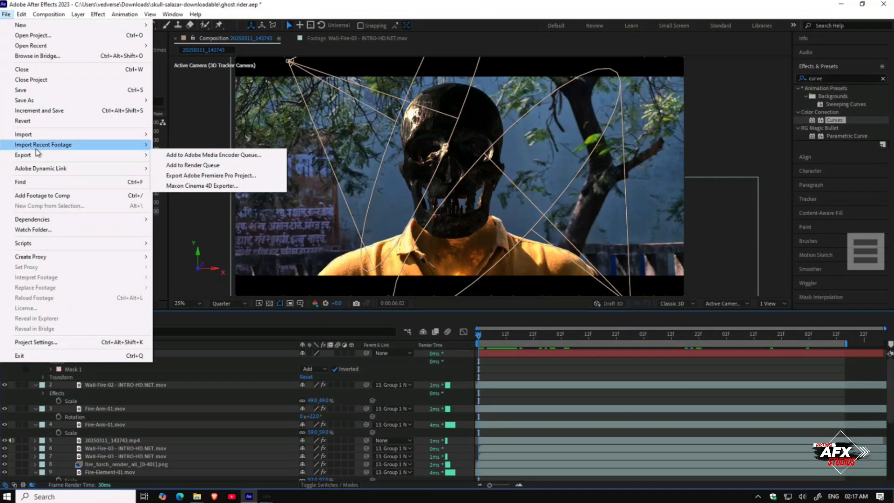
left_click(242, 166)
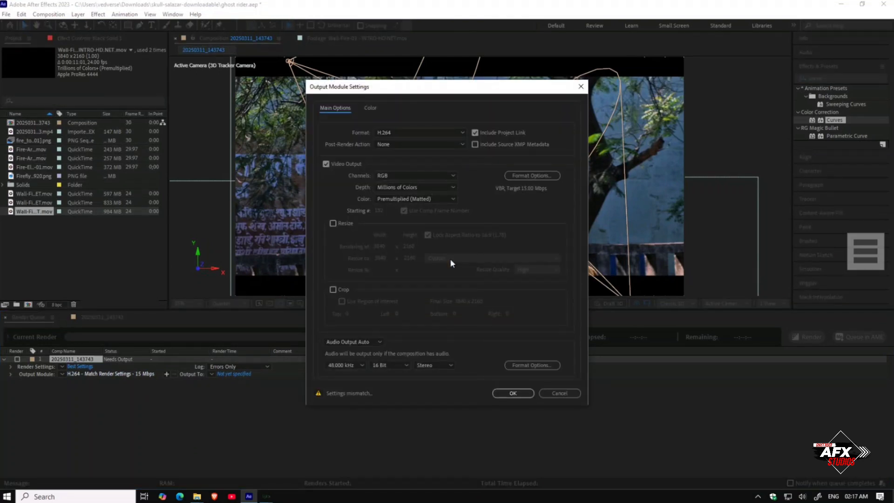
left_click(341, 222)
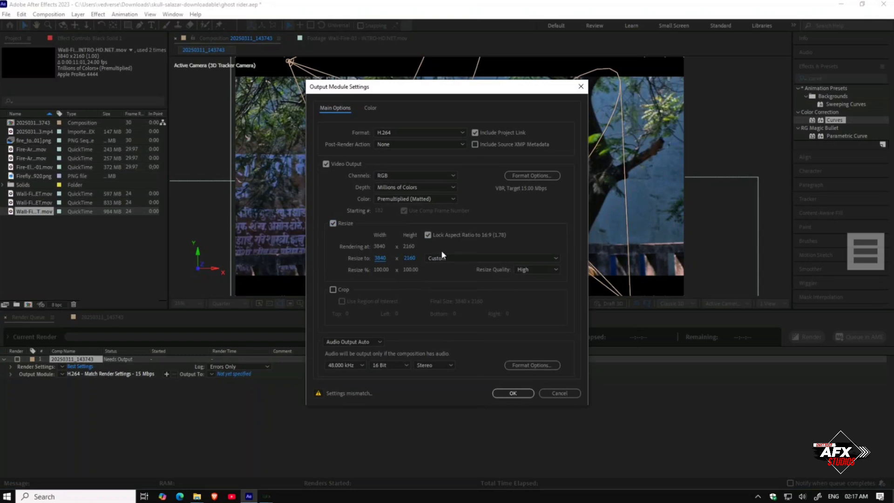
left_click(512, 393)
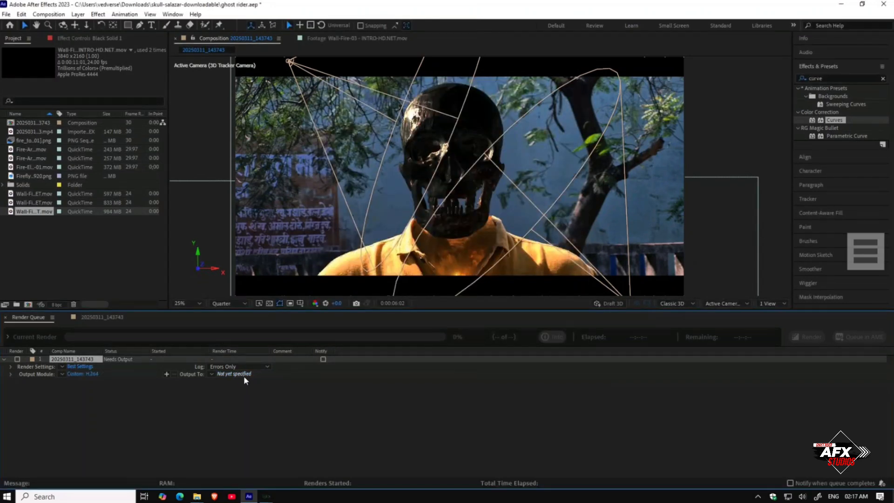
Step: Set the render output to the Downloads folder with the file name "ghost rider vfx"
left_click(244, 375)
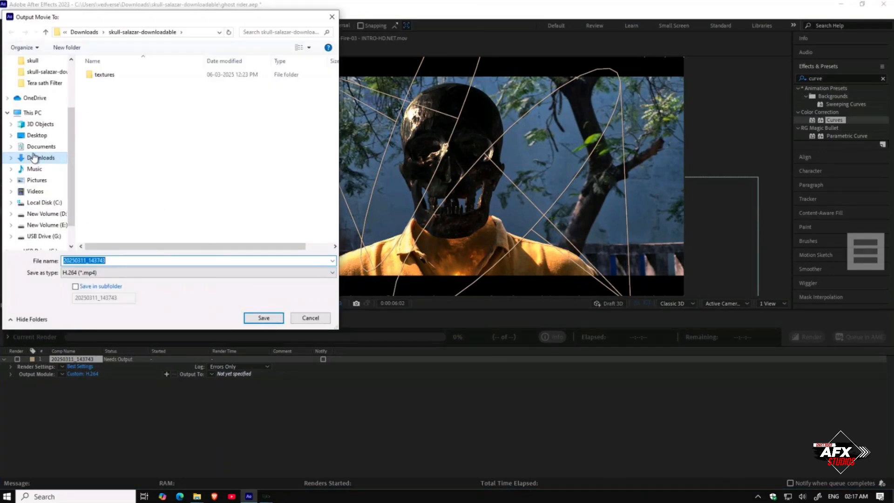
scroll(38, 112, "up", 2)
scroll(40, 100, "up", 1)
left_click(39, 91)
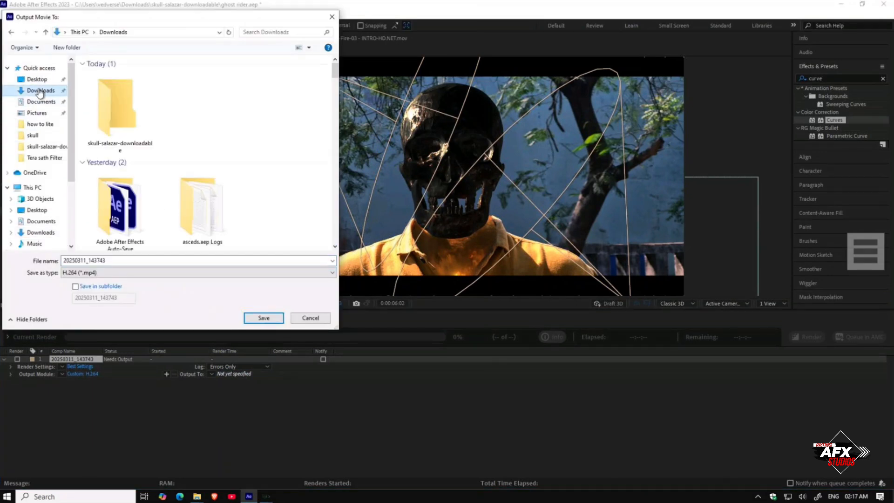
left_click(264, 320)
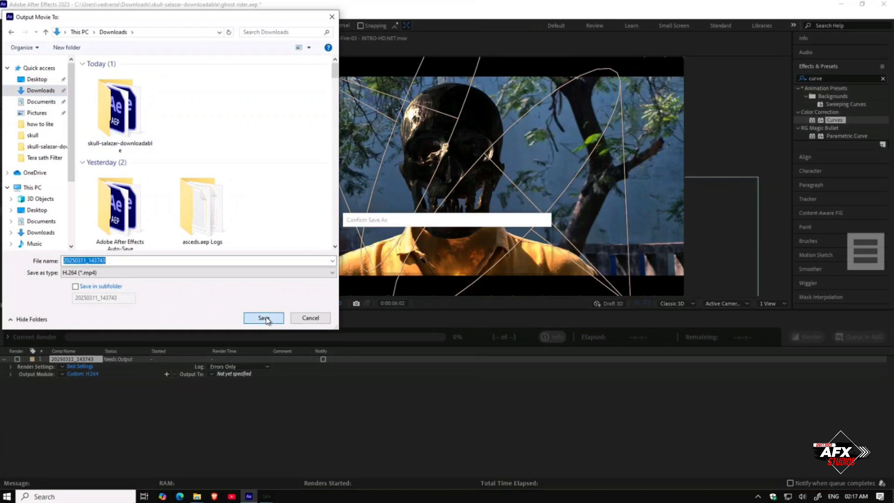
left_click(518, 259)
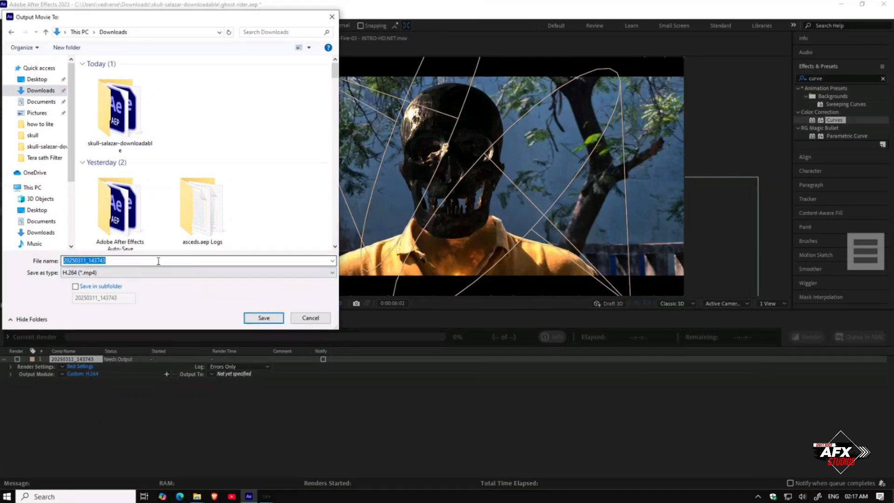
left_click(118, 259)
left_click_drag(118, 259, 50, 255)
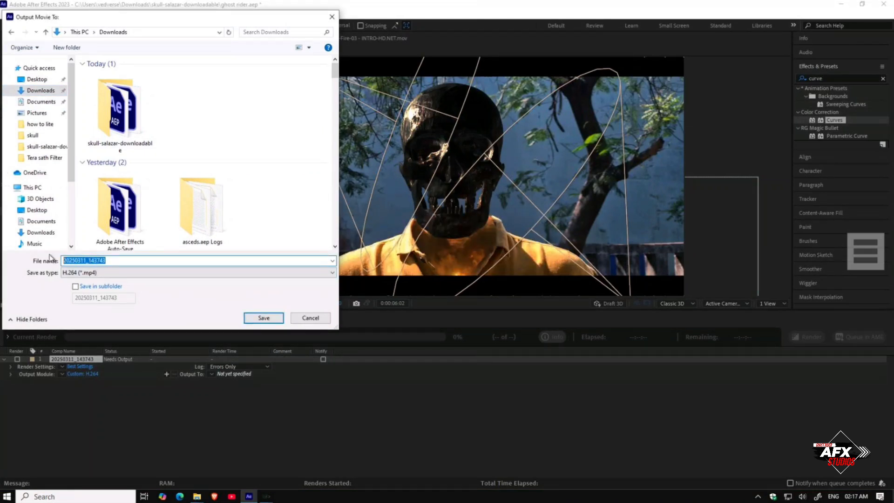
type("ghho")
type("t rider vfx")
key("Return")
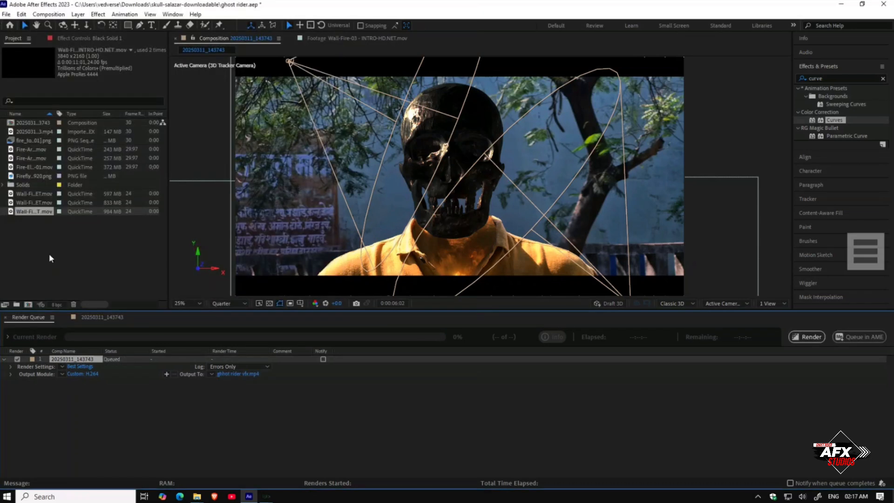